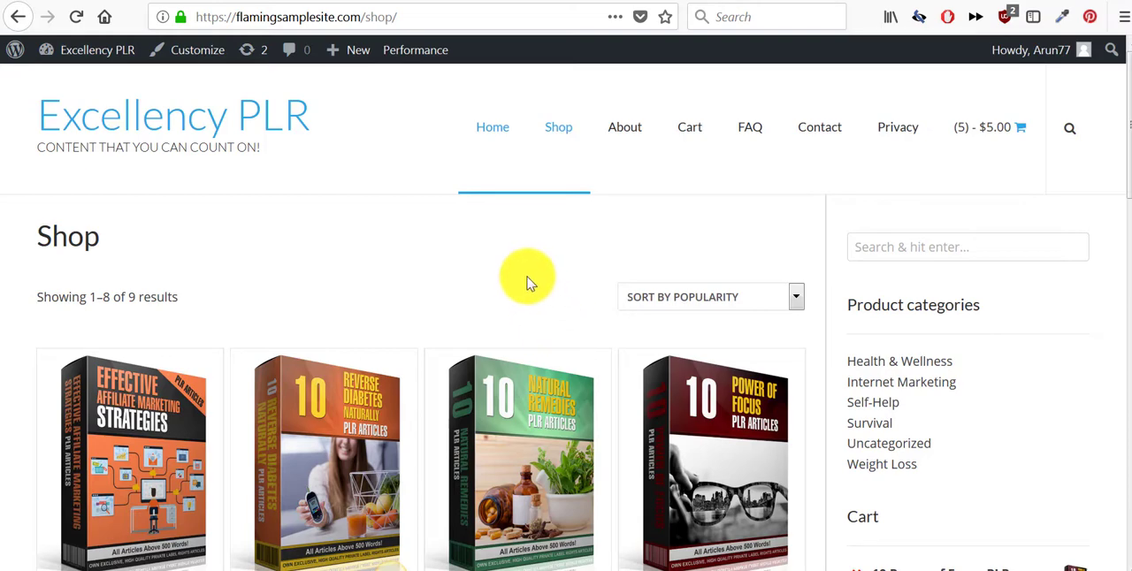
- Examine the Excellency PLR shop page, including its article pack listings, product categories, cart and header menu
scroll(526, 283, "down", 5)
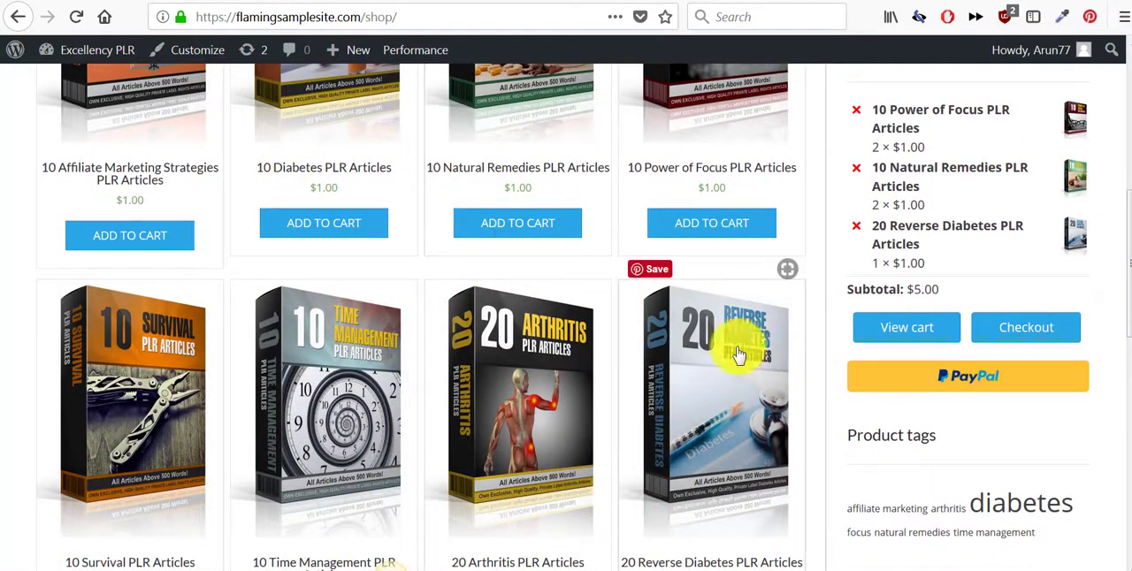
scroll(738, 353, "up", 5)
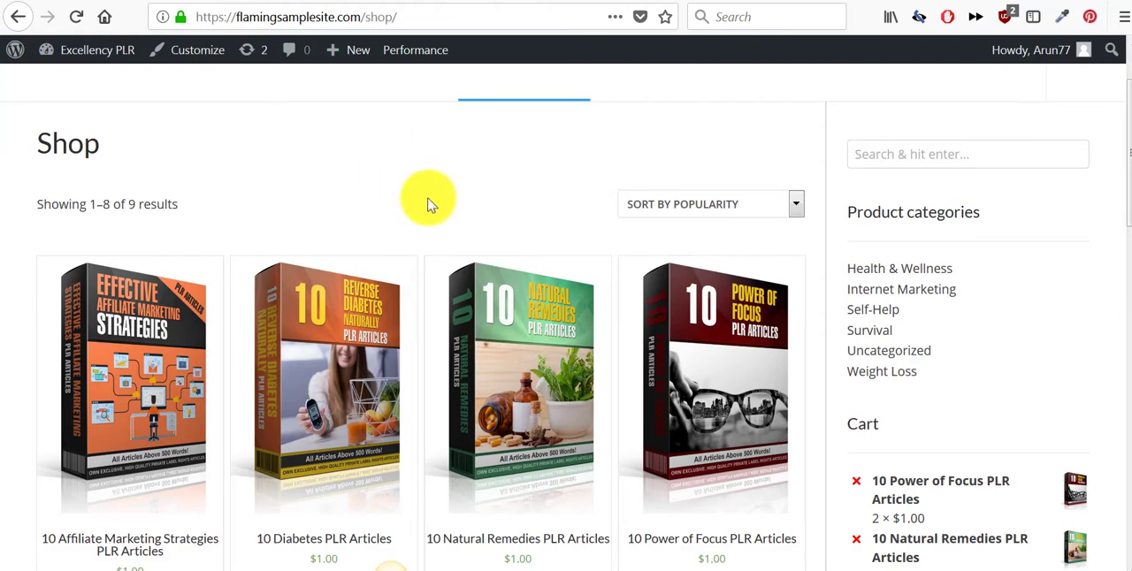
scroll(430, 203, "up", 2)
scroll(434, 210, "down", 4)
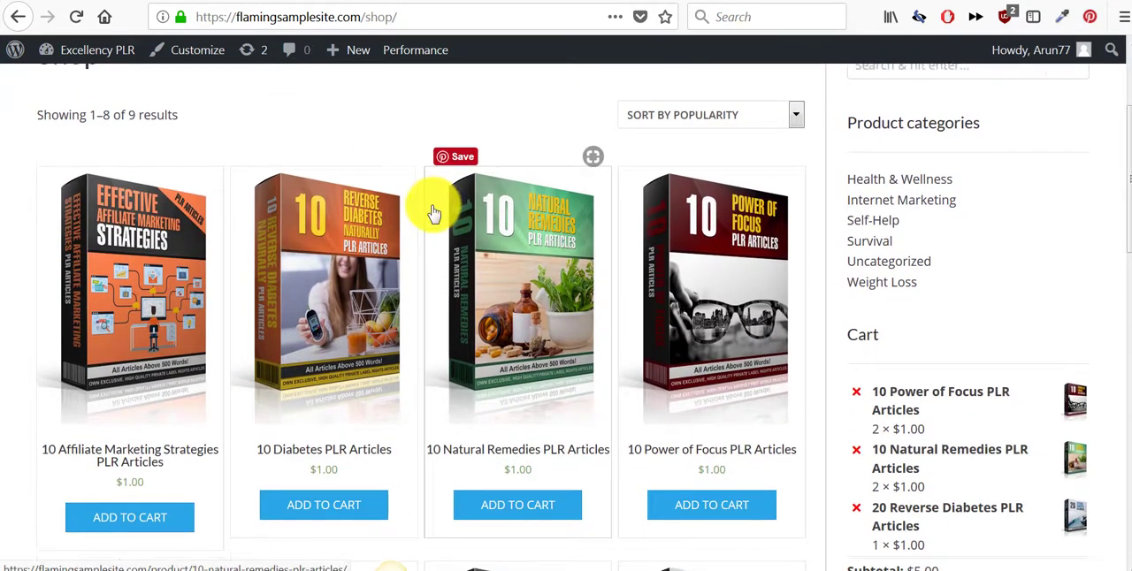
scroll(433, 210, "up", 2)
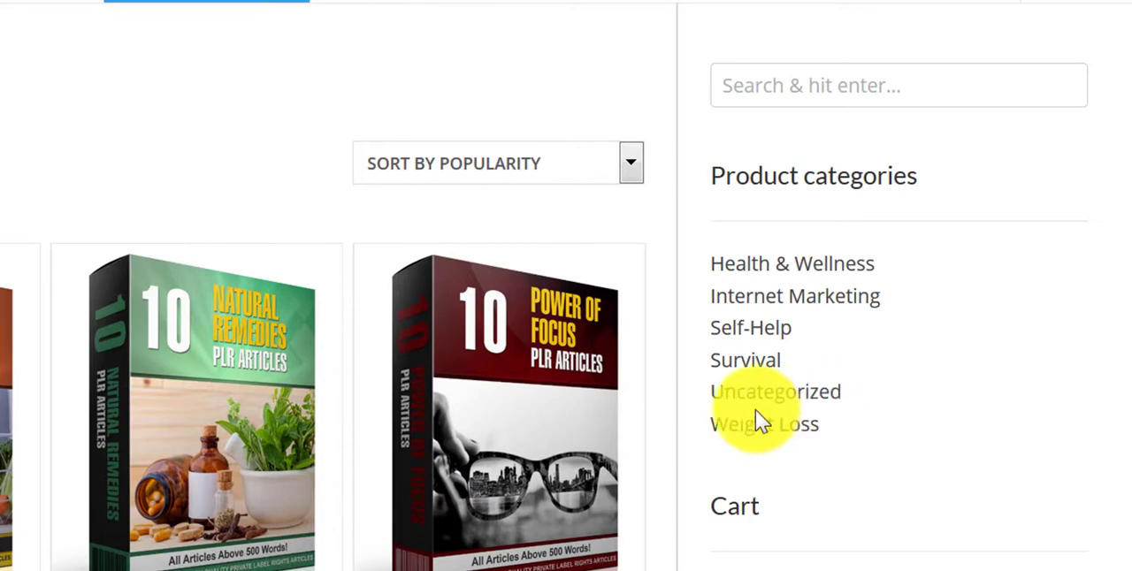
scroll(756, 418, "up", 2)
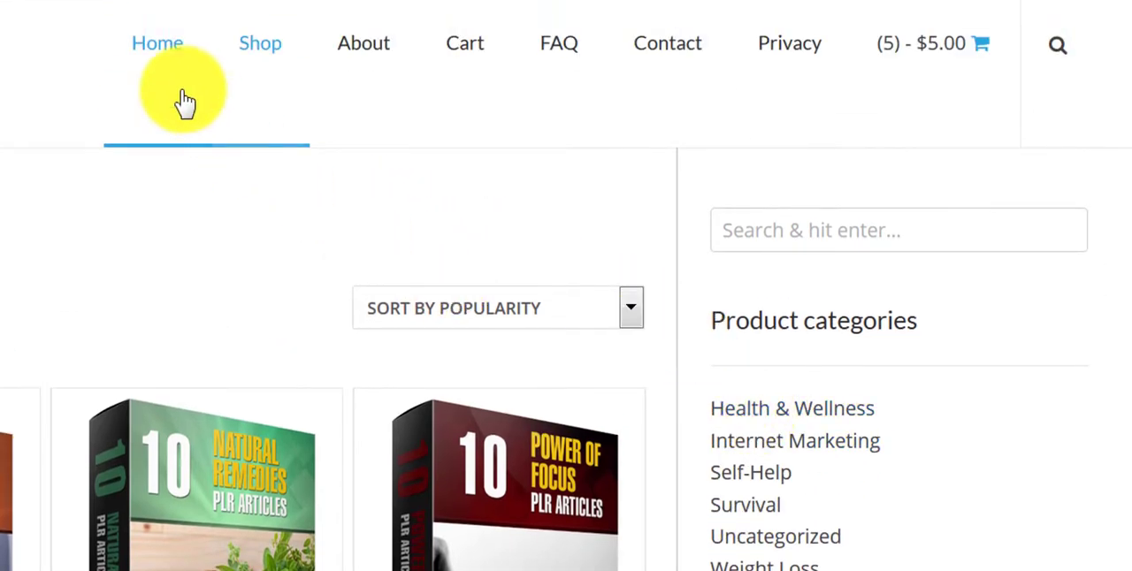
left_click(157, 49)
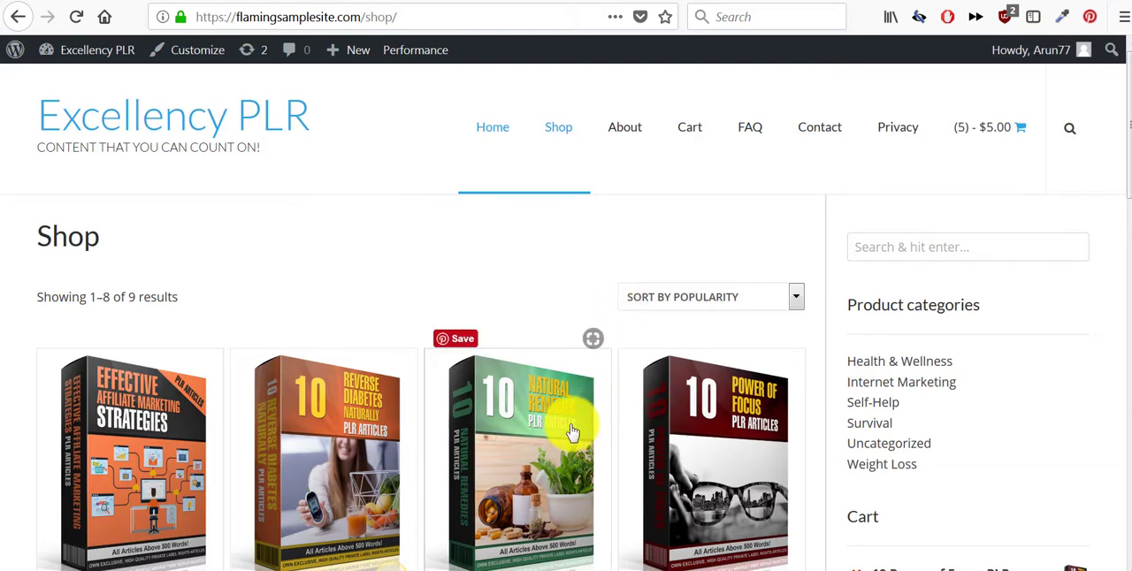
scroll(575, 430, "down", 3)
scroll(584, 430, "up", 3)
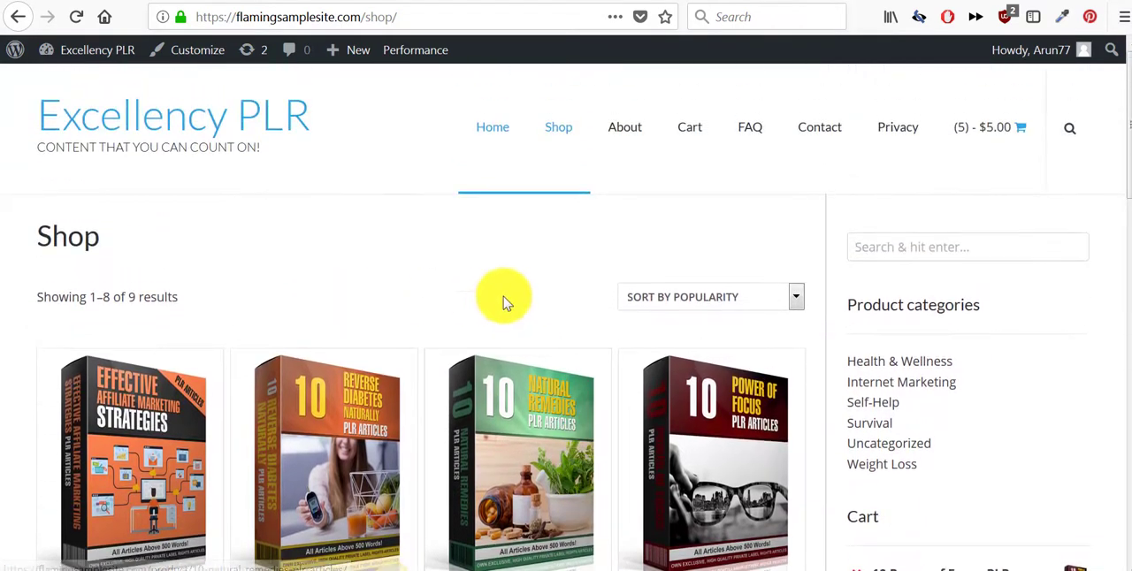
scroll(727, 345, "down", 1)
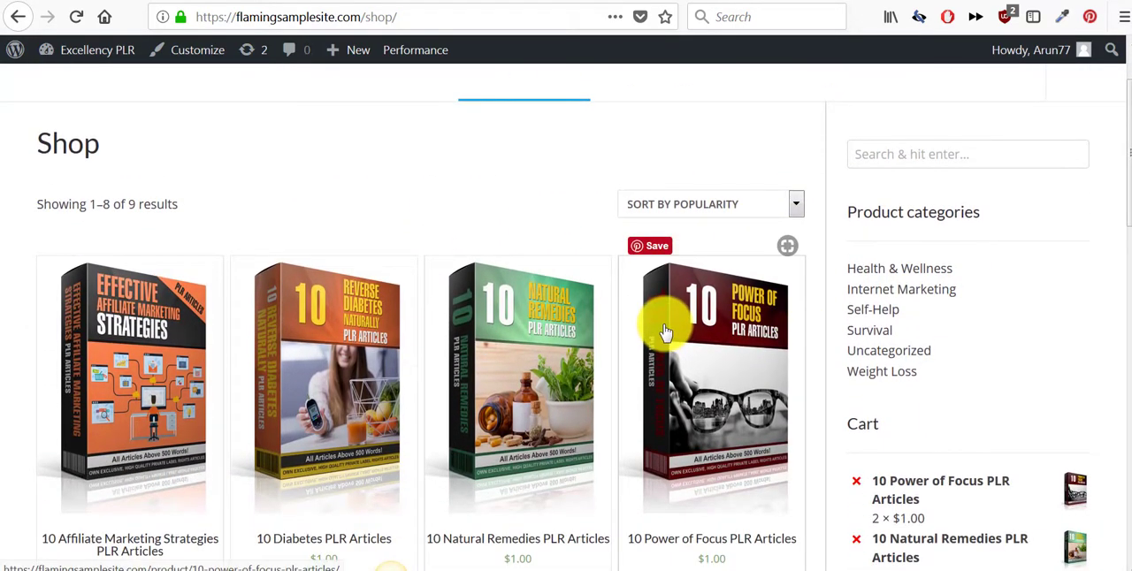
scroll(619, 318, "up", 1)
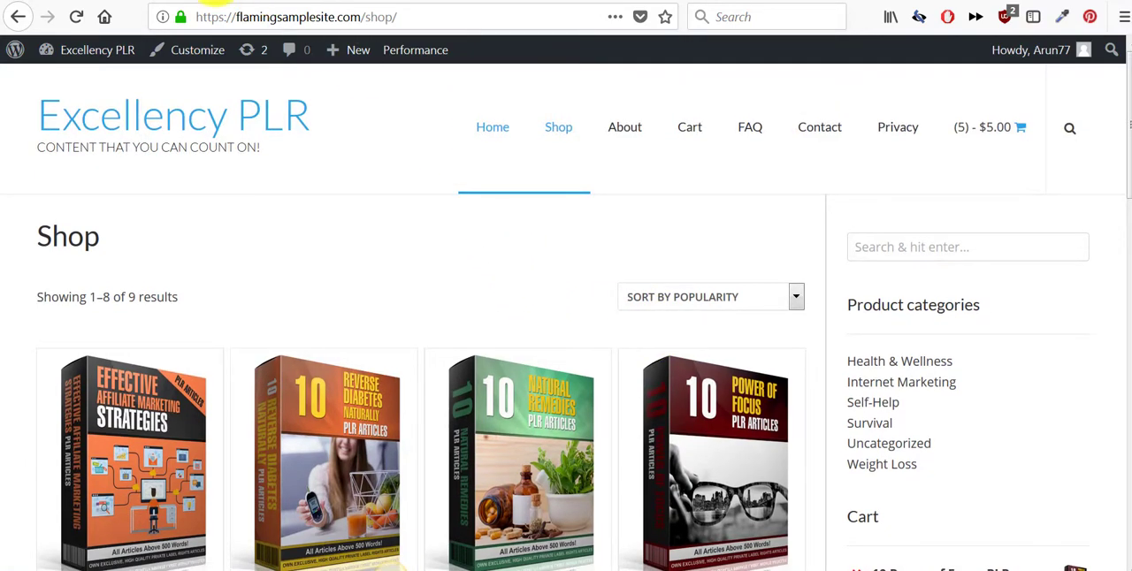
- Switch to the Master PLR site and examine its homepage, from the free pack offer through content types and membership offer to the footer links
left_click(214, 3)
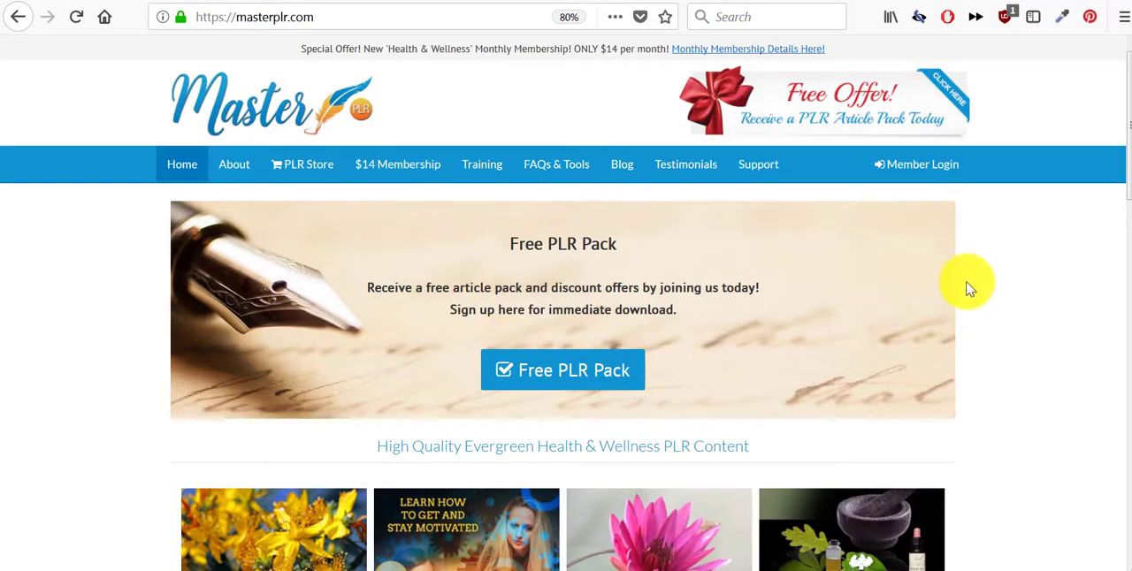
scroll(981, 284, "down", 3)
scroll(986, 292, "down", 8)
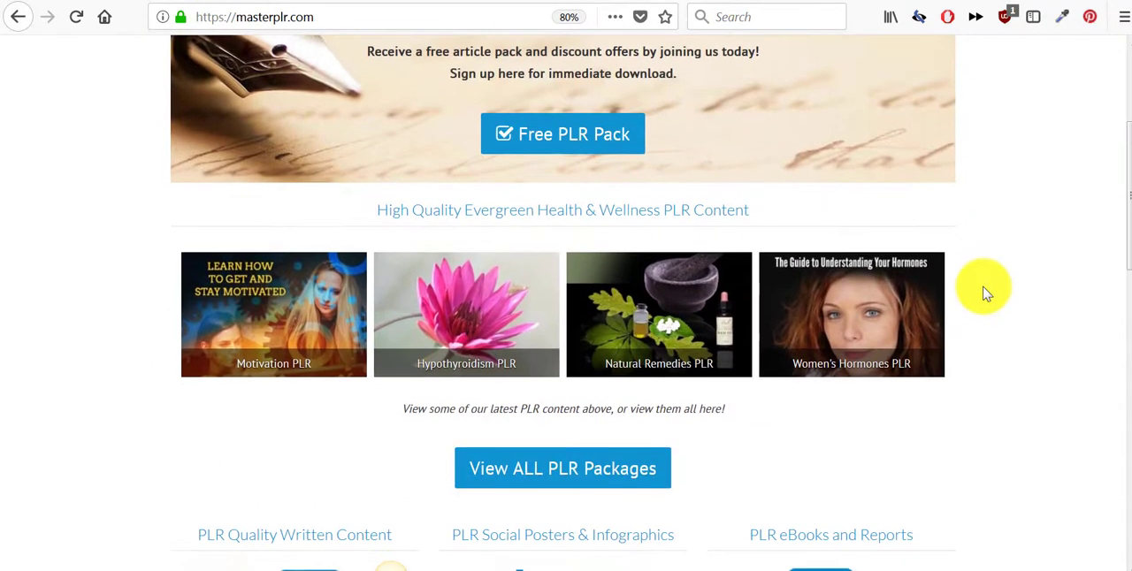
scroll(986, 297, "down", 3)
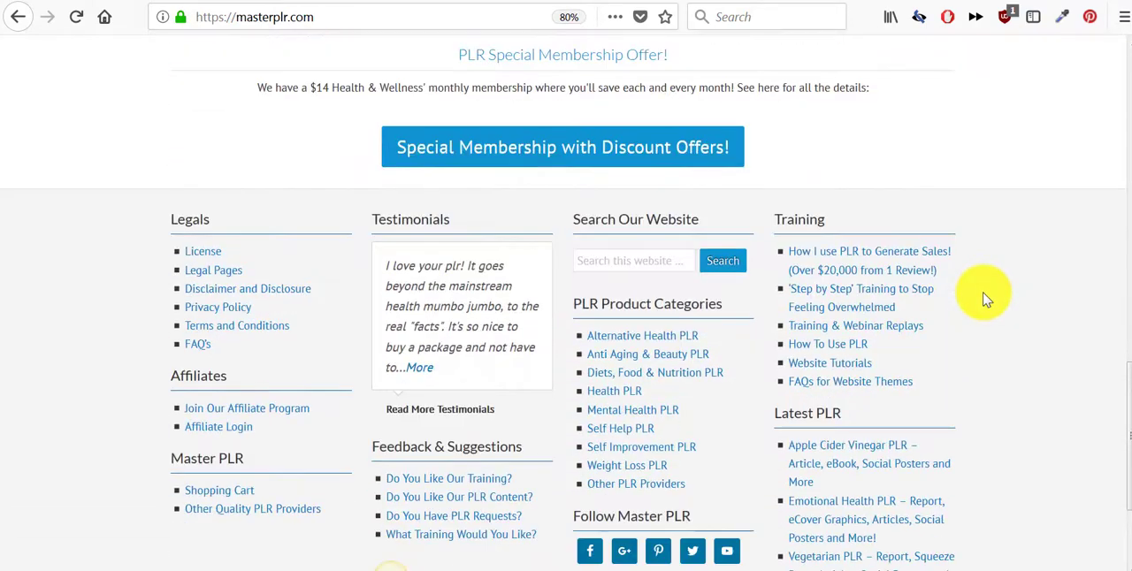
scroll(985, 299, "up", 10)
scroll(984, 297, "up", 4)
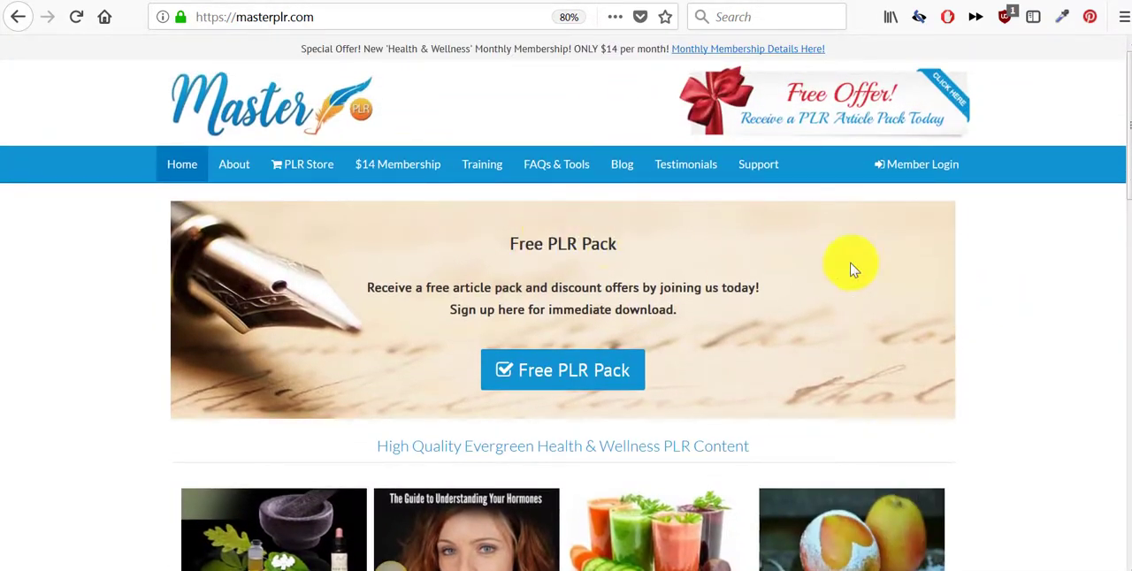
scroll(955, 304, "down", 8)
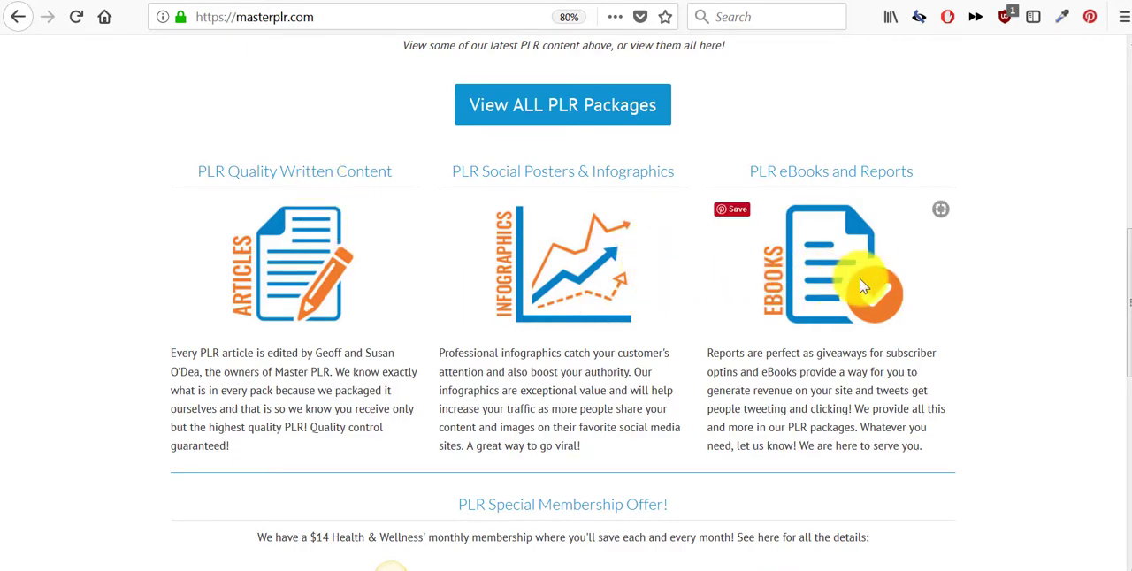
scroll(860, 287, "down", 4)
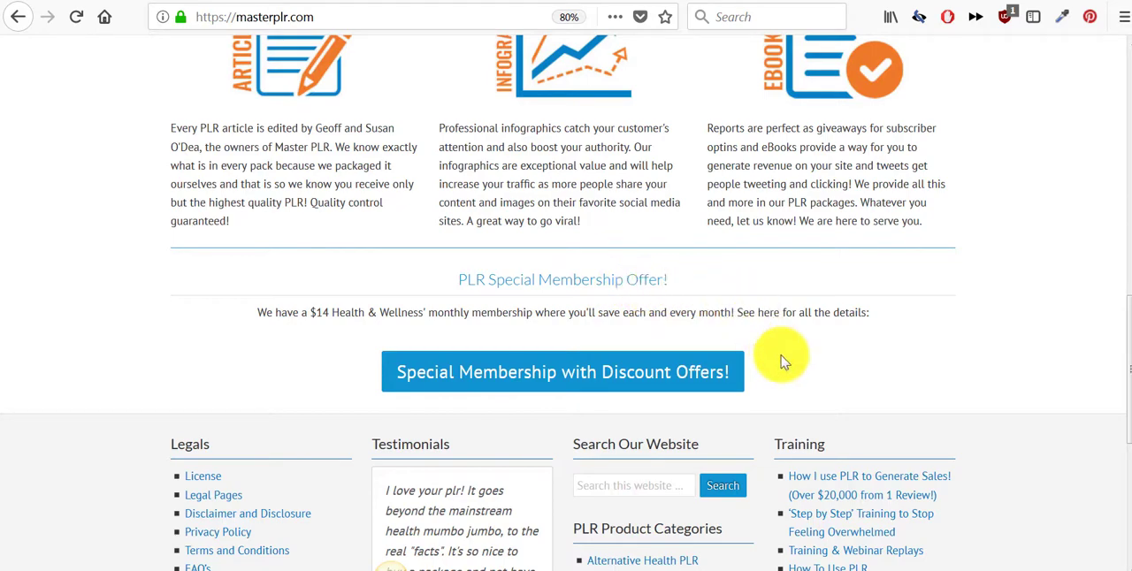
scroll(840, 345, "down", 1)
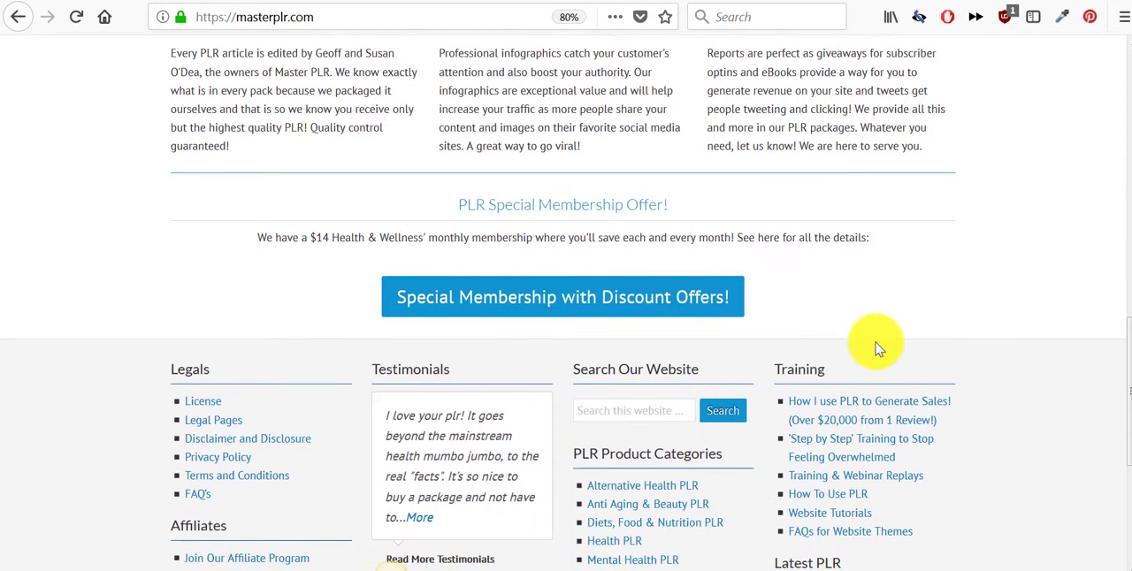
scroll(482, 361, "down", 1)
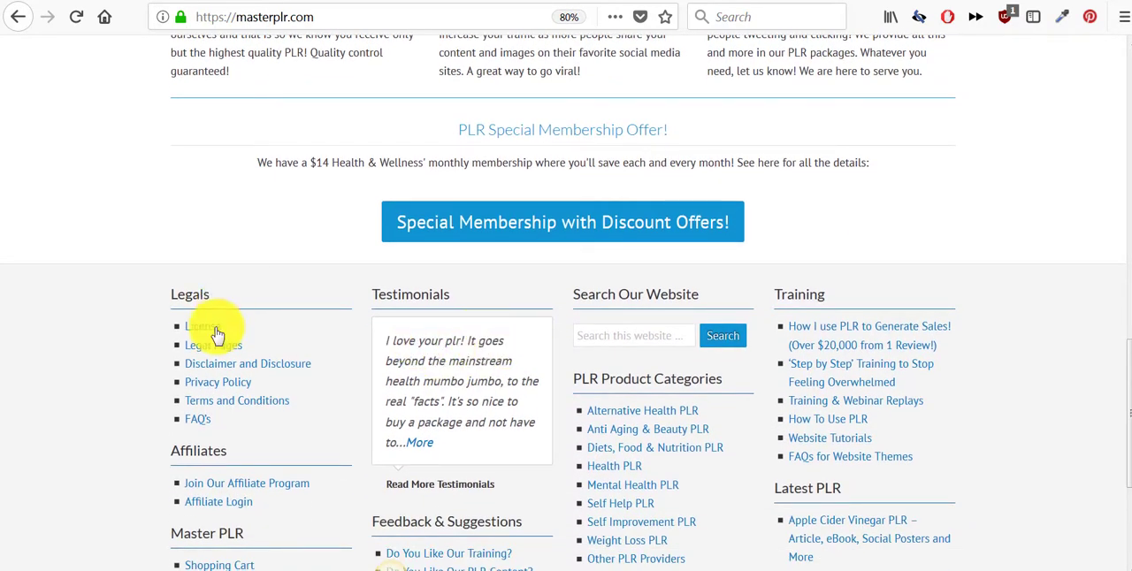
scroll(598, 375, "down", 1)
scroll(869, 426, "up", 9)
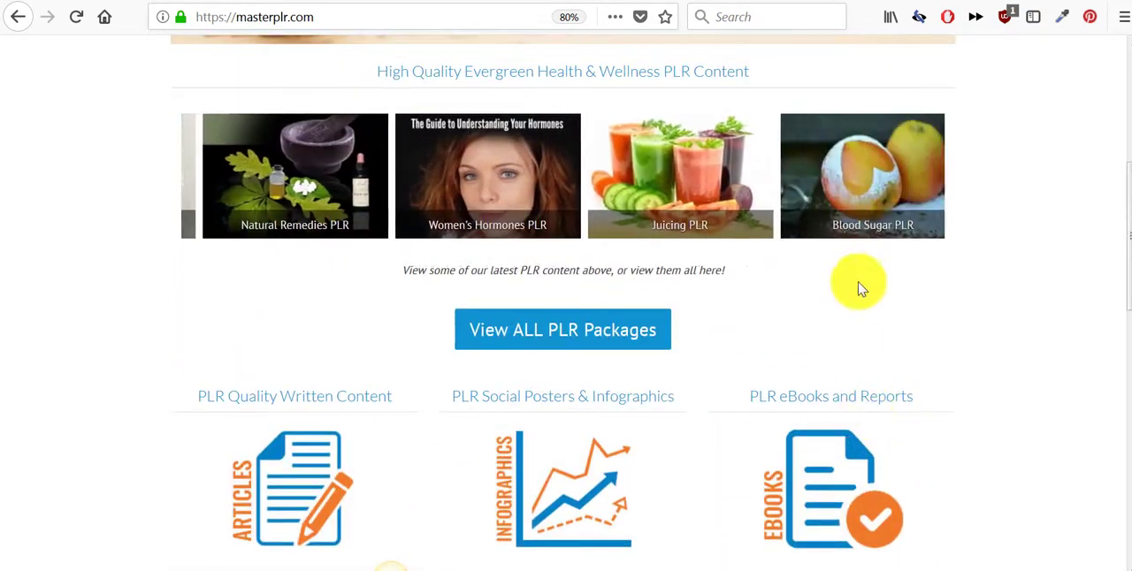
- Look over the Master PLR homepage content types and advance the carousel of the latest PLR packages
left_click(612, 1)
scroll(783, 201, "down", 1)
scroll(783, 203, "down", 10)
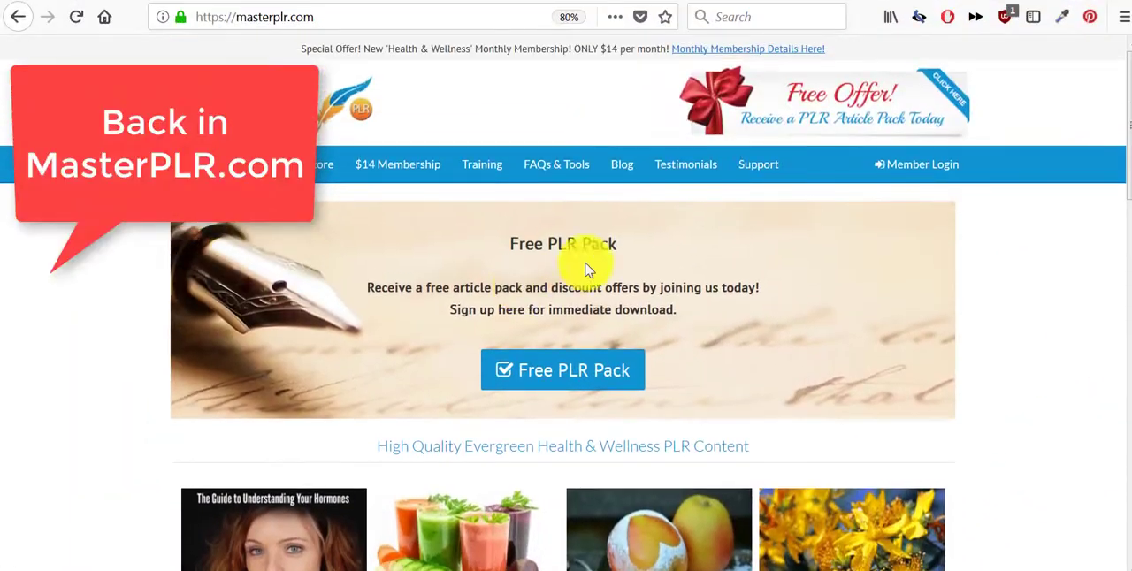
scroll(730, 261, "down", 10)
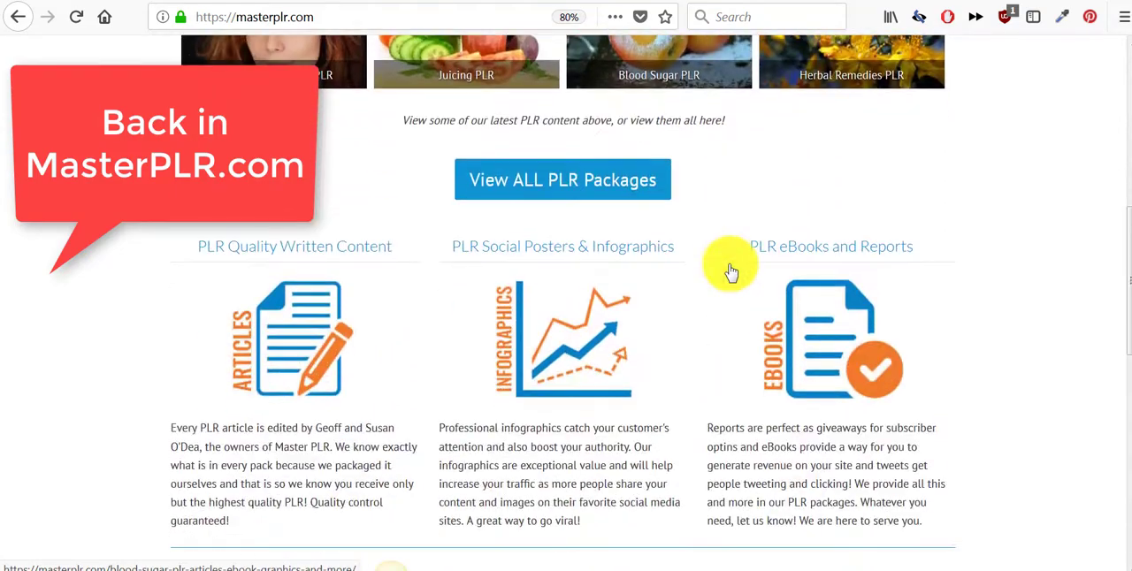
scroll(738, 270, "up", 10)
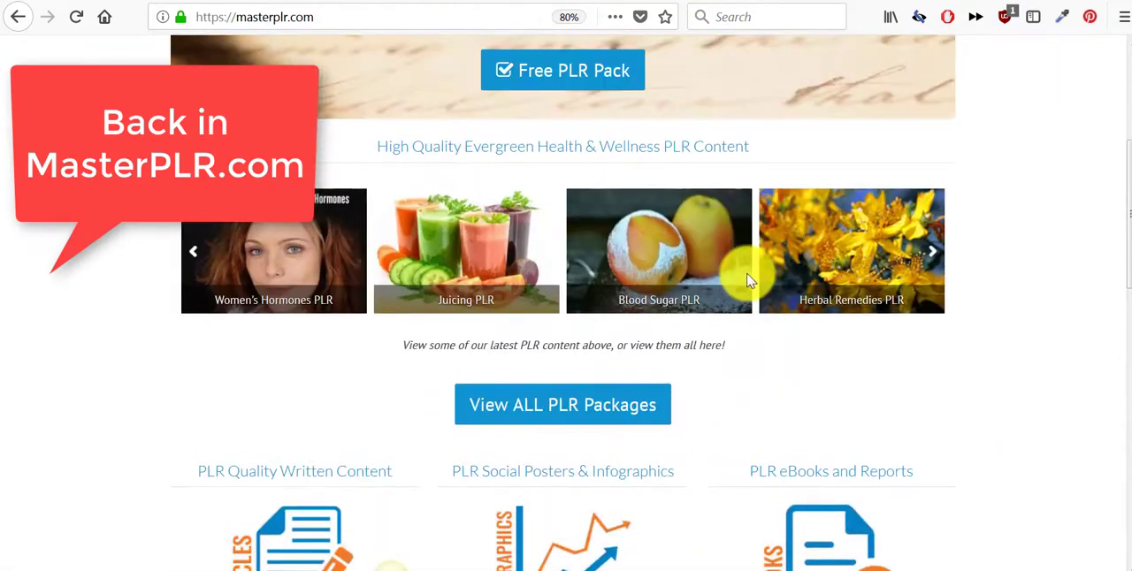
left_click(934, 252)
left_click(933, 258)
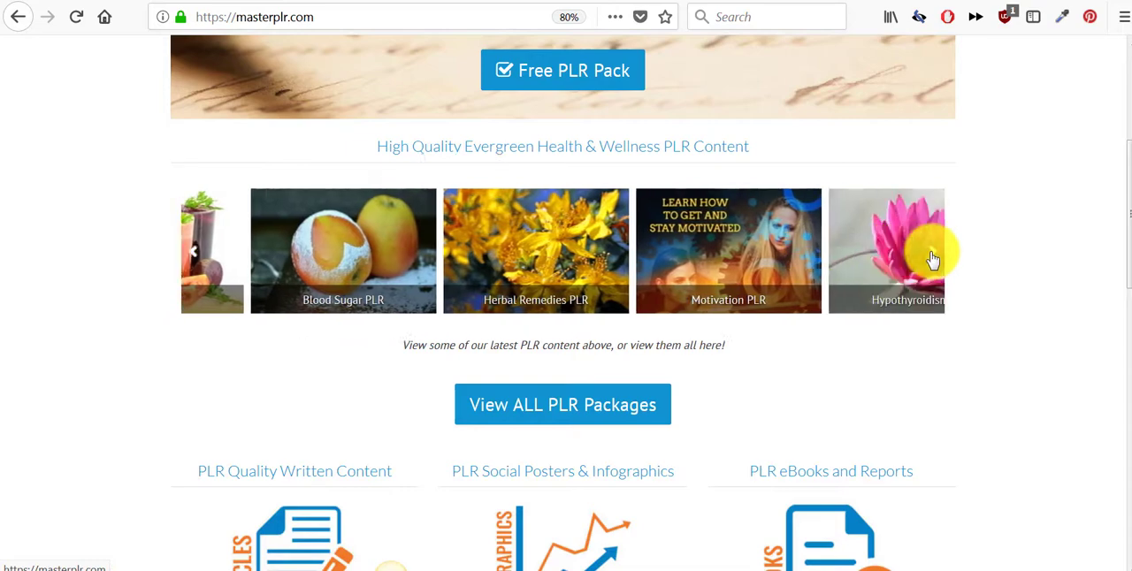
scroll(1048, 356, "up", 3)
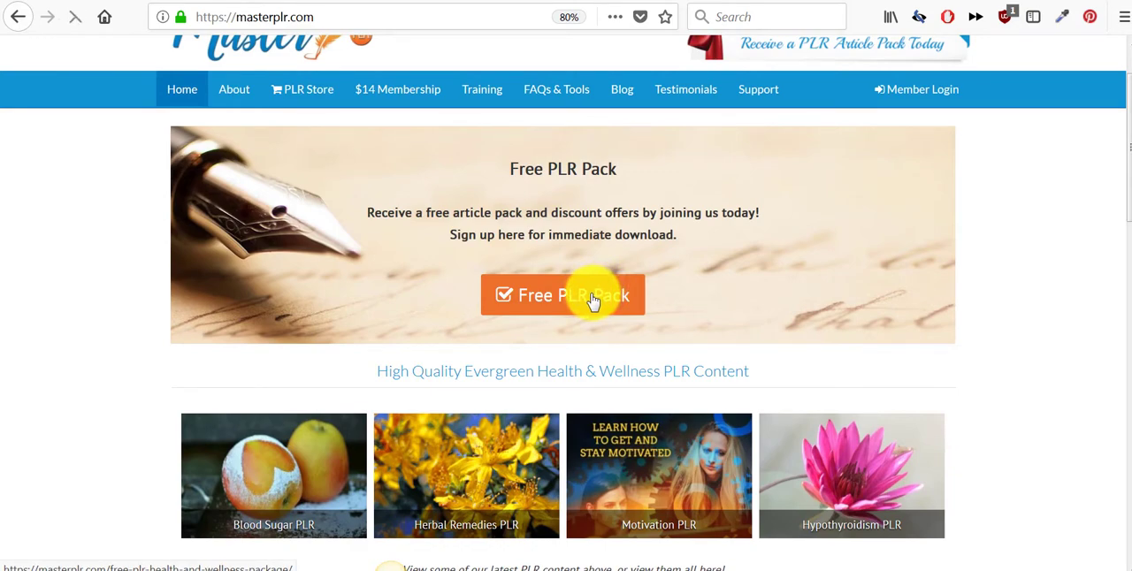
- Open the Free PLR Pack offer, review its package details, and open the instant-access signup form
left_click(592, 301)
scroll(740, 301, "down", 3)
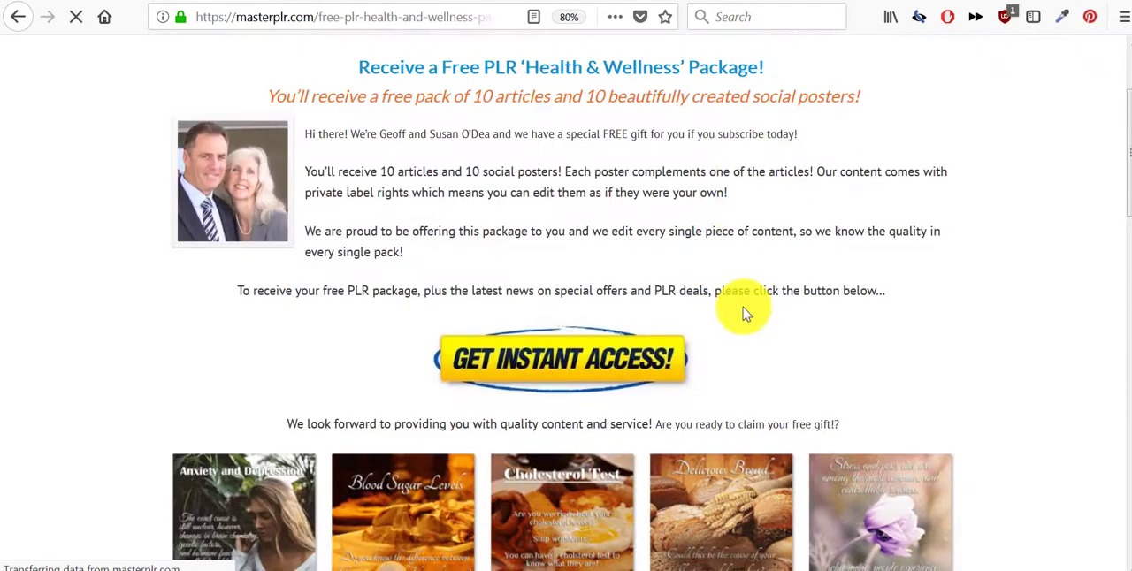
scroll(629, 292, "down", 3)
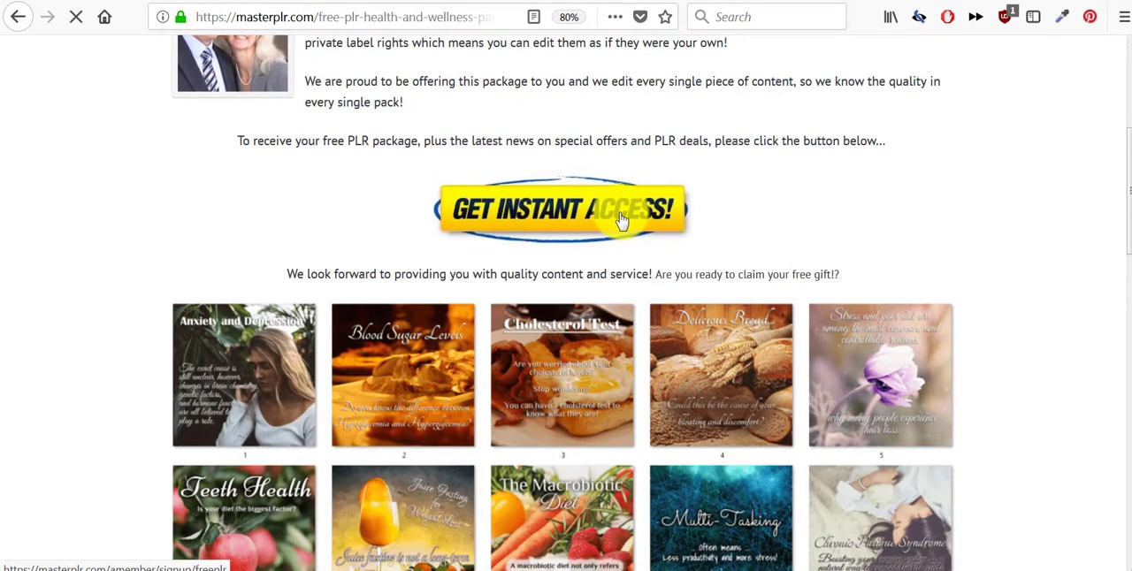
left_click(622, 220)
scroll(719, 252, "down", 5)
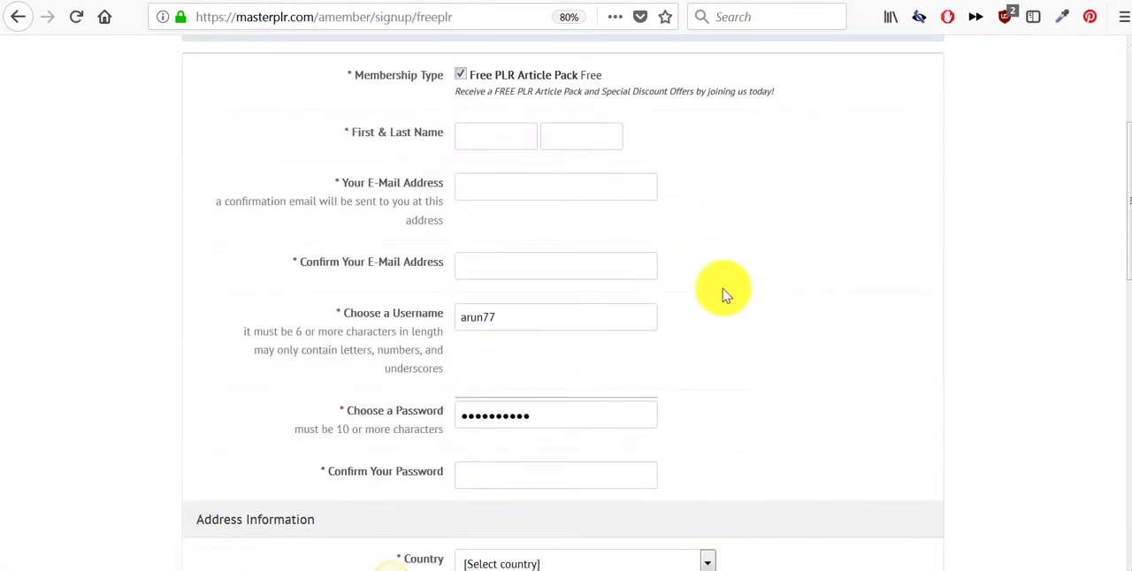
- Go back from the free pack signup form to the Master PLR homepage
left_click(18, 17)
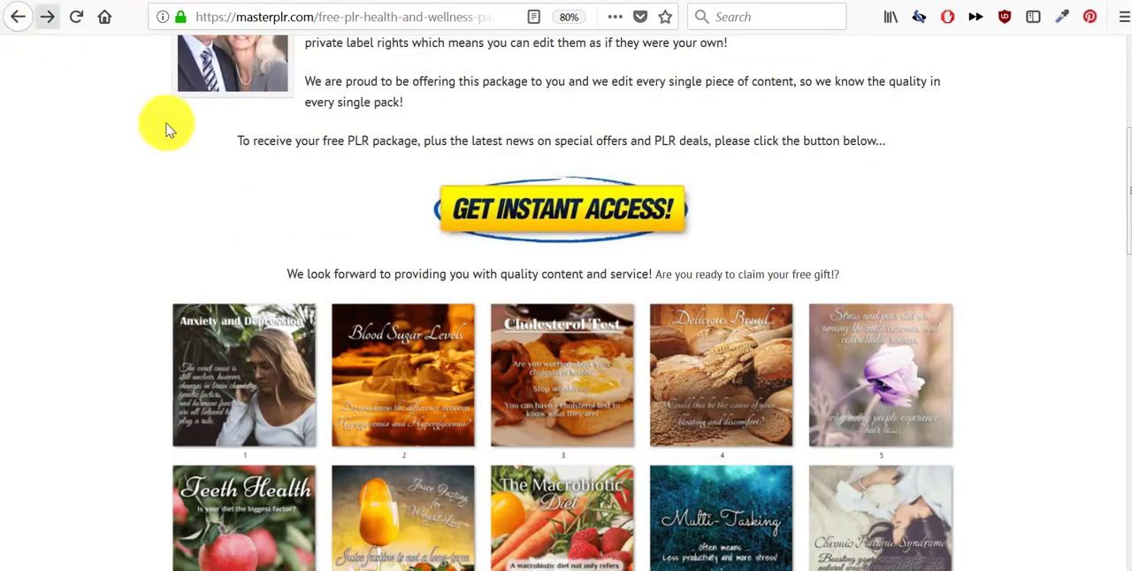
left_click(16, 20)
scroll(479, 218, "down", 10)
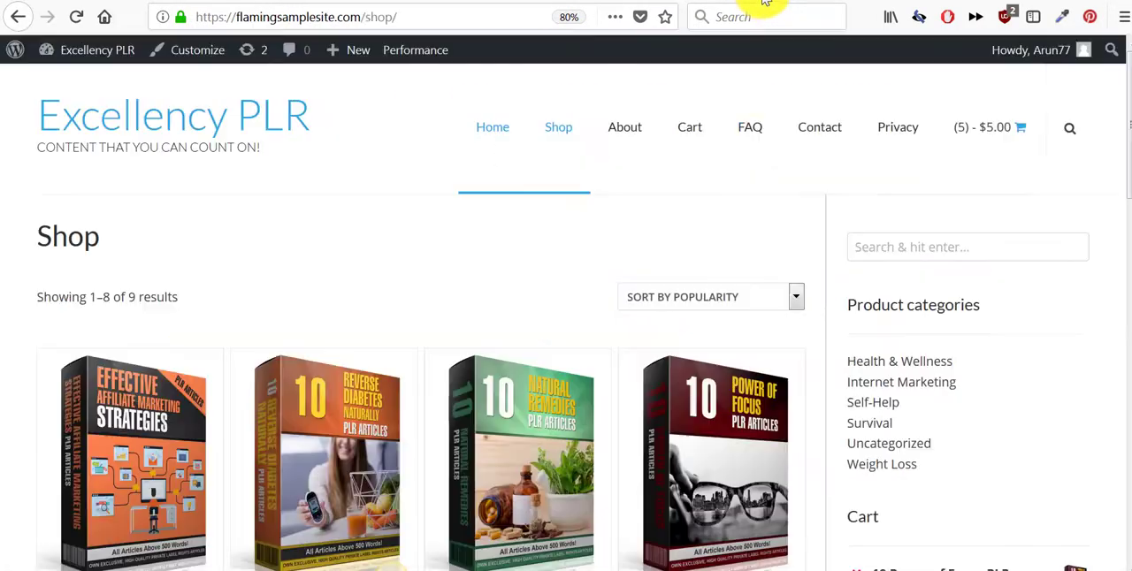
- Review the article packs and cart on the Excellency PLR shop page again
scroll(740, 196, "down", 3)
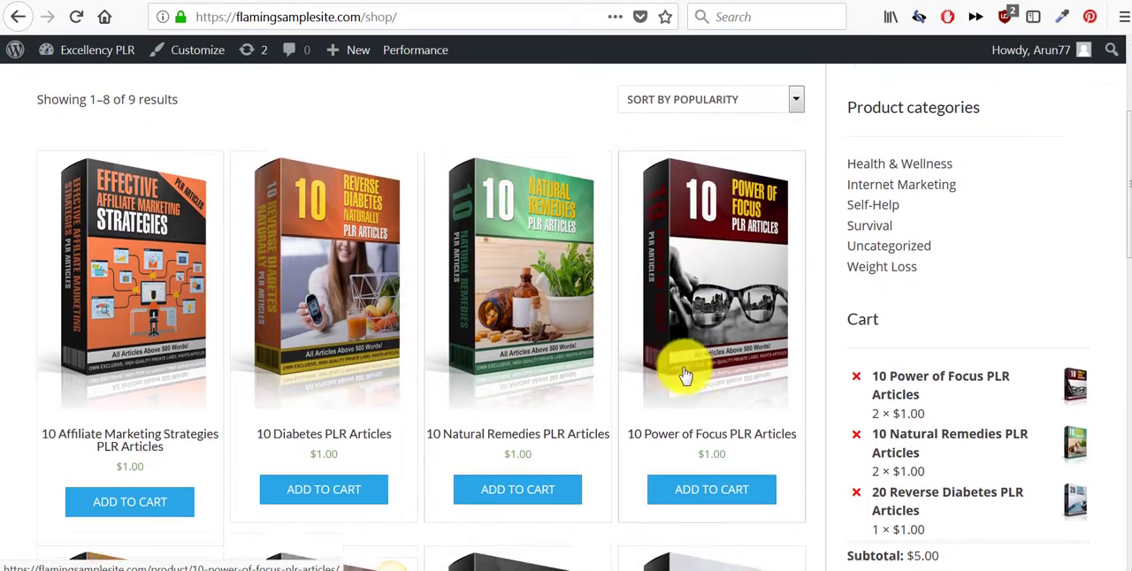
scroll(677, 366, "down", 3)
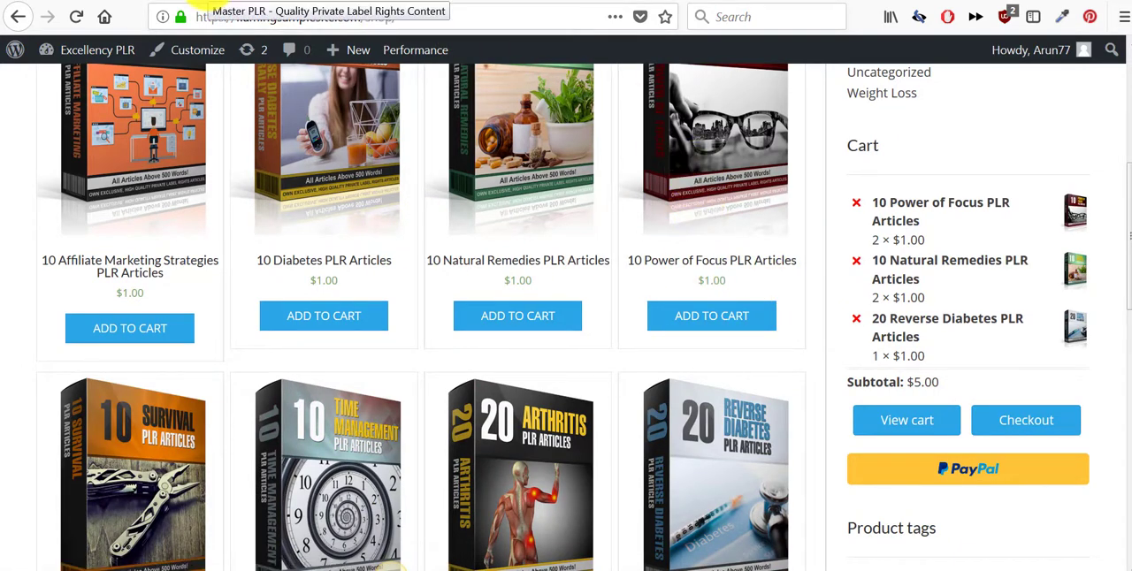
- Return to the Master PLR homepage and review its product categories in the footer
left_click(198, 2)
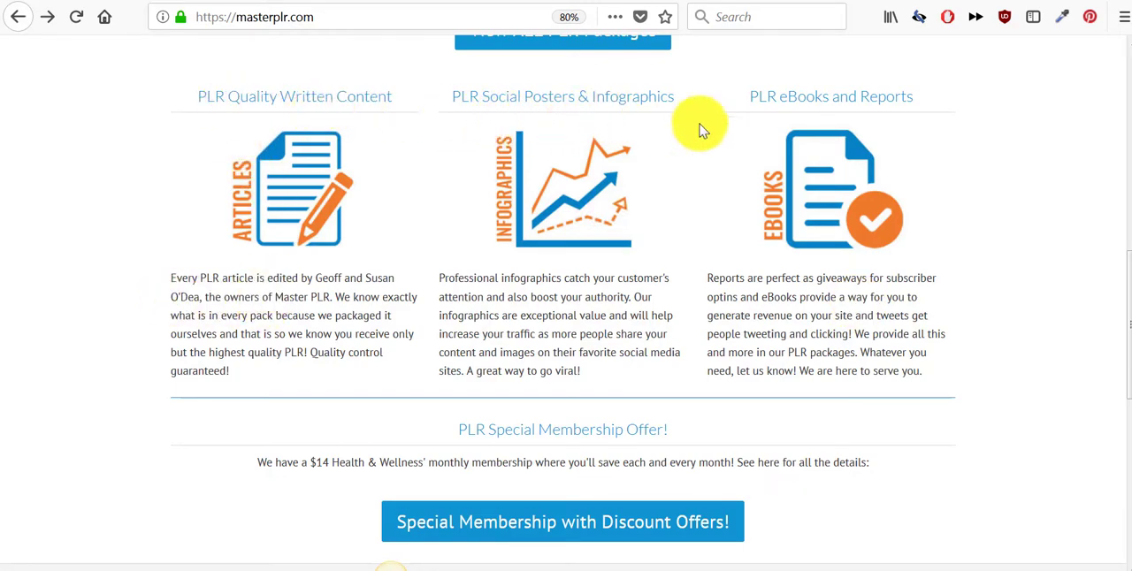
scroll(687, 177, "down", 3)
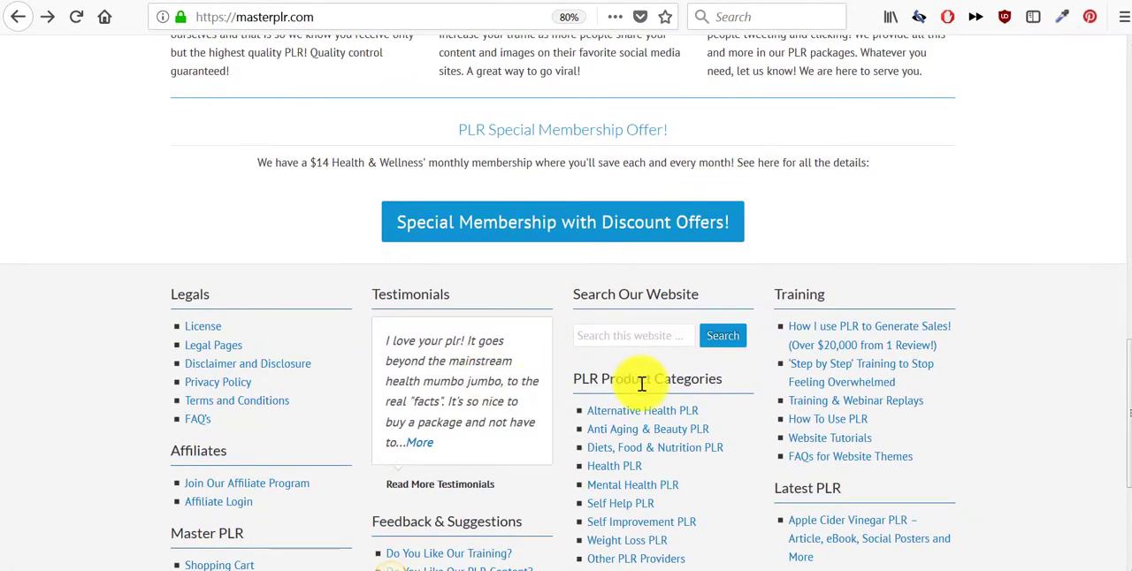
scroll(644, 384, "up", 6)
- Switch to the PLR Pump homepage and review its popular packages, free content sampler offer and provider introduction
scroll(645, 389, "up", 4)
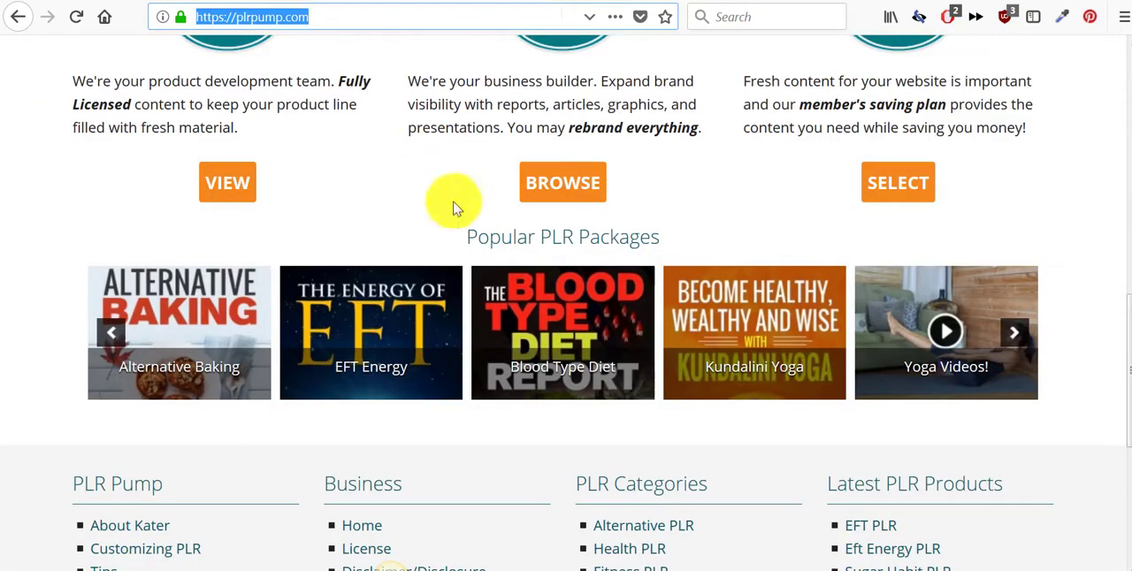
scroll(537, 270, "up", 10)
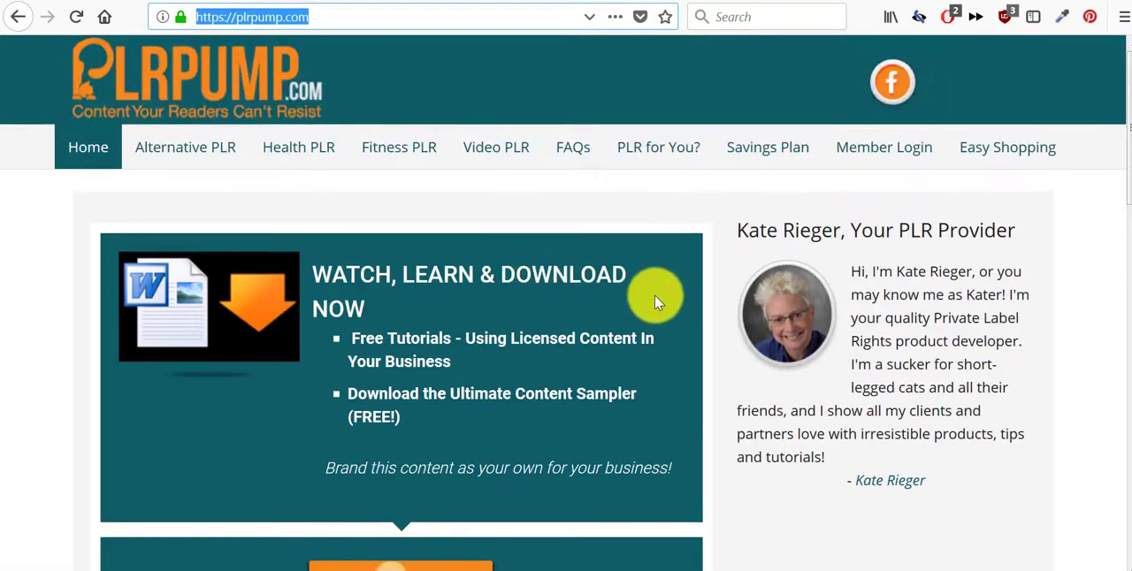
scroll(654, 298, "down", 3)
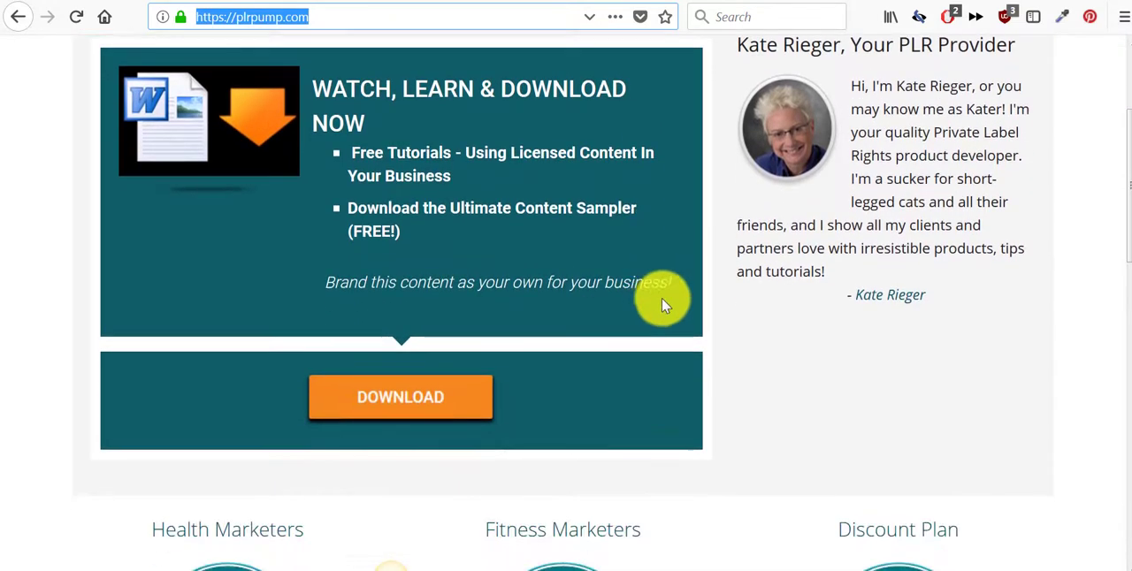
scroll(893, 267, "up", 3)
scroll(770, 308, "down", 2)
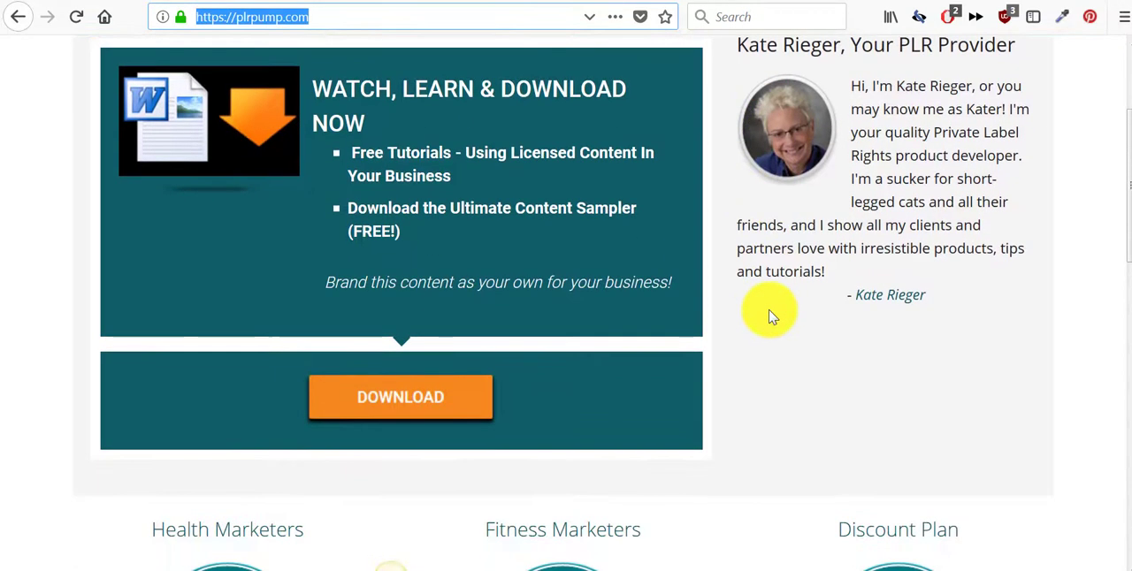
- Open the free content sampler download offer and review the first tutorial page on using white label content
left_click(395, 414)
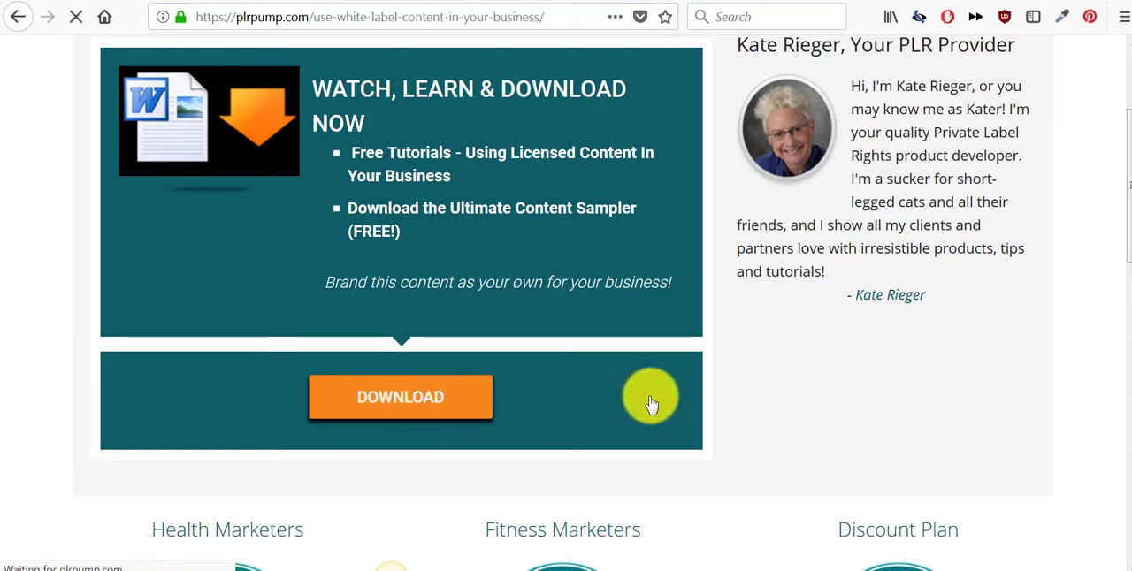
scroll(651, 402, "down", 5)
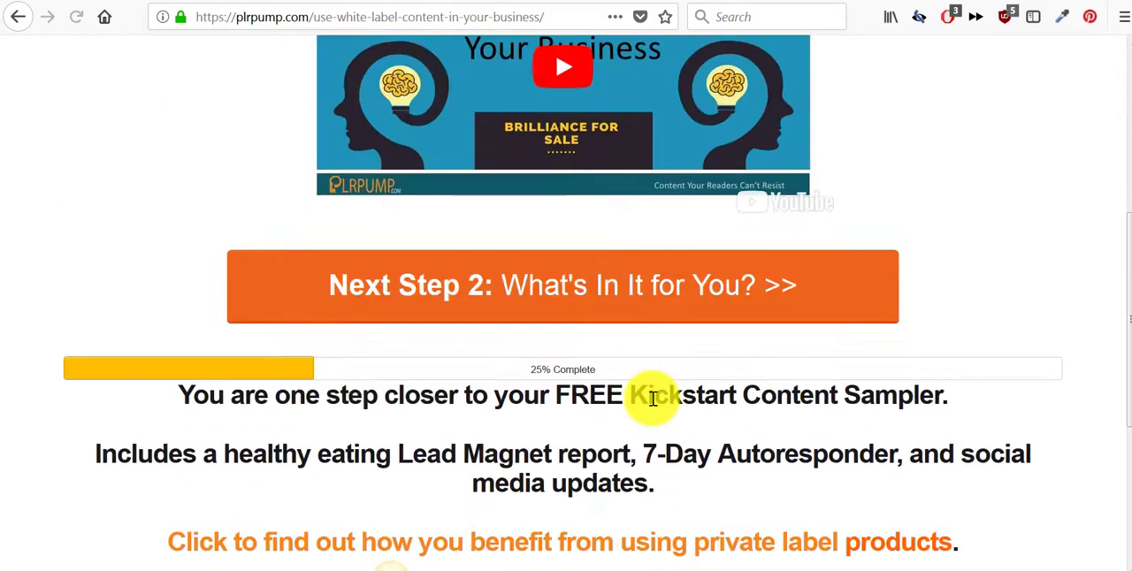
scroll(651, 400, "down", 4)
scroll(650, 399, "up", 6)
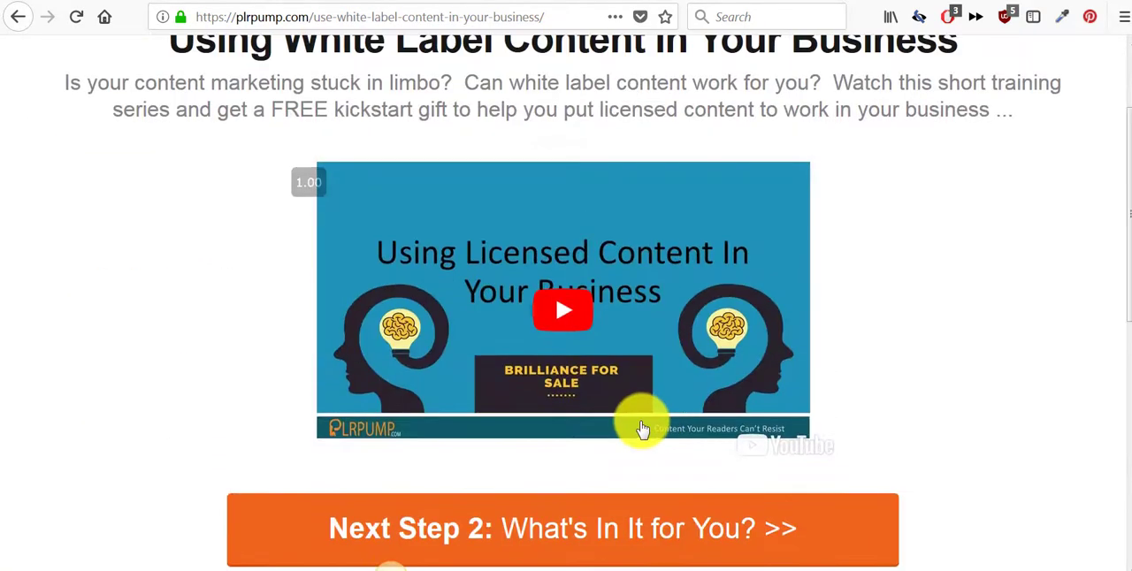
scroll(636, 371, "down", 2)
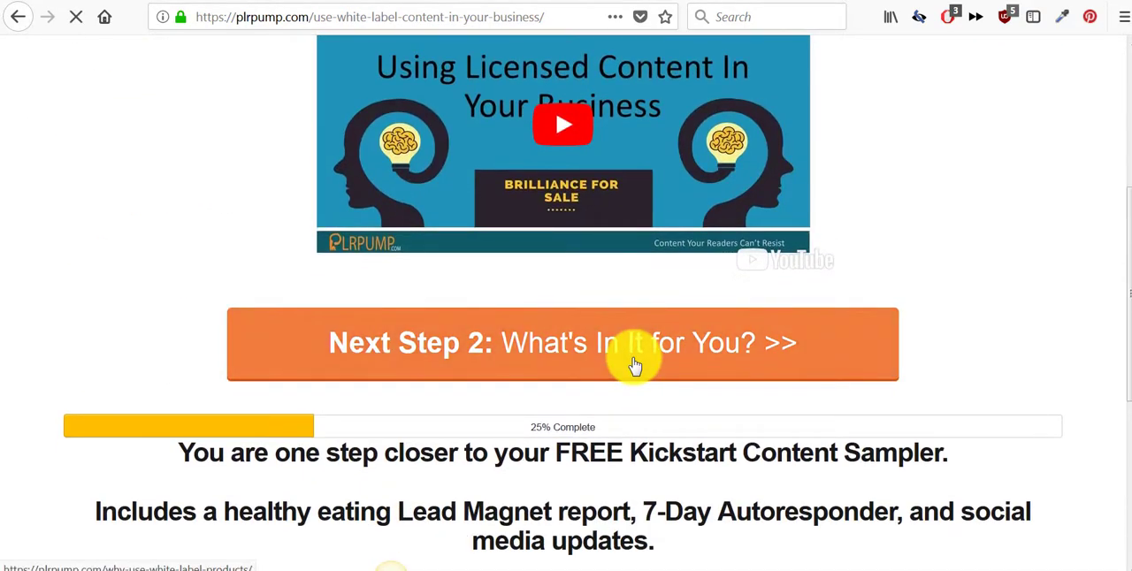
- Continue to tutorial step 2, "What's In It for You?", and review its video page
left_click(633, 365)
scroll(630, 354, "down", 8)
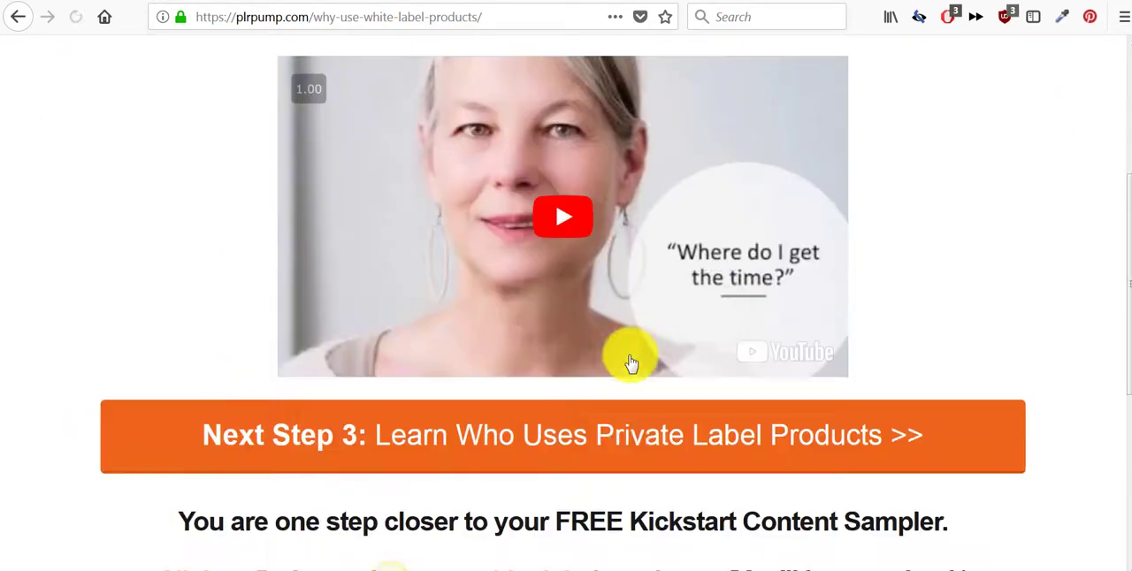
scroll(630, 359, "up", 2)
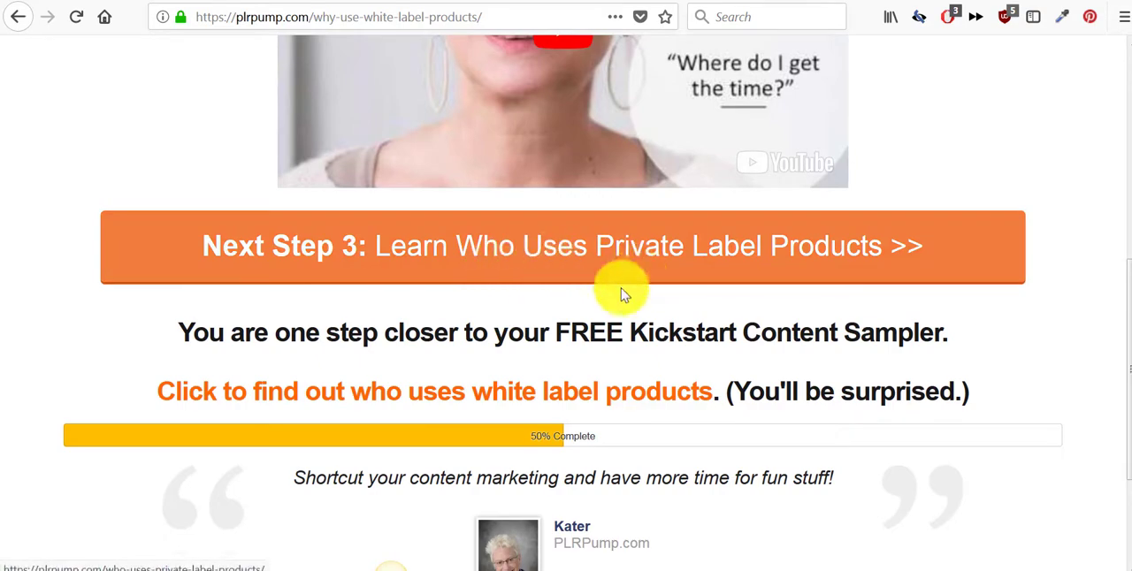
scroll(487, 273, "up", 2)
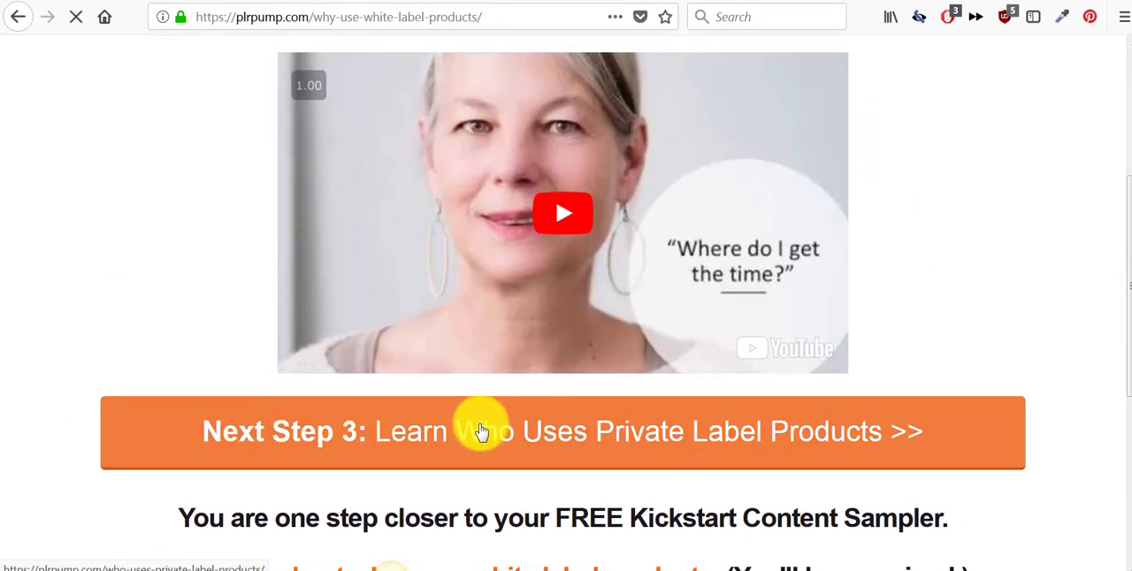
- Continue to tutorial step 3 on who uses private label products, and proceed to step 4 on growing a business with licensed content
left_click(482, 431)
scroll(486, 431, "down", 6)
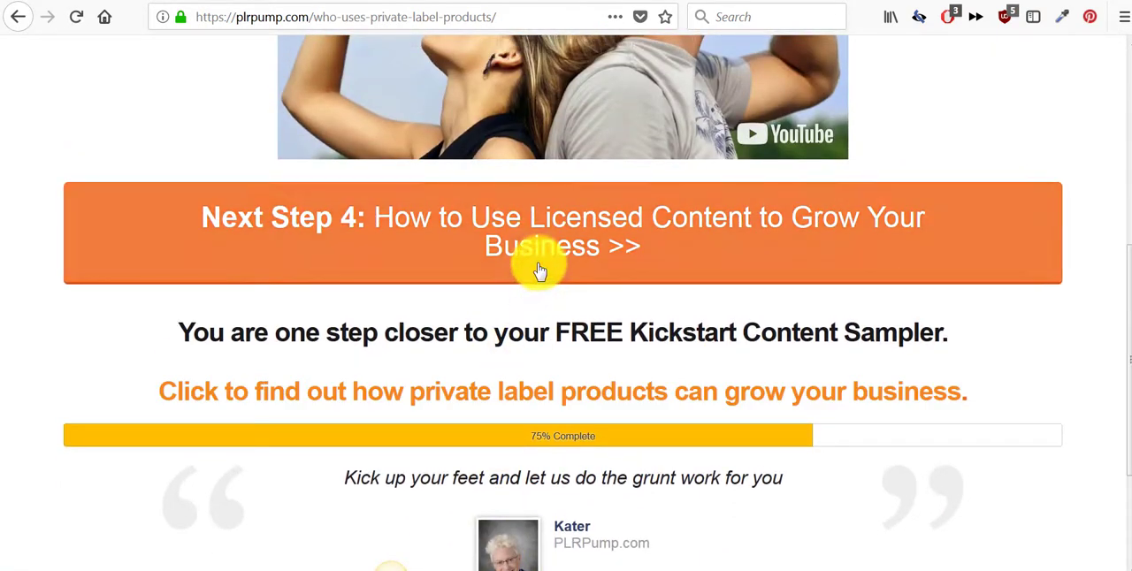
left_click(533, 265)
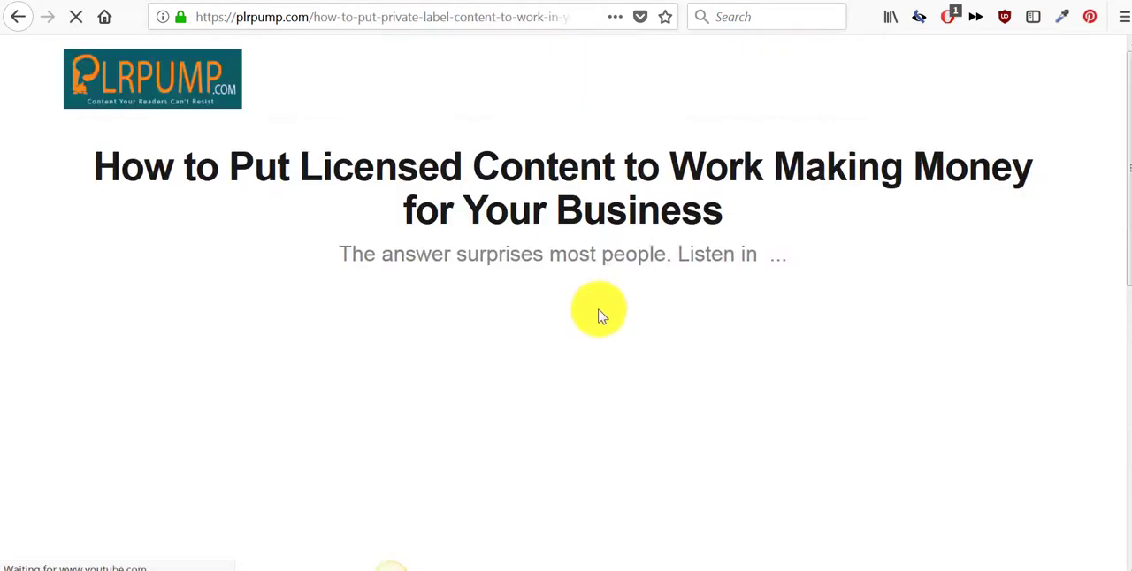
- Proceed from the last tutorial page to the free Kickstart Content Sampler signup form and review its required fields
scroll(599, 312, "down", 5)
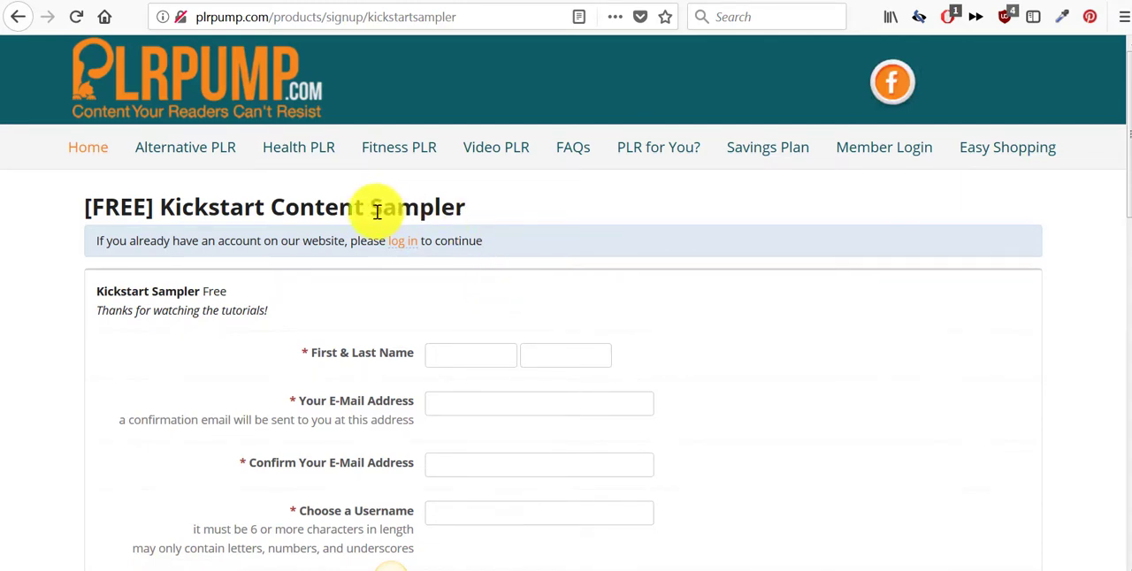
scroll(433, 262, "down", 3)
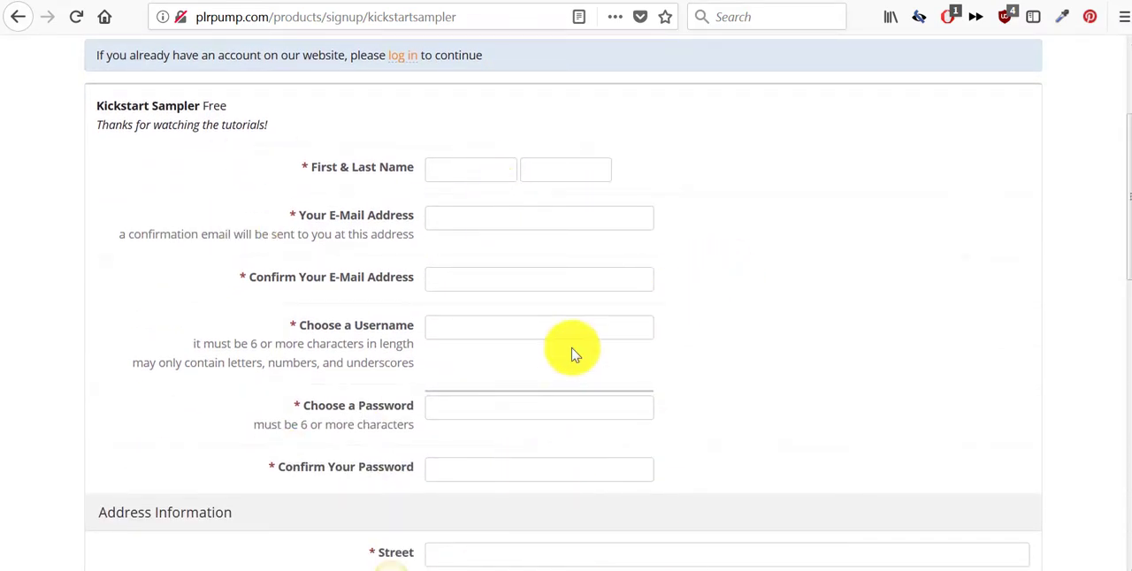
scroll(576, 348, "up", 3)
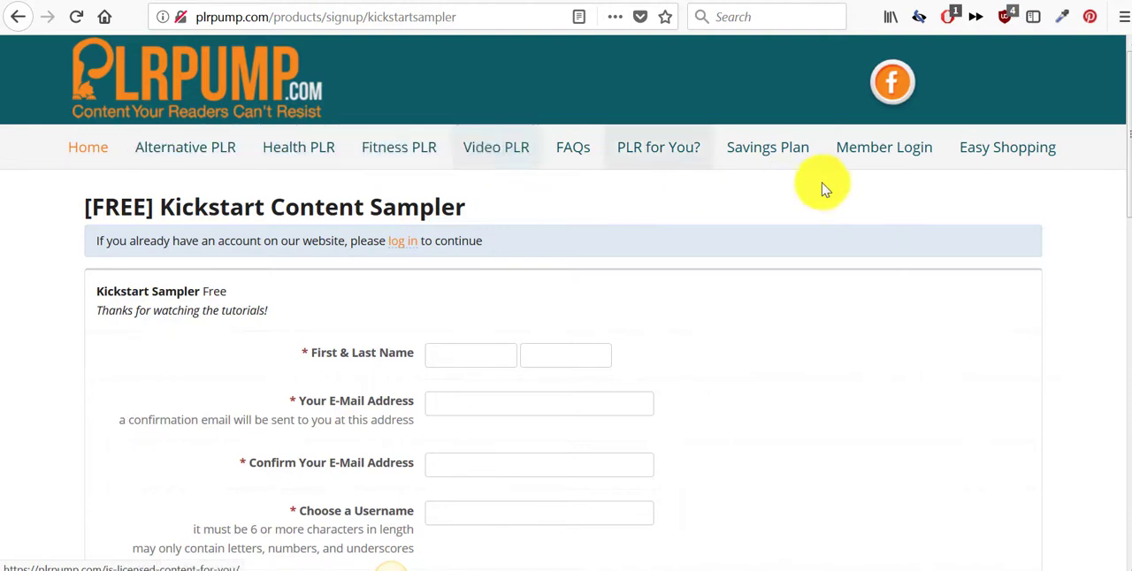
- Open PLR Pump's Alternative PLR category and review the packages on offer
left_click(199, 151)
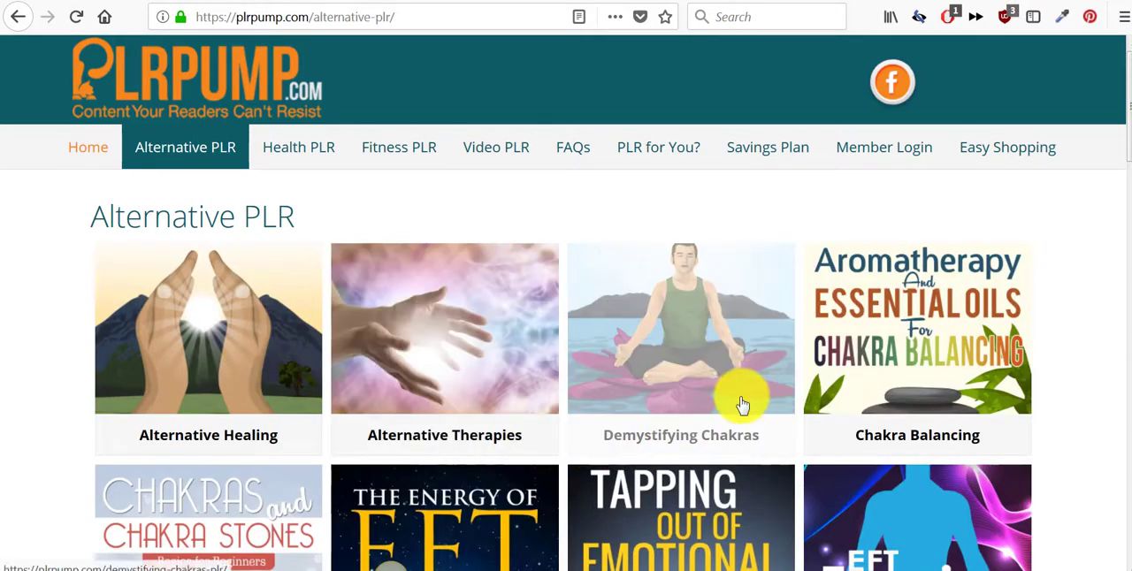
scroll(741, 404, "down", 4)
scroll(739, 403, "up", 4)
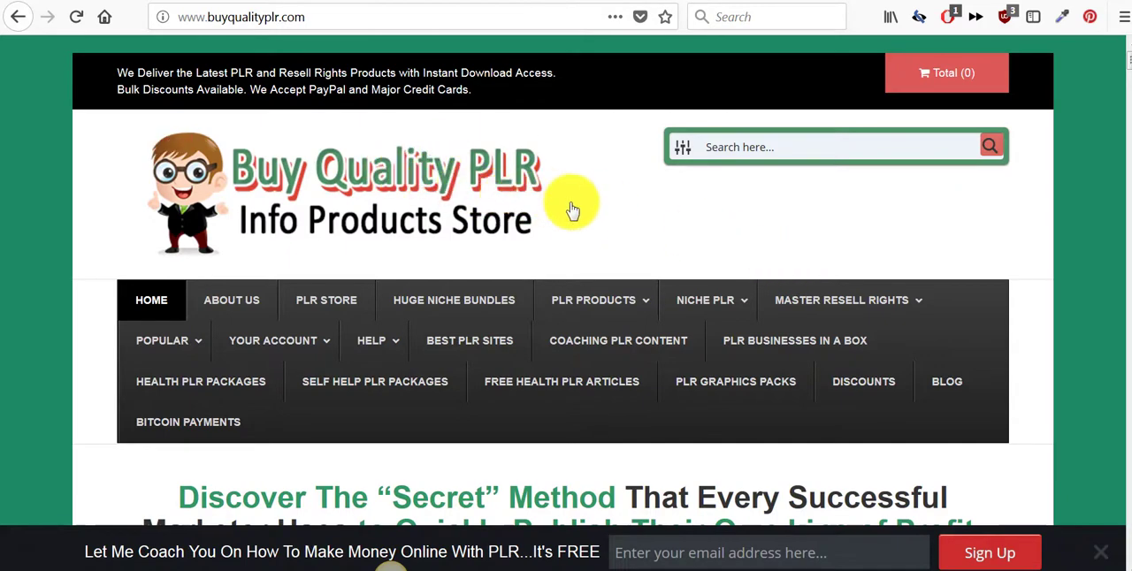
- Switch to the Buy Quality PLR homepage and review its reasons to choose the store and types of digital products
scroll(573, 212, "down", 5)
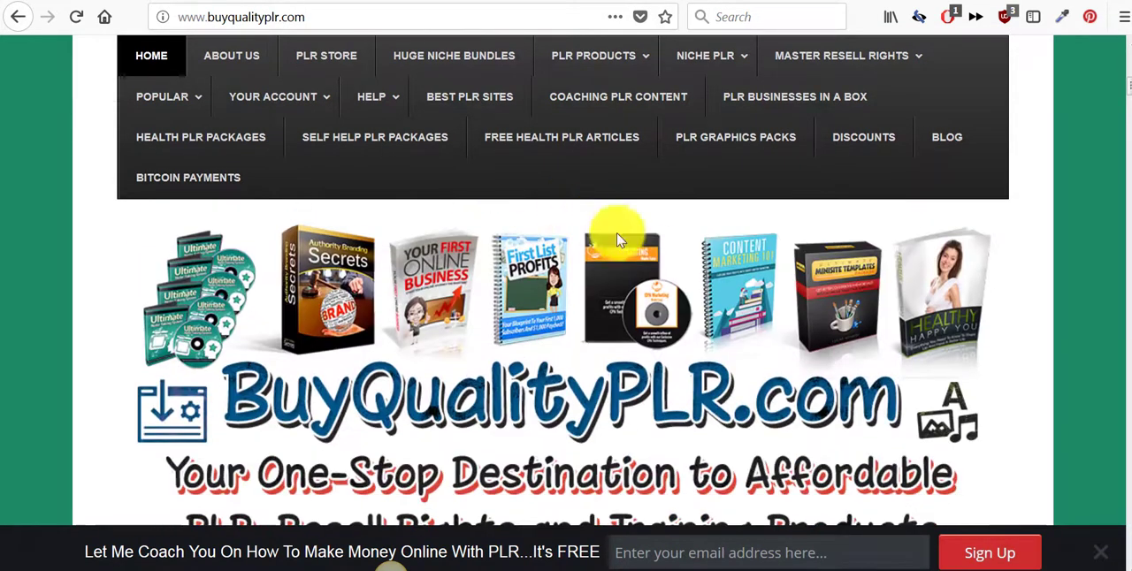
scroll(964, 352, "down", 1)
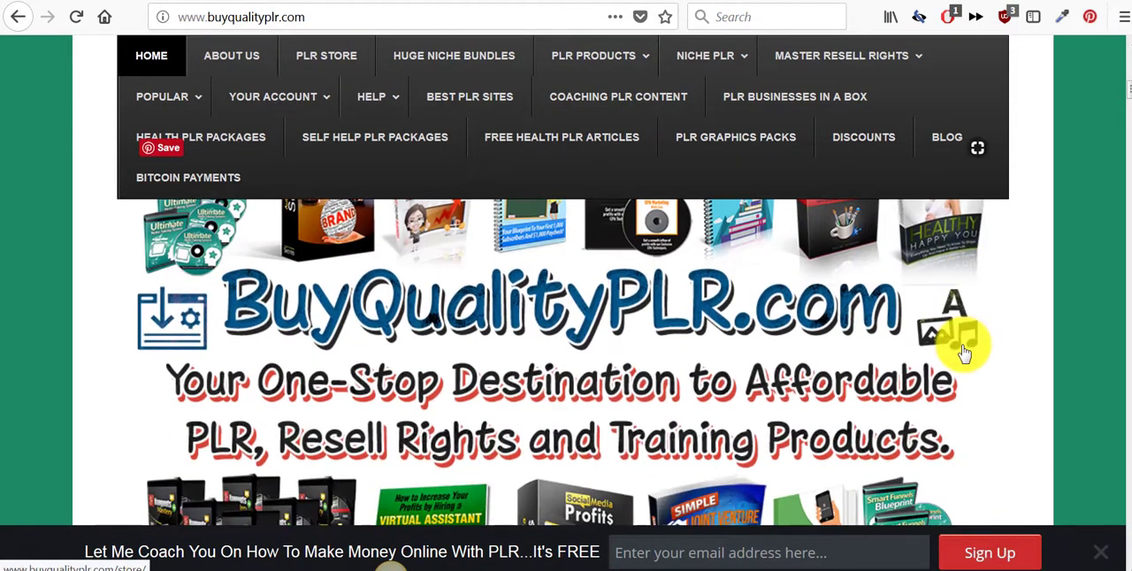
scroll(962, 350, "down", 2)
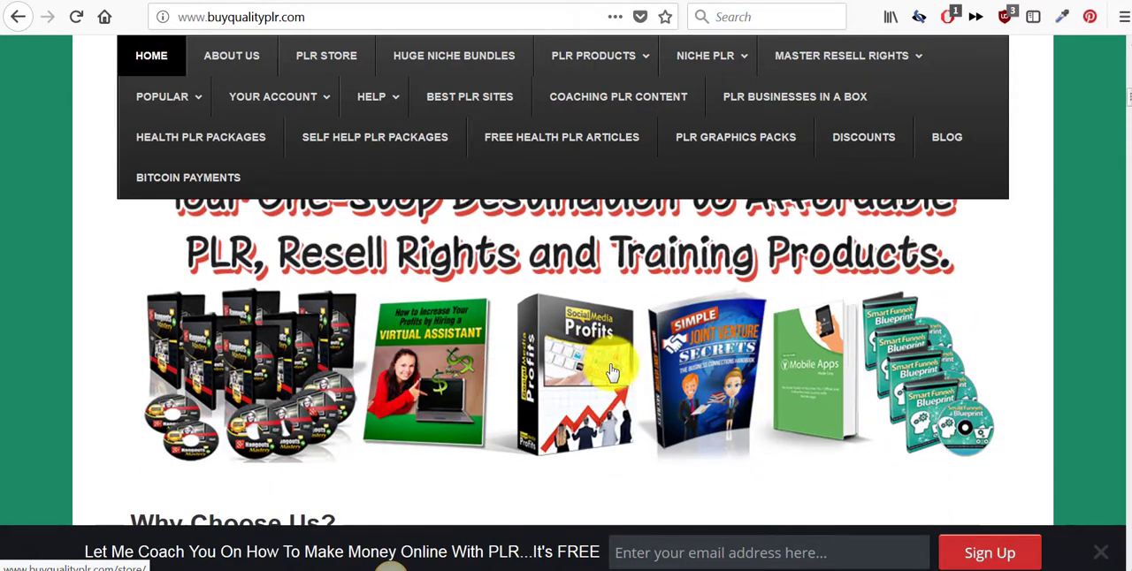
scroll(619, 372, "down", 5)
scroll(455, 266, "up", 3)
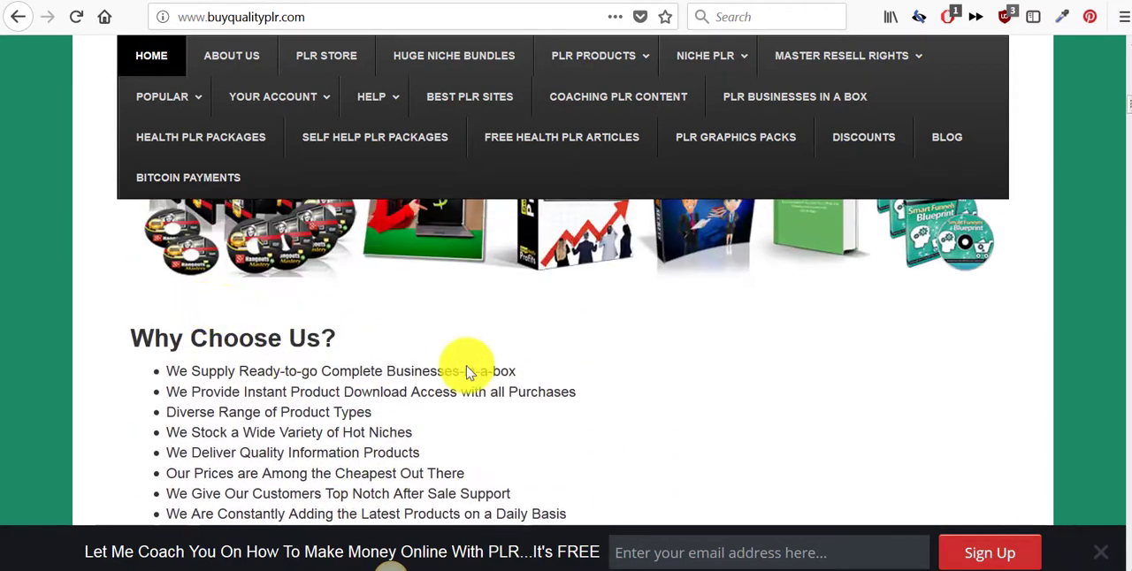
scroll(482, 378, "down", 5)
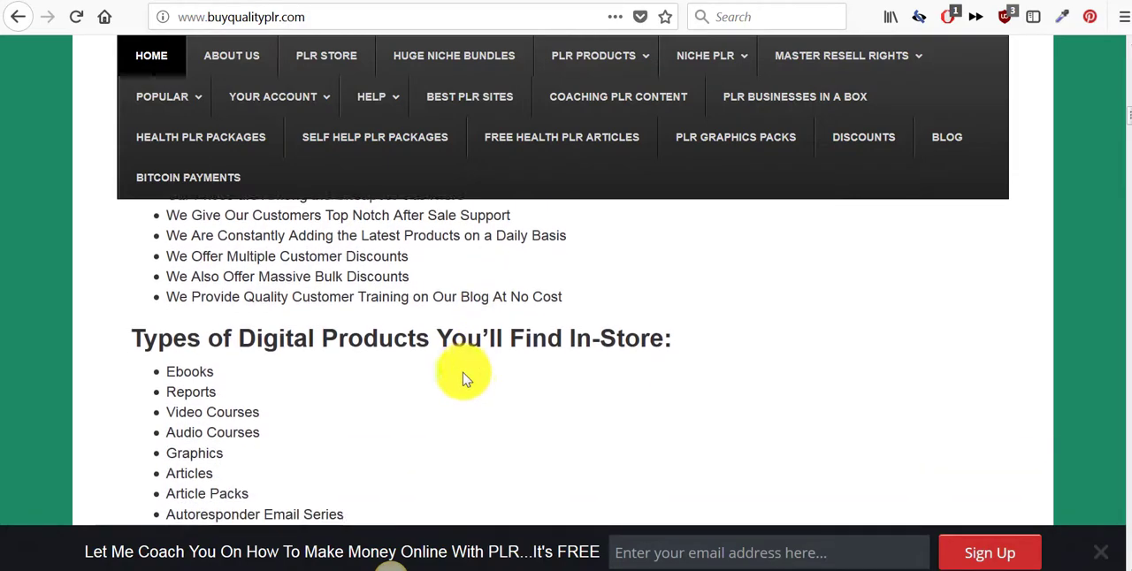
scroll(471, 380, "down", 3)
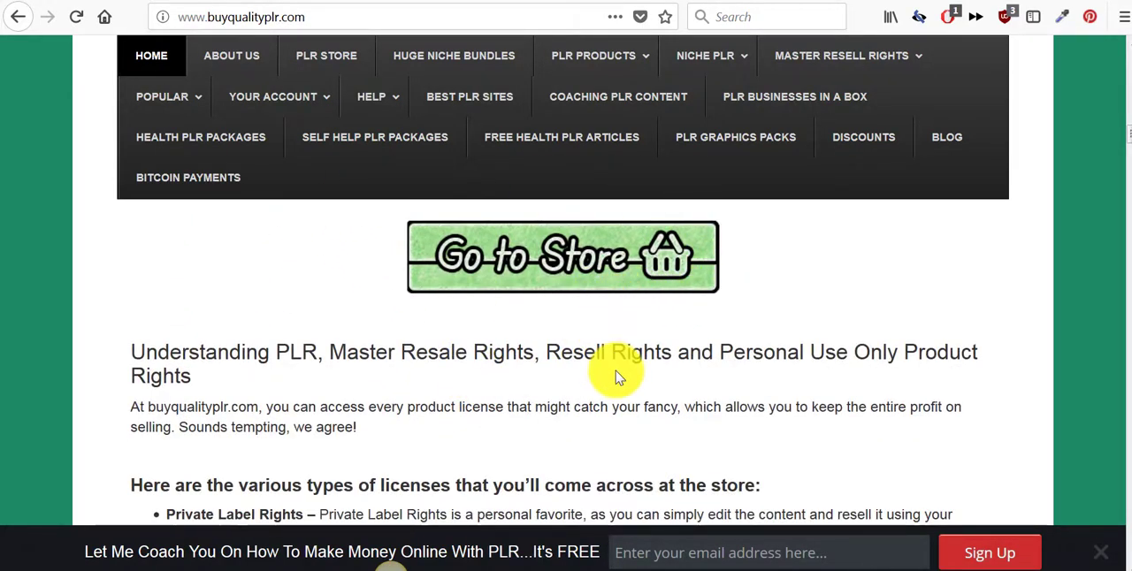
- Review the license types and the step-by-step guide to downloading PLR products on the Buy Quality PLR homepage
scroll(617, 372, "down", 2)
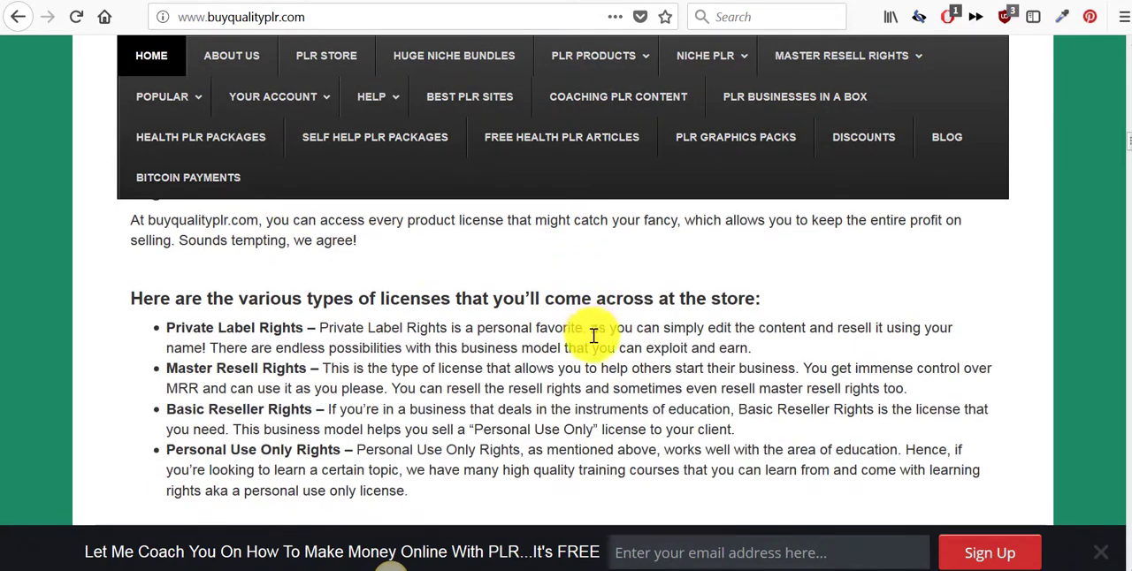
scroll(593, 334, "down", 1)
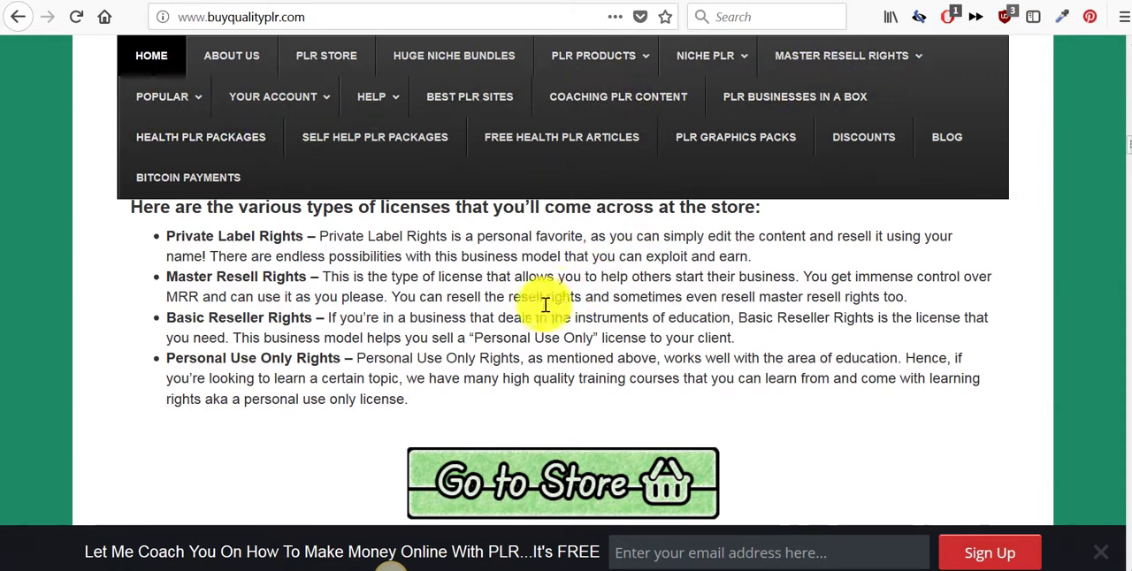
scroll(531, 319, "down", 3)
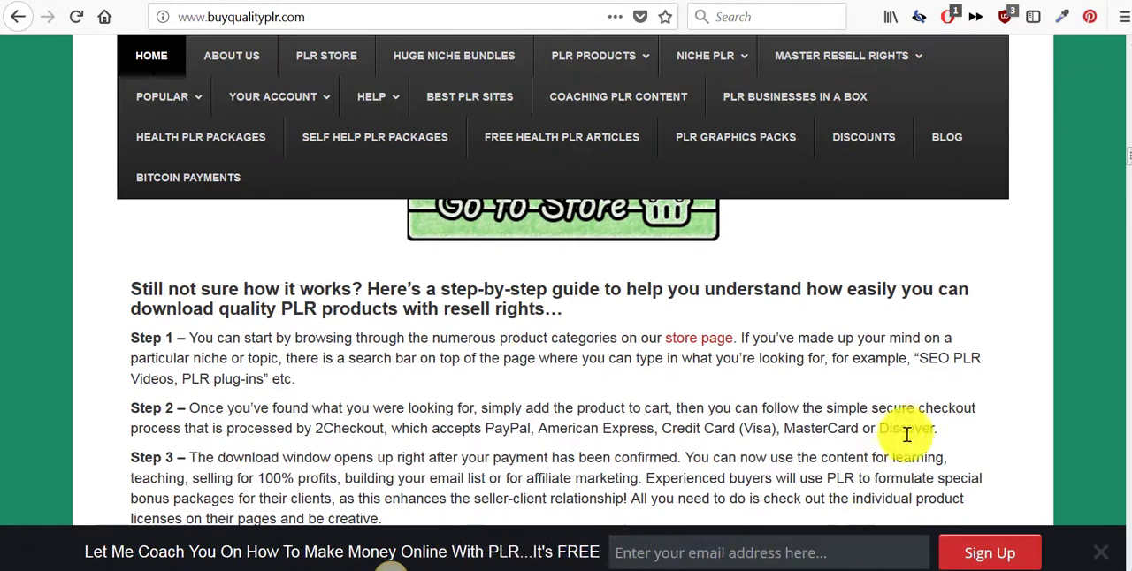
scroll(780, 387, "down", 2)
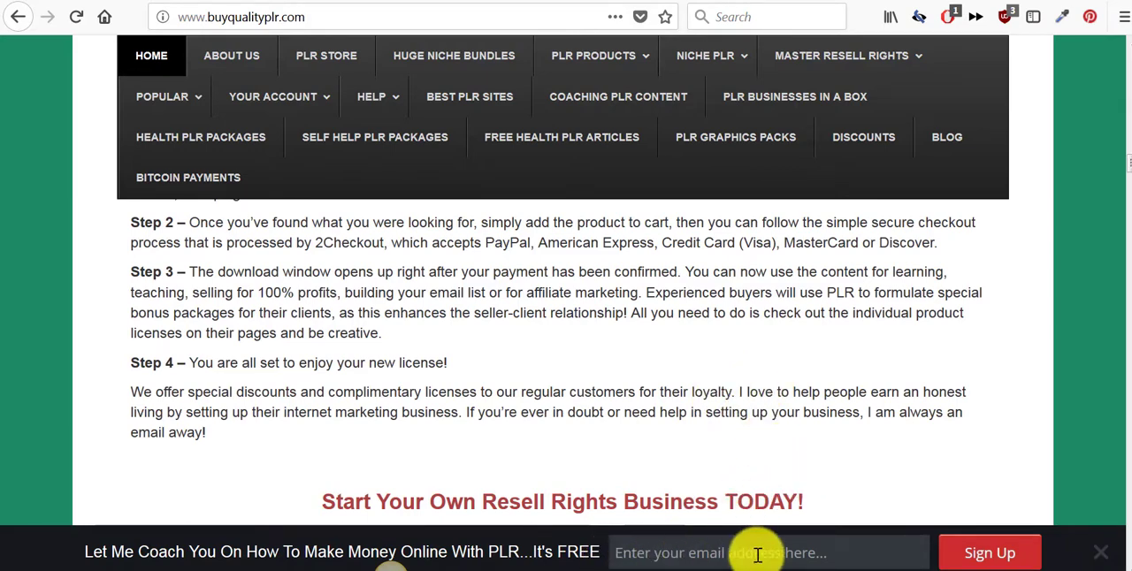
- Browse the mega bundles and their prices on the Buy Quality PLR homepage
scroll(763, 445, "down", 4)
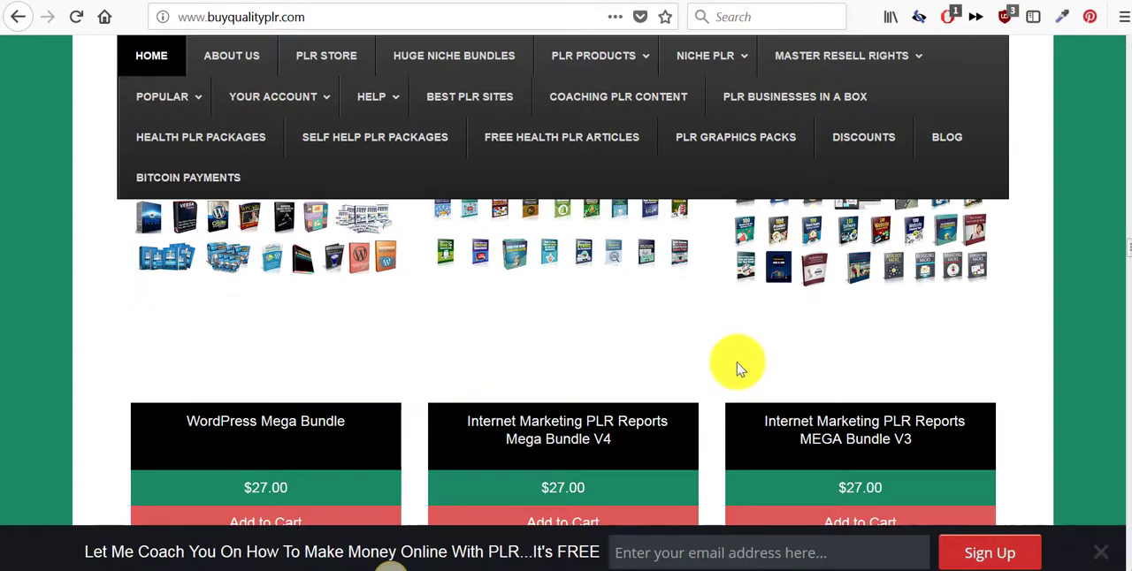
scroll(738, 363, "down", 8)
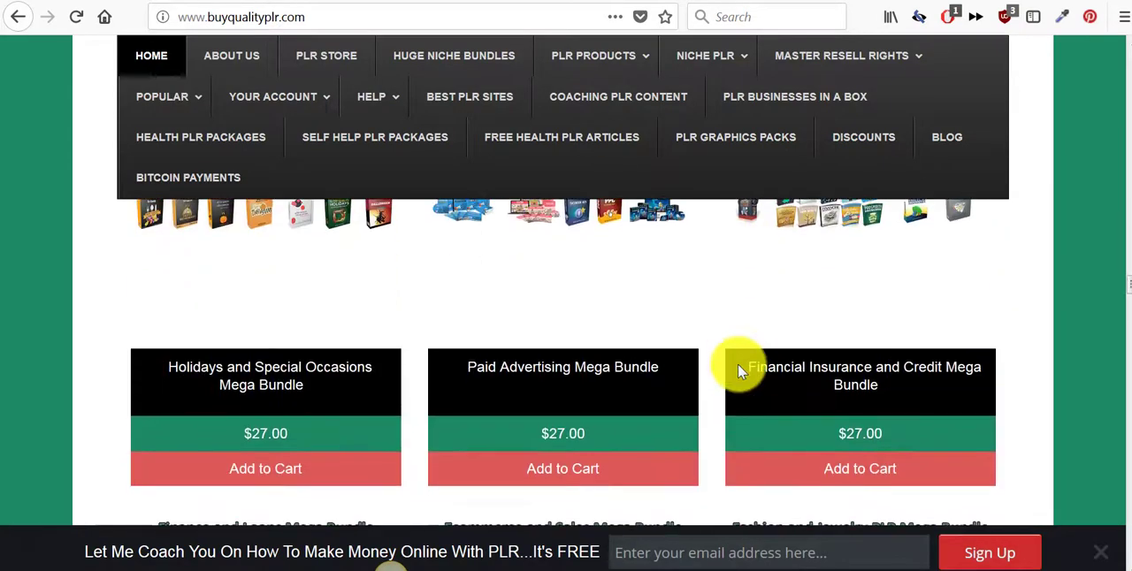
scroll(442, 350, "down", 3)
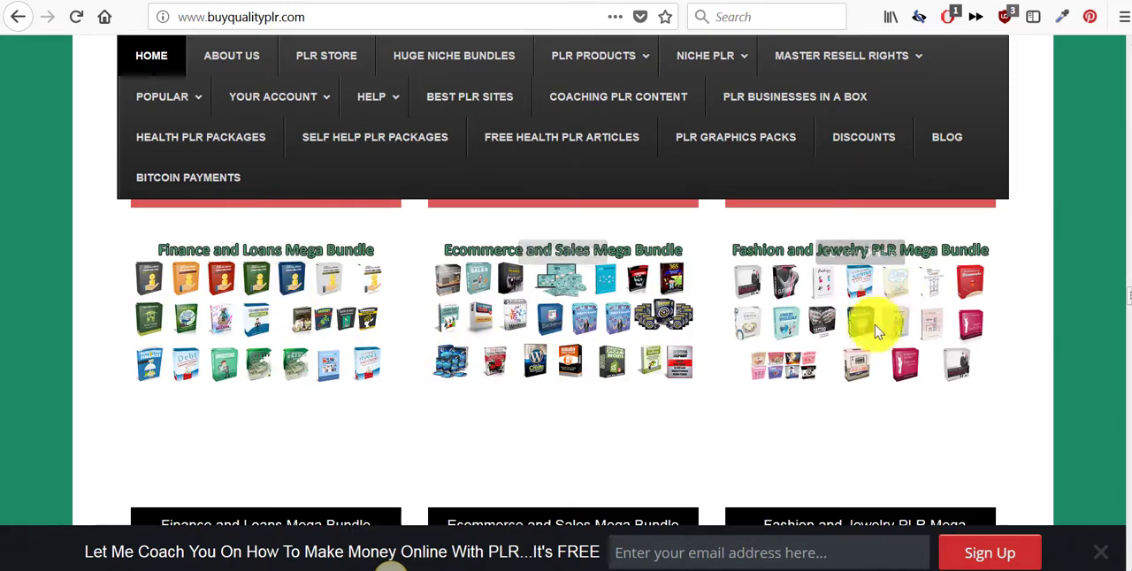
scroll(699, 336, "up", 3)
scroll(703, 334, "up", 3)
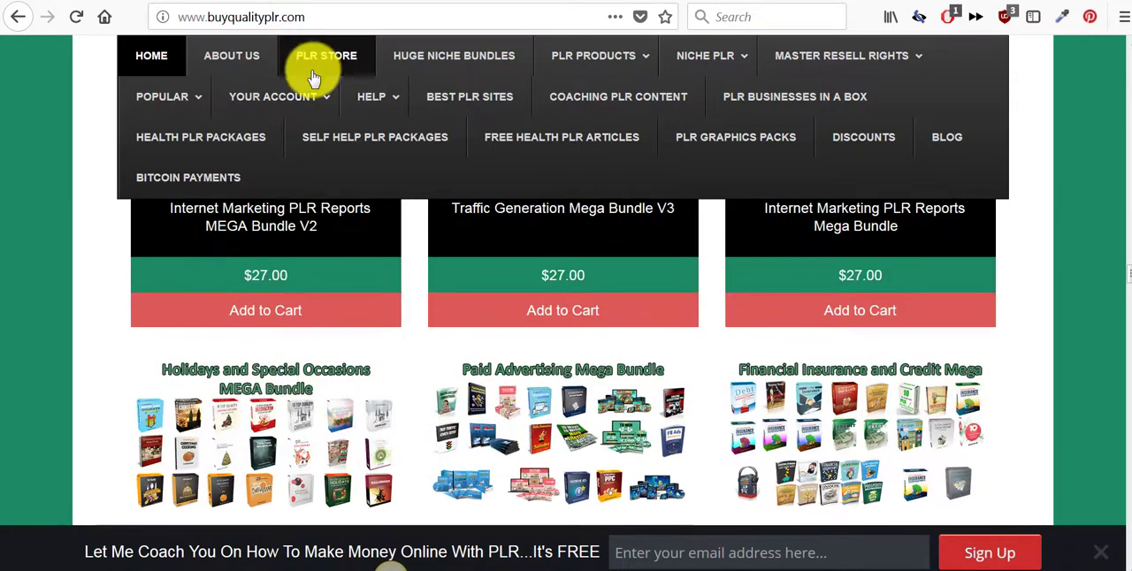
- Open the Buy Quality PLR store page and review its product categories grouped by license type
left_click(313, 69)
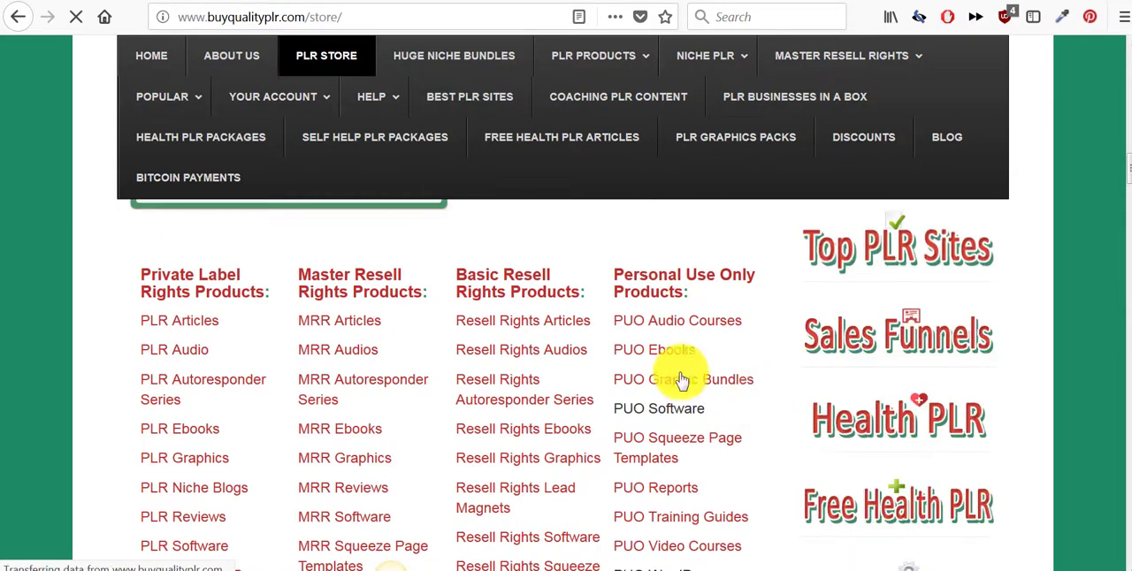
scroll(399, 331, "down", 2)
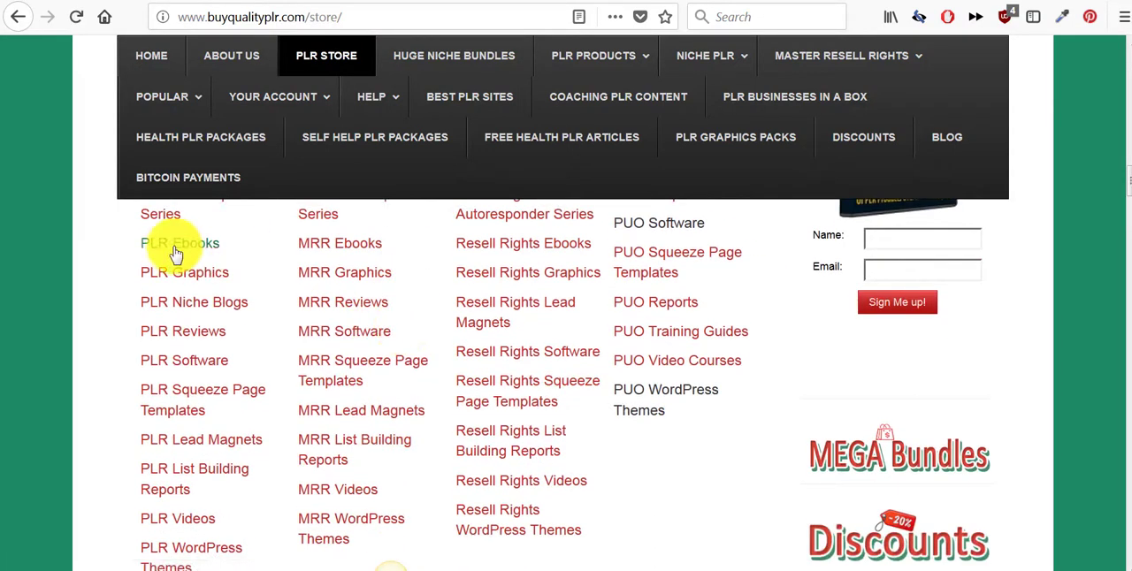
scroll(177, 254, "up", 2)
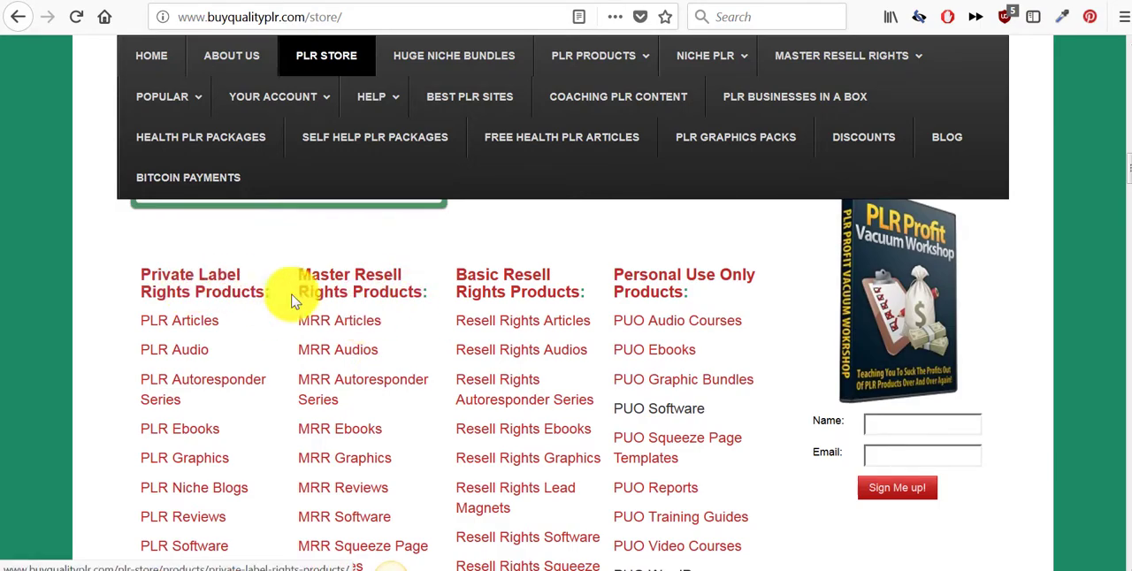
- Browse the product listings and their prices on the Buy Quality PLR store page
scroll(538, 336, "down", 5)
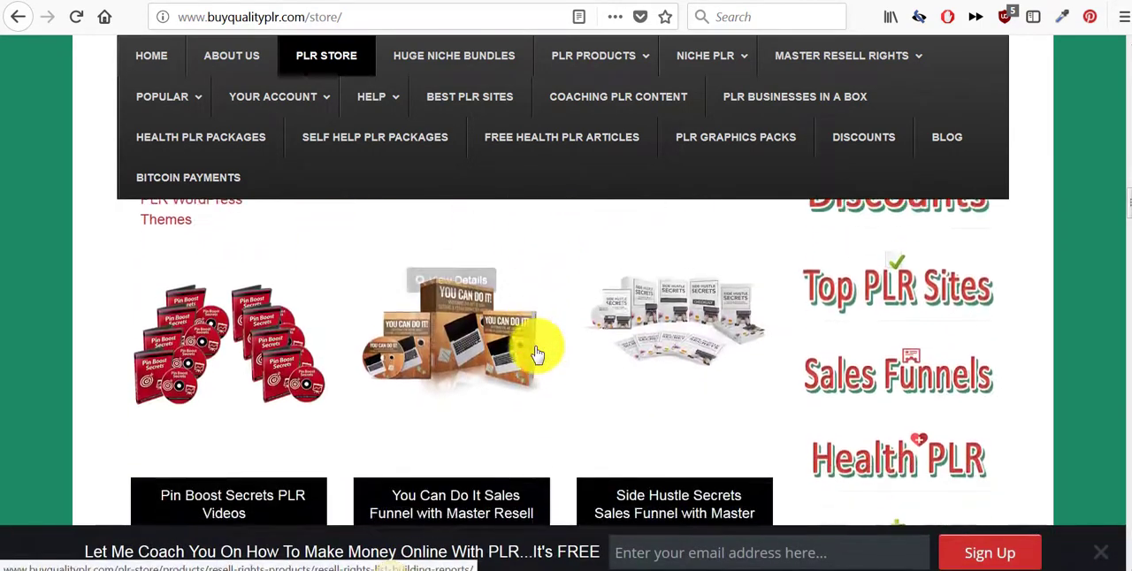
scroll(537, 353, "down", 2)
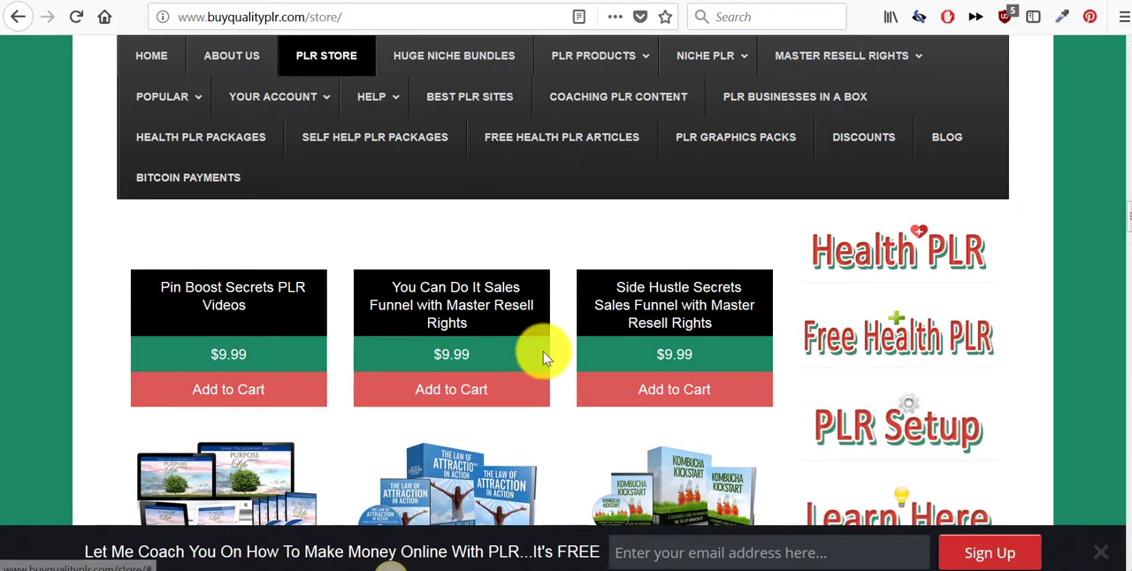
scroll(546, 356, "down", 2)
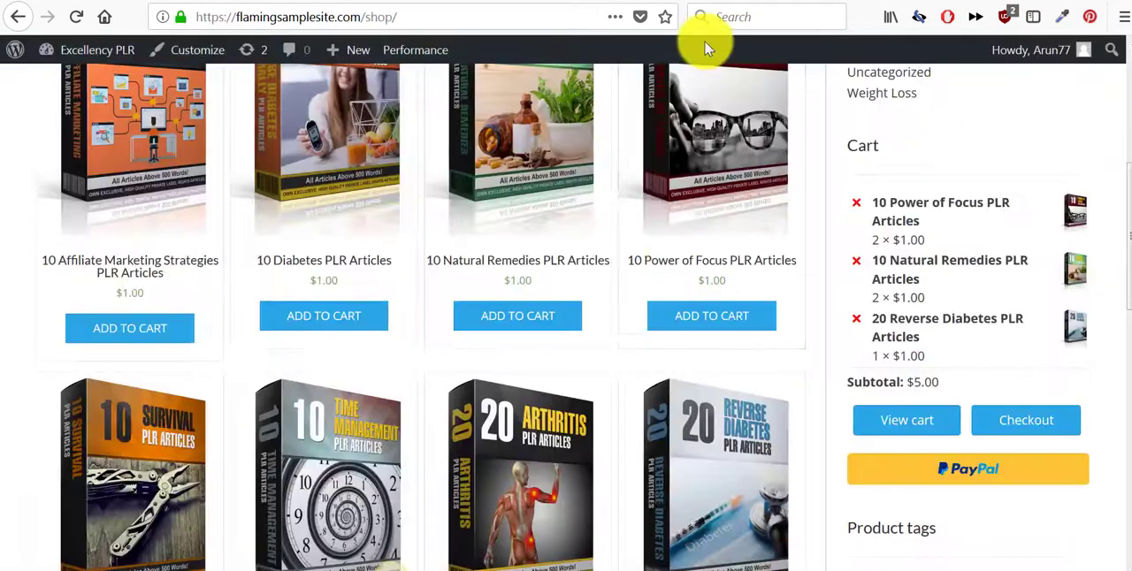
- Review the article packs, product categories and cart on the sample store's shop page
scroll(594, 298, "up", 3)
scroll(609, 299, "down", 2)
scroll(608, 299, "down", 2)
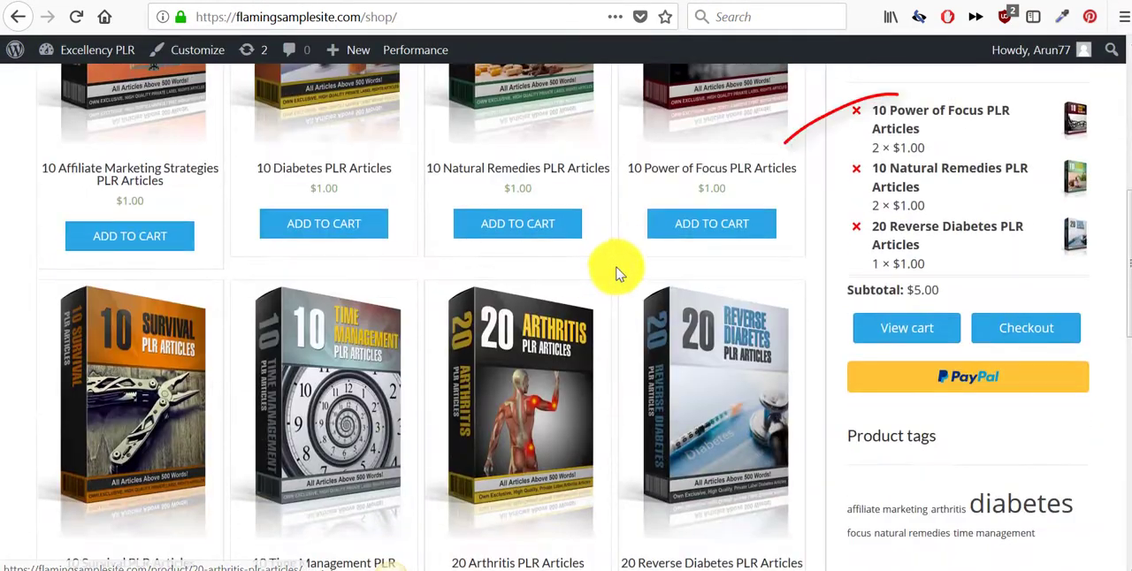
scroll(619, 265, "up", 3)
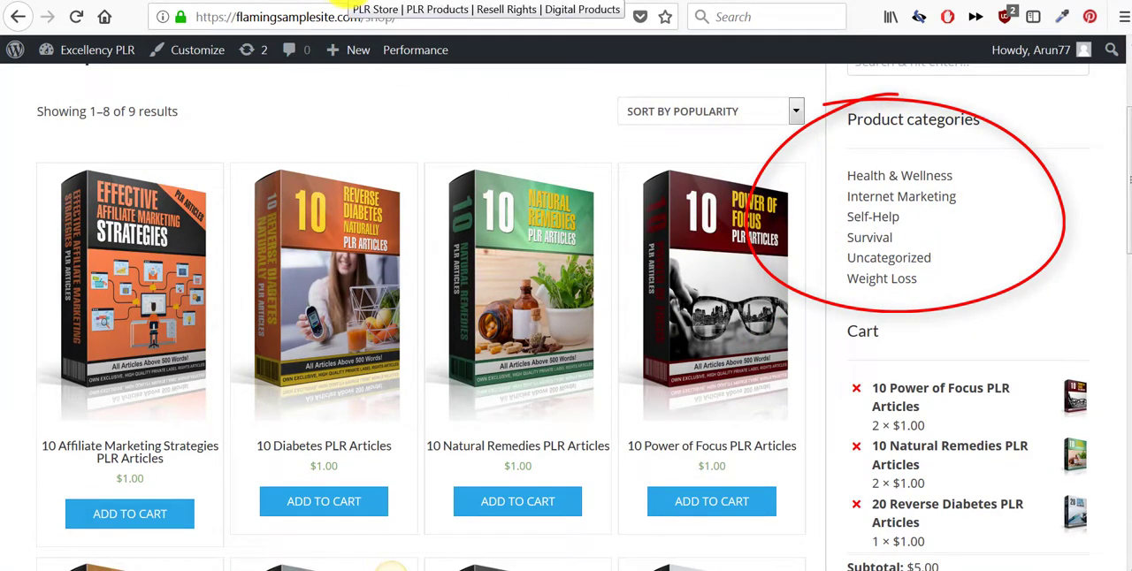
- Switch back to the Buy Quality PLR store and compare its category lists and sales funnel products with the sample shop
left_click(336, 4)
scroll(416, 283, "up", 1)
scroll(439, 290, "down", 10)
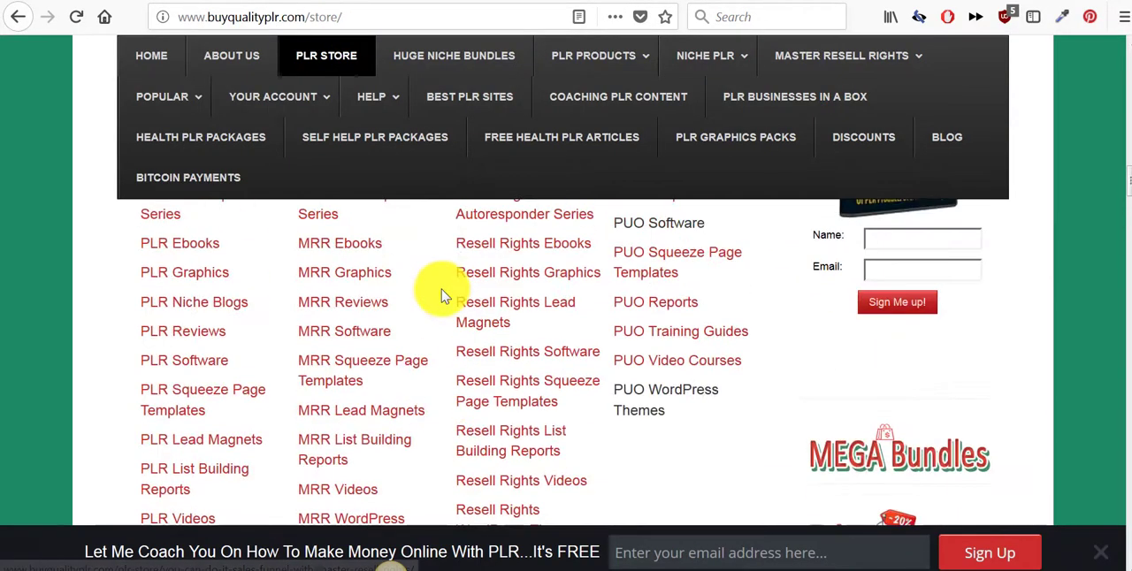
scroll(442, 294, "down", 5)
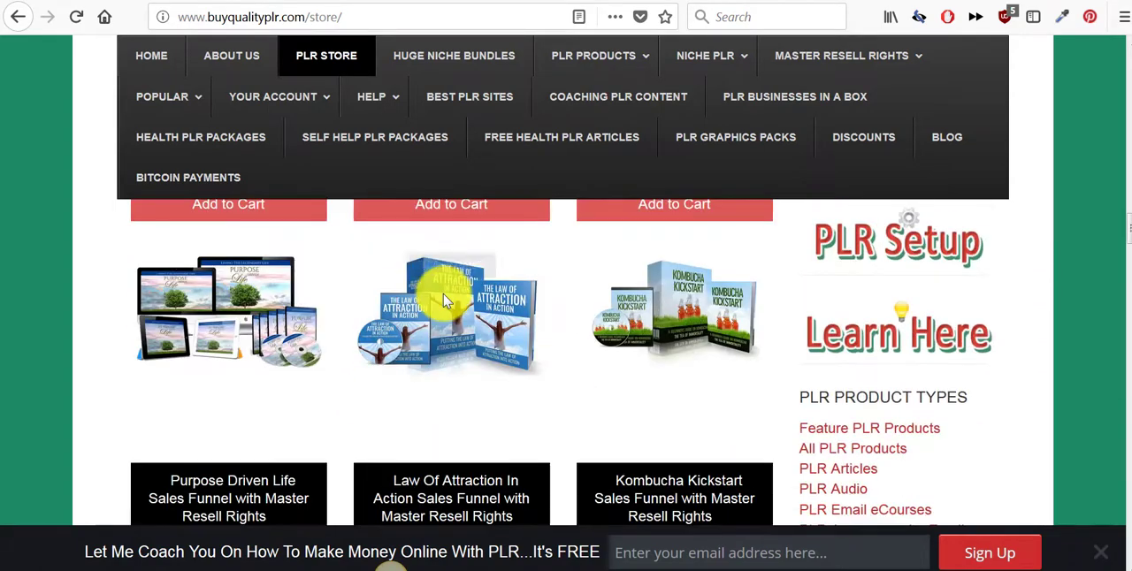
scroll(456, 302, "down", 3)
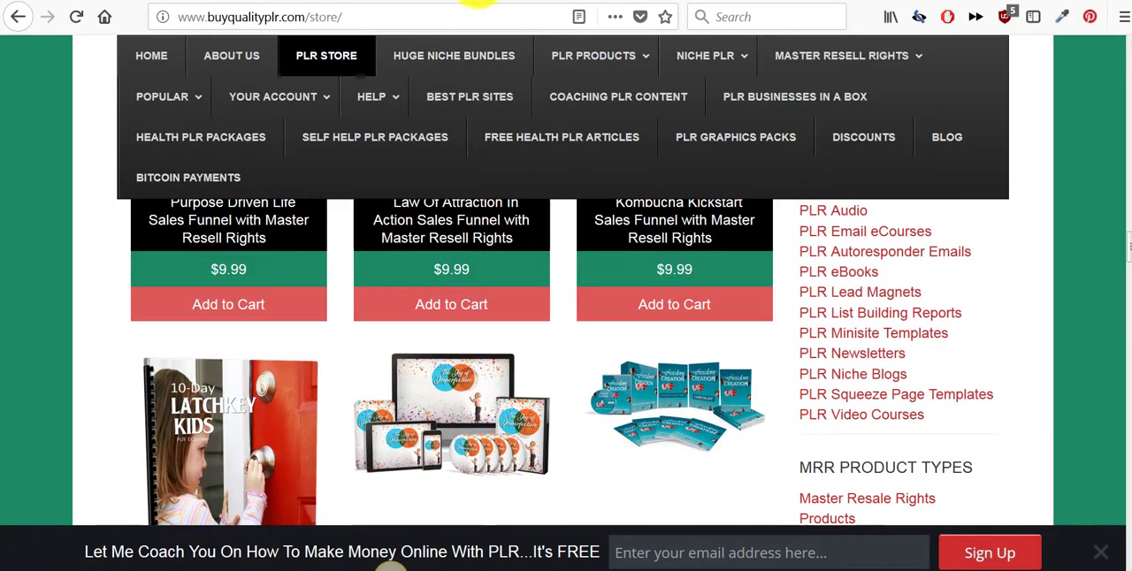
- Switch to the PLRProducts.com homepage and review its categories, article packs and product prices
left_click(477, 4)
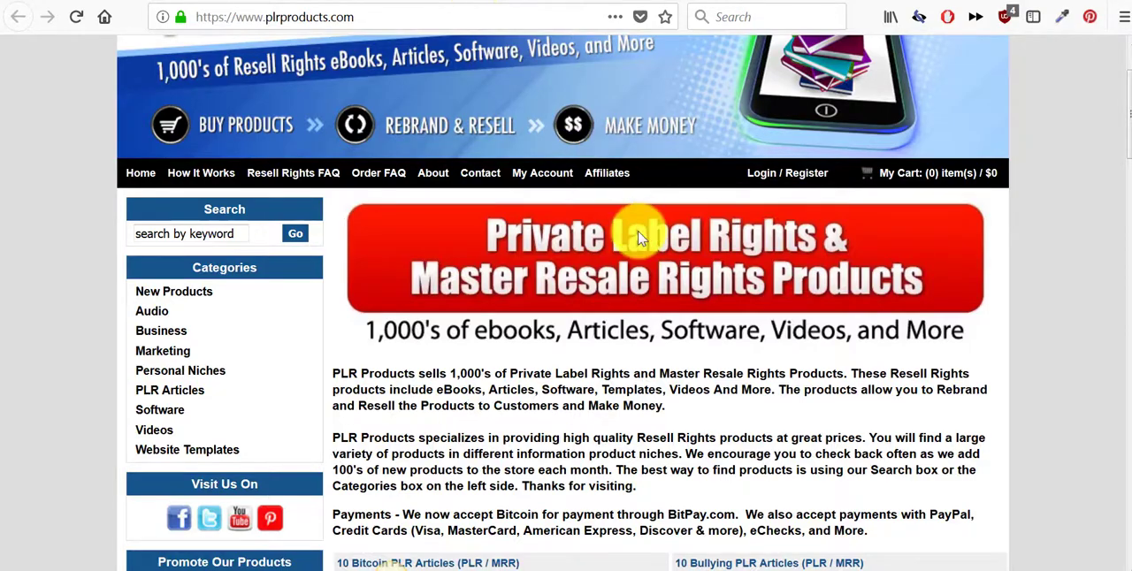
scroll(640, 237, "down", 5)
scroll(645, 249, "down", 4)
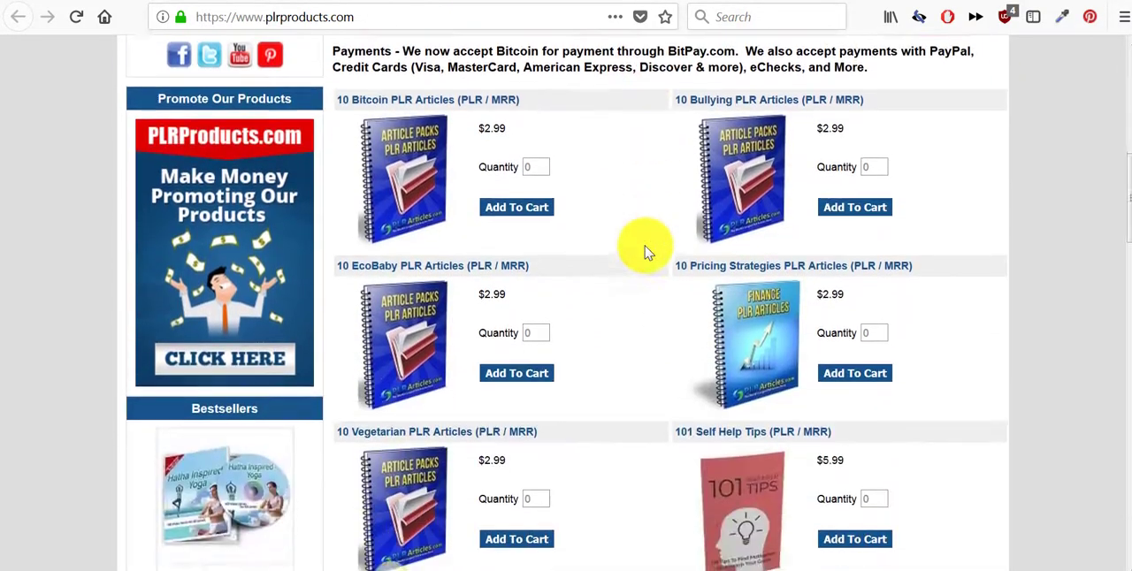
scroll(451, 291, "up", 10)
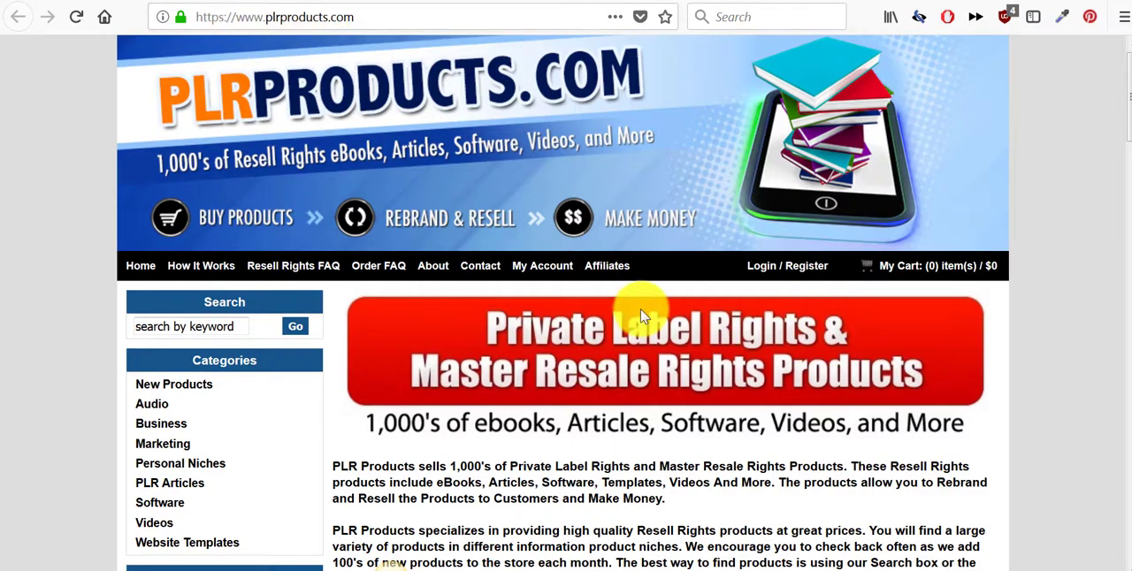
scroll(640, 309, "down", 15)
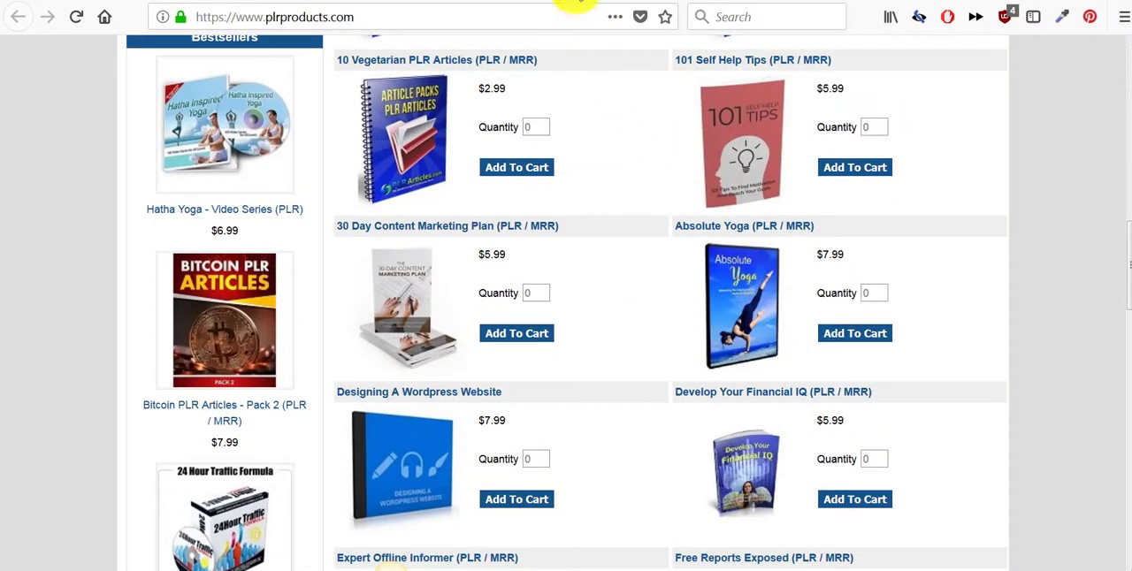
- Return briefly to the sample shop, switch to the Extremely Limited PLR homepage and examine its navigation and welcome banner
left_click(576, 3)
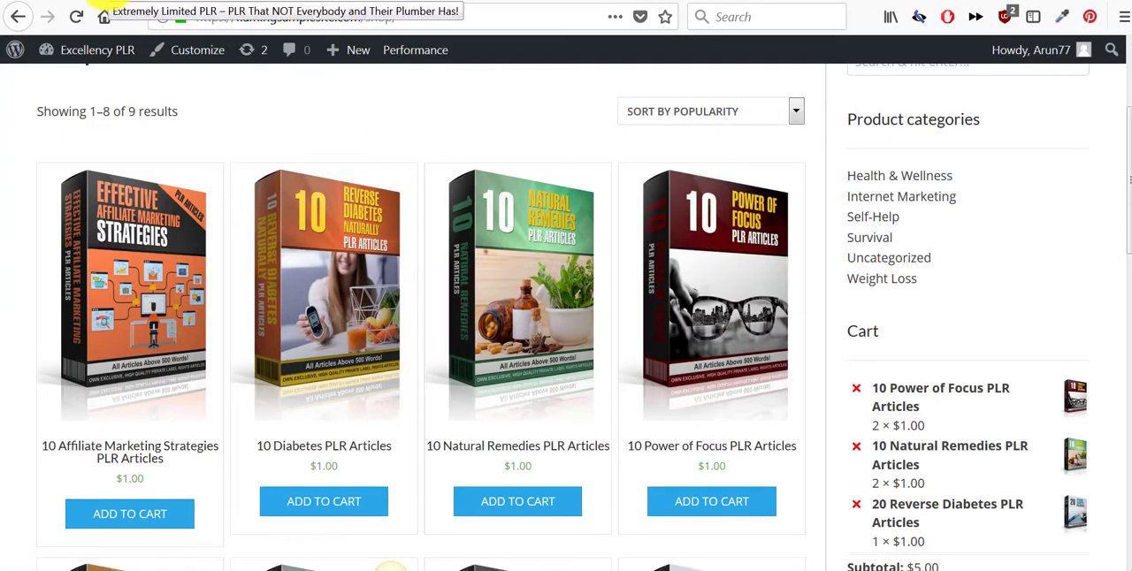
left_click(103, 11)
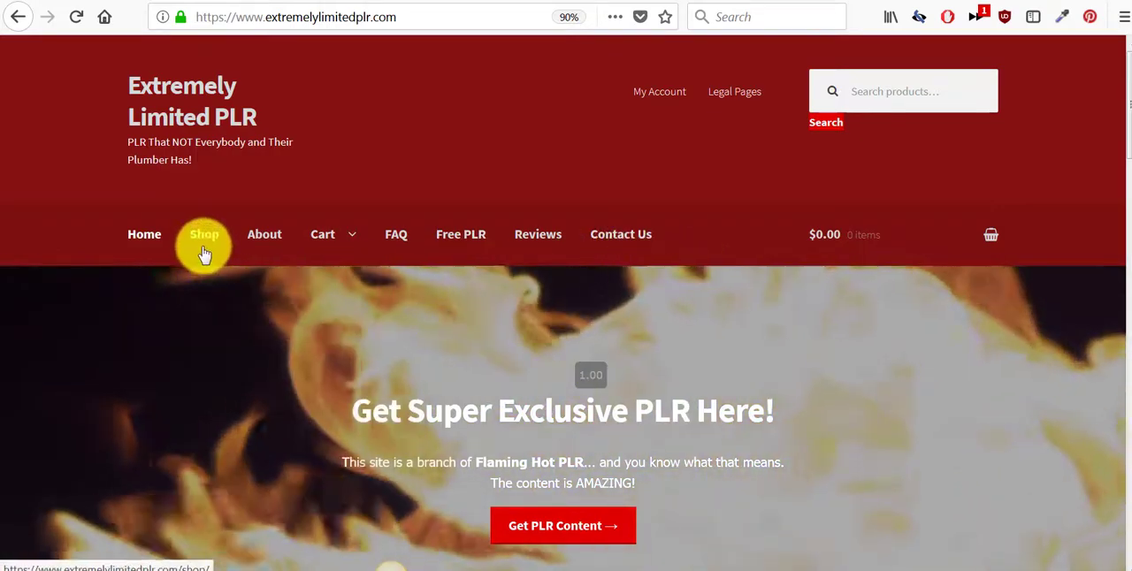
mouse_move(327, 253)
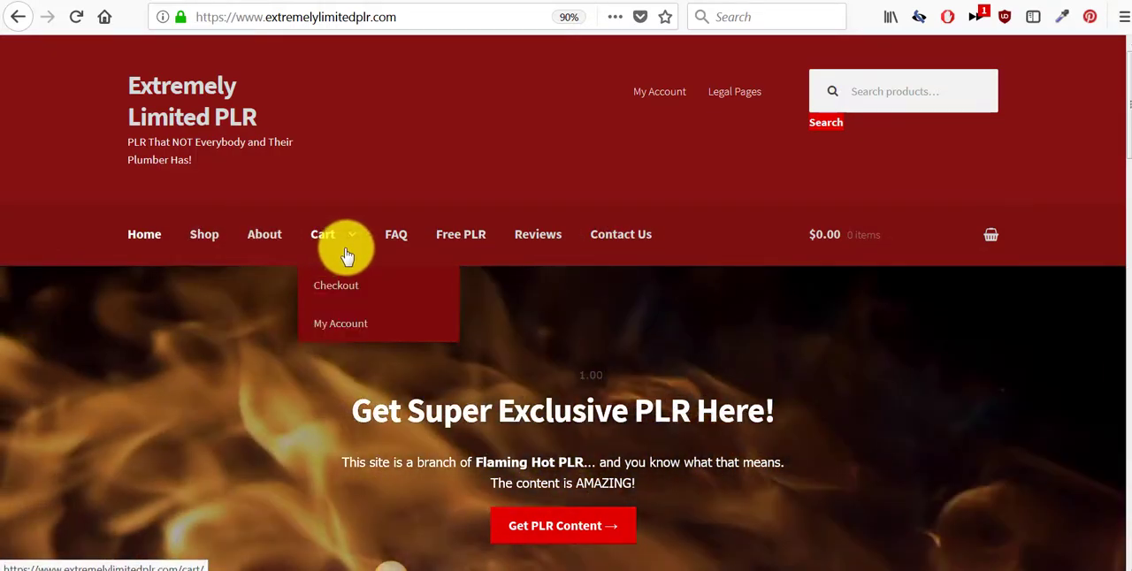
scroll(714, 366, "down", 2)
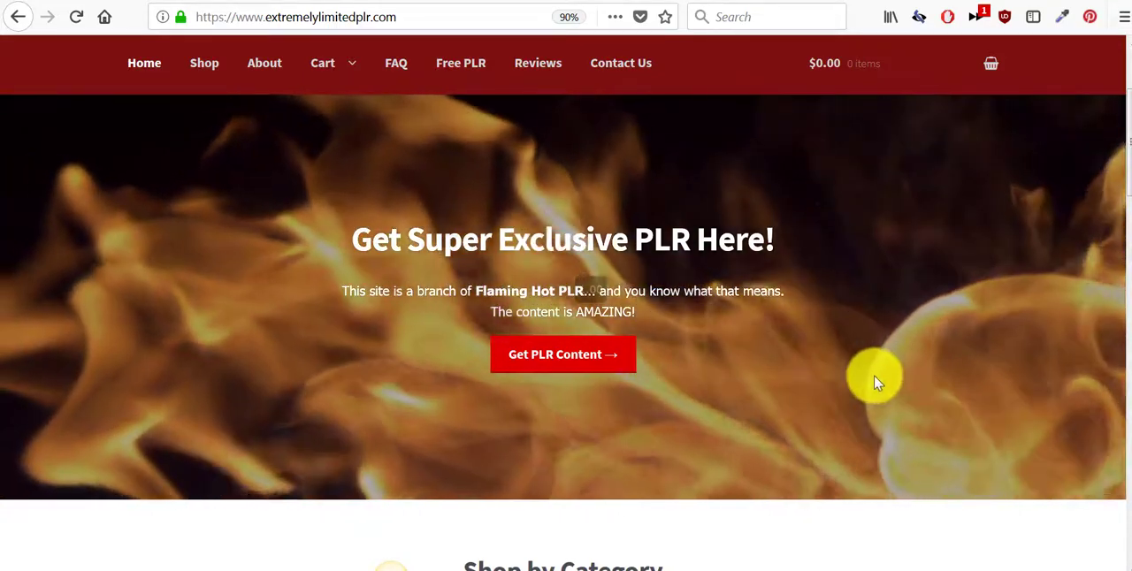
scroll(594, 291, "down", 2)
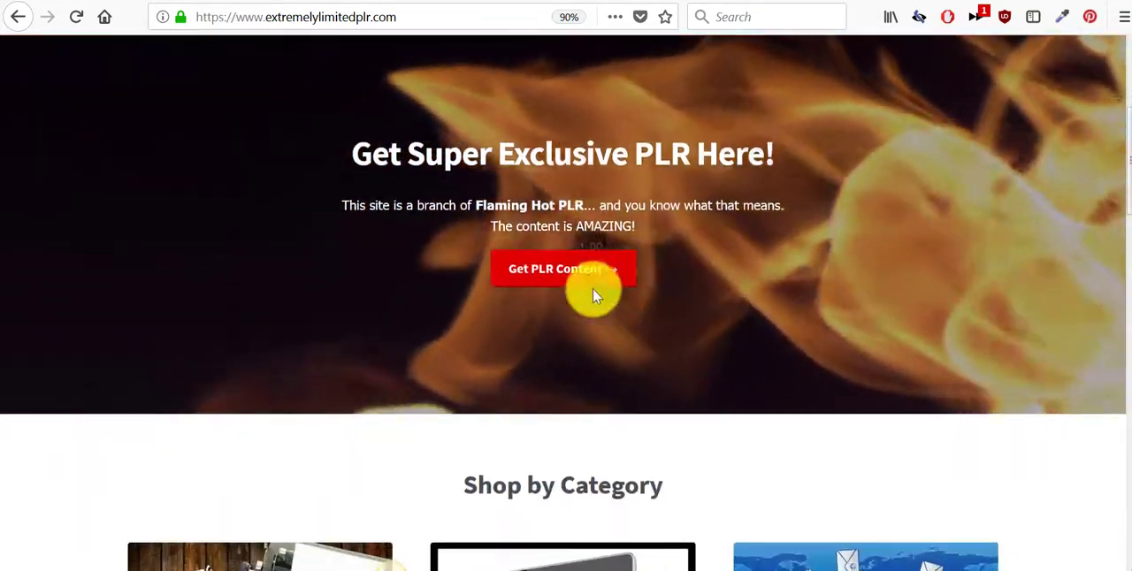
- Review the shop categories, New In articles and recommended services on the Extremely Limited PLR homepage
scroll(594, 275, "down", 5)
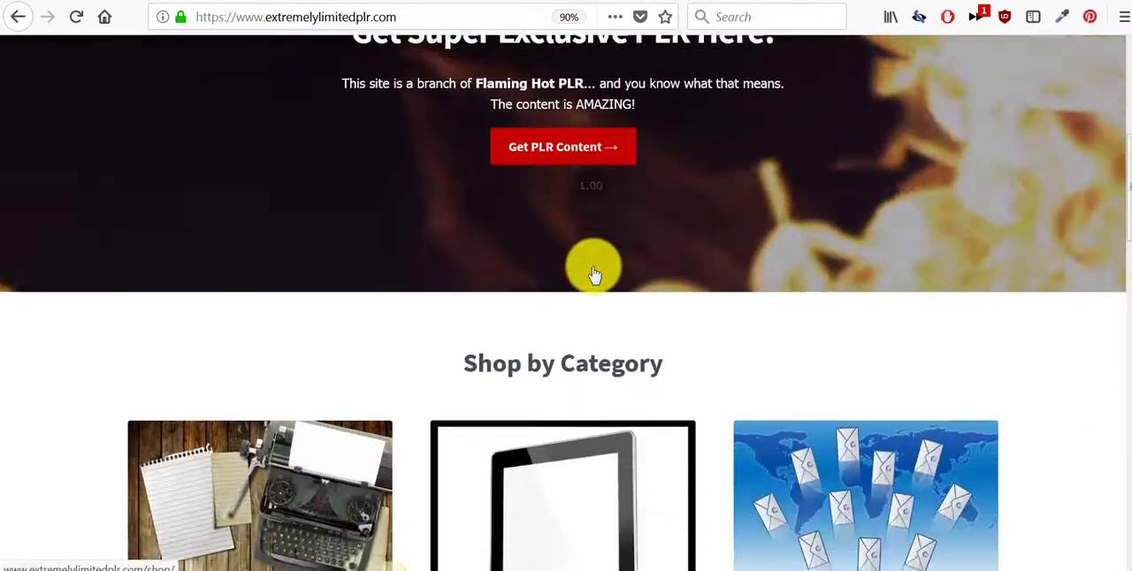
scroll(594, 275, "down", 2)
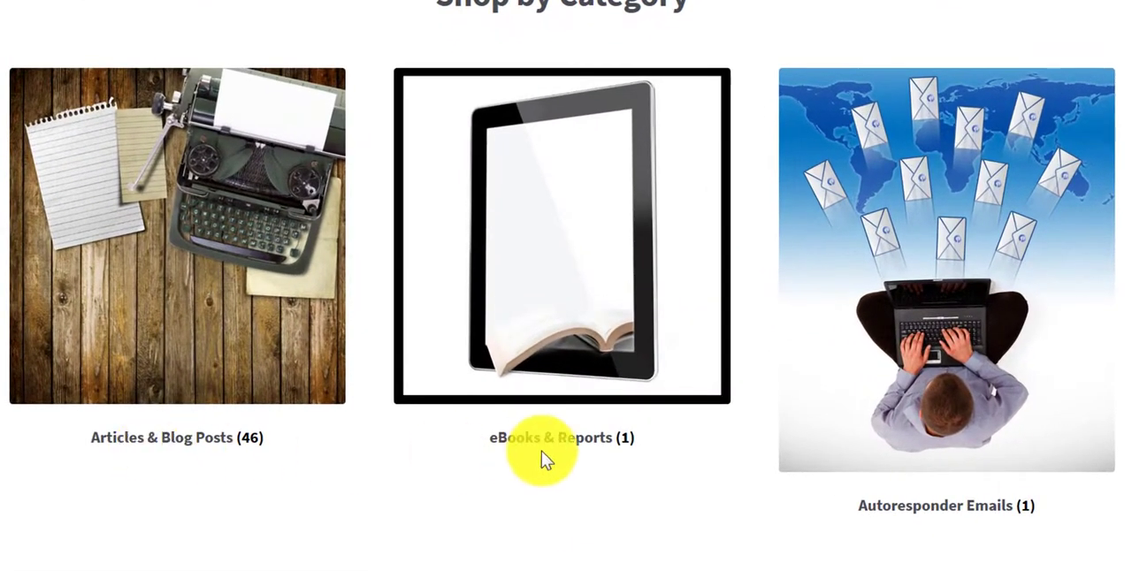
scroll(1019, 493, "down", 3)
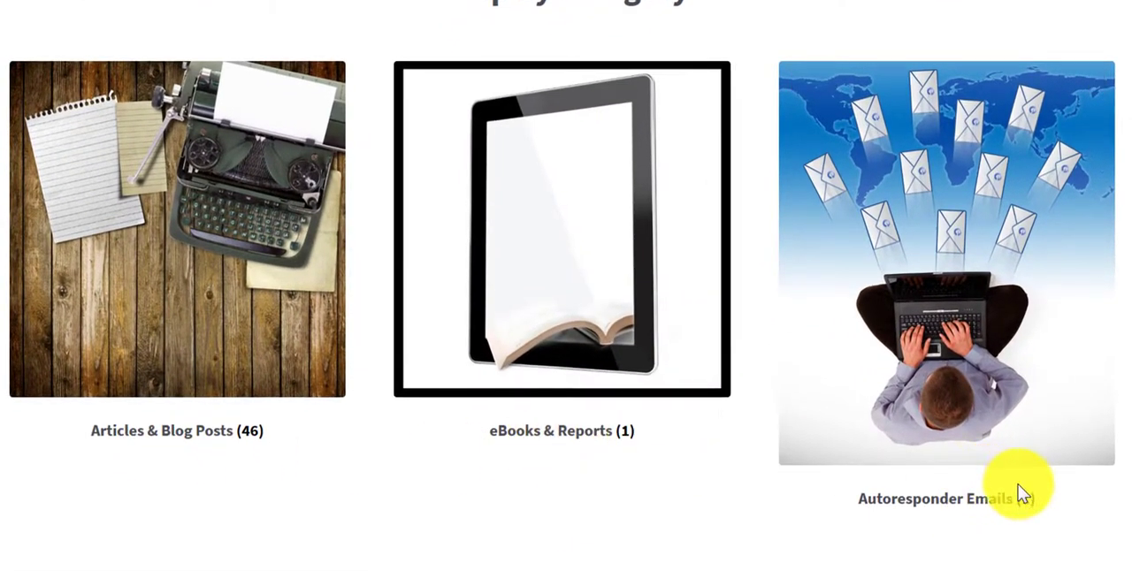
scroll(1009, 336, "down", 3)
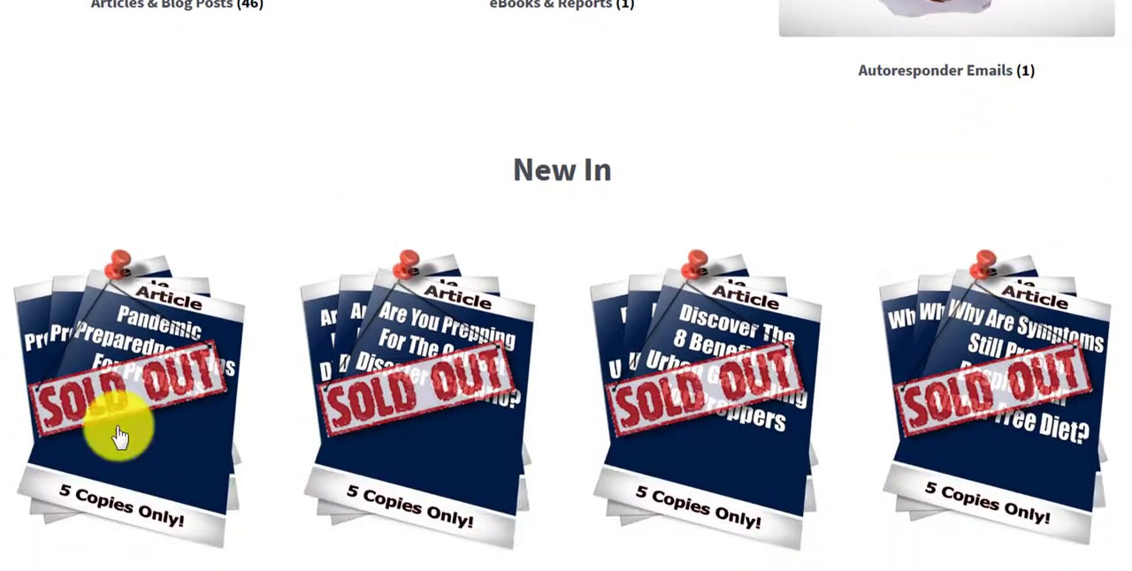
scroll(970, 355, "down", 3)
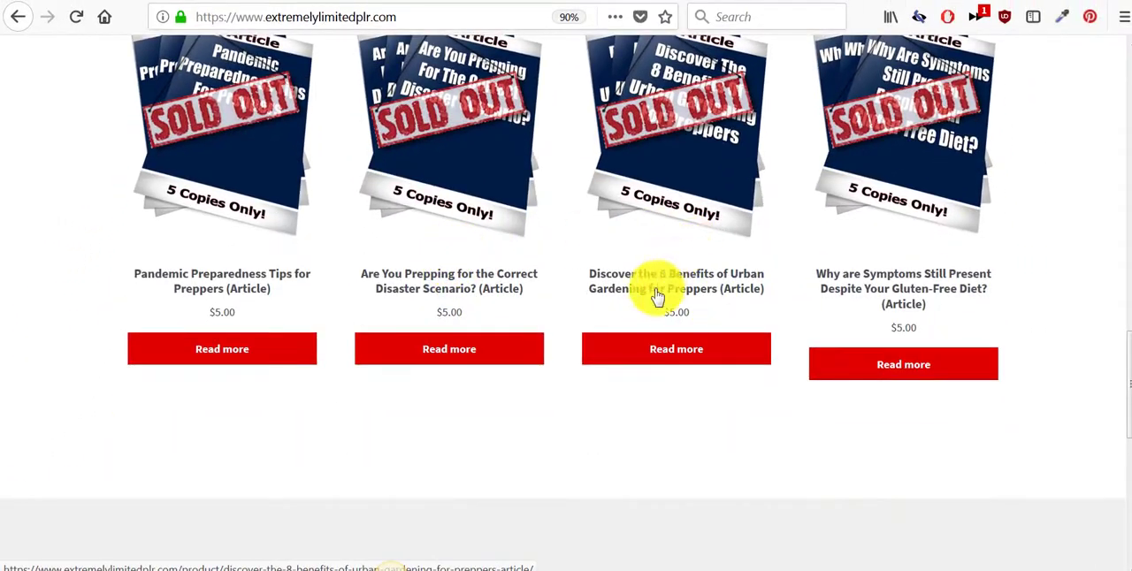
scroll(654, 336, "down", 5)
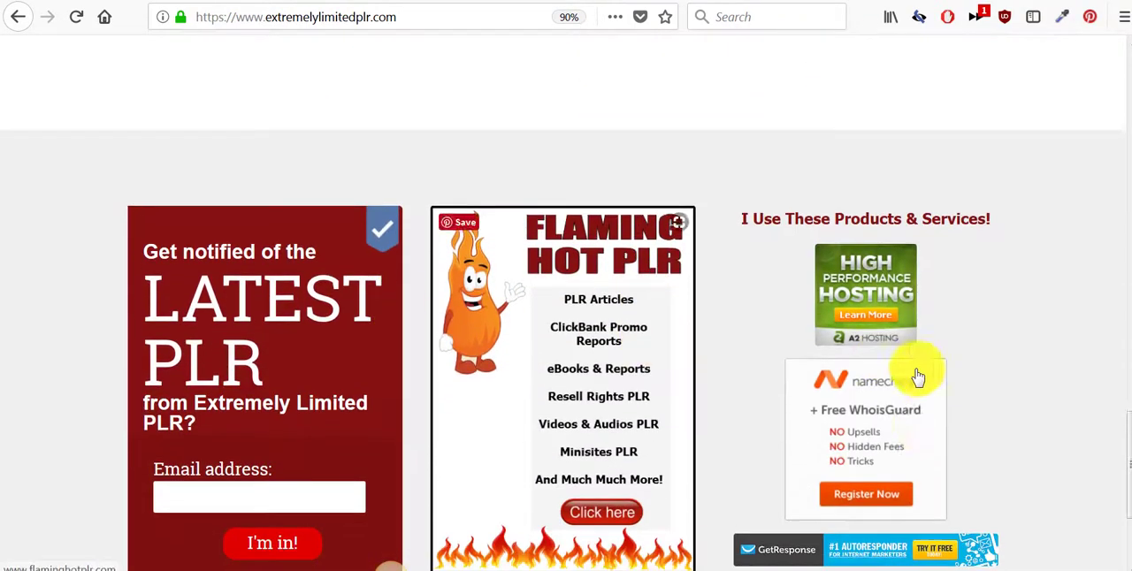
- Review the free ecourse sign-up offer on building a digital business in 4 weeks and dismiss it
scroll(929, 380, "down", 1)
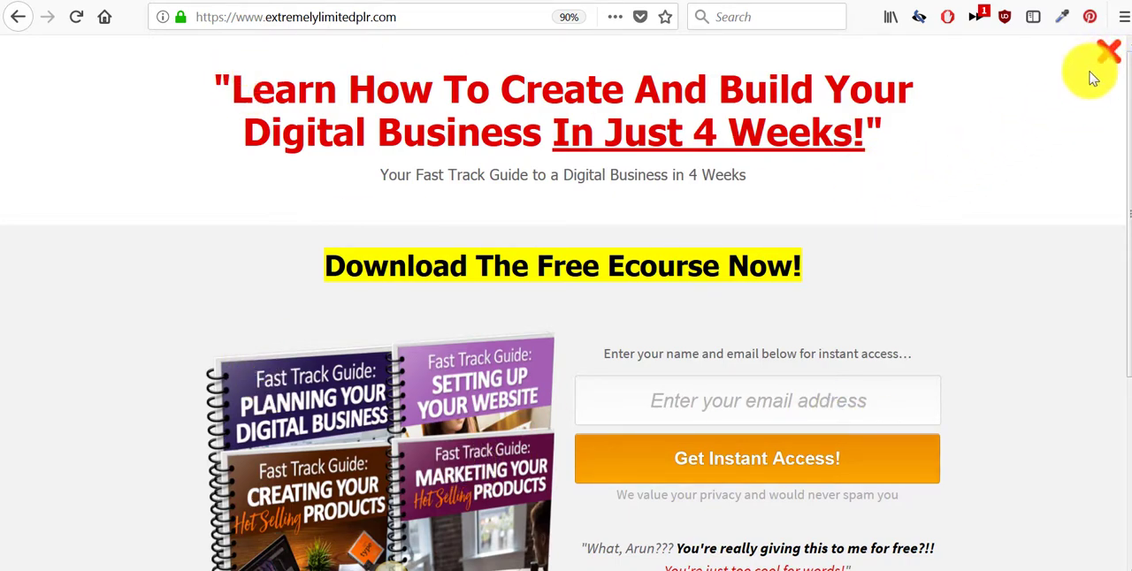
scroll(1087, 127, "down", 2)
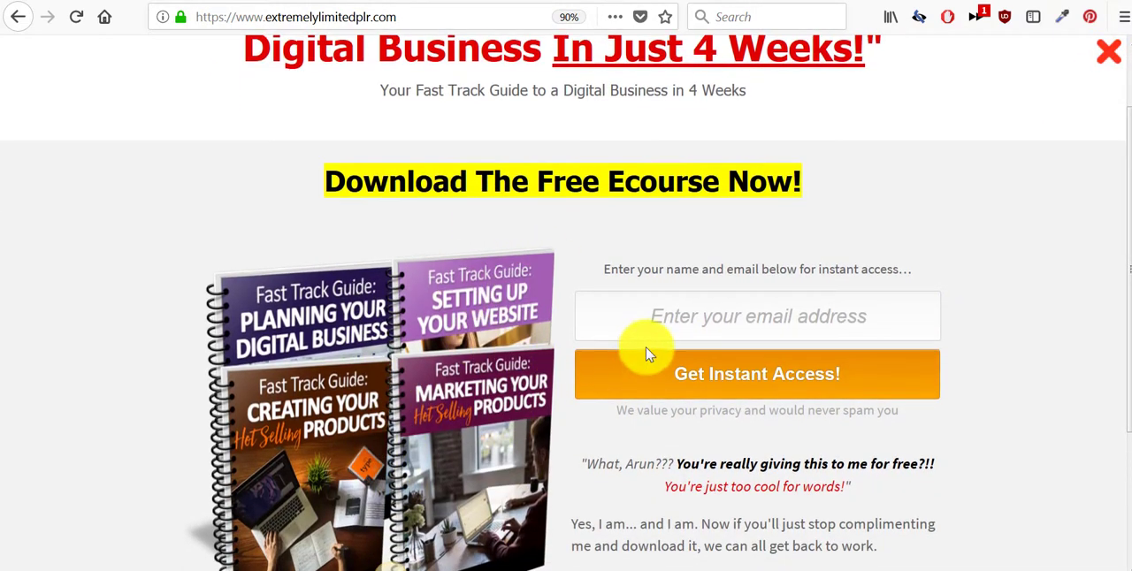
scroll(756, 329, "up", 2)
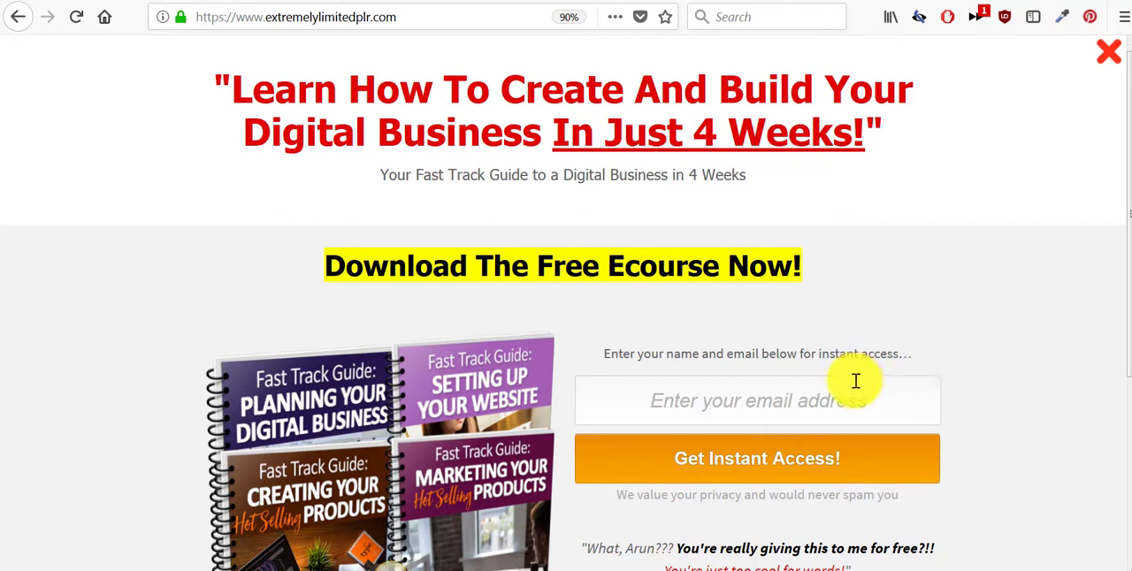
left_click(902, 279)
- Open the Extremely Limited PLR shop from the homepage banner and browse its article listings and PLR categories
scroll(942, 207, "down", 3)
scroll(930, 237, "down", 10)
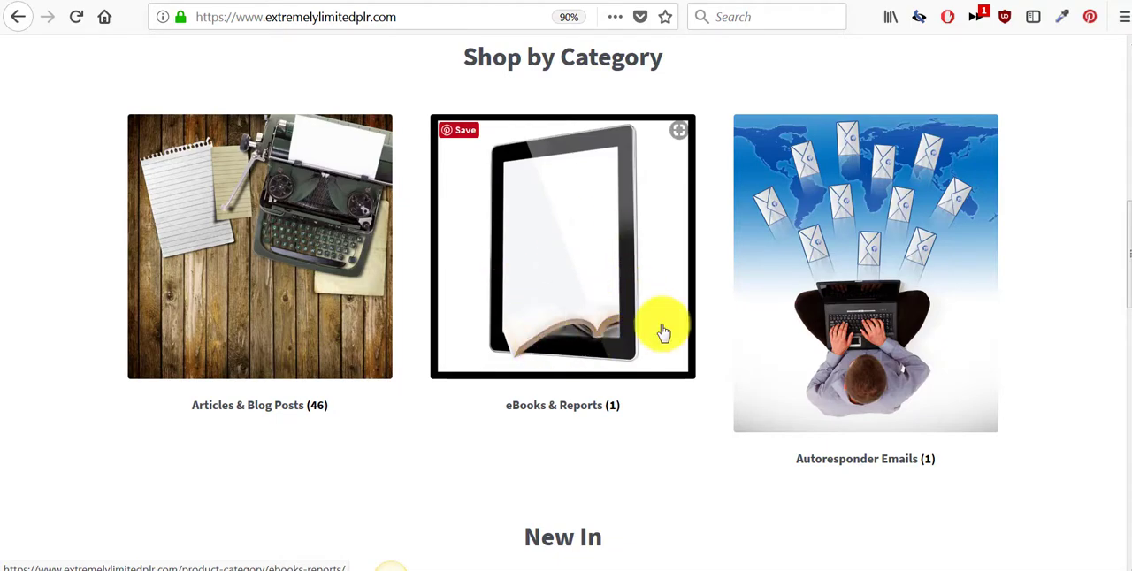
scroll(662, 319, "up", 5)
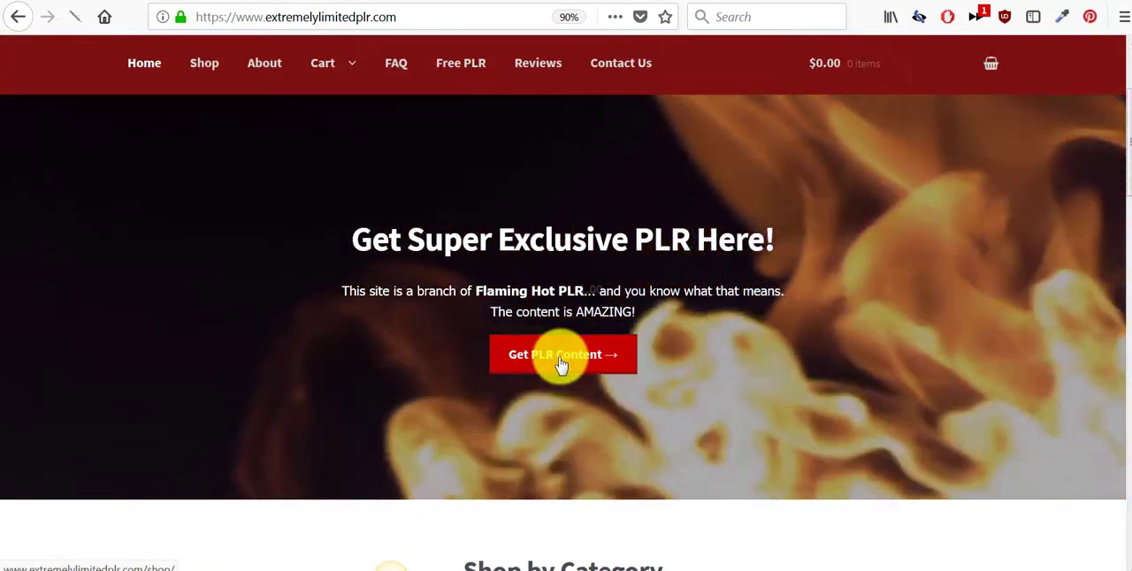
left_click(560, 363)
scroll(556, 354, "down", 2)
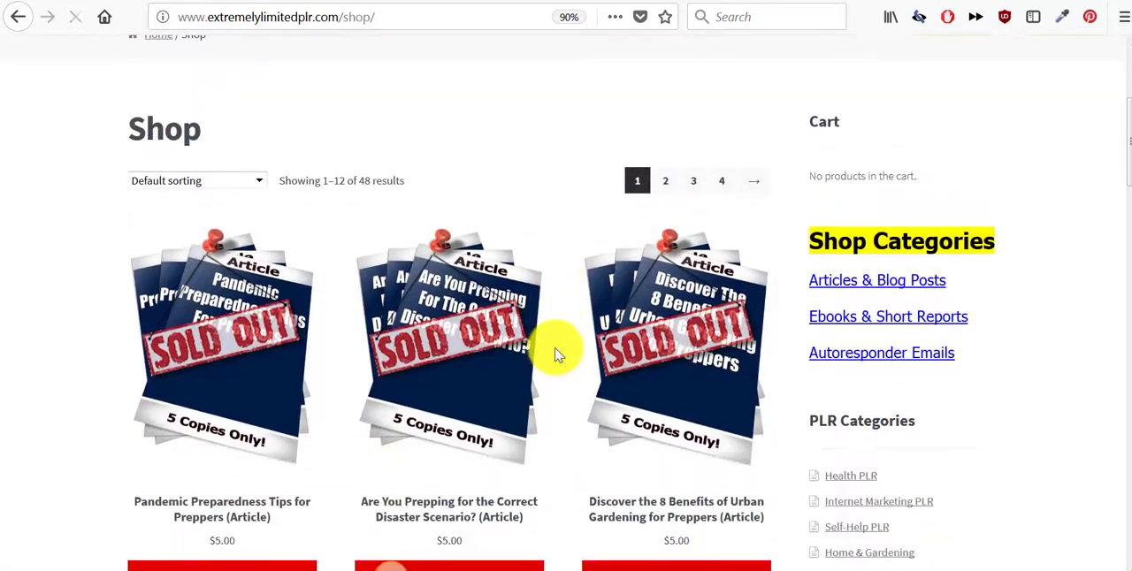
scroll(174, 181, "down", 1)
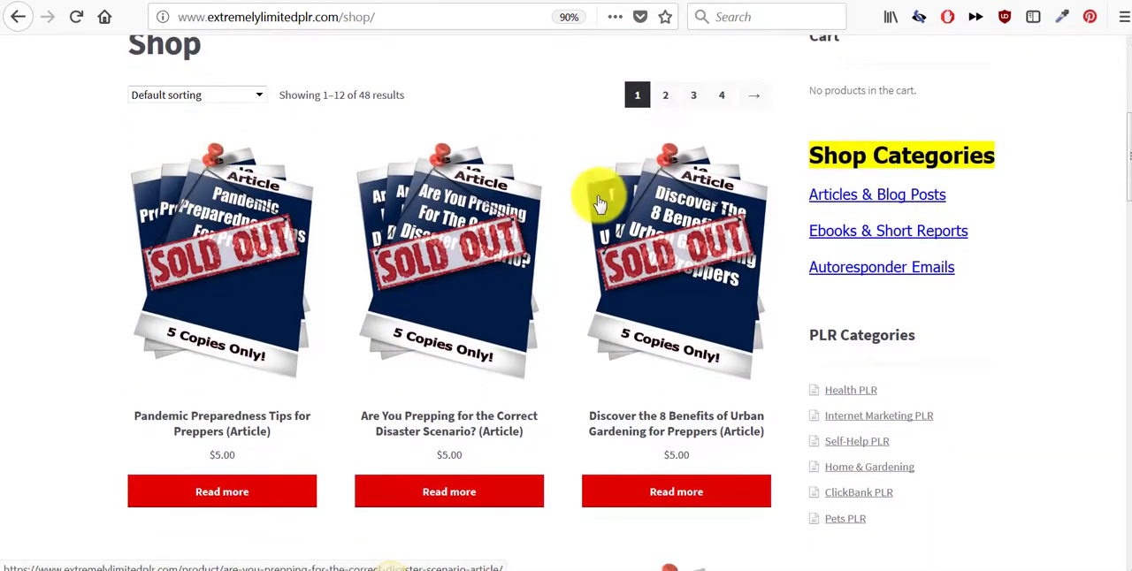
scroll(364, 454, "down", 4)
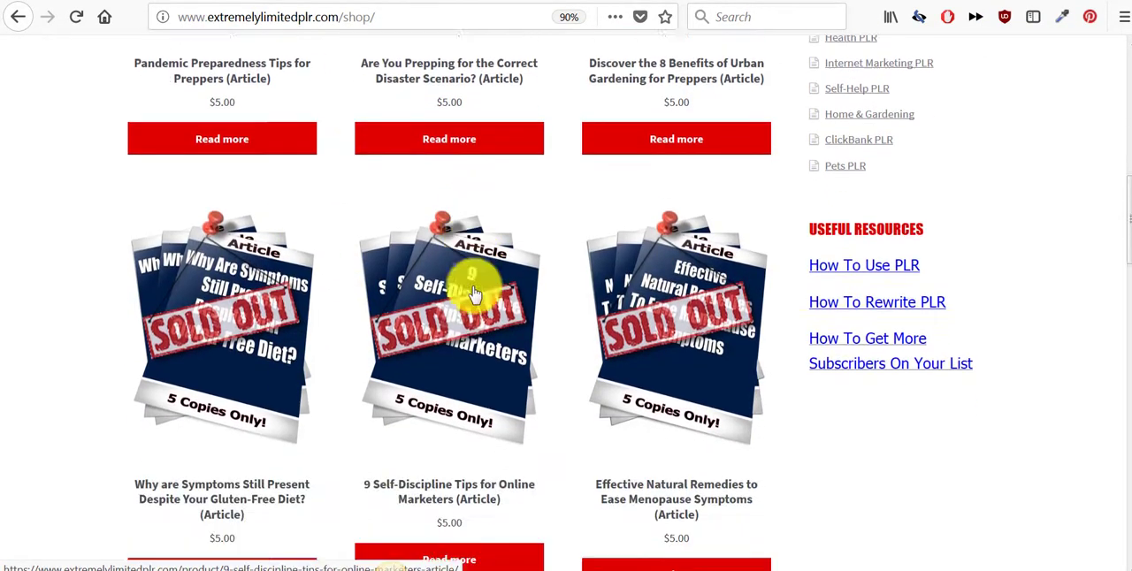
scroll(495, 265, "up", 2)
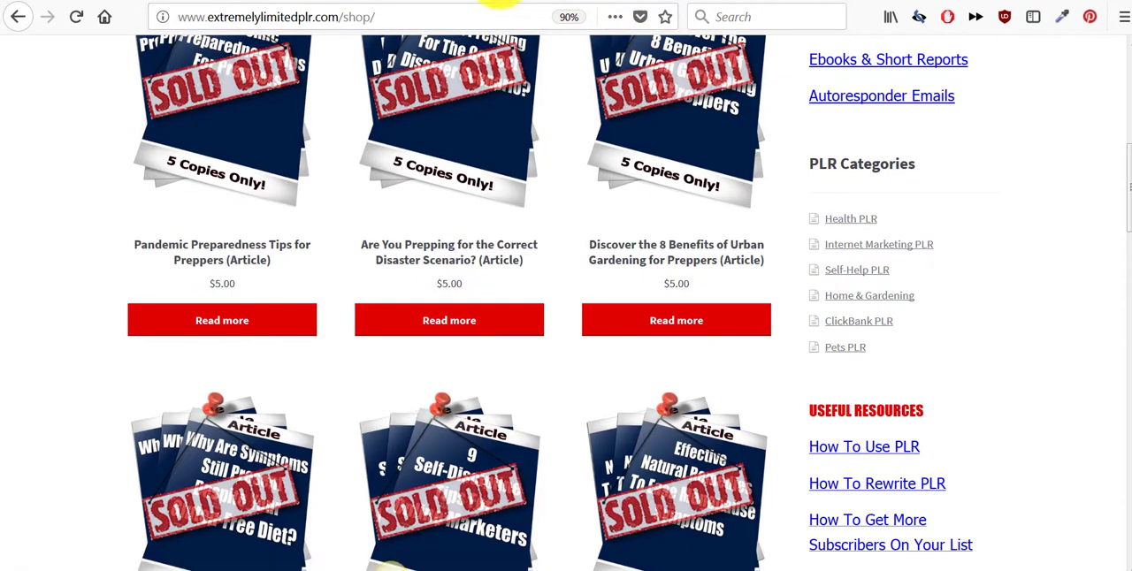
- Compare the sample store's article packs with the articles and categories in the Extremely Limited PLR shop
left_click(499, 4)
scroll(544, 175, "down", 4)
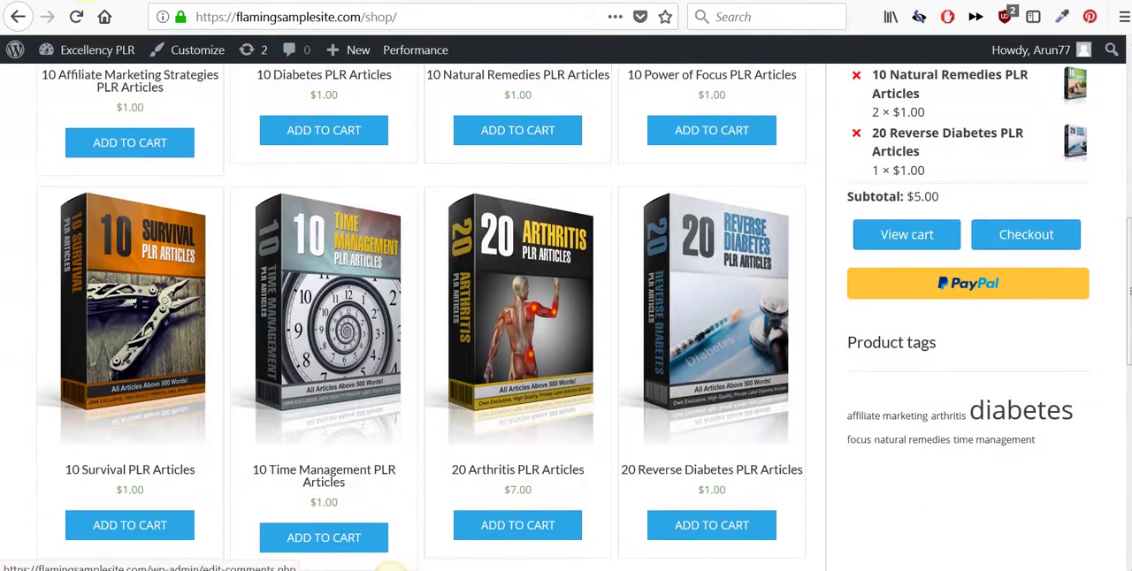
left_click(84, 2)
scroll(901, 173, "up", 2)
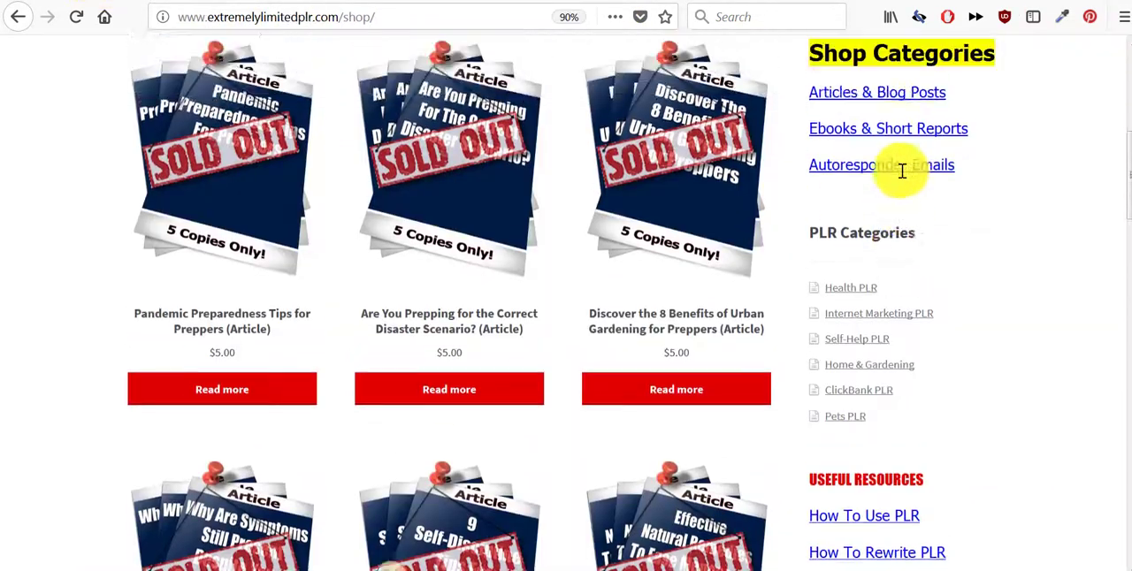
scroll(902, 186, "down", 1)
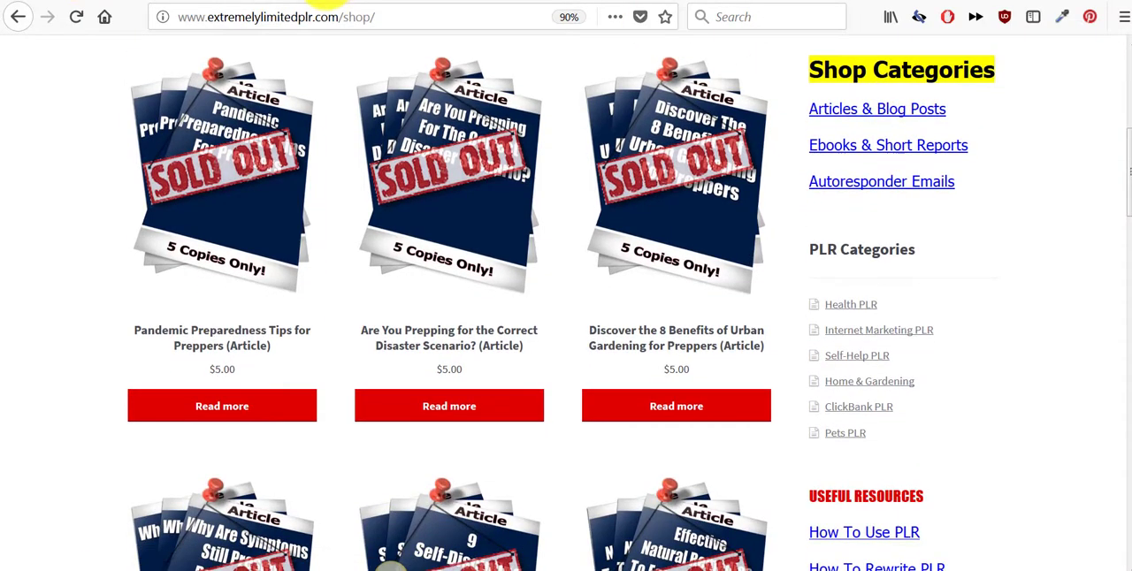
- Compare the sample store's product categories with the Shop Categories and PLR Categories on the Extremely Limited PLR shop
left_click(501, 3)
scroll(935, 233, "up", 5)
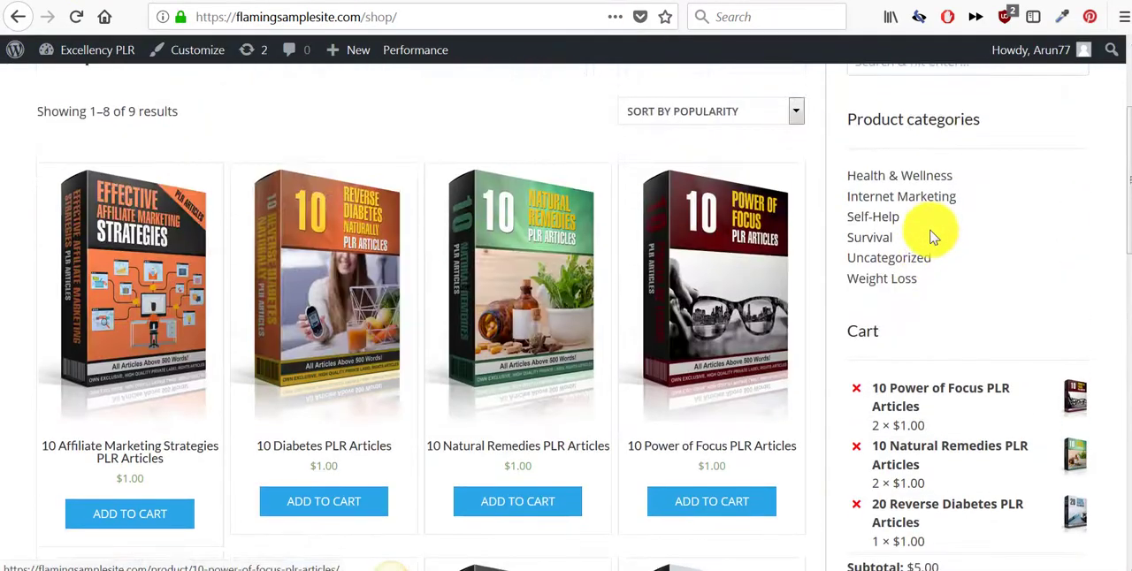
left_click(102, 2)
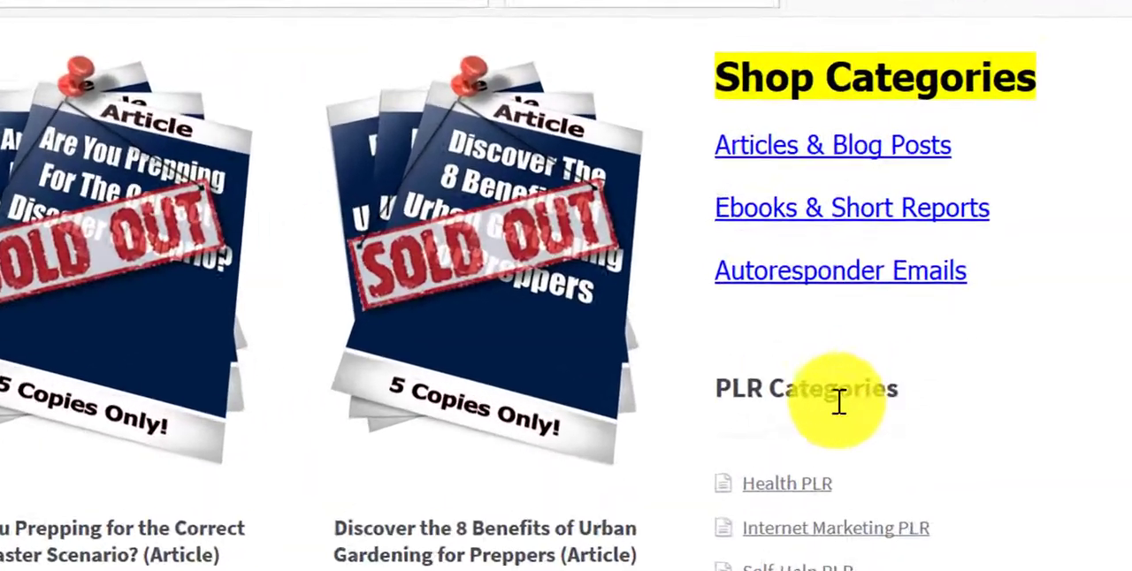
scroll(1000, 321, "up", 2)
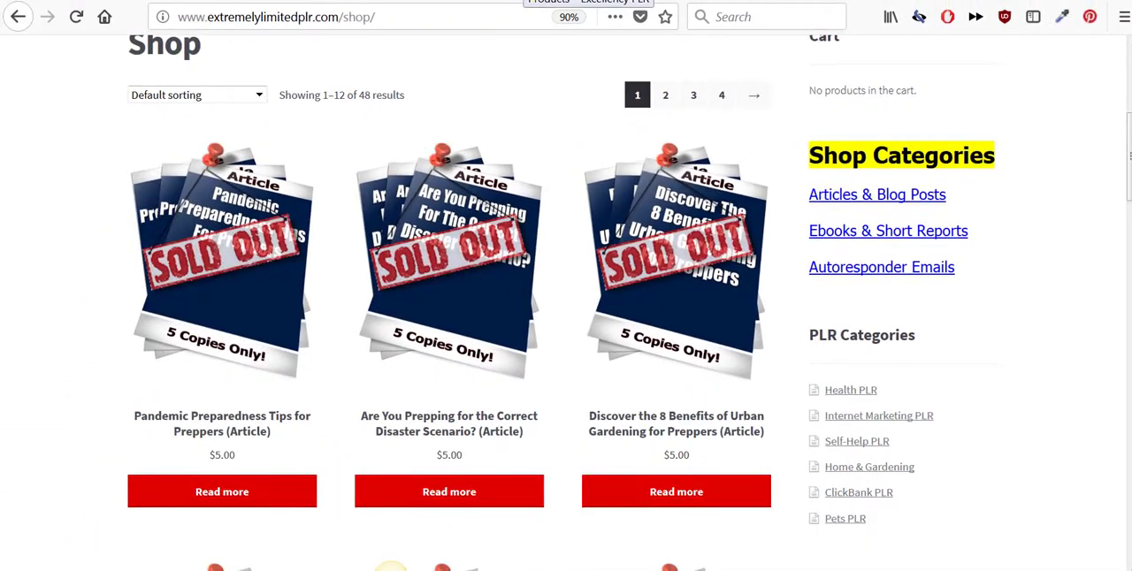
- Switch to the sample store's WordPress dashboard and open its Widgets page
left_click(573, 1)
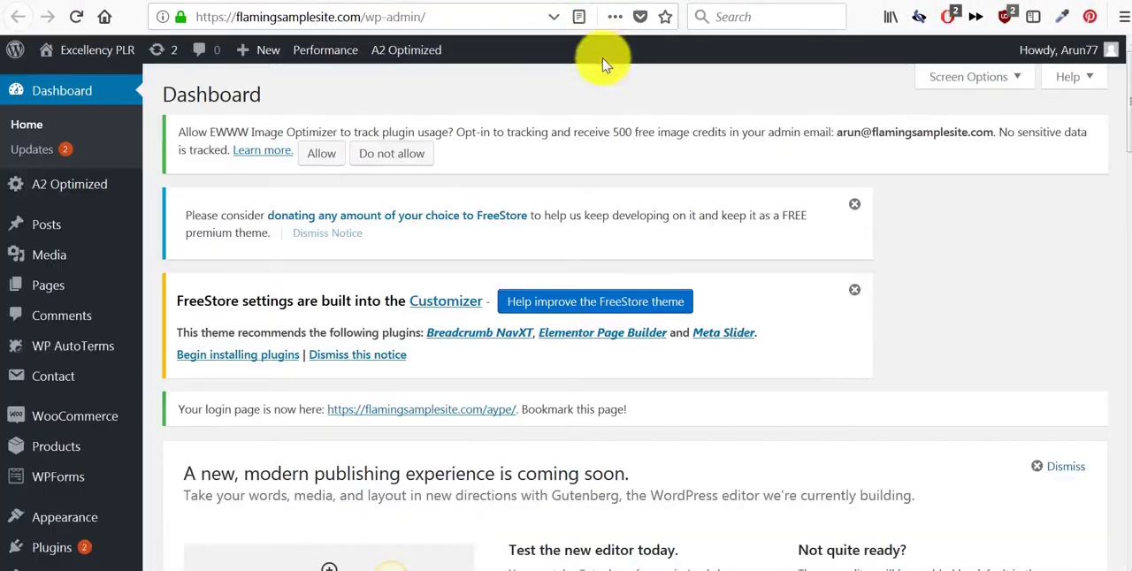
scroll(112, 319, "down", 2)
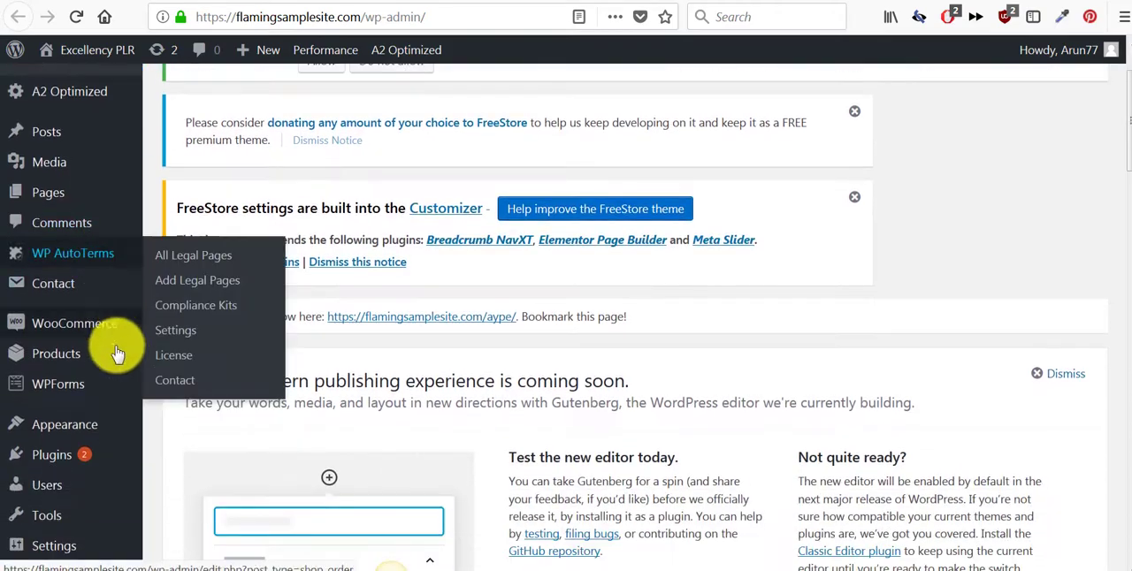
mouse_move(95, 425)
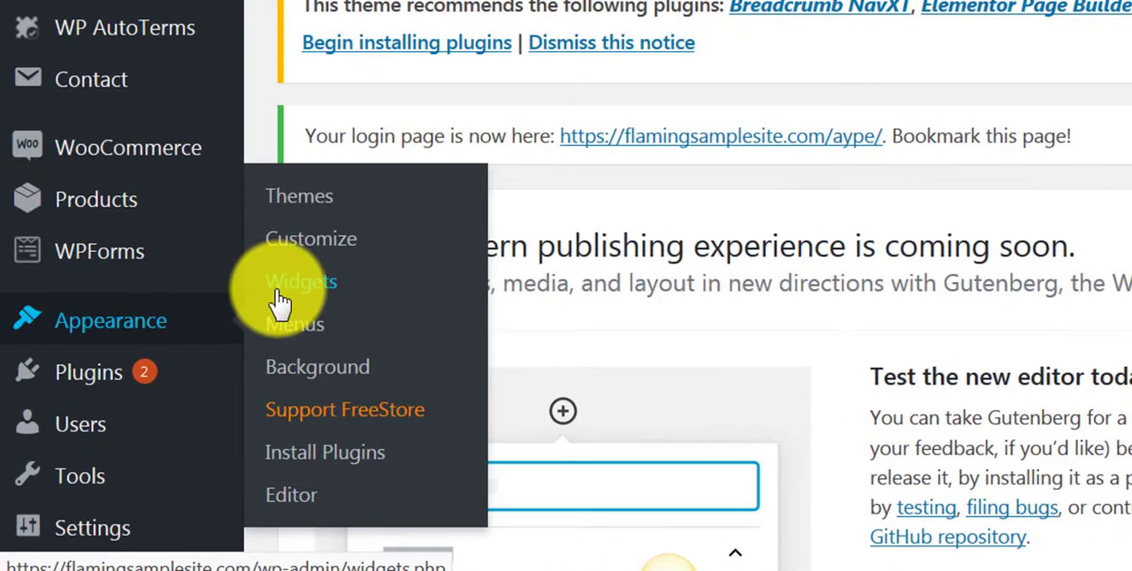
left_click(280, 301)
- Add a Visual Editor widget to the Sidebar between Search and Product Categories, and collapse it
scroll(667, 557, "down", 5)
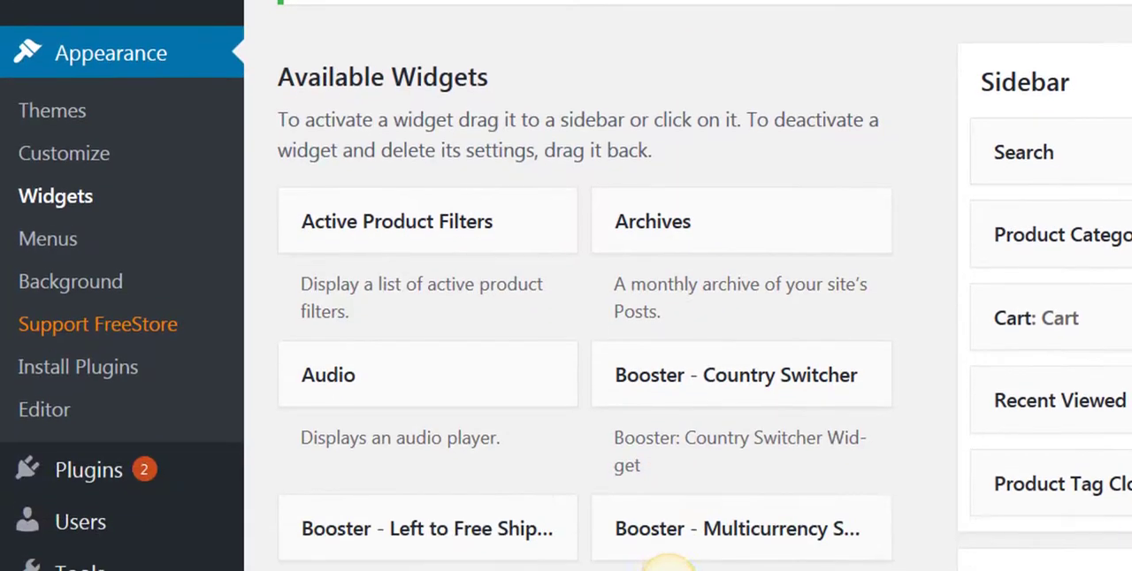
scroll(667, 557, "down", 10)
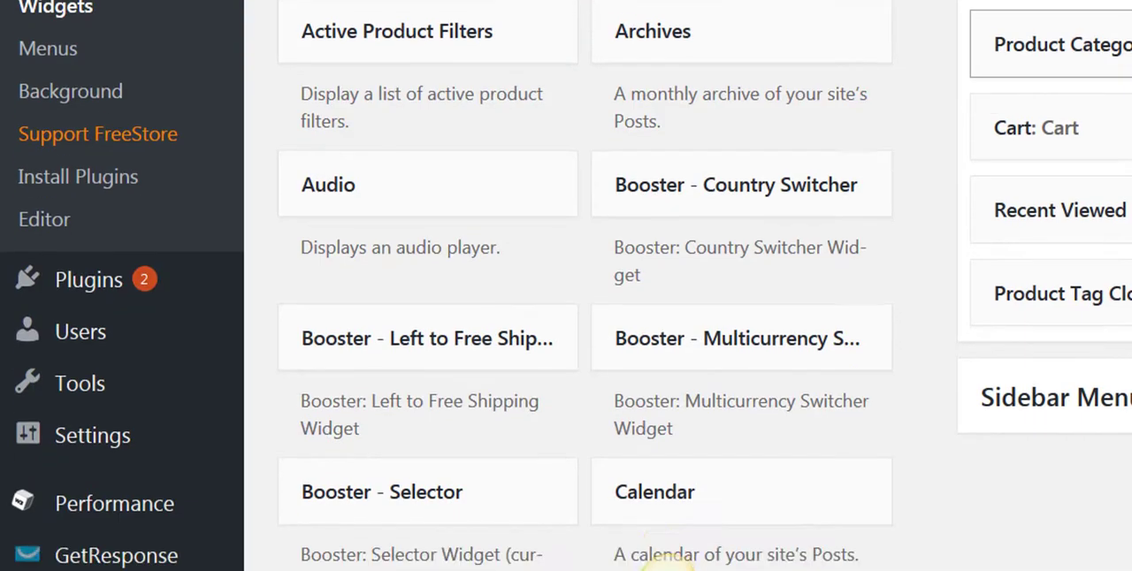
scroll(1024, 214, "down", 12)
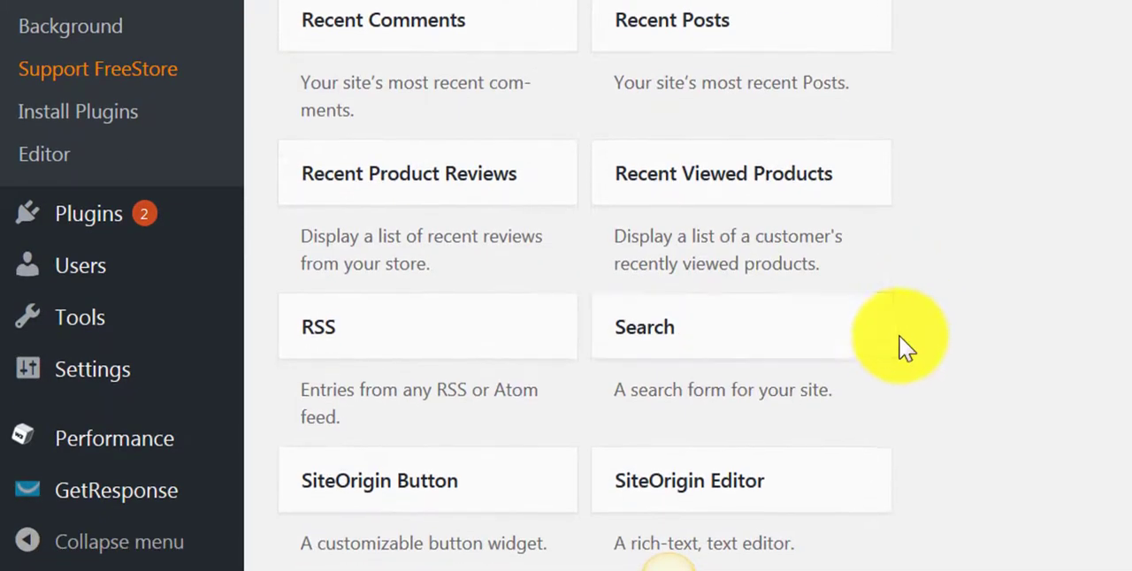
scroll(901, 333, "down", 10)
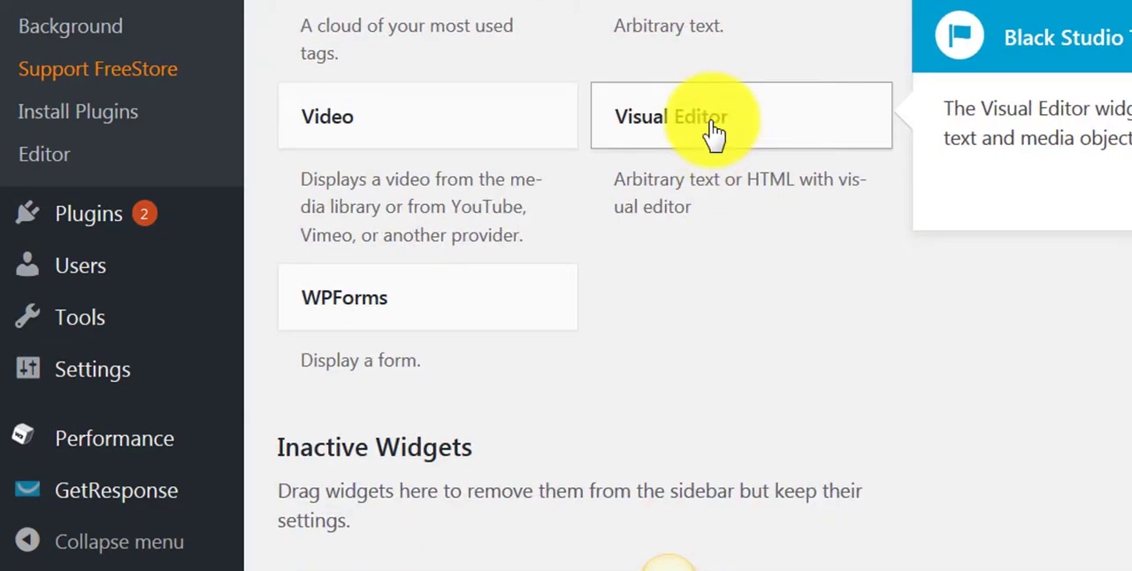
left_click_drag(711, 122, 924, 0)
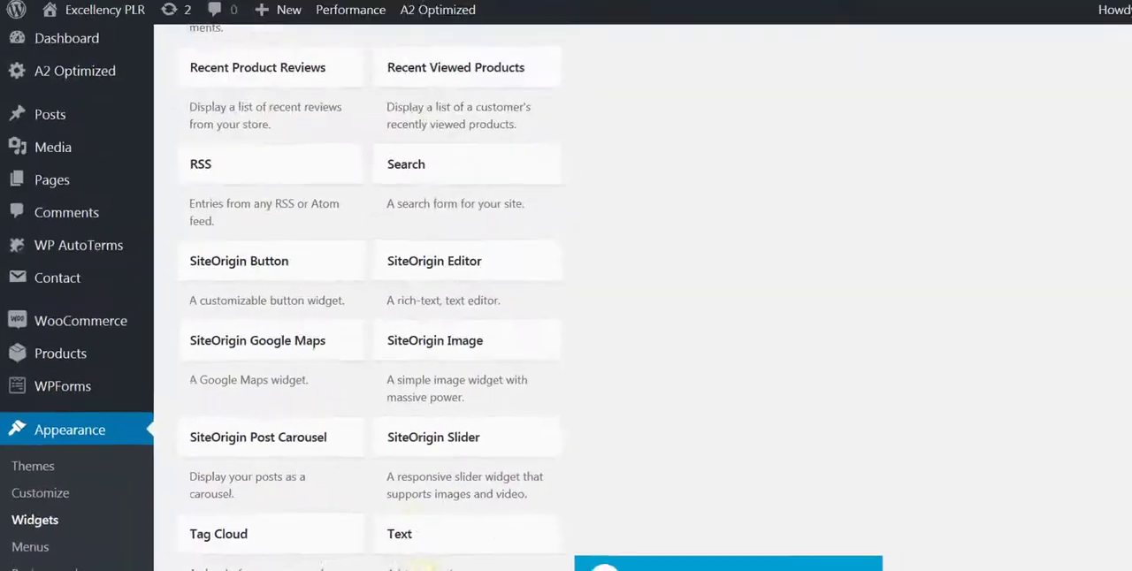
scroll(354, 309, "up", 15)
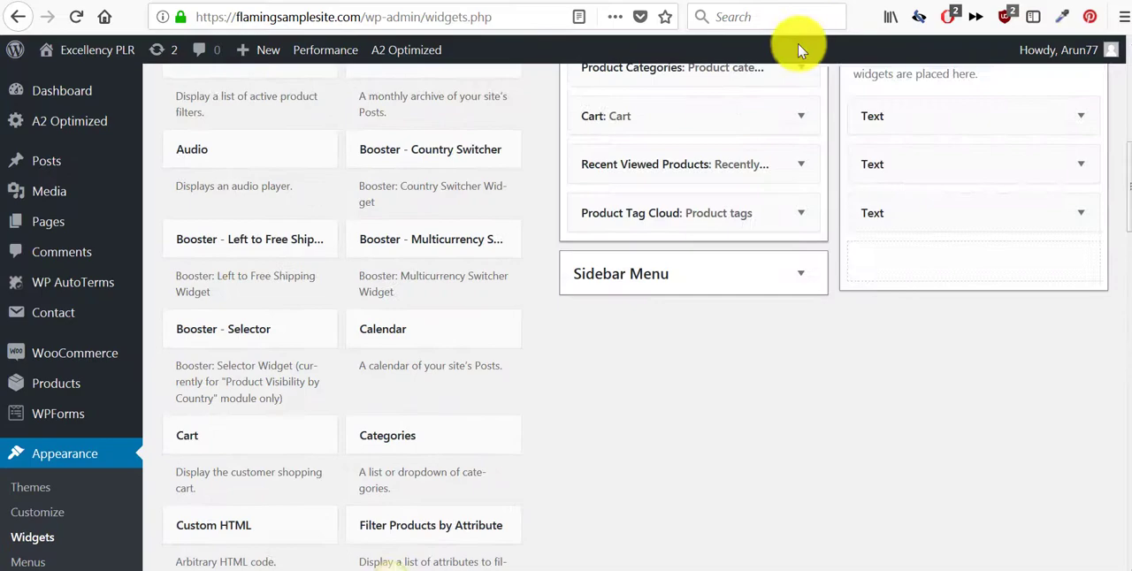
left_click_drag(797, 43, 657, 167)
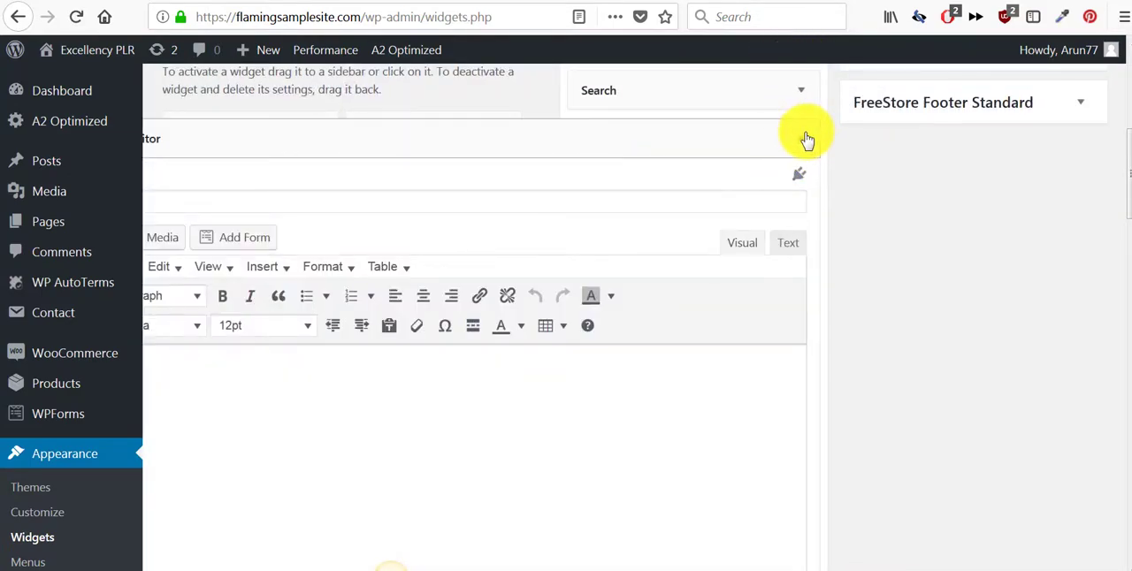
left_click(807, 139)
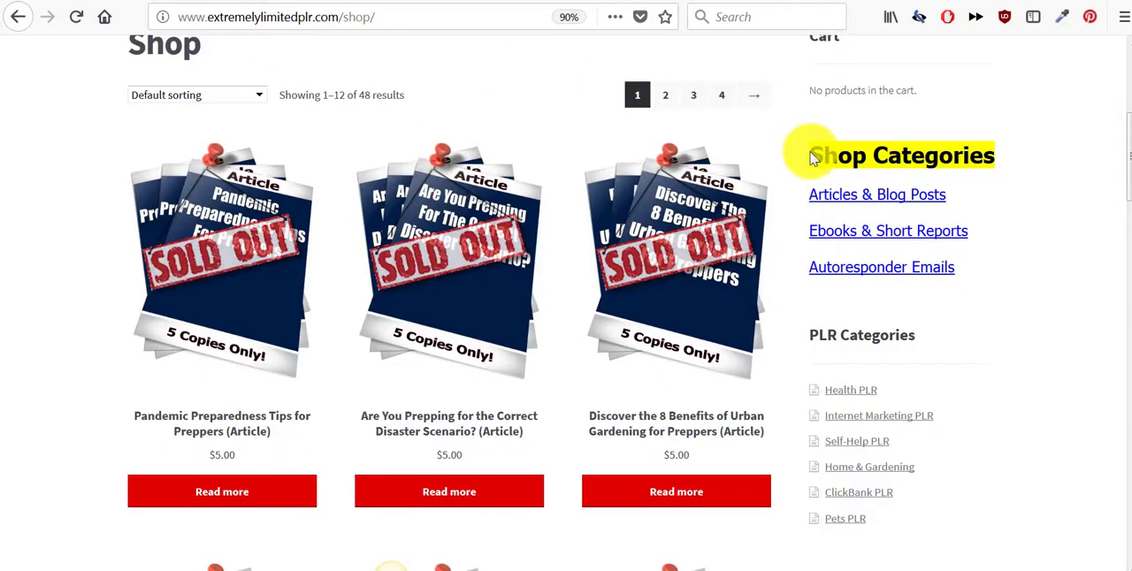
- Copy the Shop Categories heading and its three links from the Extremely Limited PLR shop into the sidebar's Visual Editor widget
key("ctrl+c")
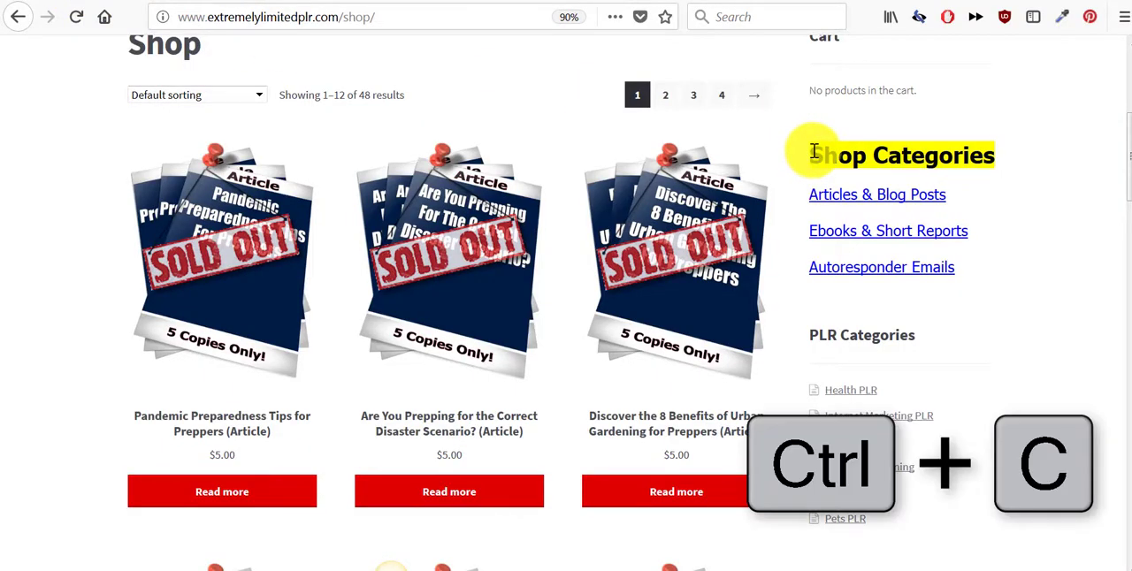
left_click_drag(871, 153, 968, 248)
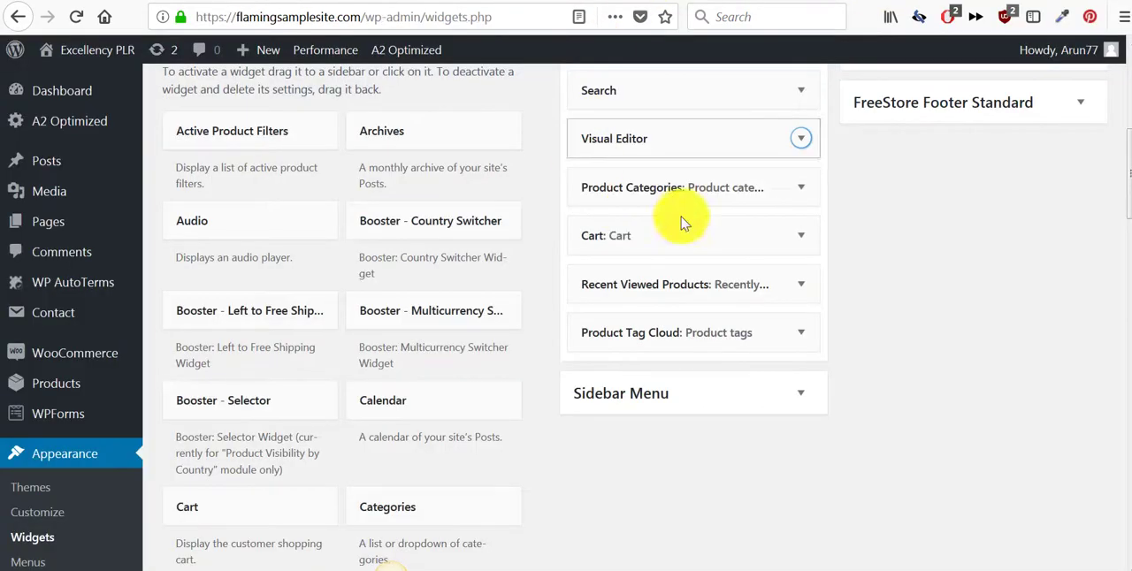
scroll(776, 275, "up", 4)
scroll(779, 266, "down", 2)
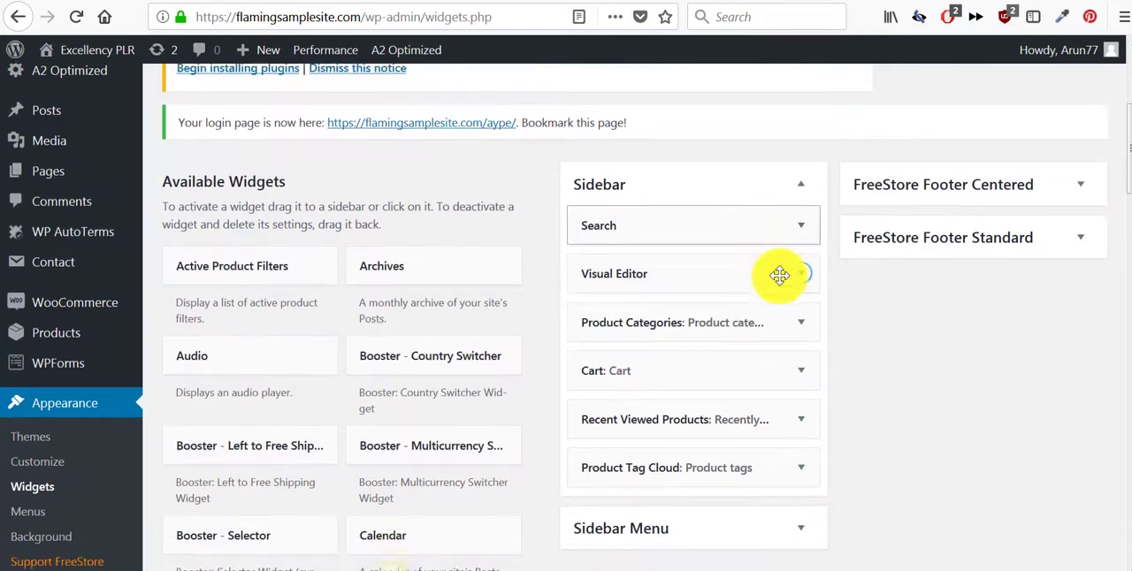
left_click(799, 233)
left_click(427, 475)
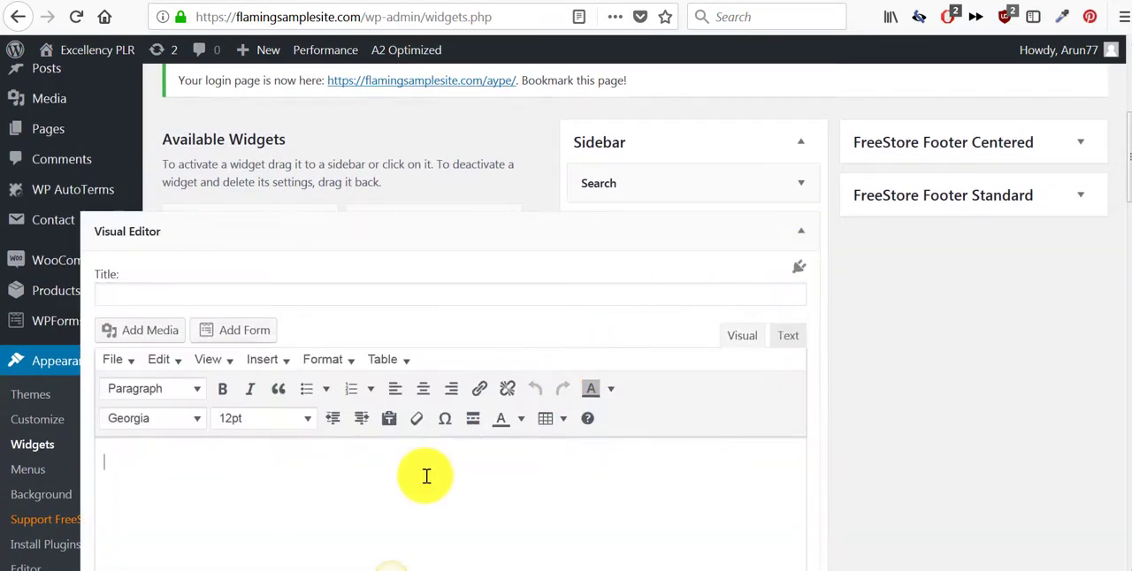
key("ctrl+v")
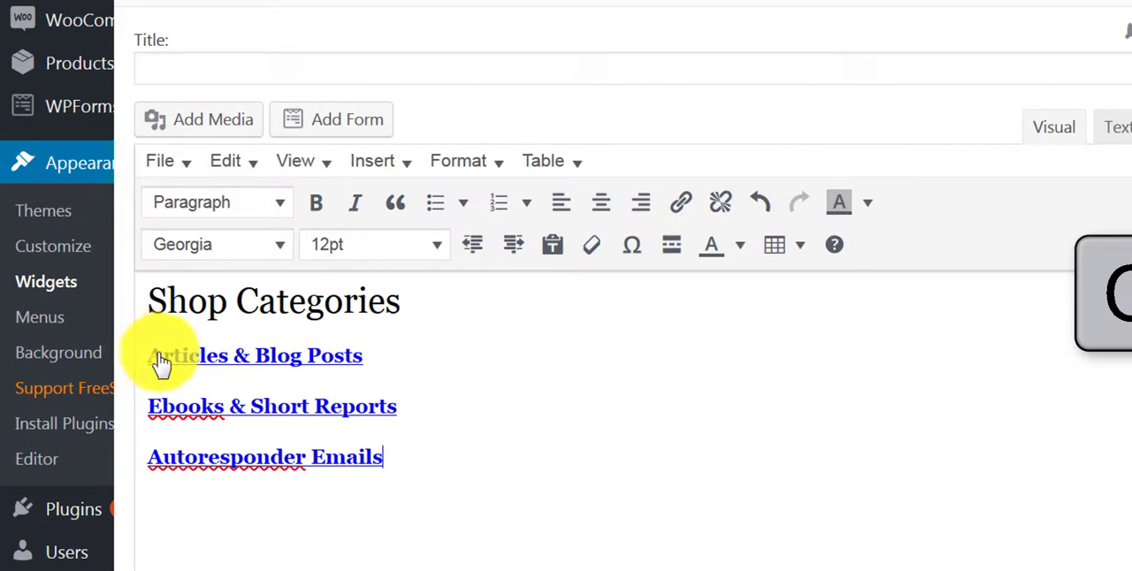
- Remove the hyperlinks from the Articles & Blog Posts, Ebooks & Short Reports and Autoresponder Emails lines
left_click_drag(111, 469, 269, 488)
left_click_drag(382, 388, 383, 457)
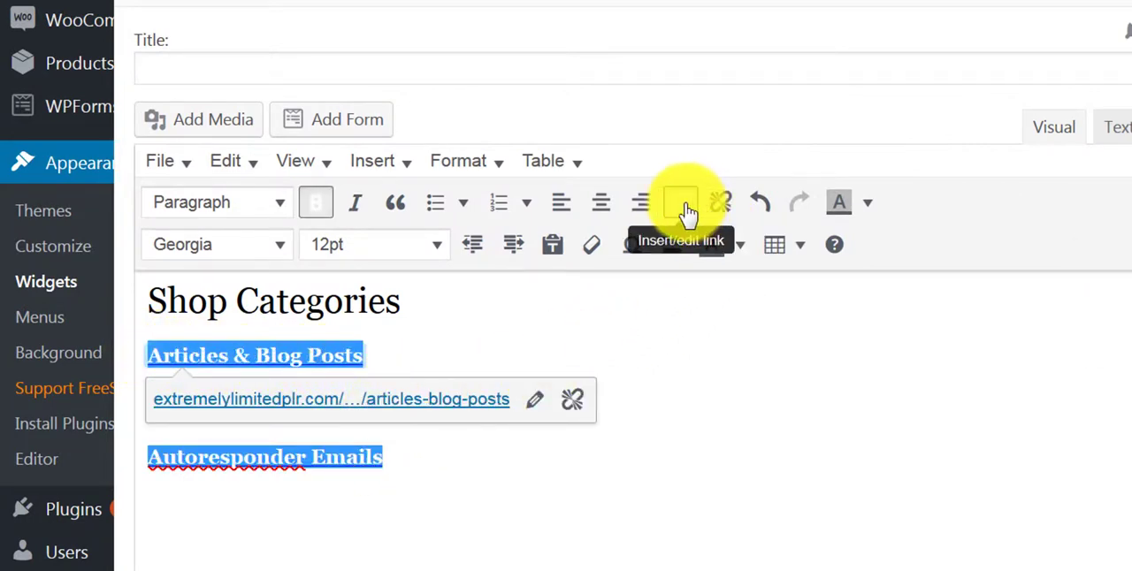
left_click(720, 203)
left_click(476, 301)
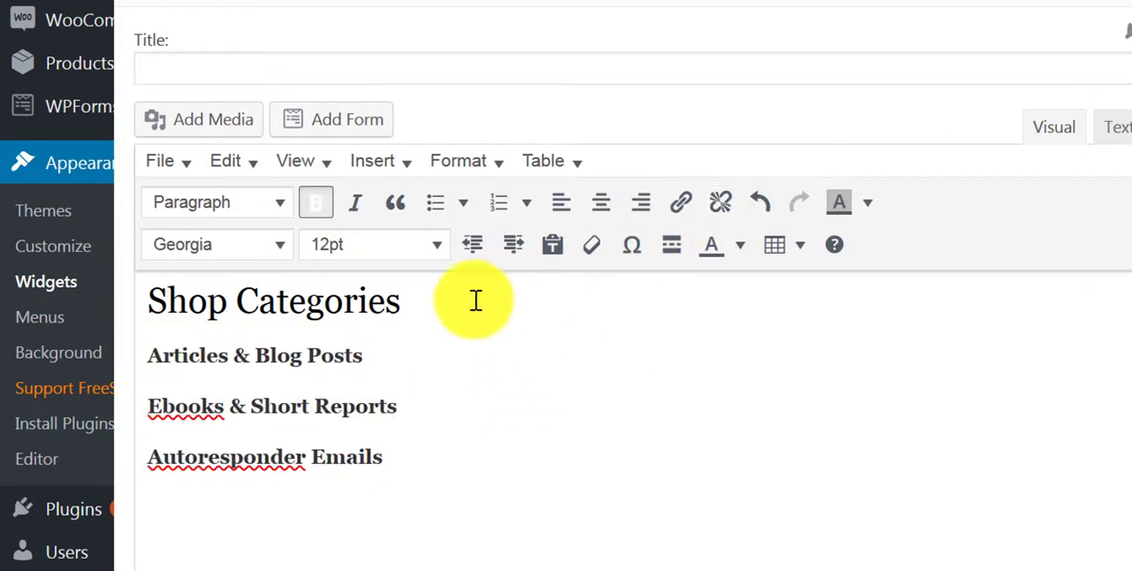
- Set the Shop Categories heading in the Impact font with a yellow background highlight
left_click_drag(476, 301, 144, 306)
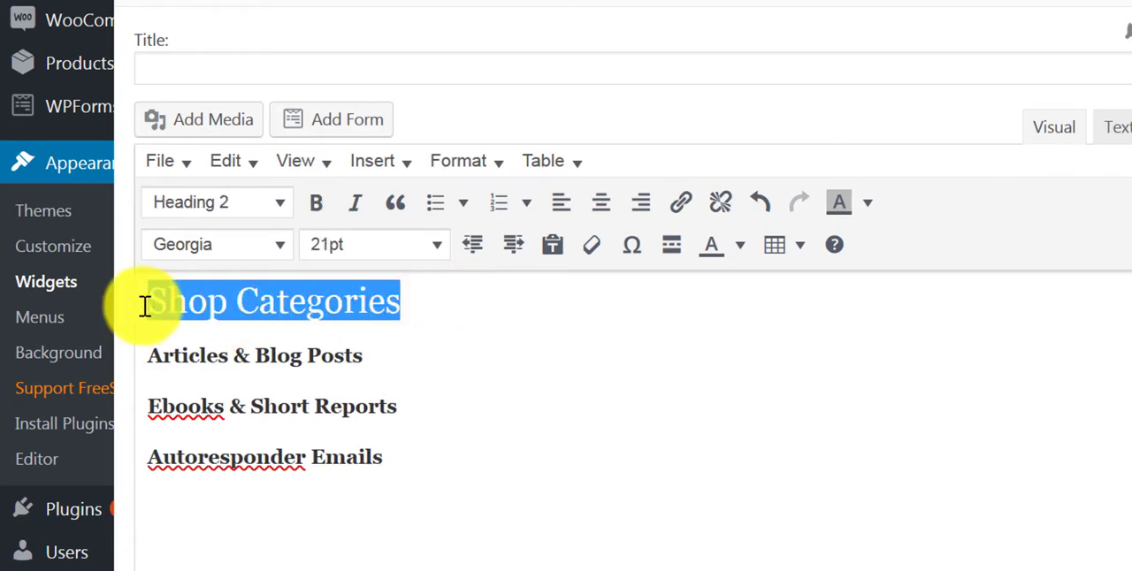
left_click(282, 254)
left_click(260, 281)
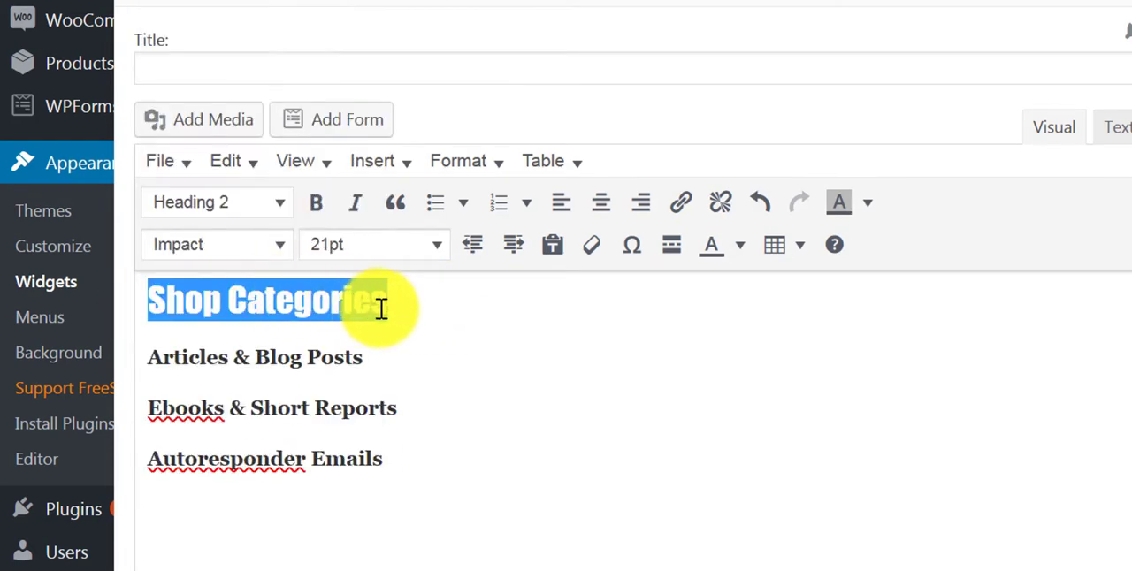
left_click(870, 205)
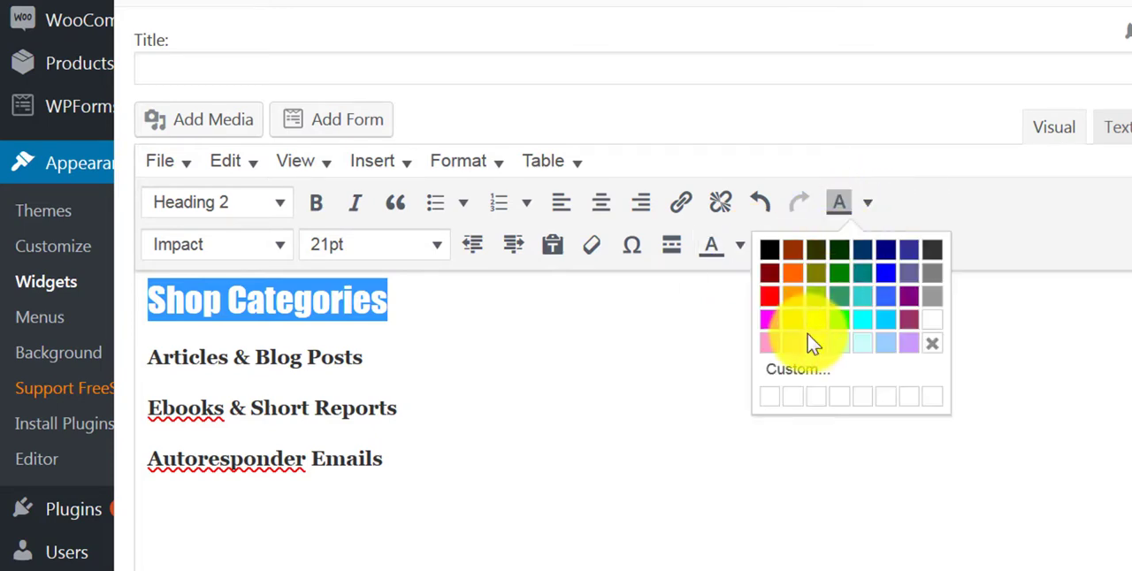
left_click(814, 324)
left_click(164, 365)
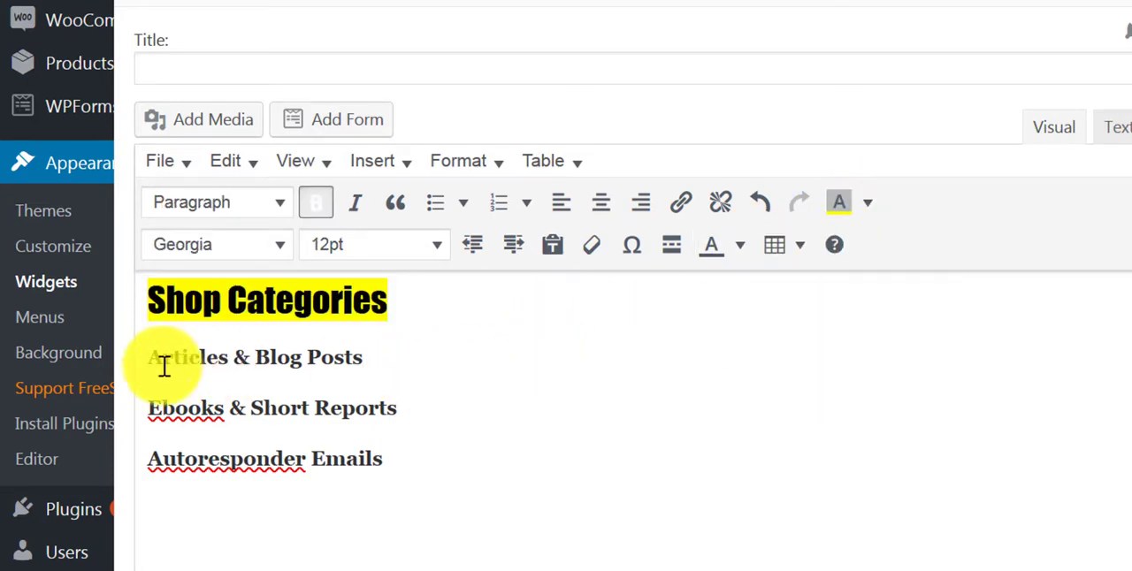
- Change the font of the three category lines below the heading to Tahoma
left_click_drag(175, 355, 383, 461)
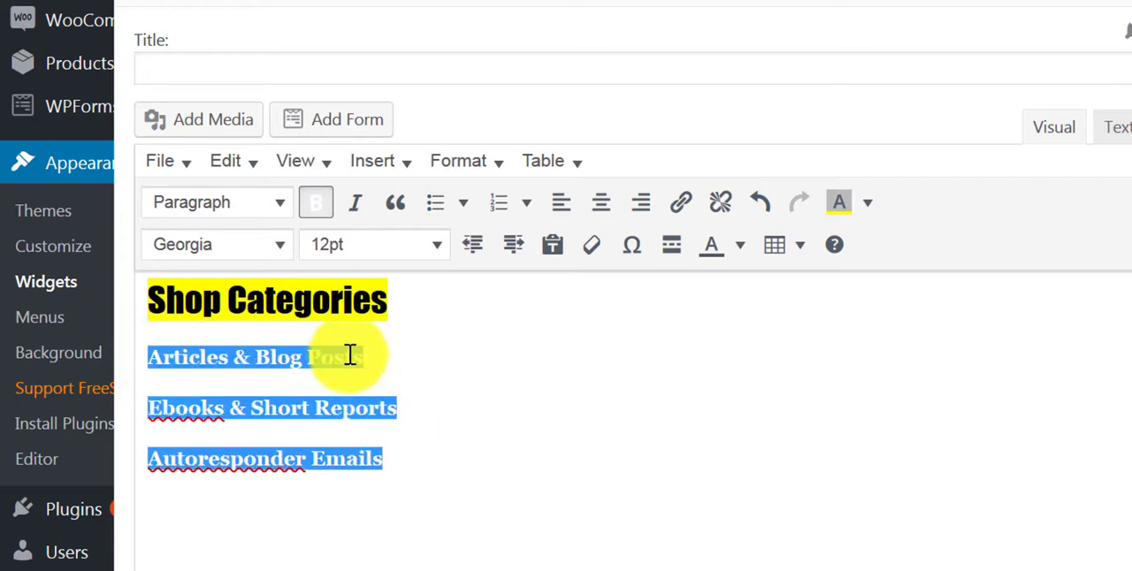
left_click(285, 256)
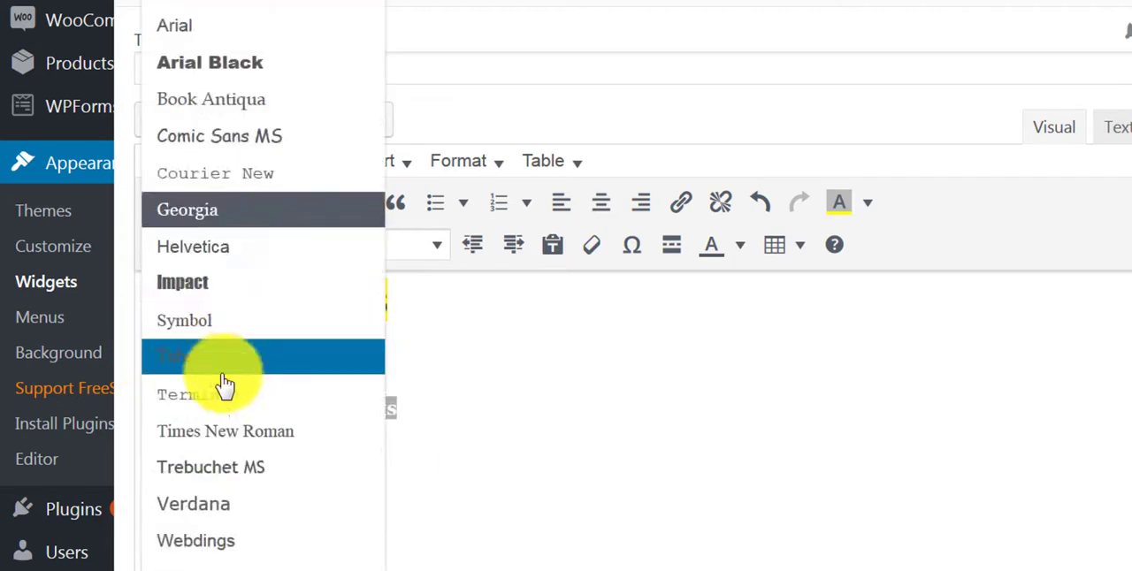
left_click(254, 370)
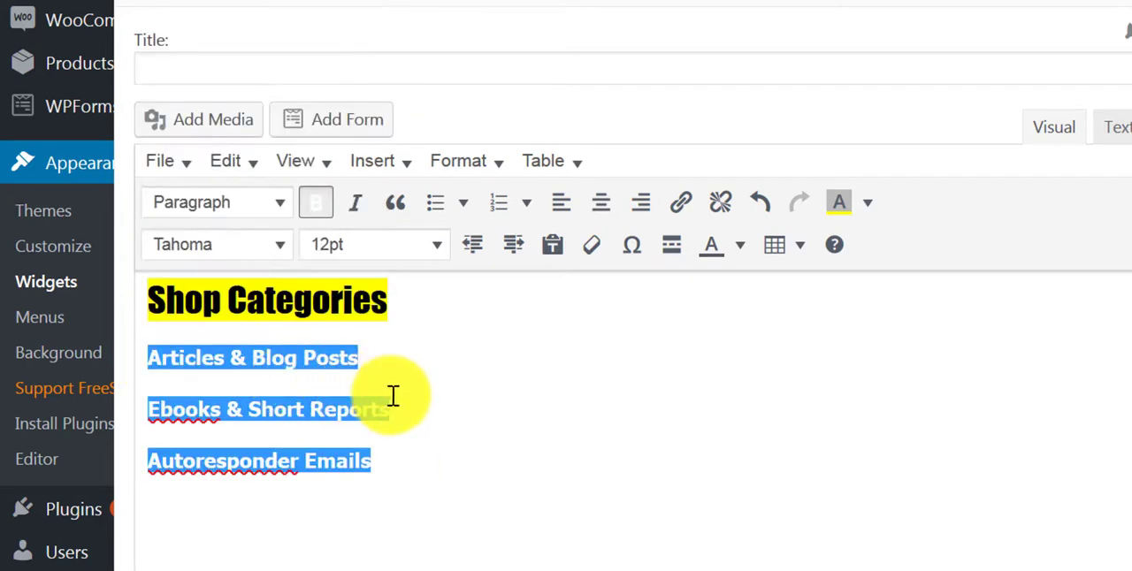
left_click(404, 401)
- Colour the text of the three category lines blue
left_click_drag(356, 362, 153, 358)
left_click(155, 358)
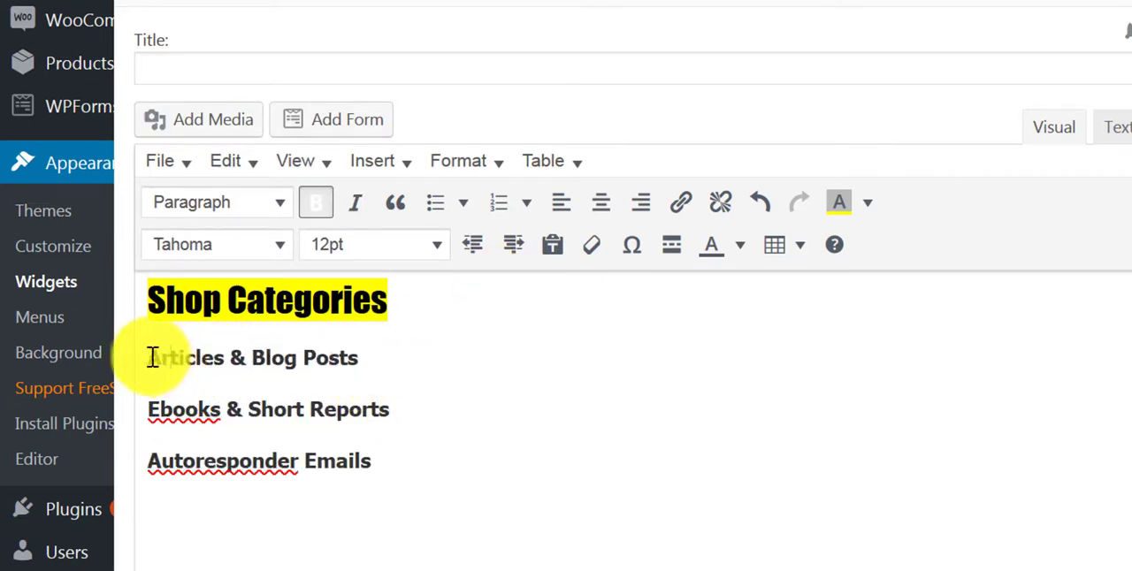
left_click_drag(233, 366, 391, 457)
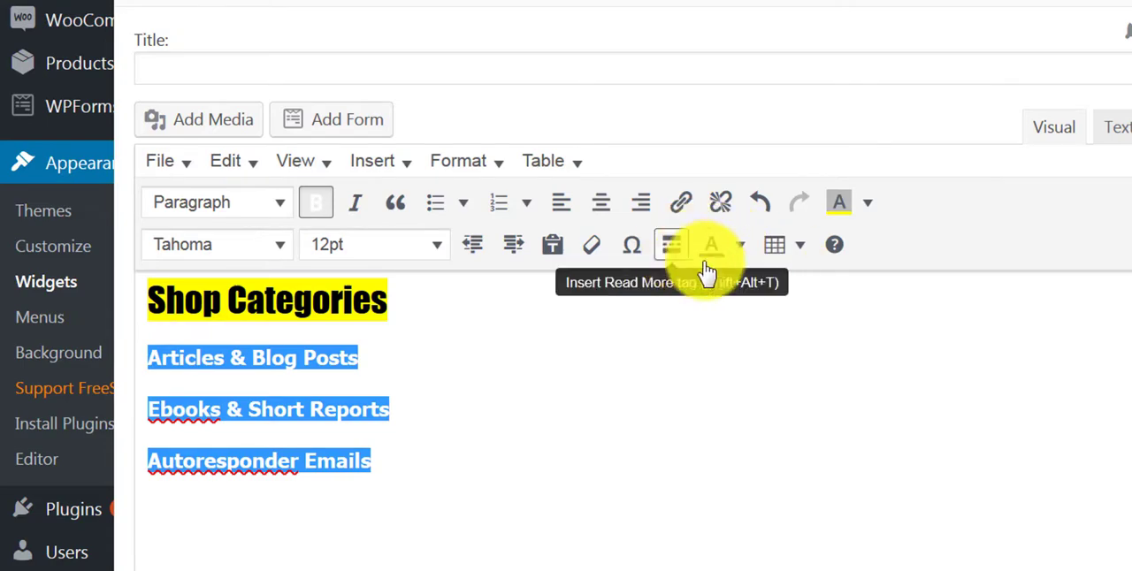
left_click(740, 247)
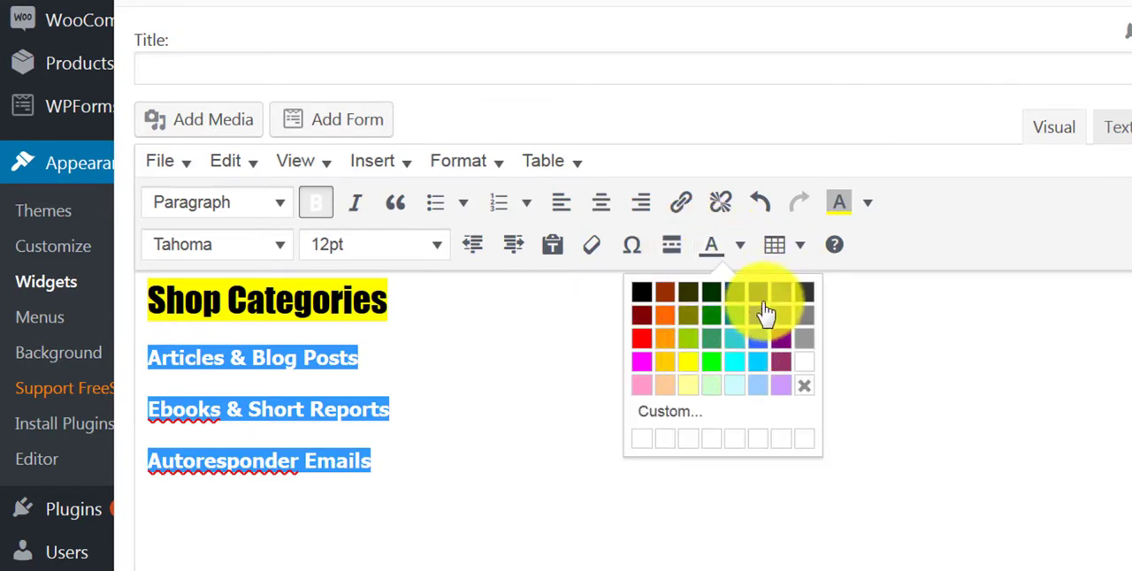
left_click(758, 325)
left_click(670, 425)
- Save the Visual Editor widget and review its formatted category list
scroll(670, 424, "down", 5)
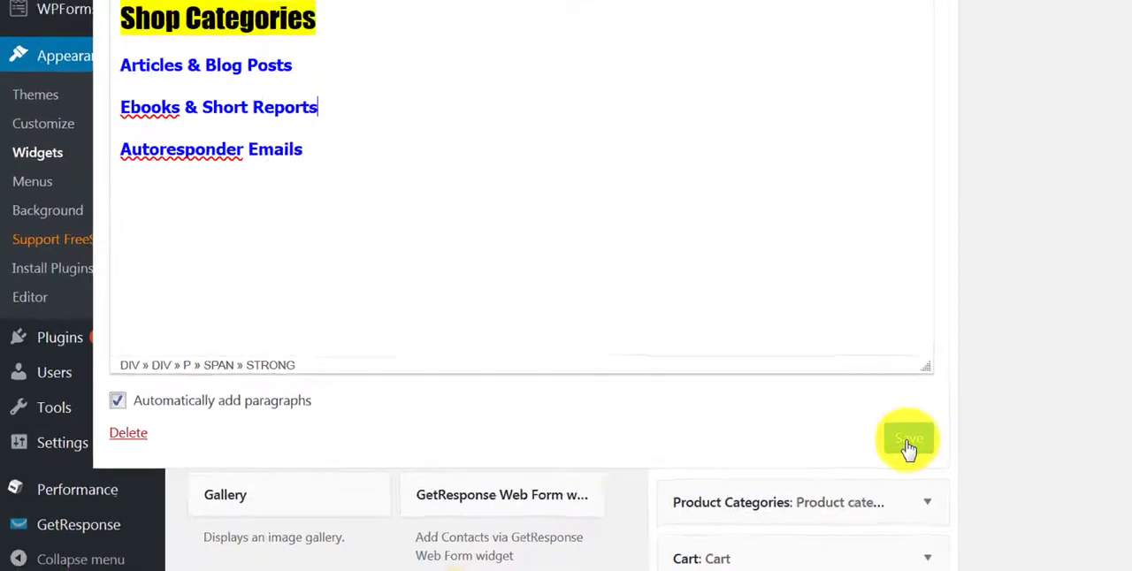
left_click(908, 443)
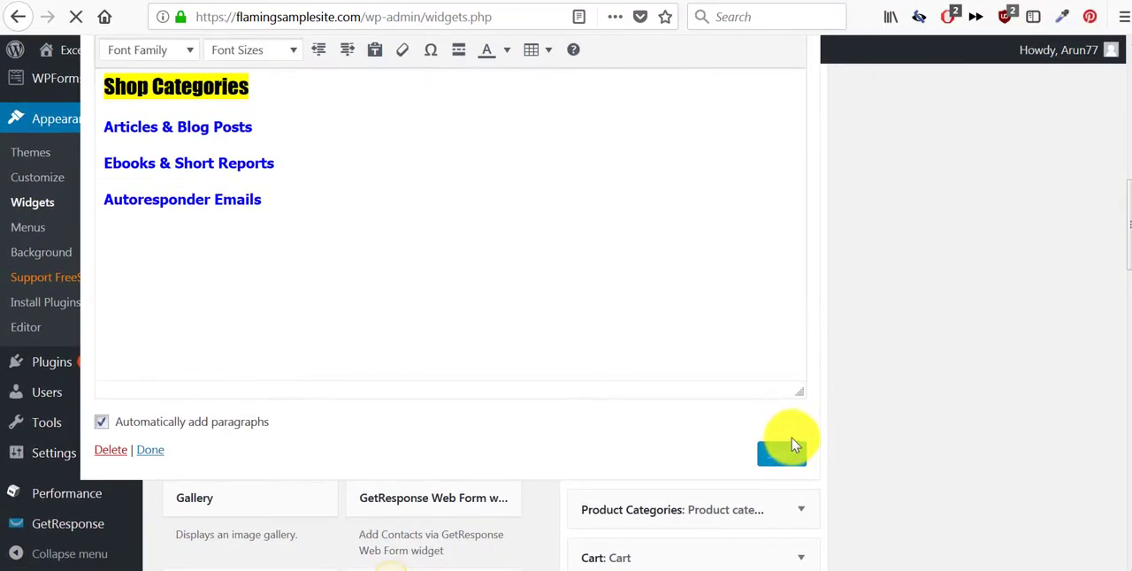
scroll(690, 353, "up", 3)
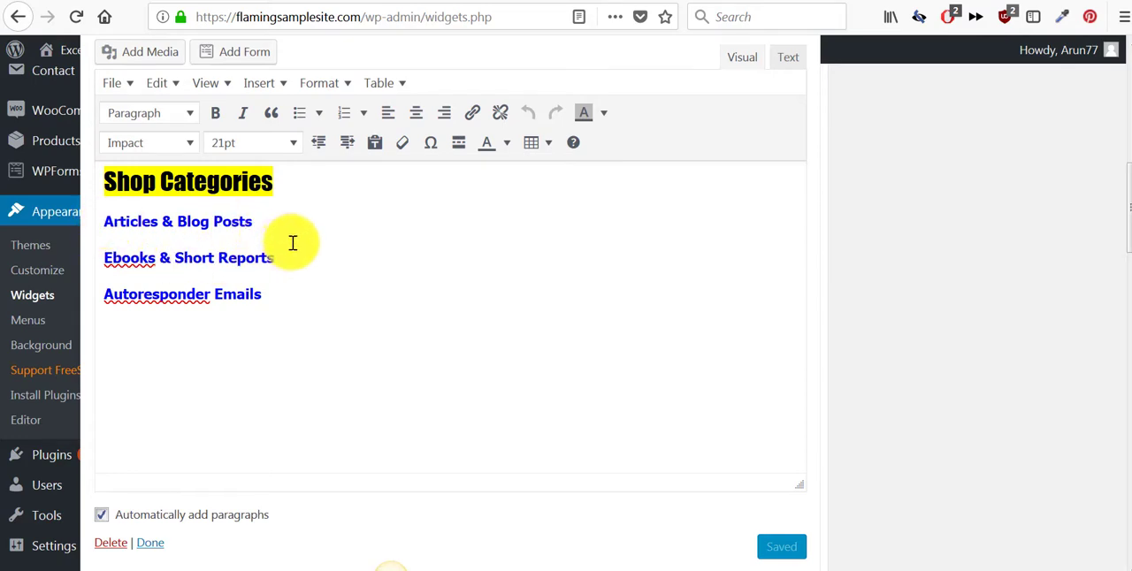
scroll(327, 256, "up", 2)
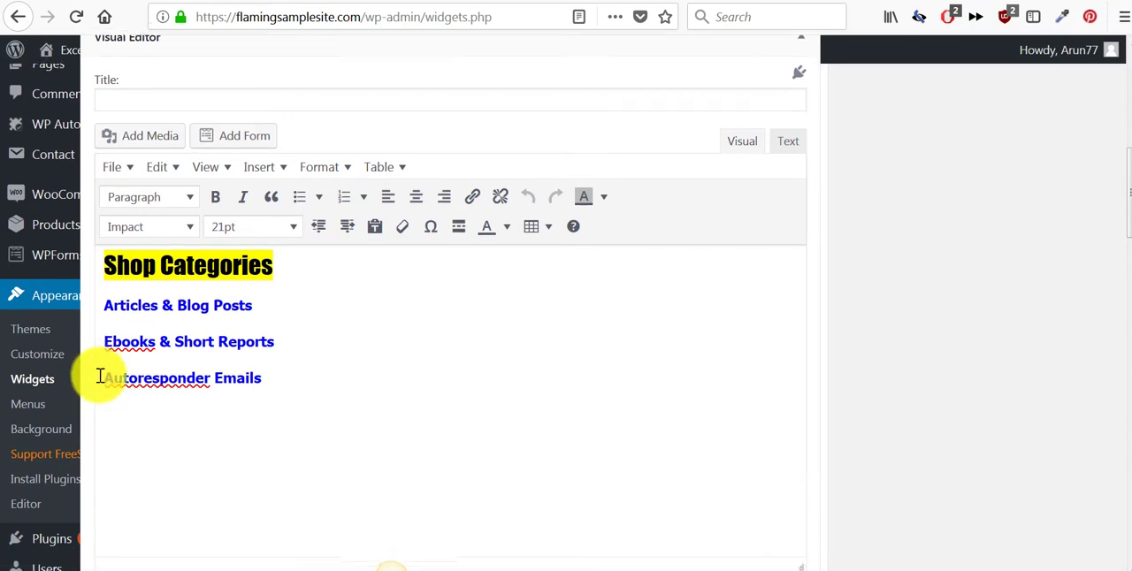
scroll(97, 354, "down", 4)
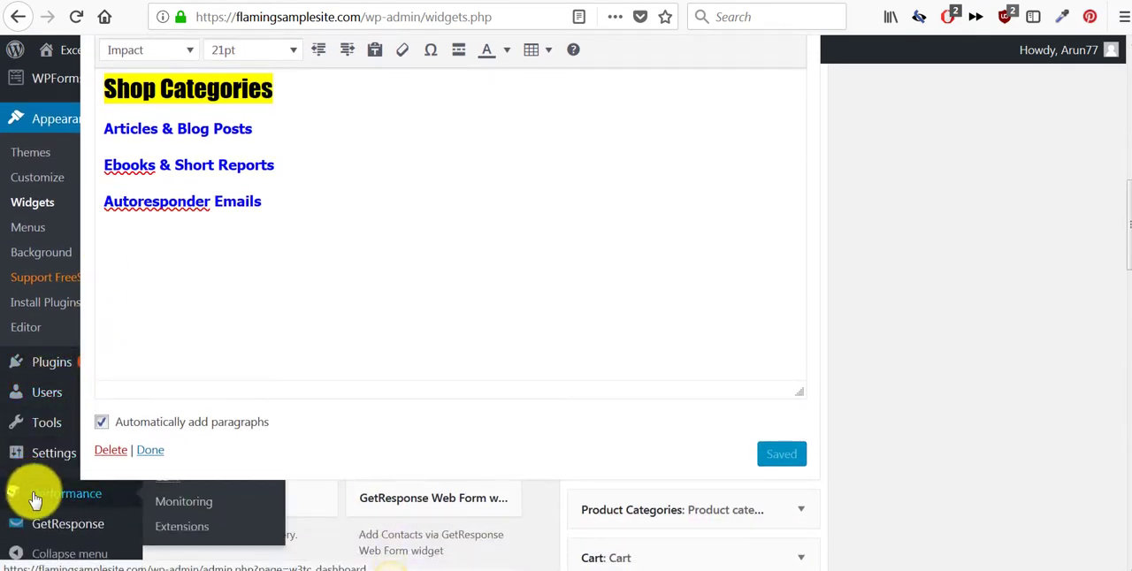
- Review the saved widget's category list and examine how the Shop Categories section looks in the sample store's shop sidebar
scroll(34, 495, "down", 3)
scroll(41, 434, "up", 5)
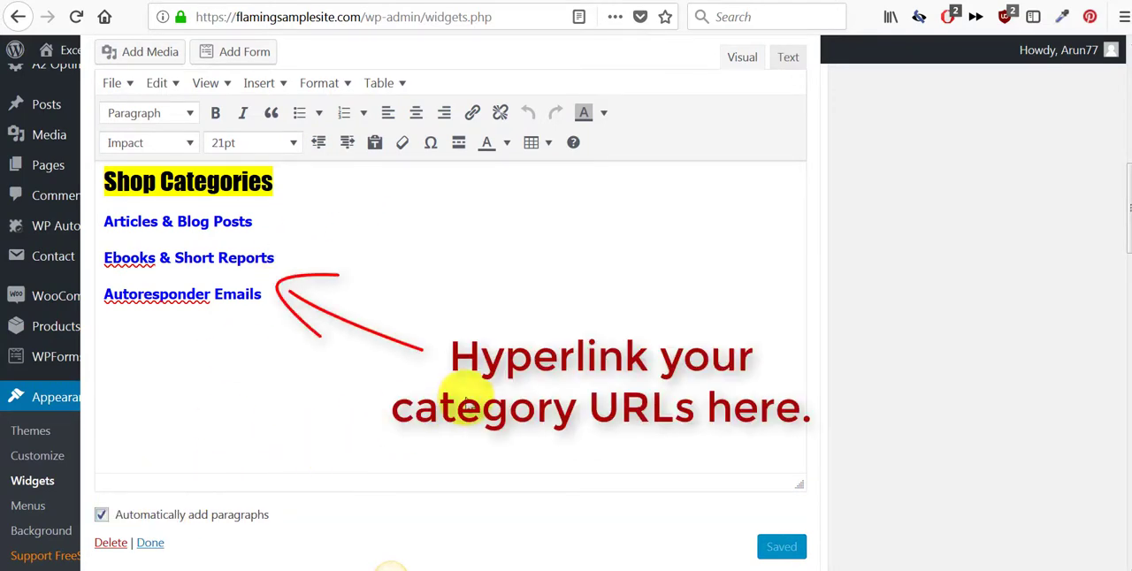
scroll(466, 400, "up", 4)
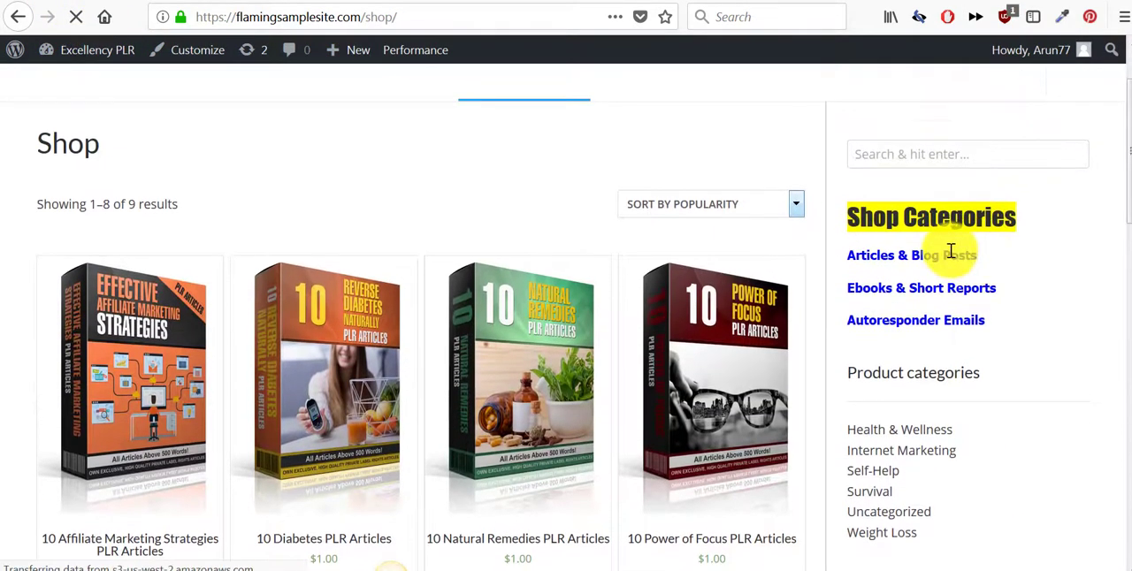
scroll(952, 239, "down", 3)
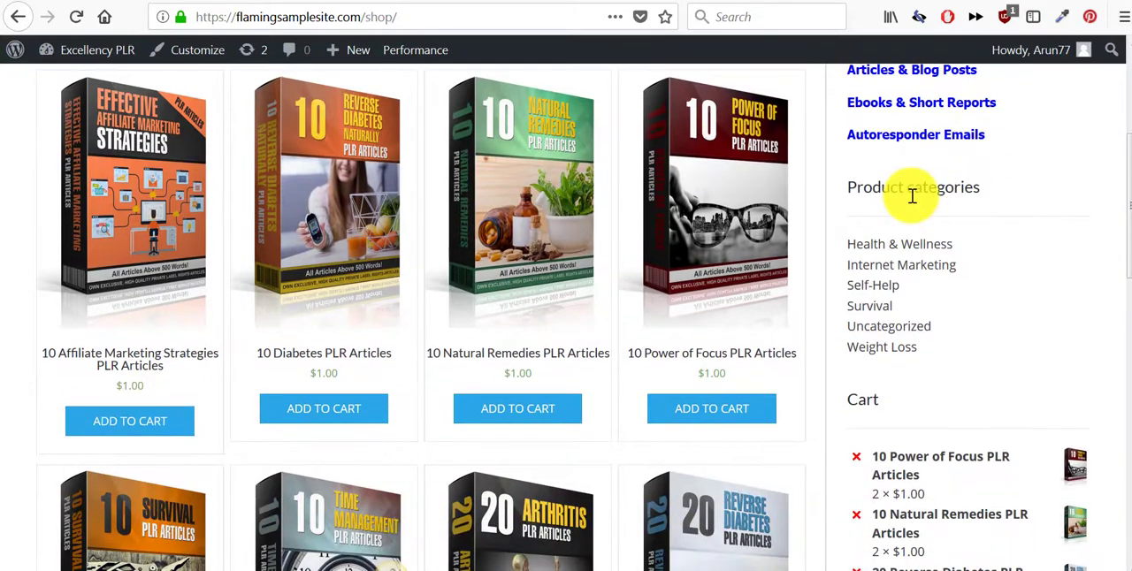
scroll(932, 265, "down", 6)
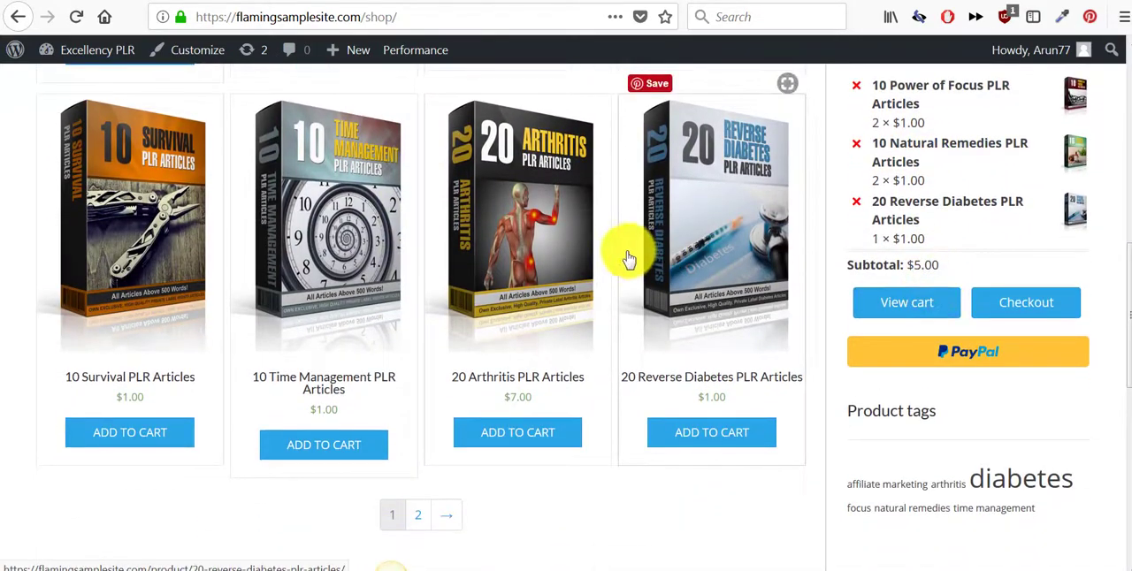
scroll(754, 275, "up", 6)
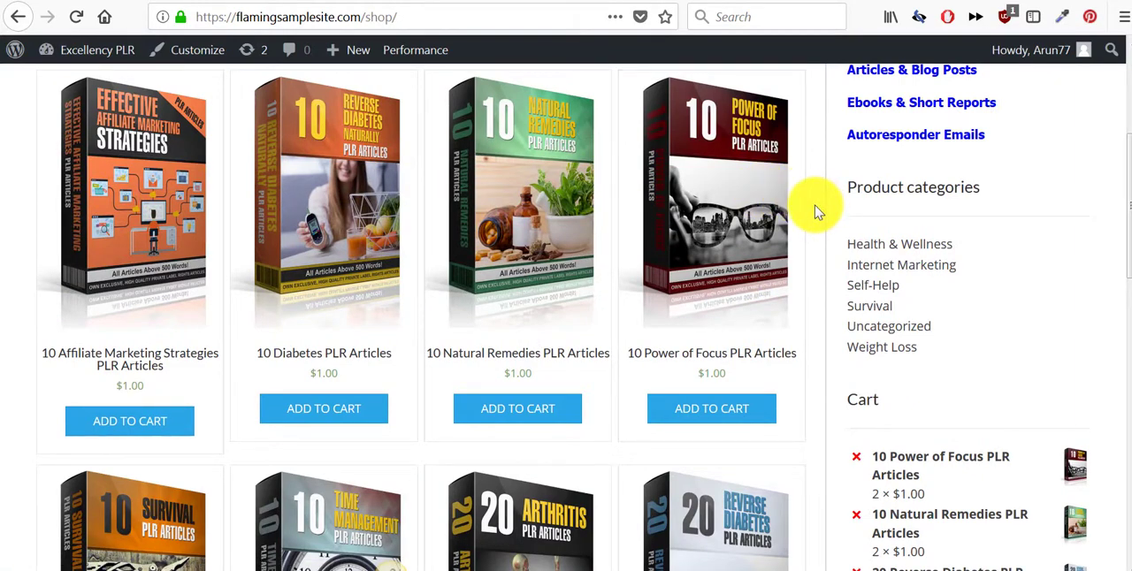
scroll(815, 213, "up", 5)
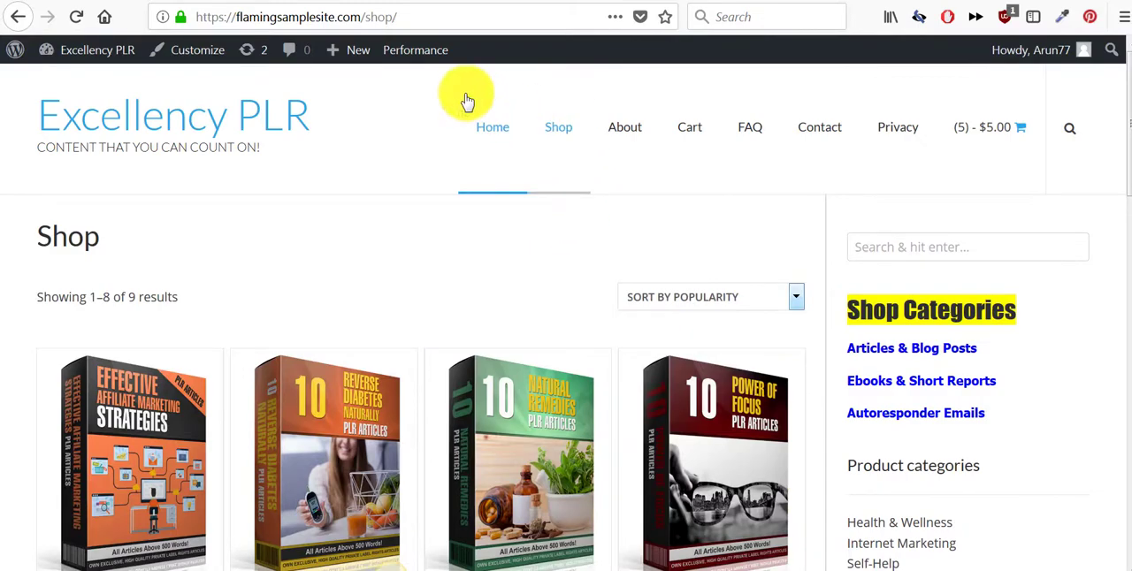
- Switch to the Extremely Limited PLR site, open its home page, and examine the hero banner and Shop by Category section
left_click(122, 0)
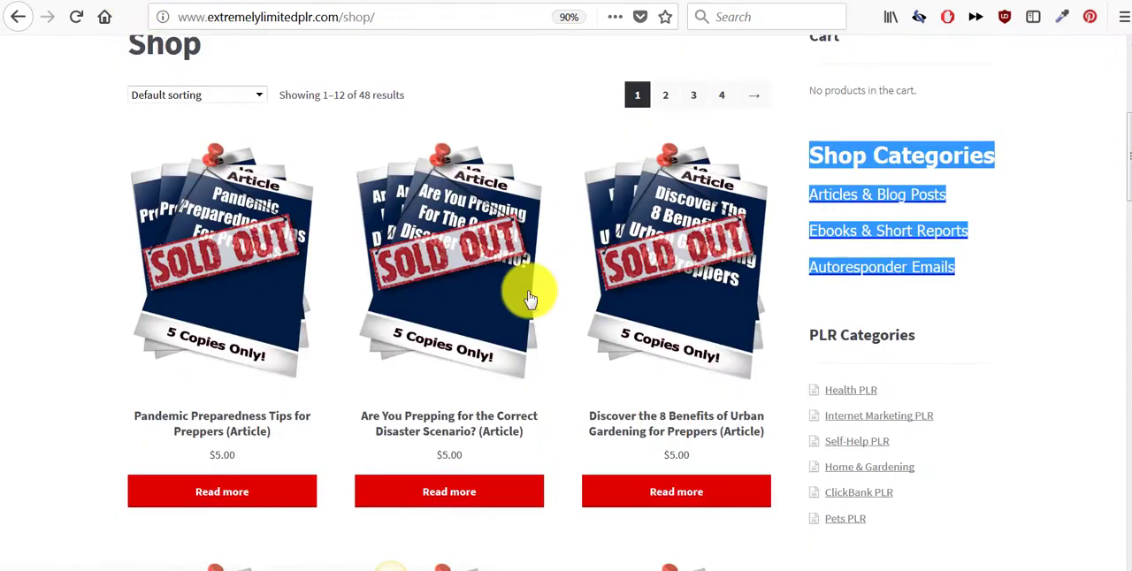
scroll(528, 298, "up", 3)
left_click(145, 235)
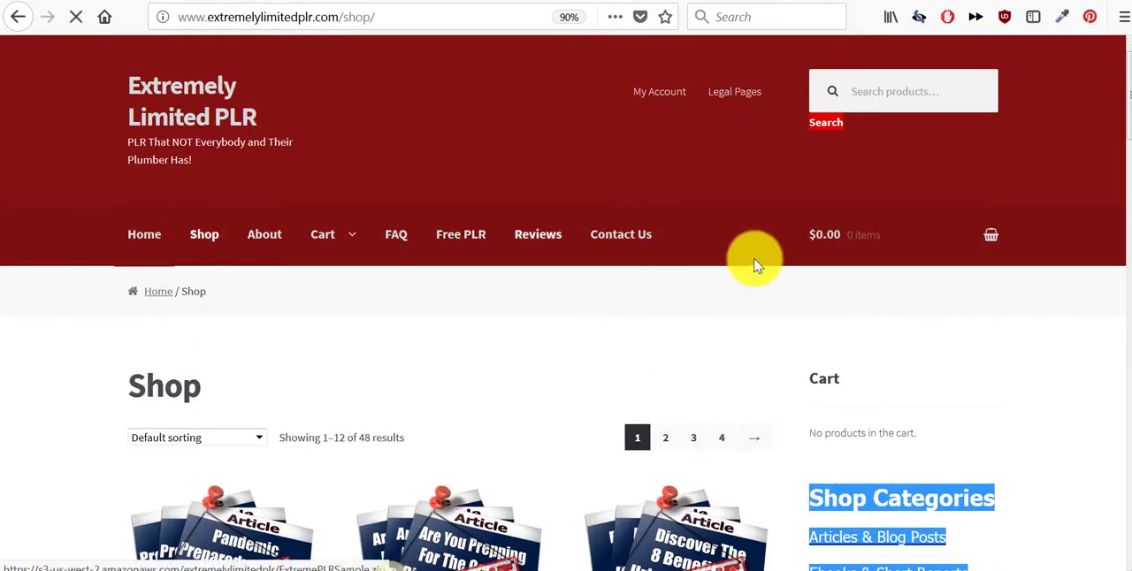
scroll(654, 173, "down", 5)
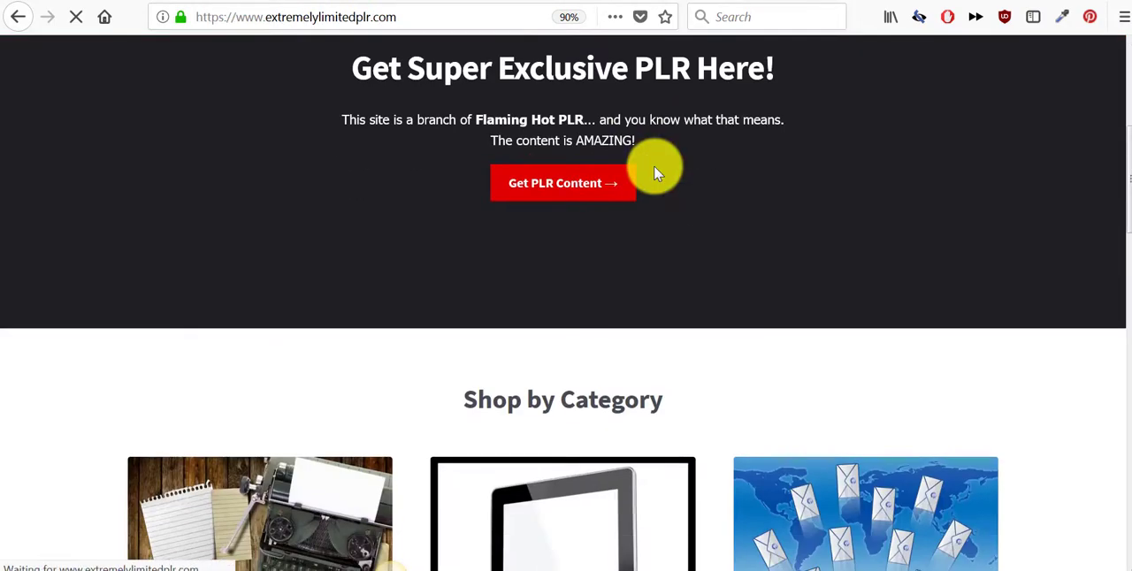
scroll(658, 175, "up", 3)
scroll(763, 450, "up", 2)
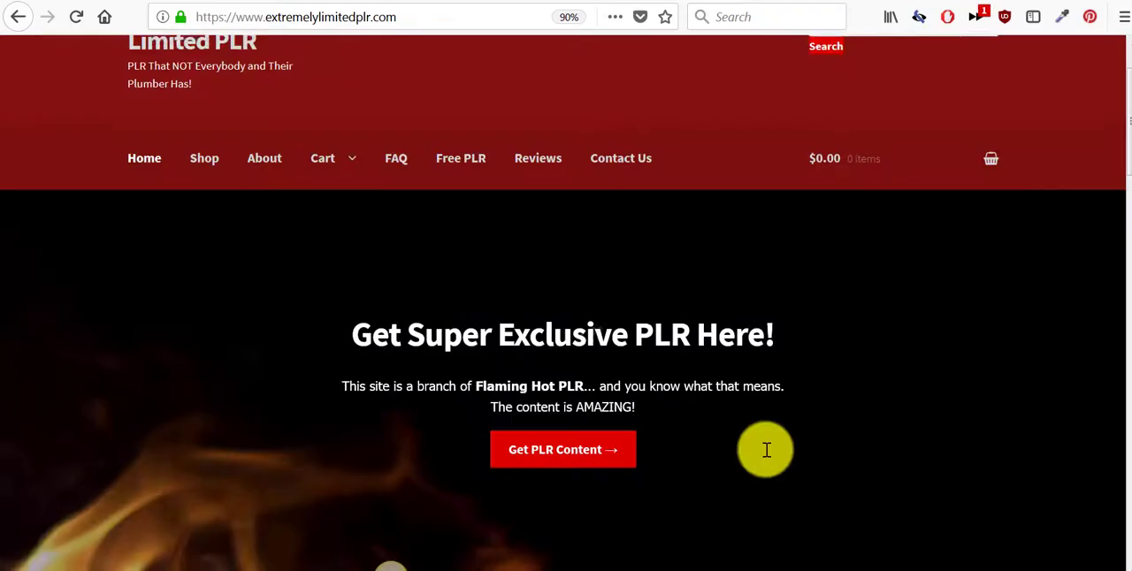
scroll(766, 455, "down", 2)
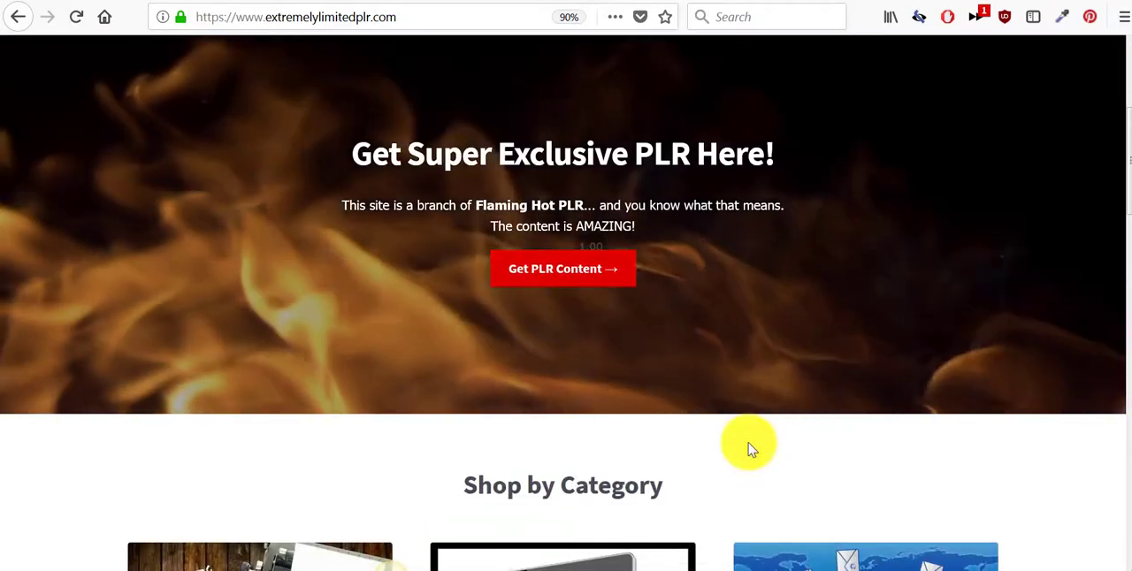
scroll(749, 449, "down", 2)
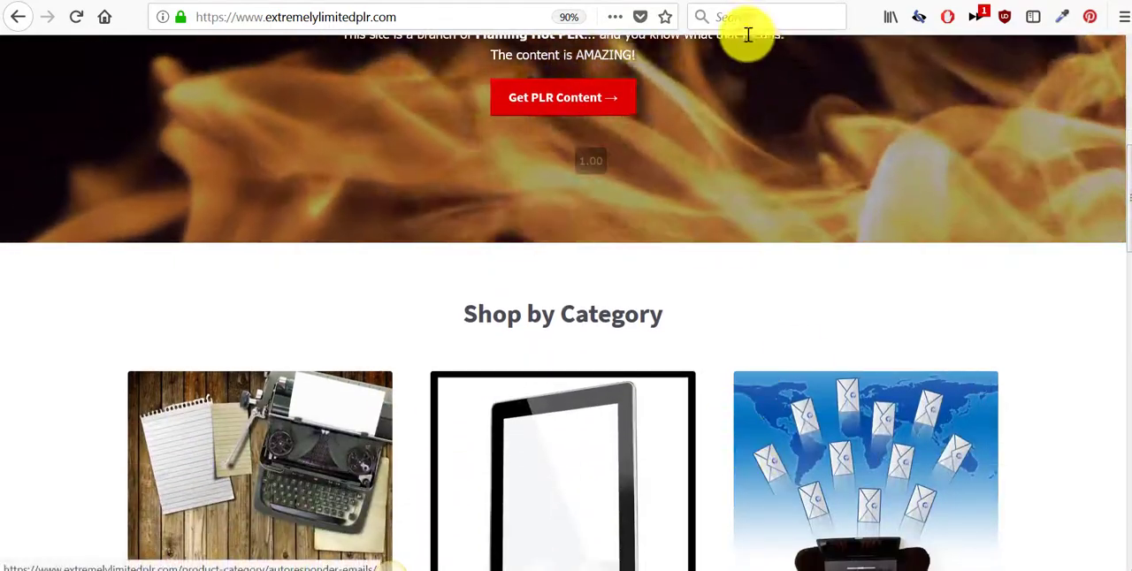
- Return to the sample store's shop page and check the Product categories list in the sidebar
left_click(507, 1)
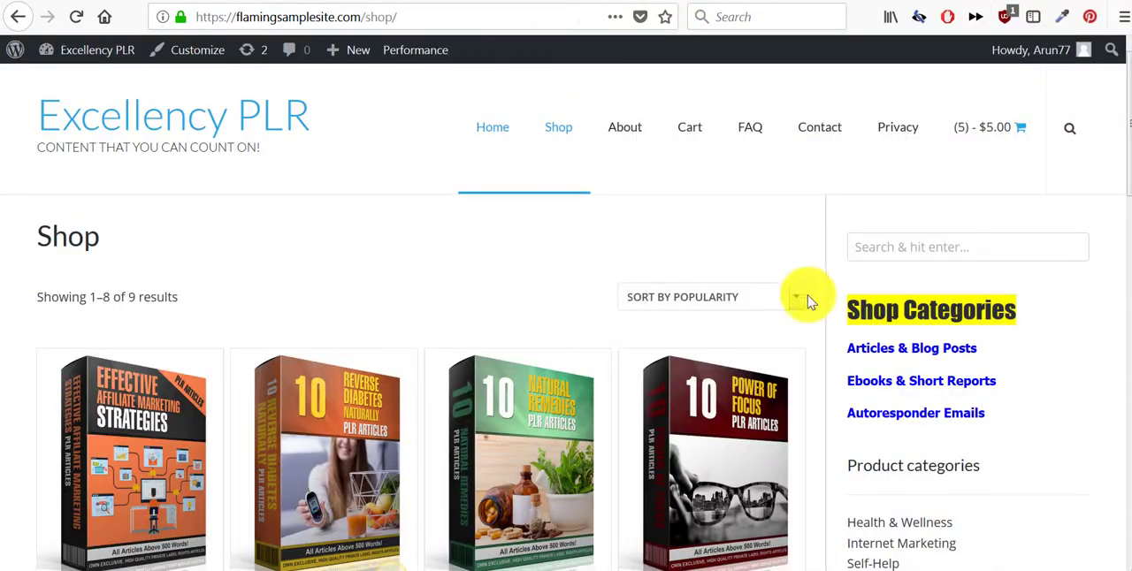
scroll(877, 321, "down", 4)
scroll(880, 325, "down", 2)
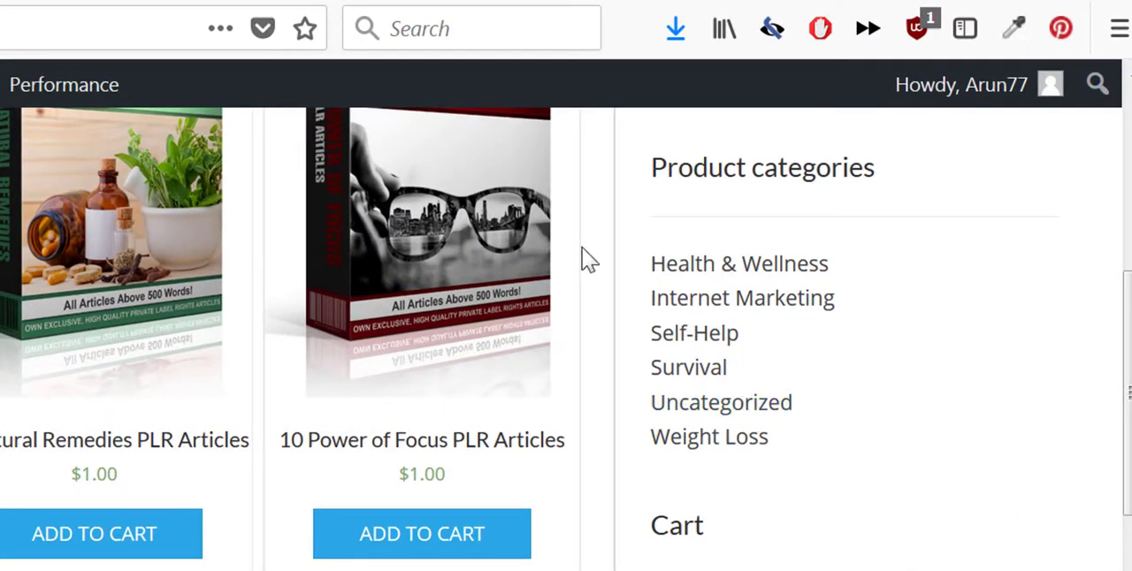
- Open the product categories management page in the sample store's WordPress admin
left_click(53, 1)
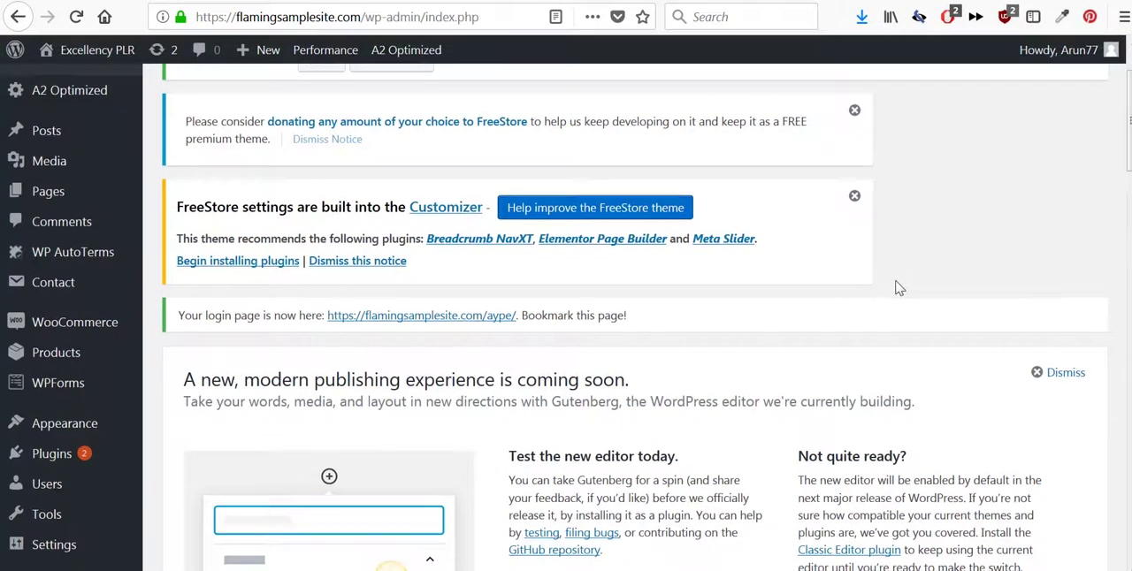
scroll(895, 318, "down", 5)
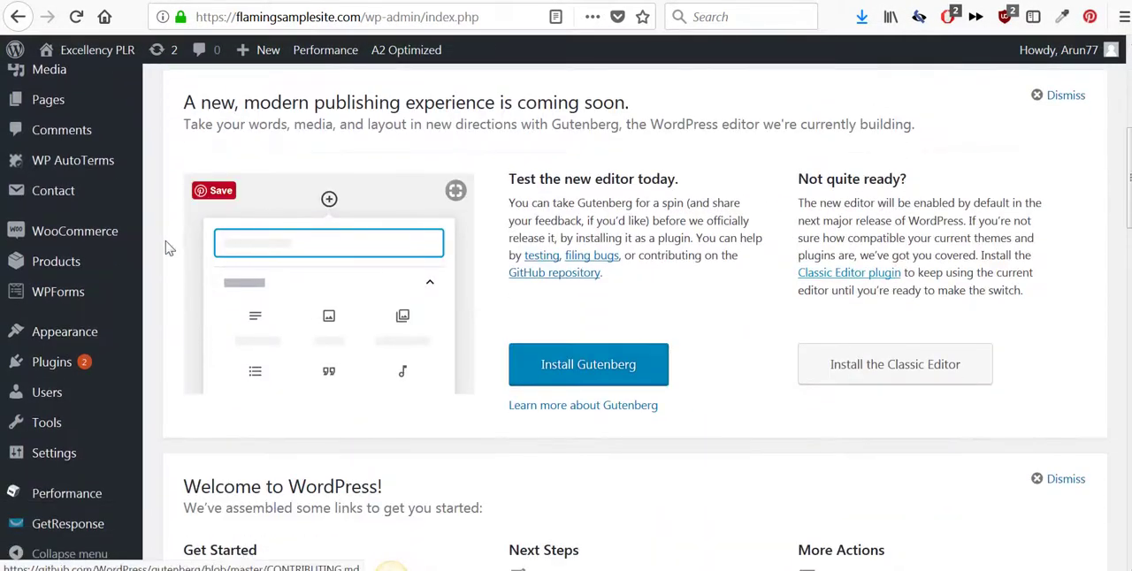
scroll(165, 243, "down", 1)
mouse_move(119, 255)
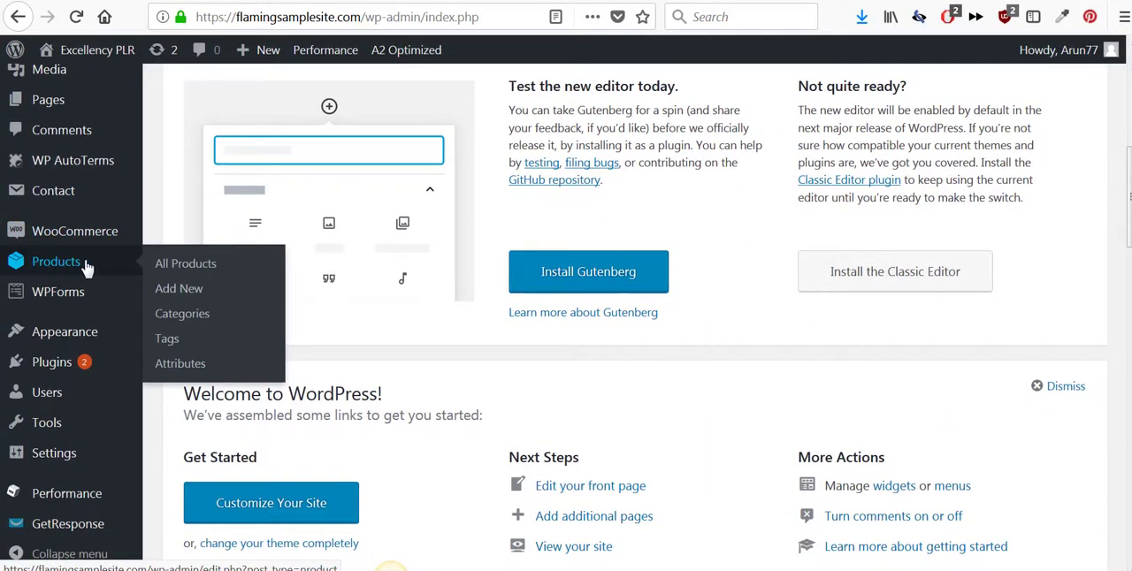
left_click(195, 322)
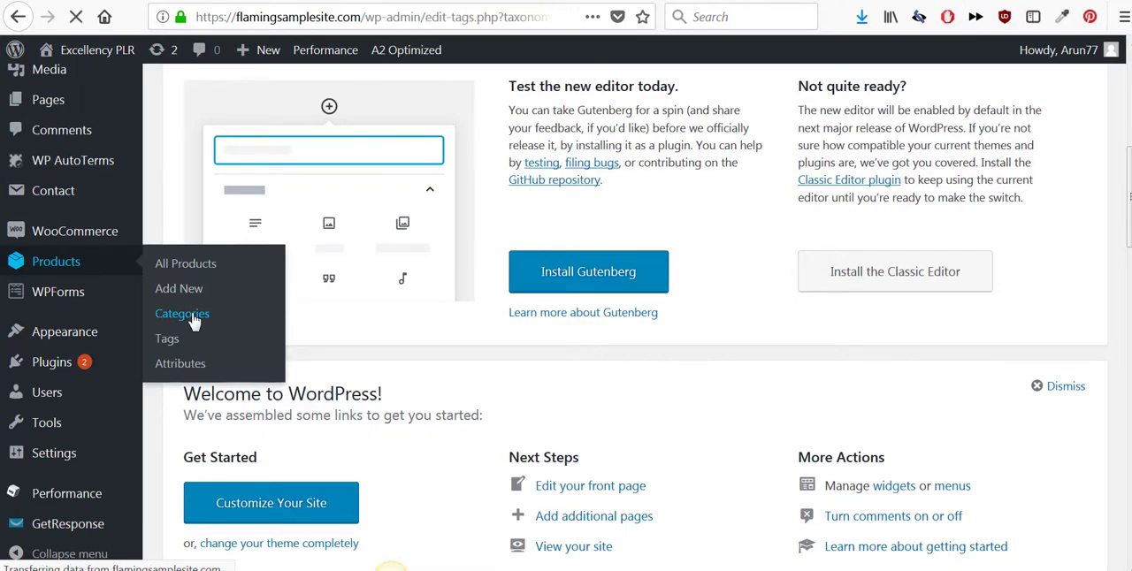
scroll(591, 298, "down", 5)
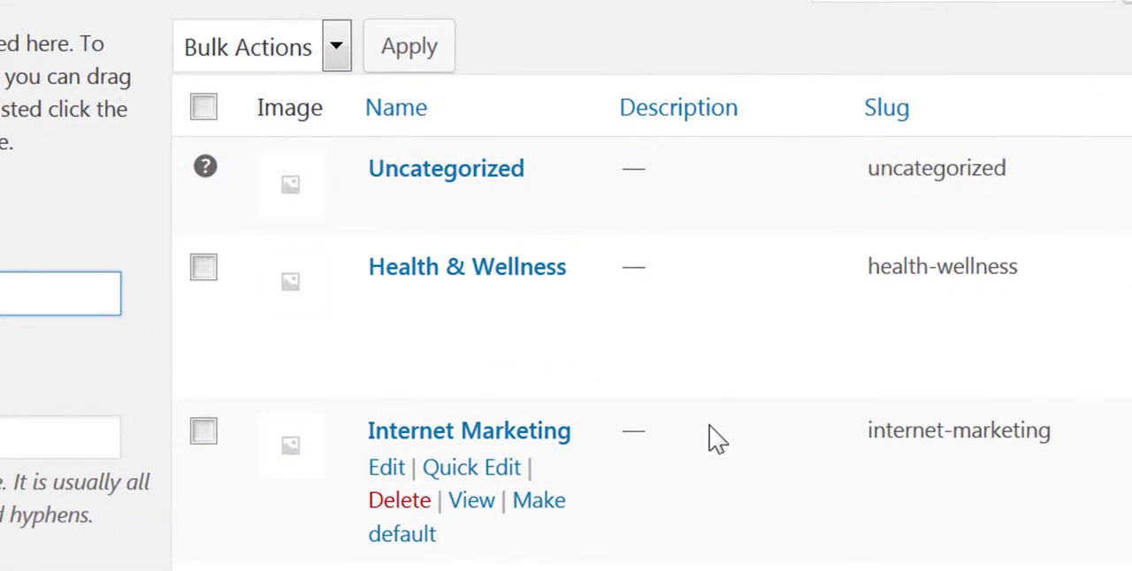
- Rename the Uncategorized product category to Others and update it
mouse_move(209, 174)
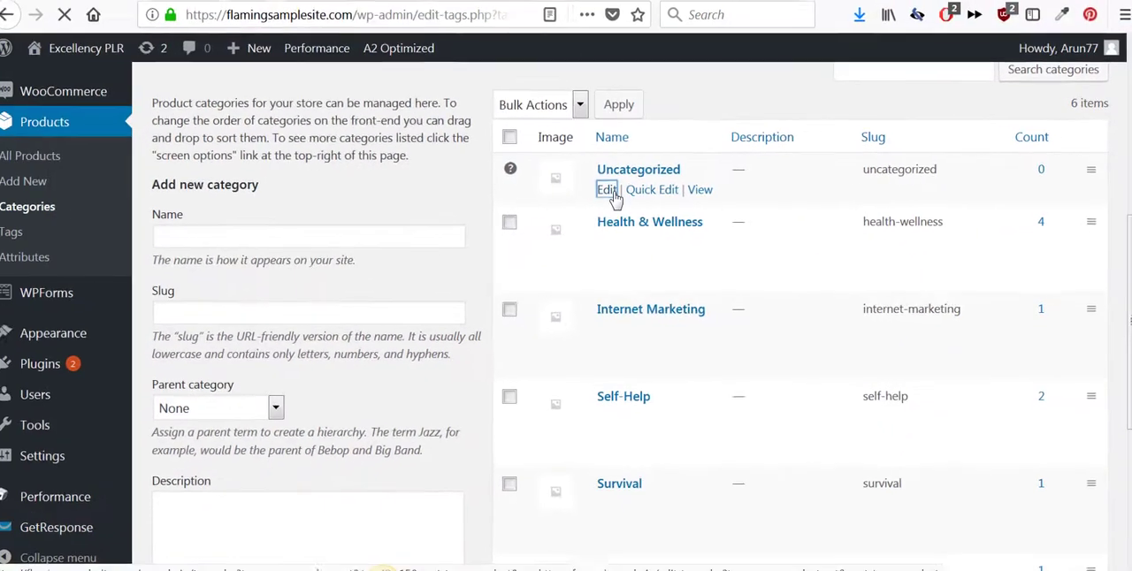
left_click(360, 193)
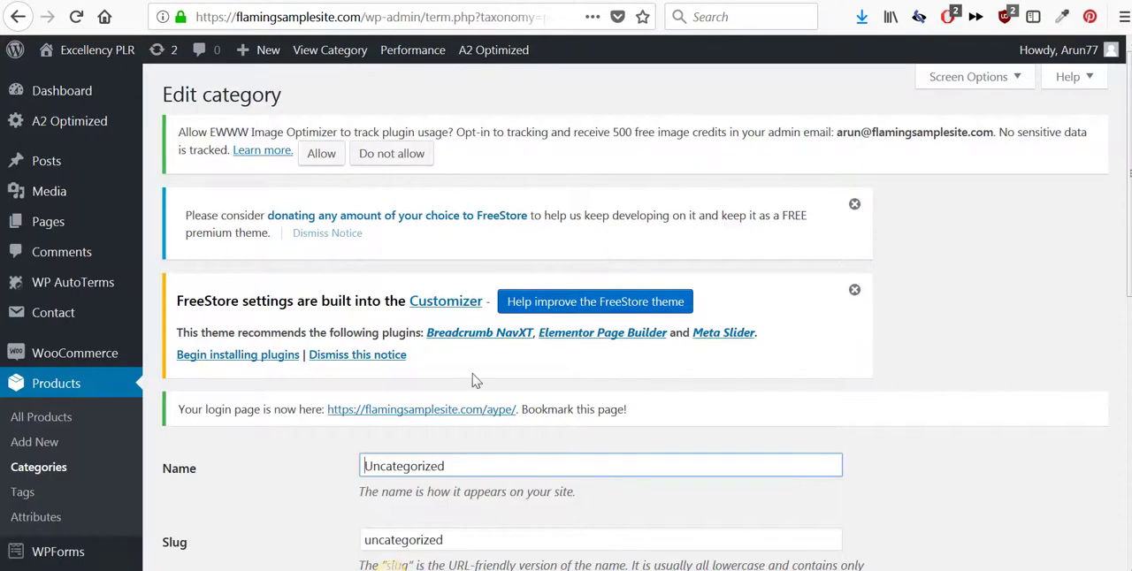
scroll(480, 391, "down", 2)
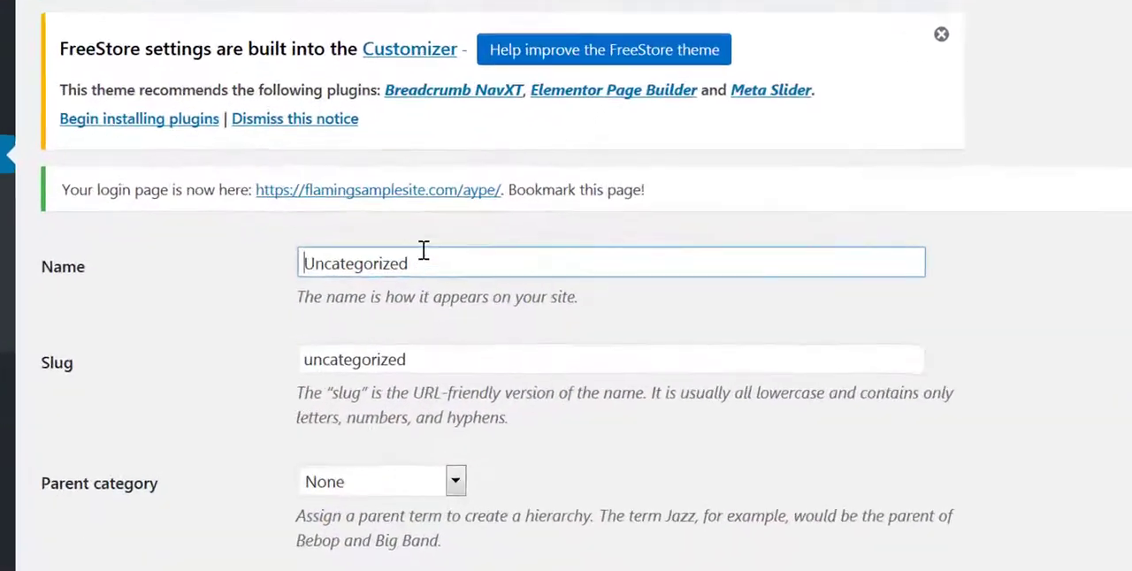
double_click(480, 392)
type("Others")
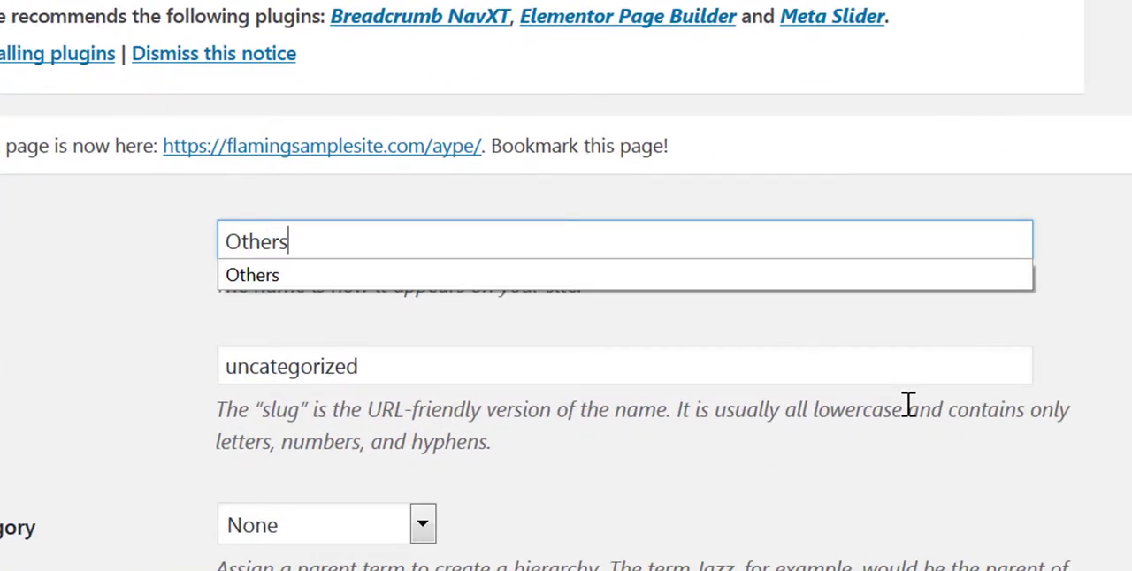
scroll(908, 407, "down", 5)
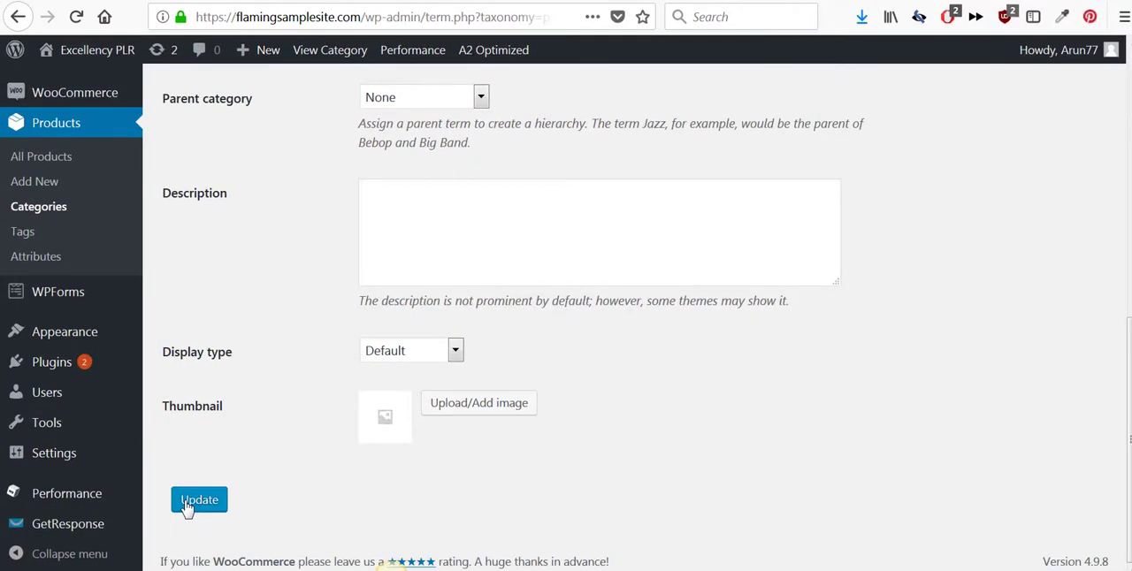
left_click(187, 502)
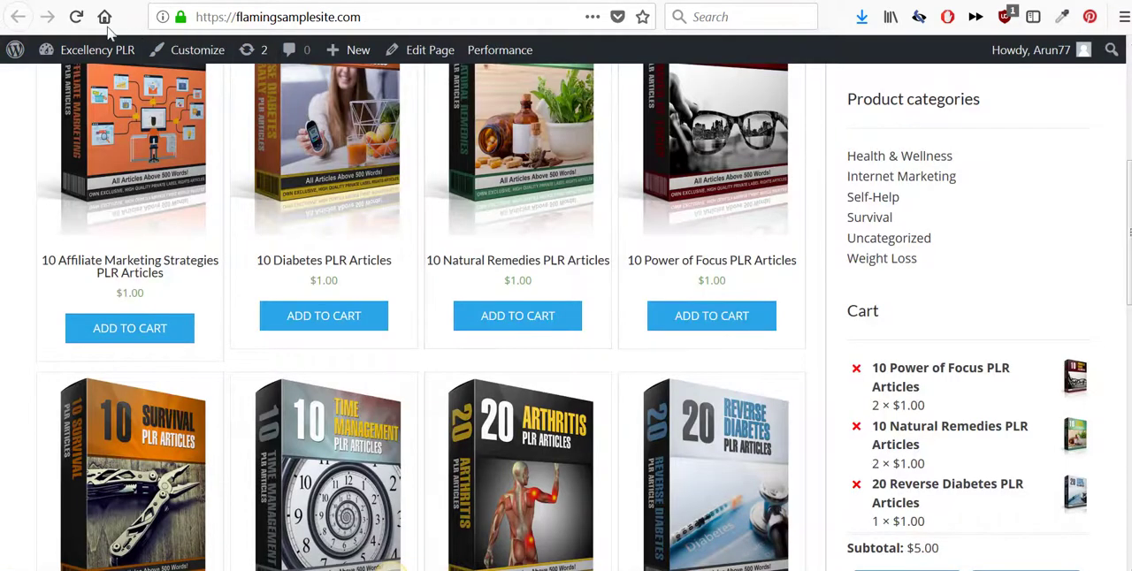
- Reload the sample store's front page to check its category list, and open the Home link in the header navigation
left_click(76, 18)
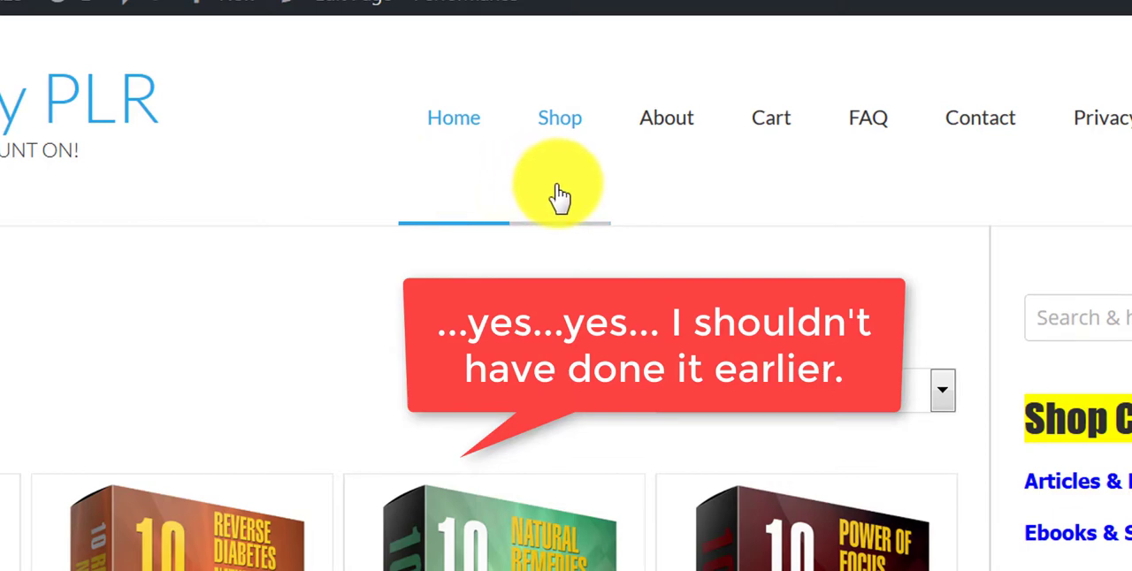
mouse_move(770, 243)
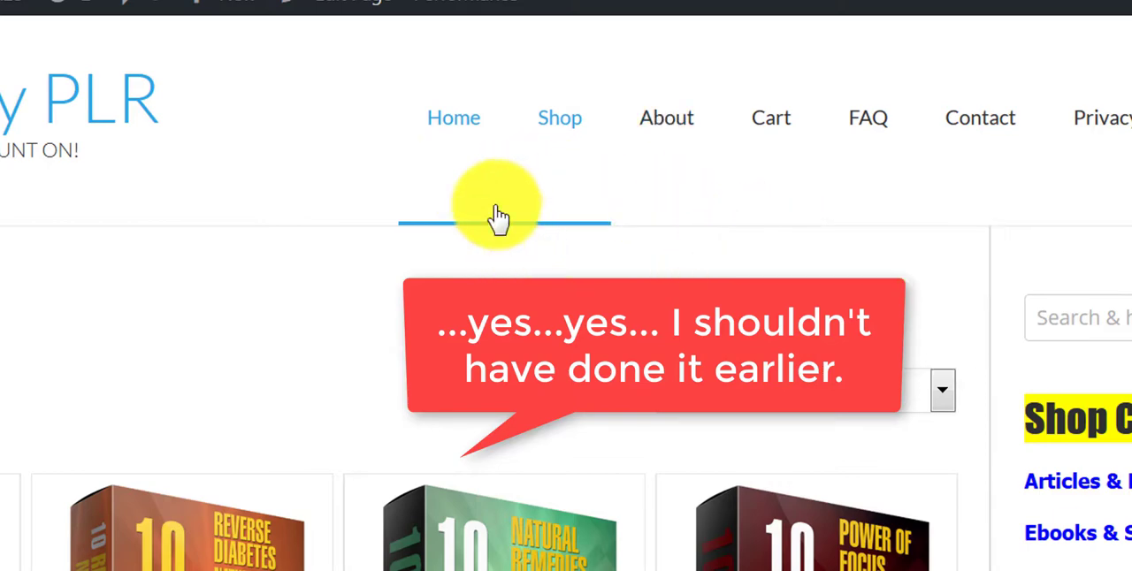
left_click(458, 133)
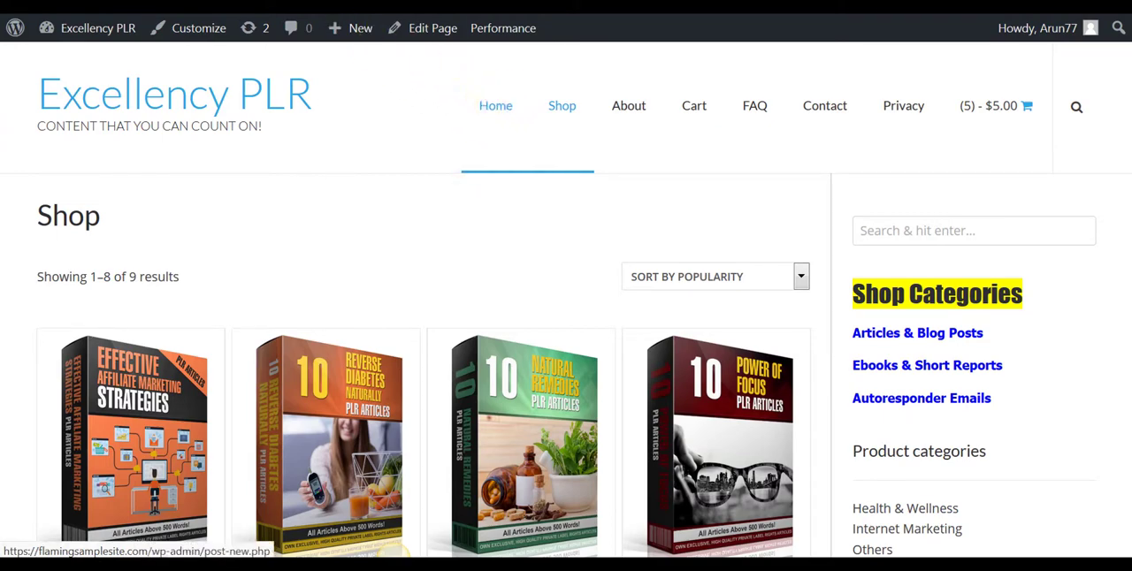
- Open the Primary menu for editing in the WordPress admin and expand the Home custom link's settings
key("ctrl+Tab")
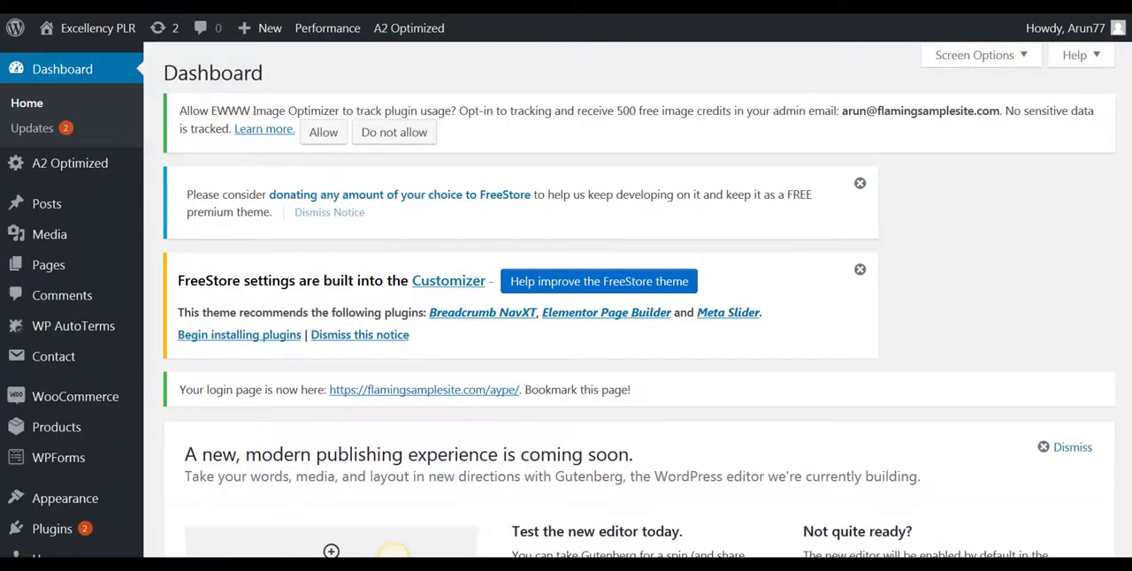
scroll(269, 252, "down", 2)
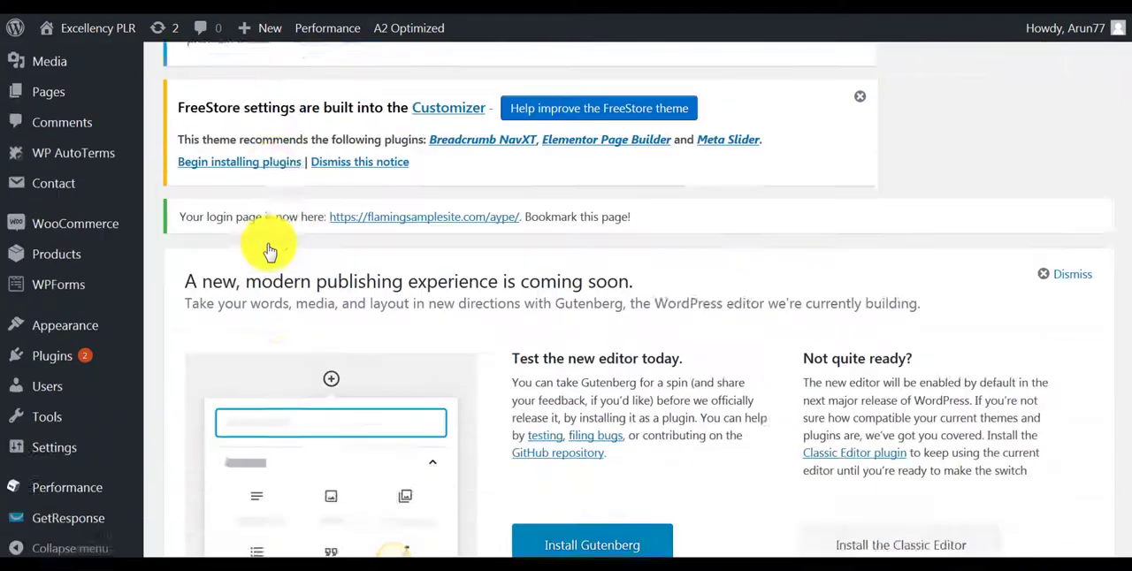
scroll(270, 247, "down", 2)
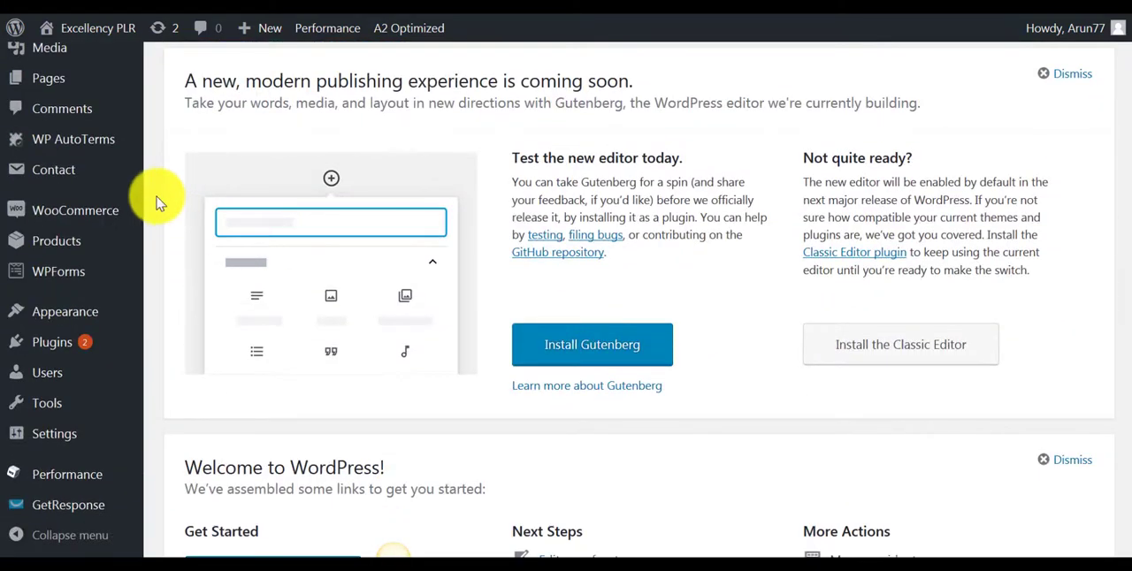
scroll(156, 202, "up", 1)
mouse_move(34, 405)
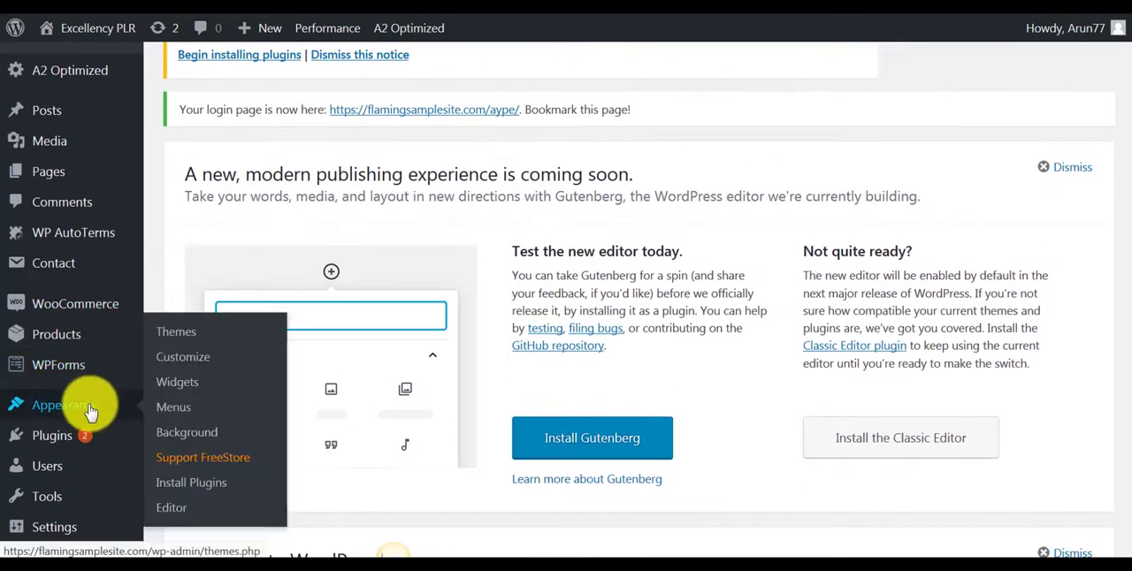
left_click(184, 412)
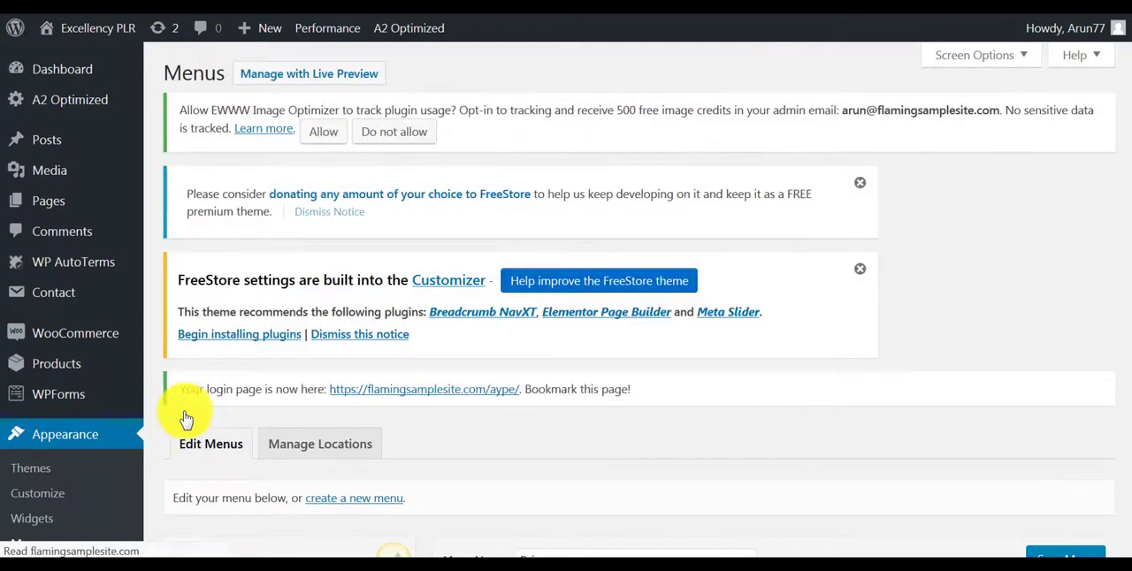
scroll(450, 401, "down", 4)
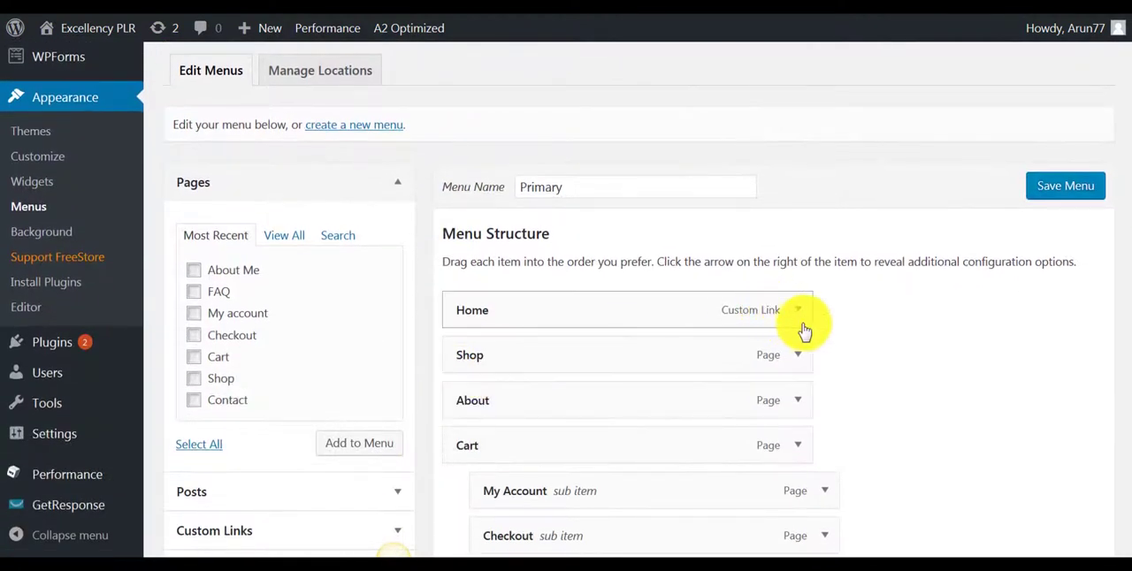
left_click(798, 312)
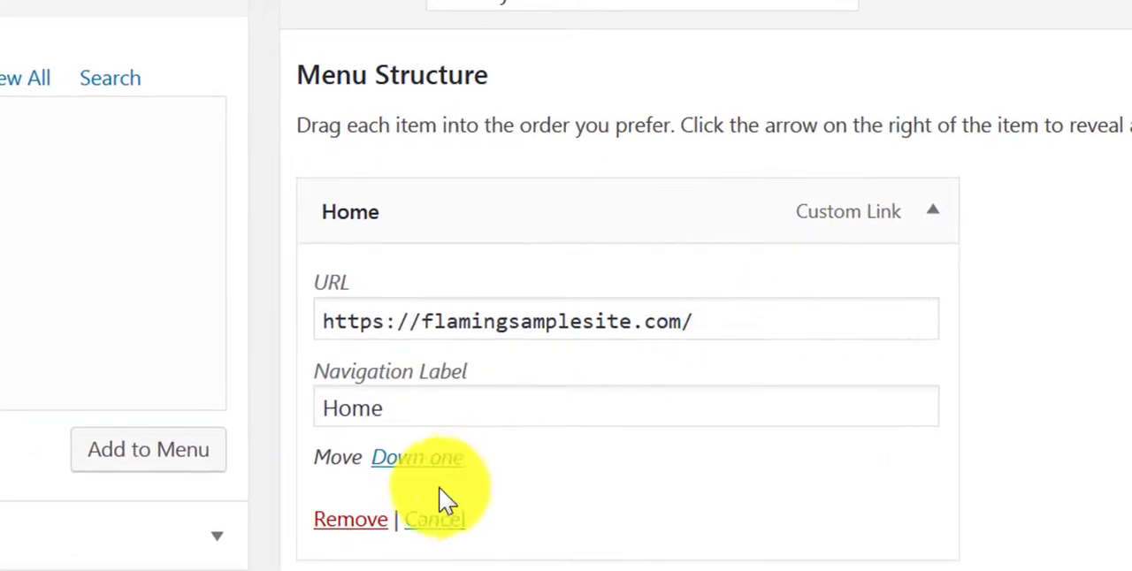
- Remove the Home custom link from the Primary menu, save the menu, and check the FAQ and Shop links in the store's header
left_click(354, 521)
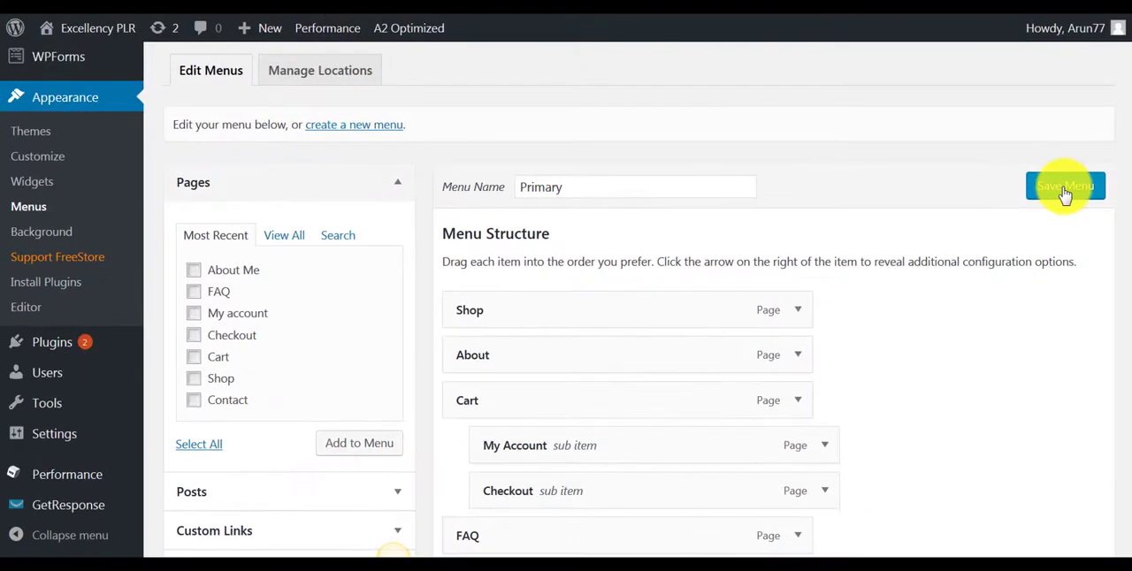
left_click(1064, 187)
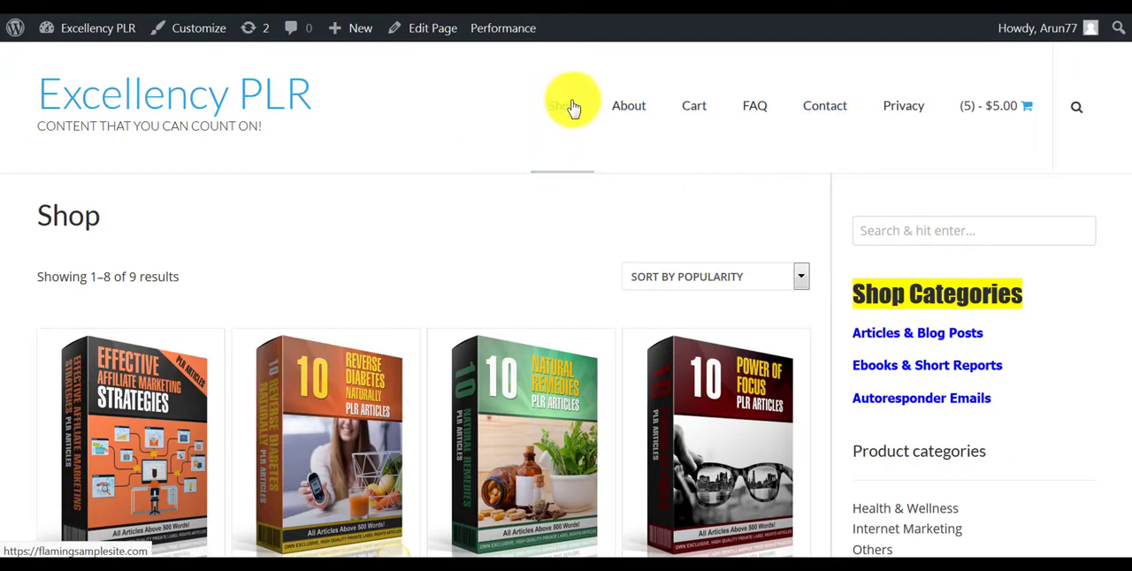
left_click(759, 112)
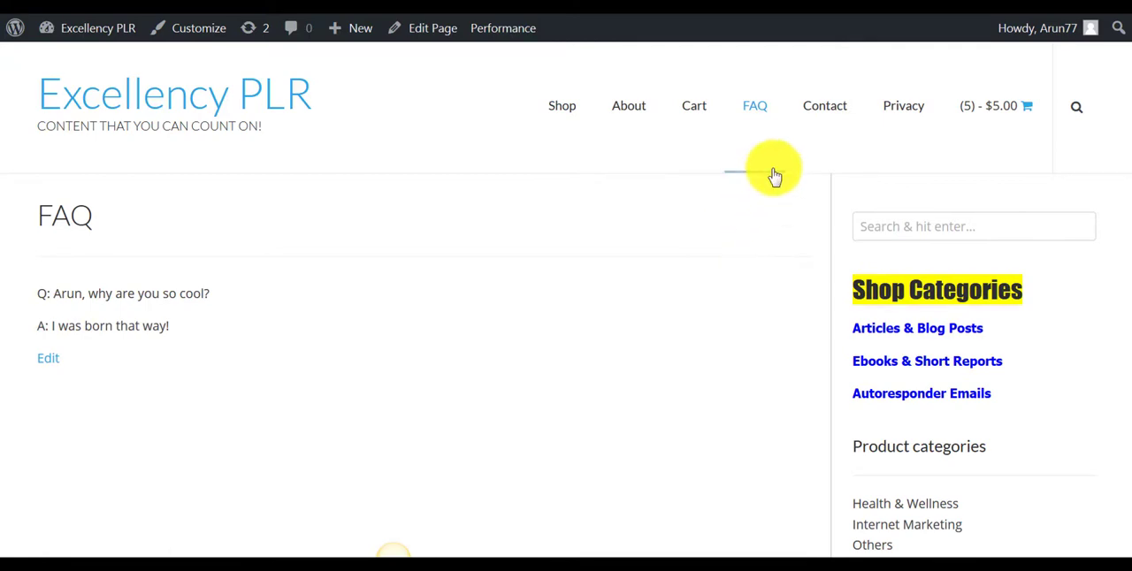
left_click(564, 108)
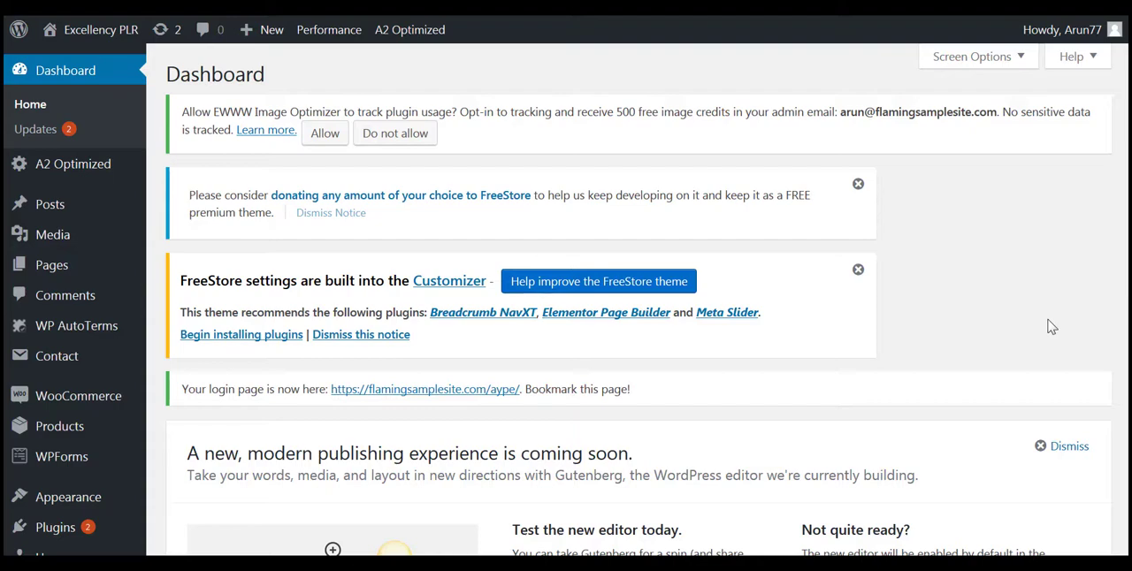
- Create a new page titled Home in the WordPress admin and publish it
mouse_move(71, 269)
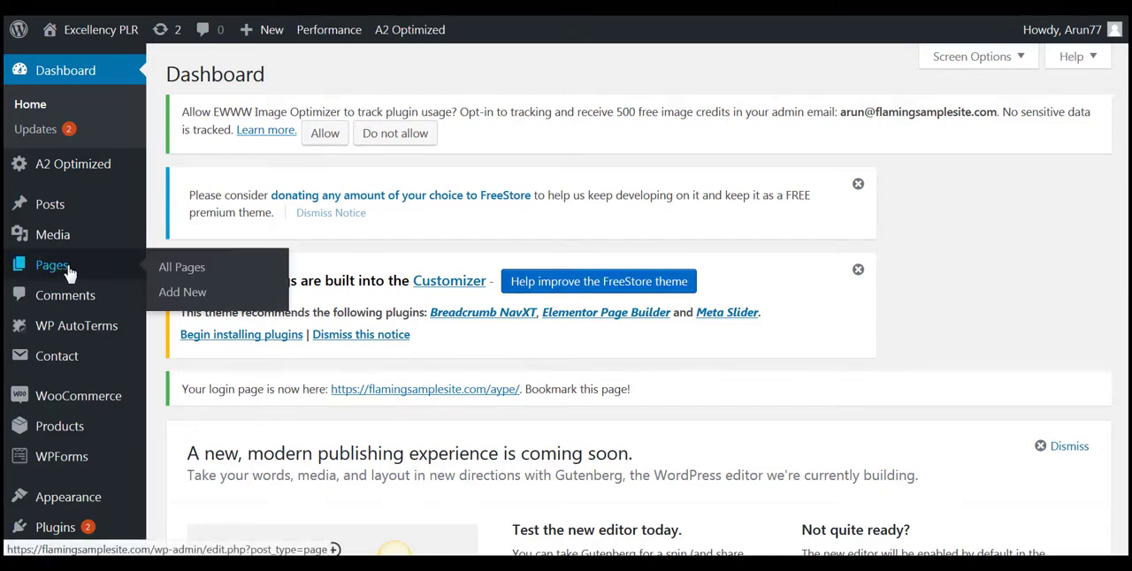
left_click(178, 294)
scroll(556, 311, "down", 3)
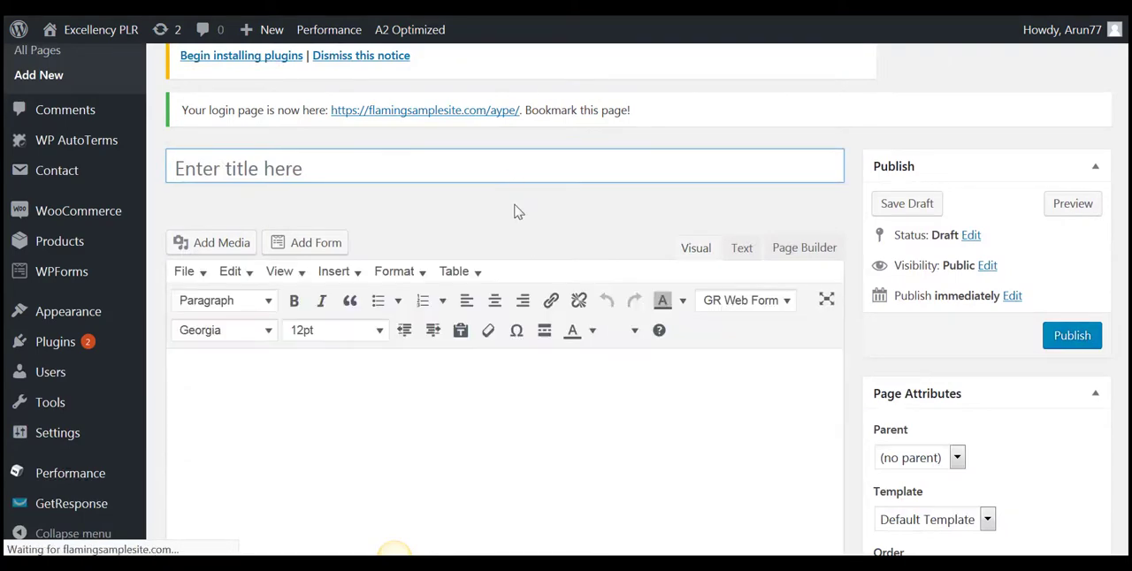
scroll(518, 212, "up", 2)
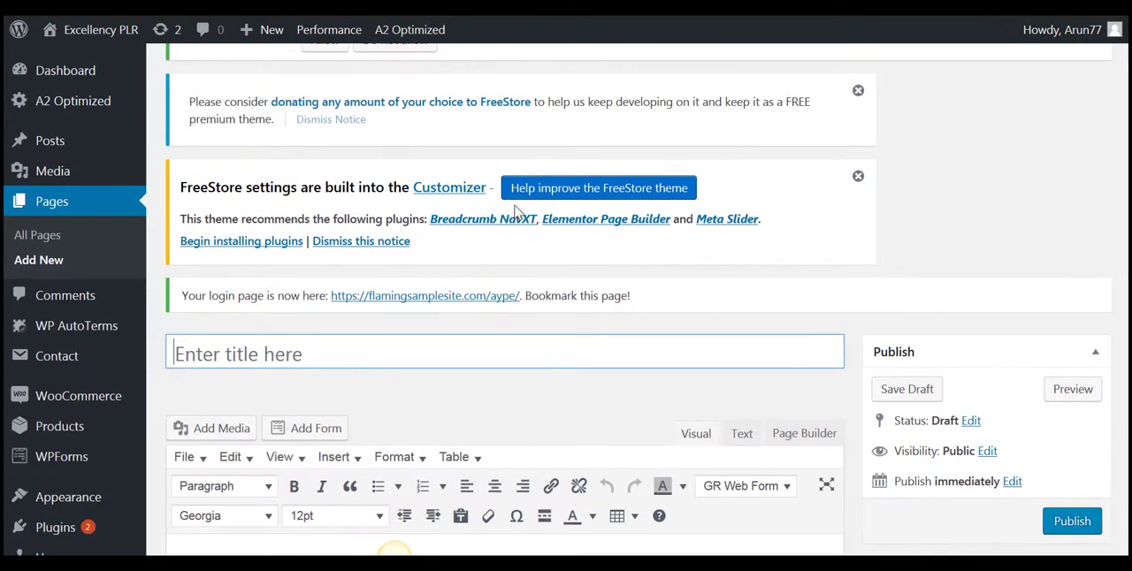
left_click(478, 354)
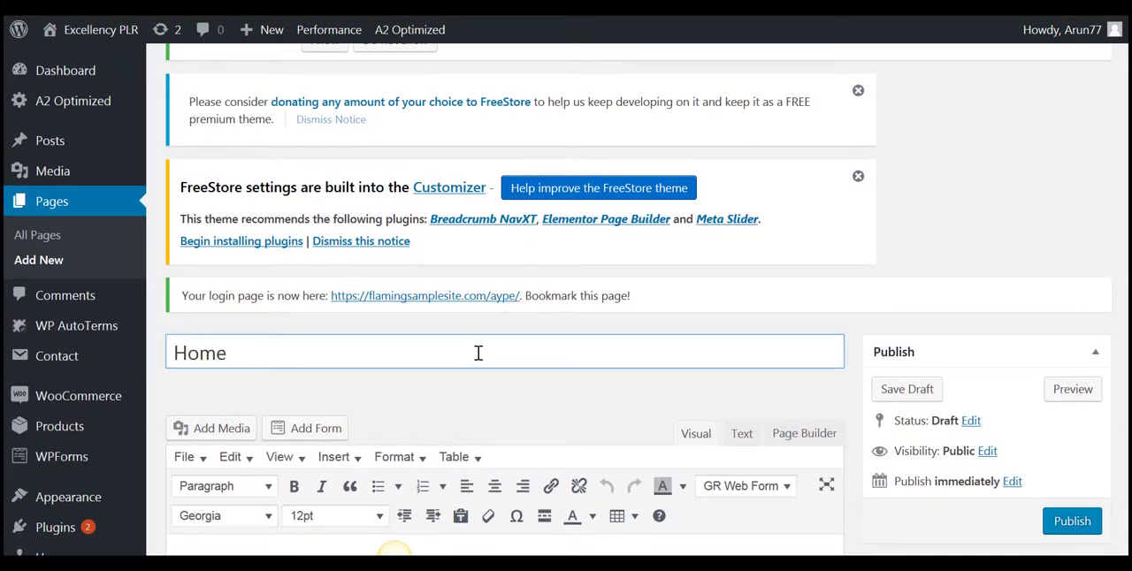
scroll(659, 334, "down", 2)
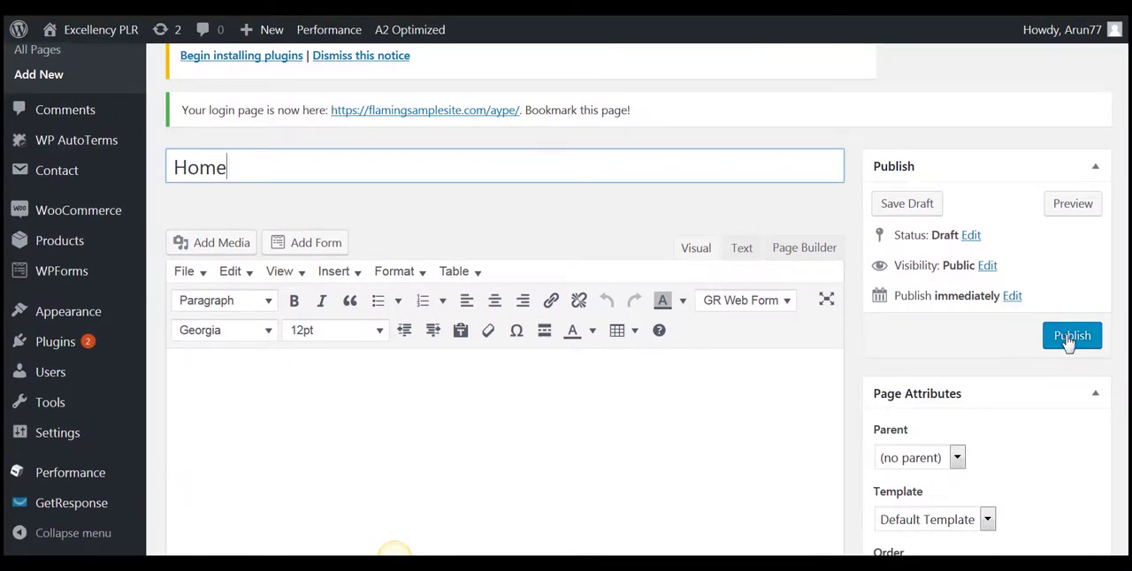
left_click(1068, 341)
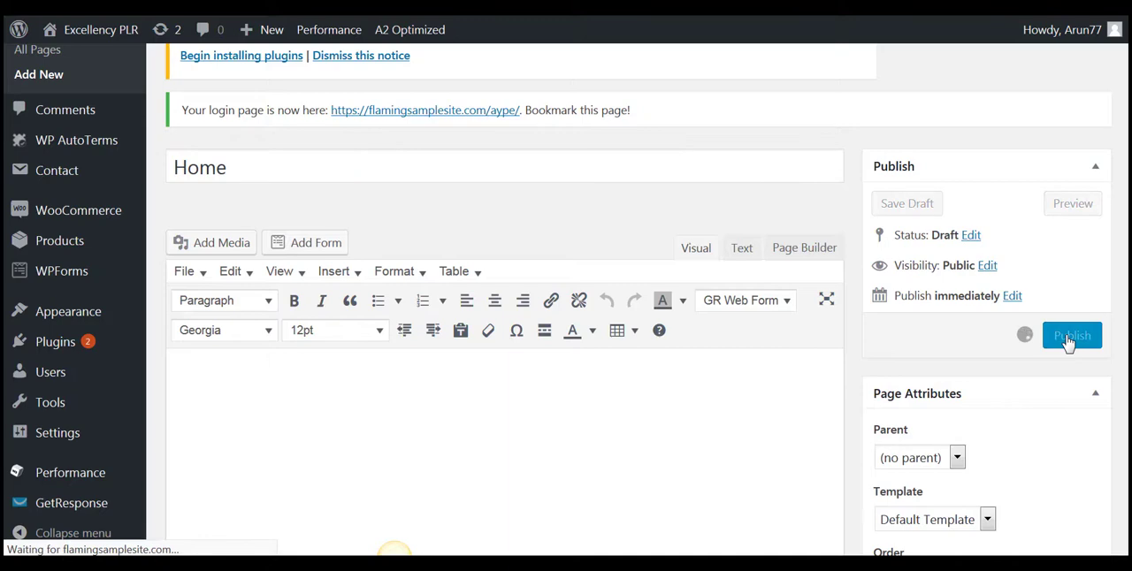
- Open the published Home page from its permalink in a new window and copy its full URL
scroll(1023, 331, "down", 2)
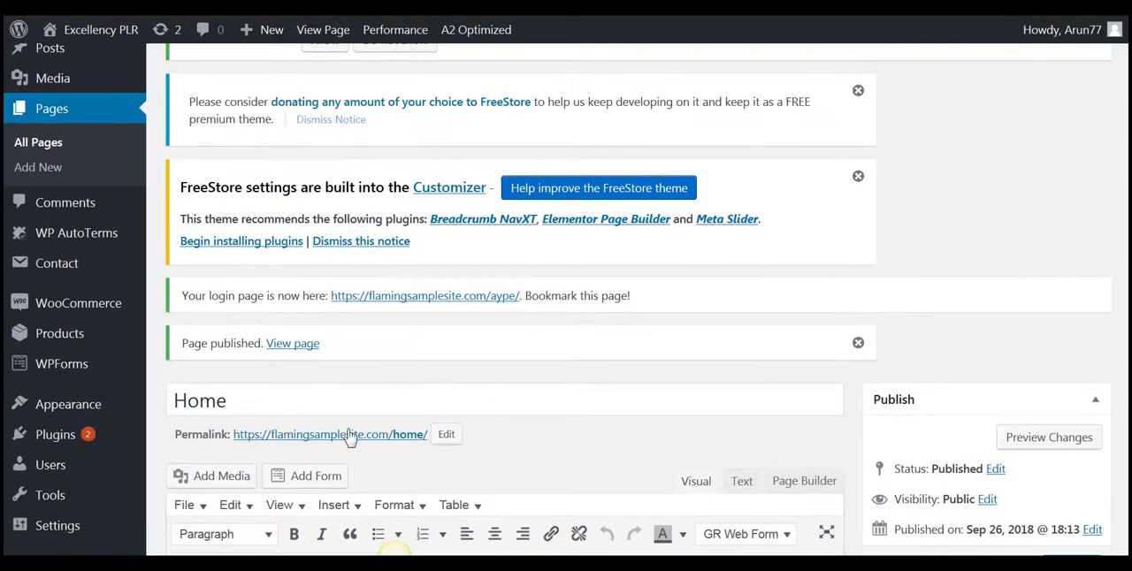
right_click(352, 437)
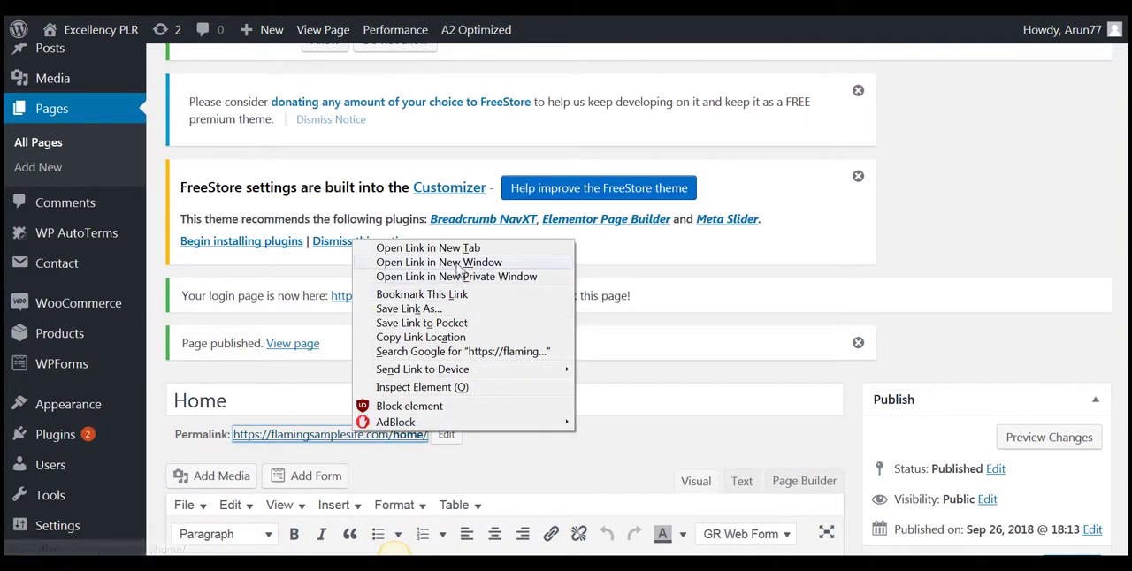
left_click(459, 263)
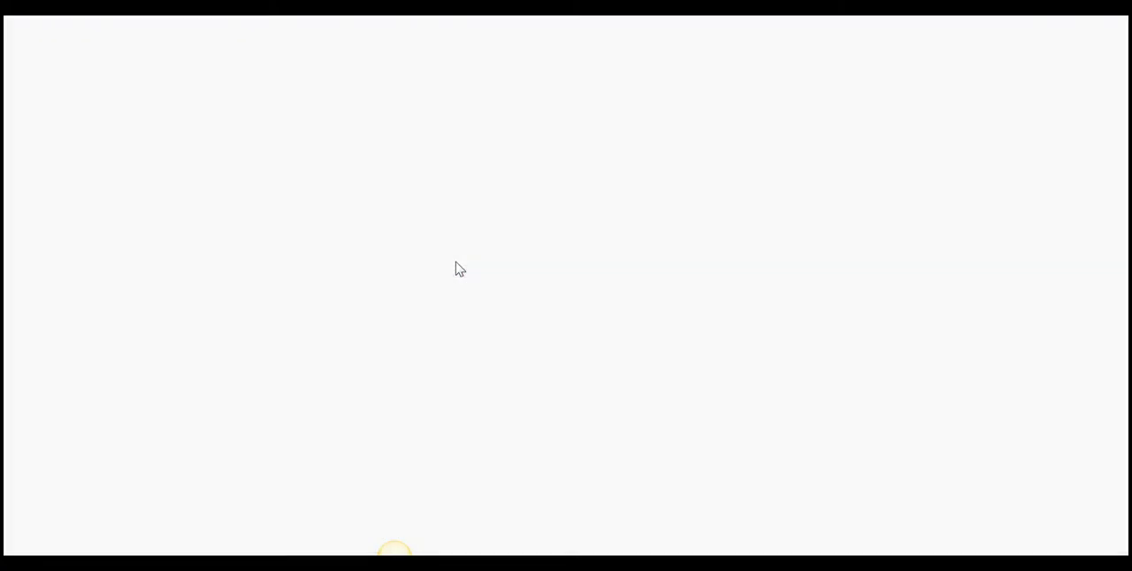
left_click_drag(546, 26, 227, 47)
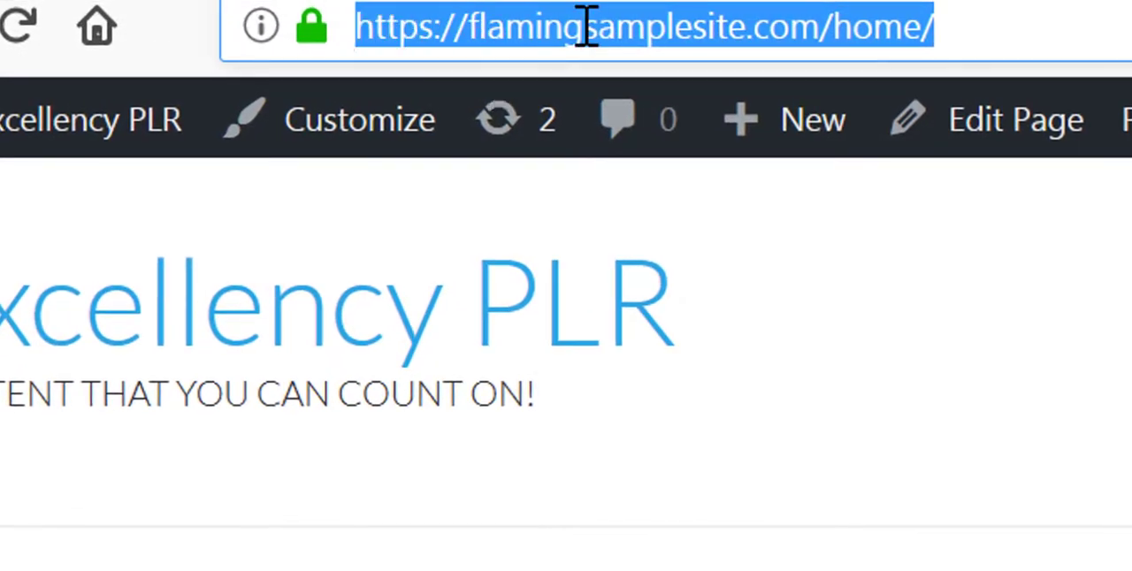
right_click(588, 24)
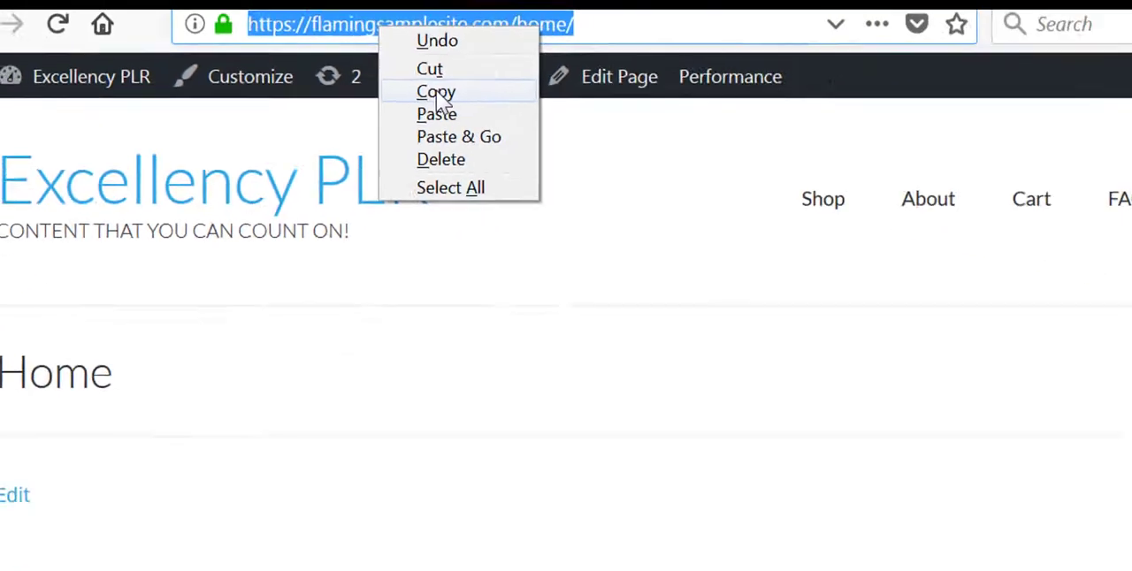
left_click(687, 146)
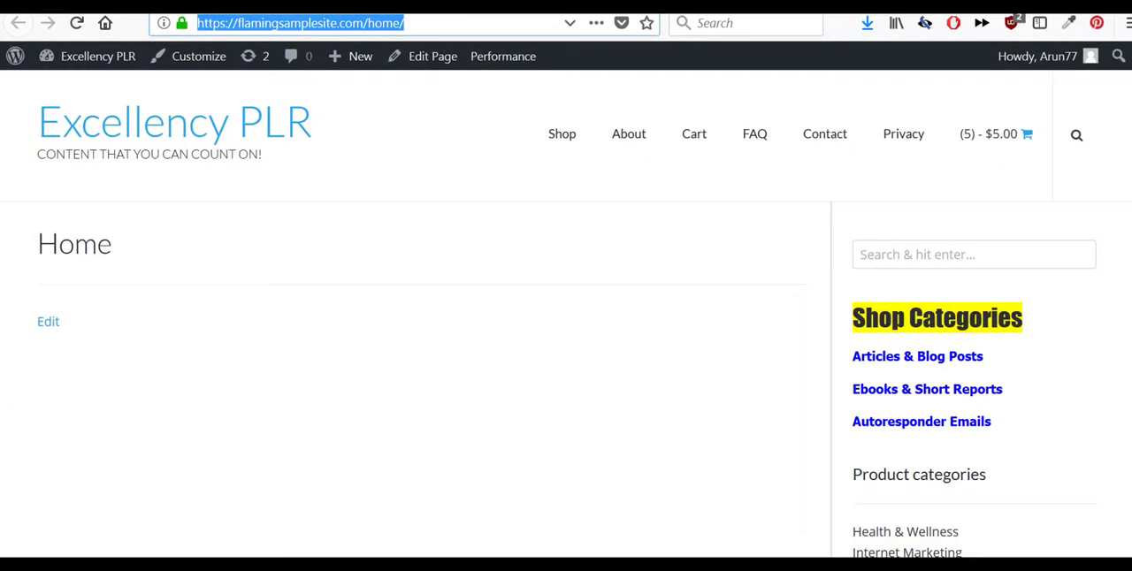
- Return to the WordPress admin, open the Primary menu for editing, and expand the options for adding custom links
left_click(393, 563)
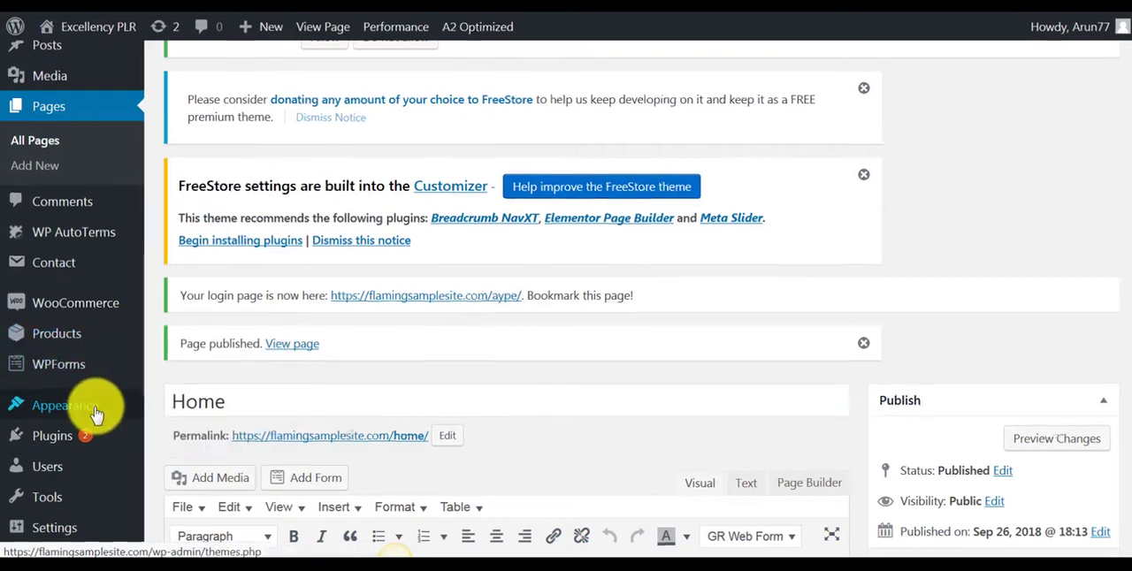
mouse_move(95, 414)
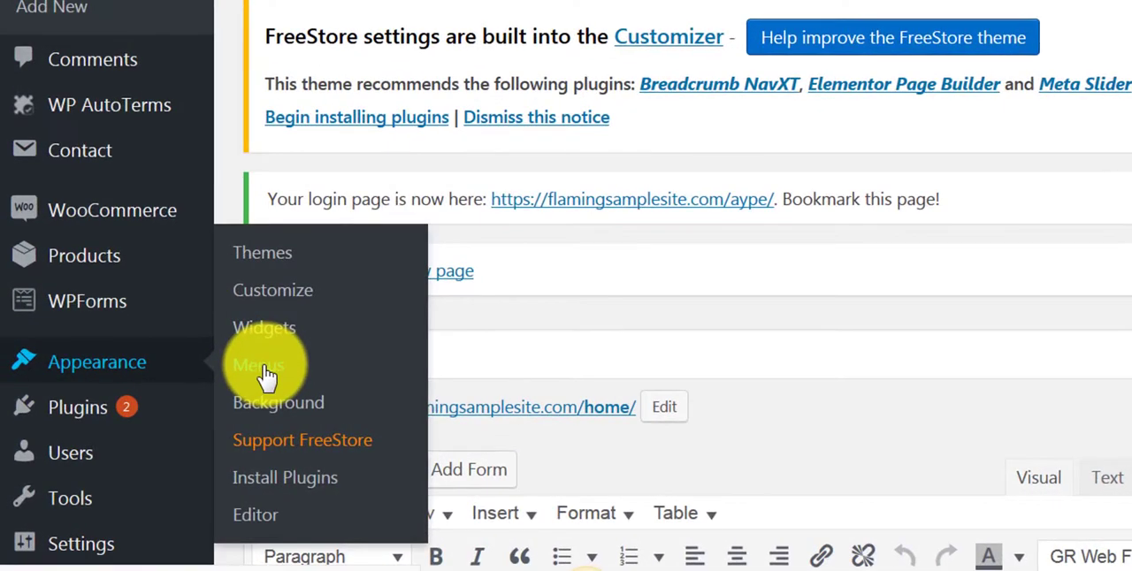
left_click(265, 370)
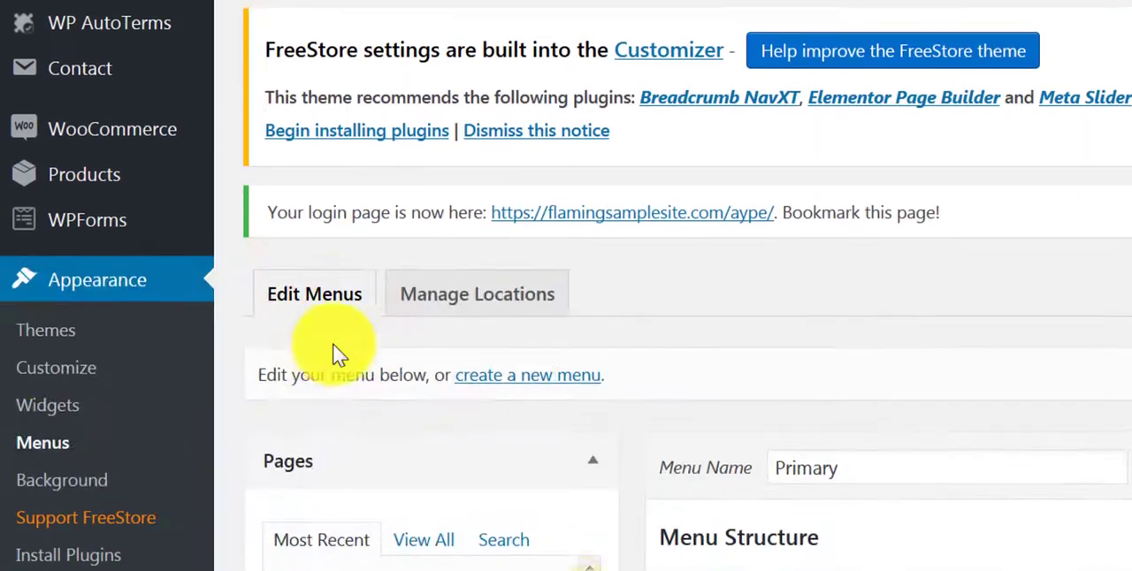
scroll(333, 354, "down", 5)
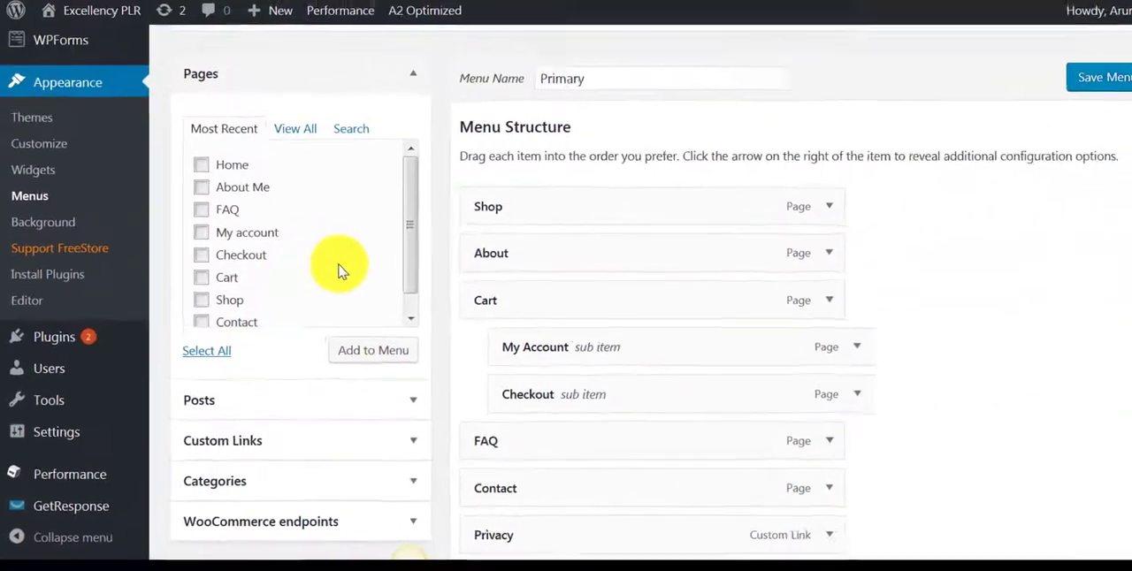
scroll(459, 179, "down", 1)
scroll(395, 447, "down", 3)
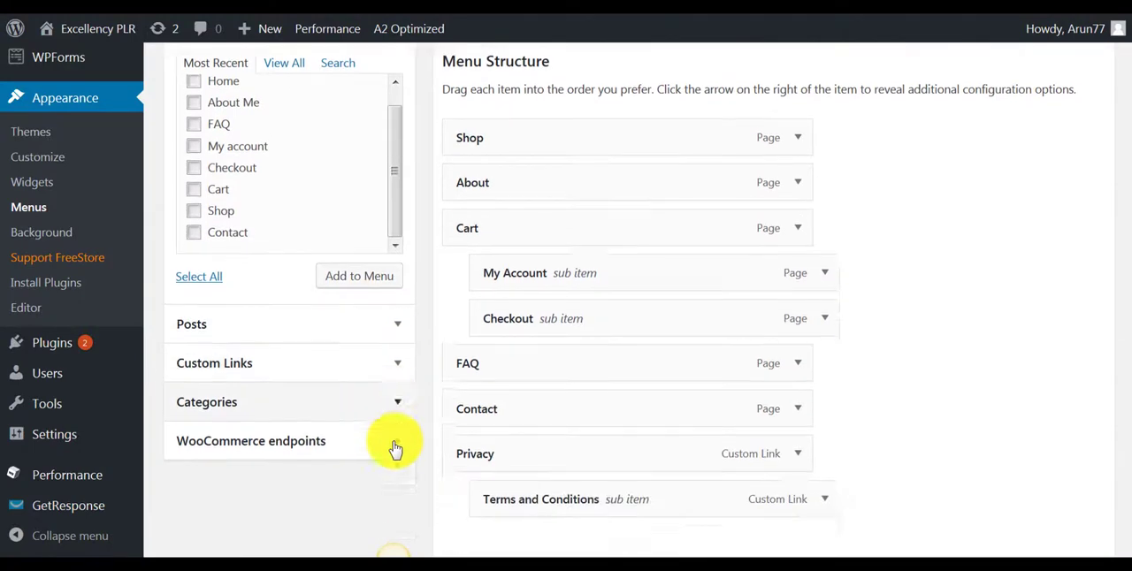
left_click(392, 257)
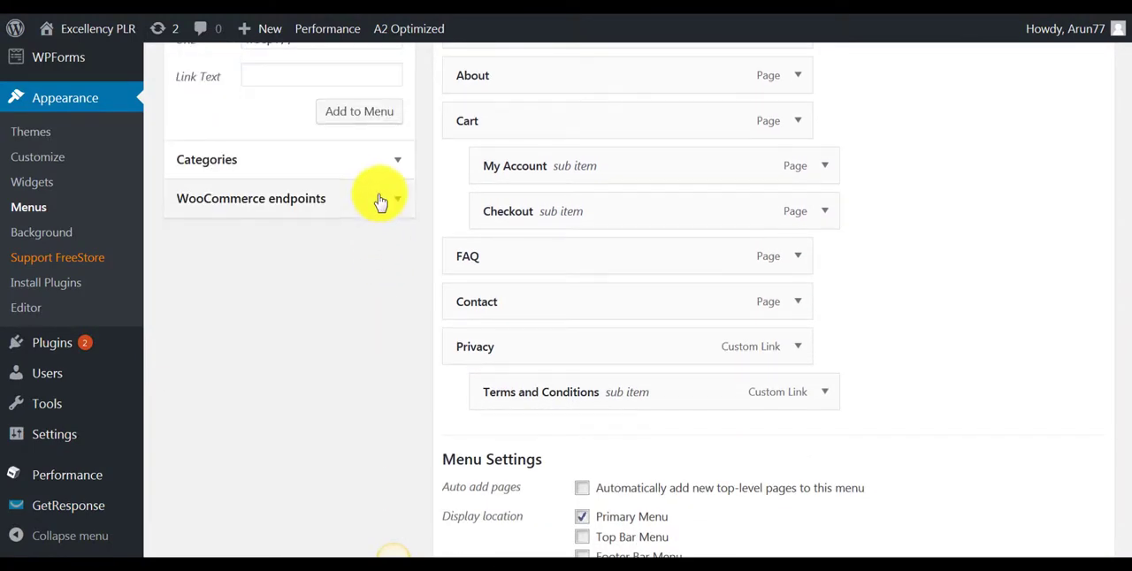
scroll(379, 197, "up", 3)
left_click_drag(323, 222, 239, 219)
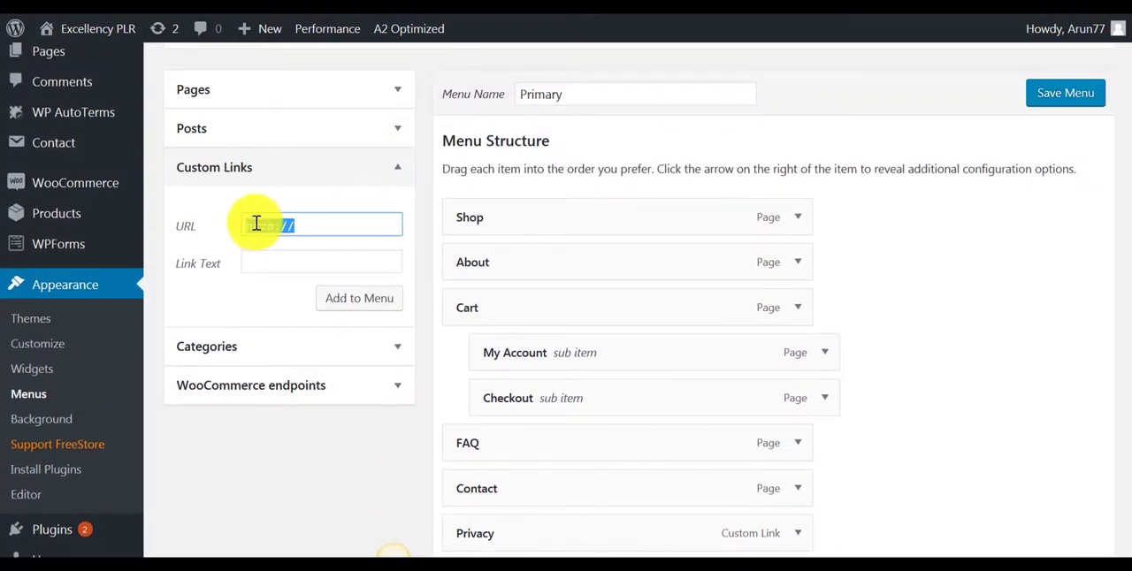
right_click(255, 222)
left_click(294, 281)
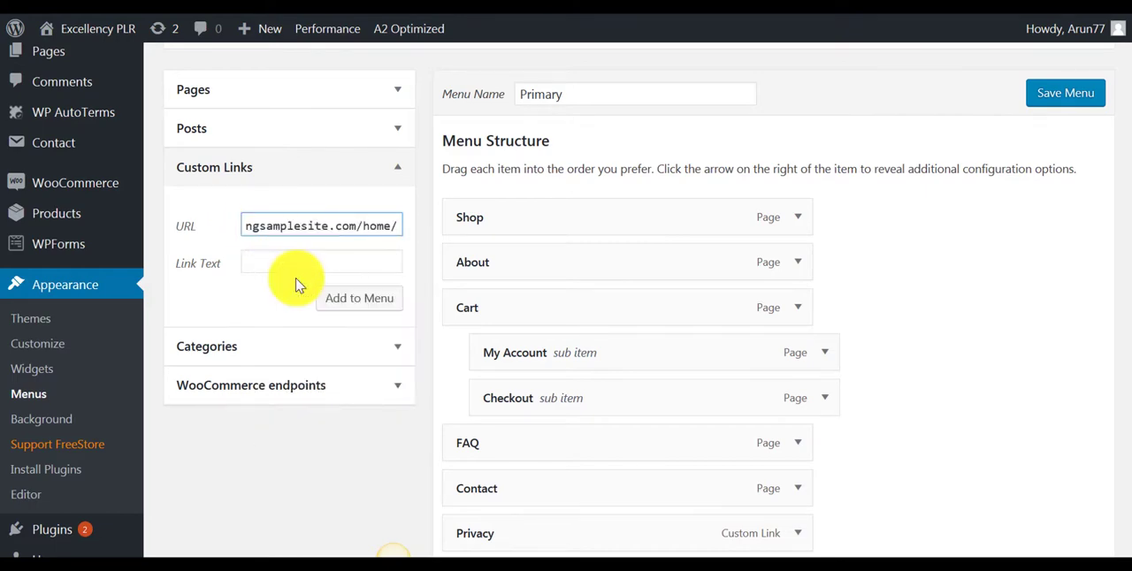
left_click(319, 259)
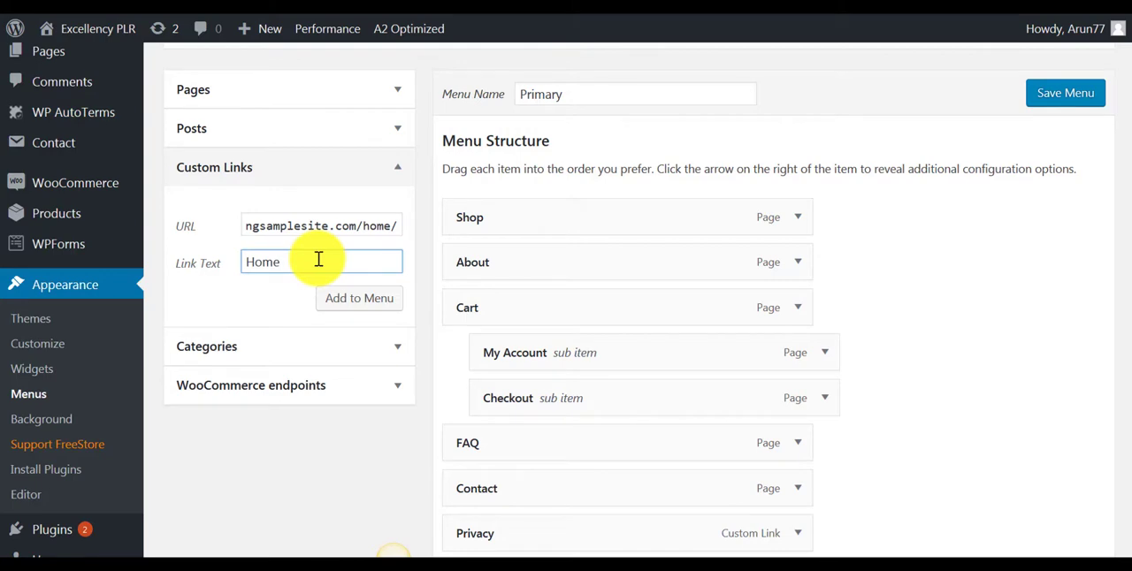
left_click(350, 301)
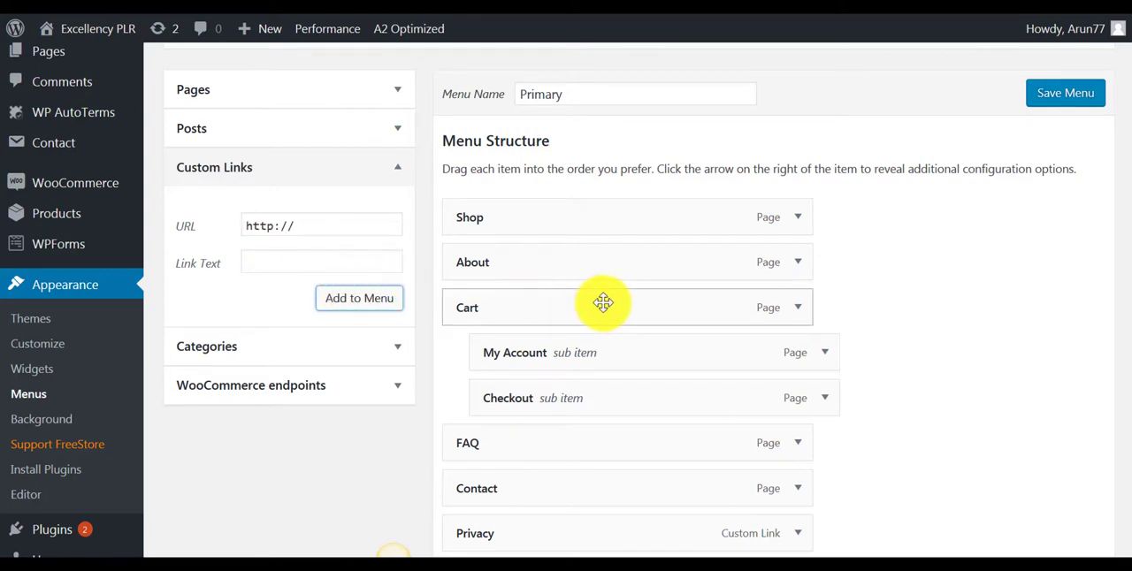
- Move the Home custom link to the first place in the Primary menu, above Shop, and save the menu
scroll(603, 303, "down", 3)
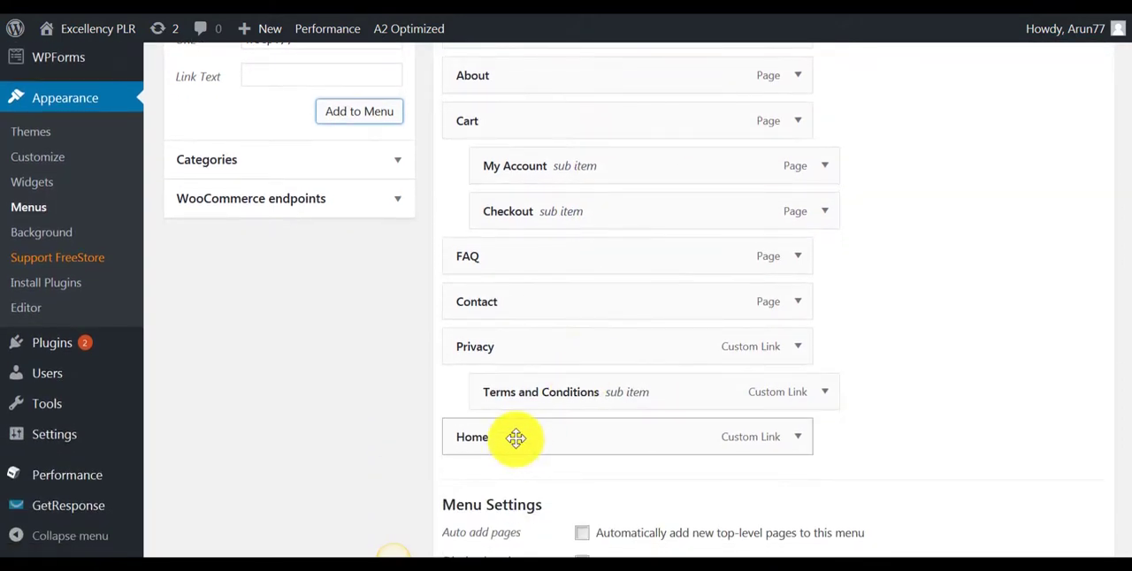
left_click_drag(515, 437, 492, 308)
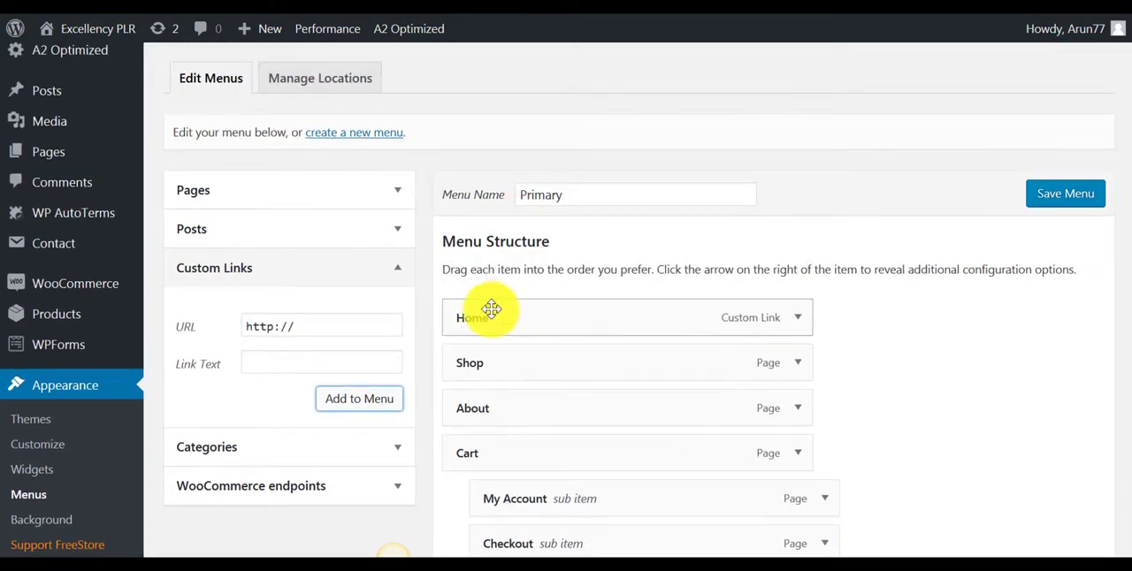
left_click(1048, 204)
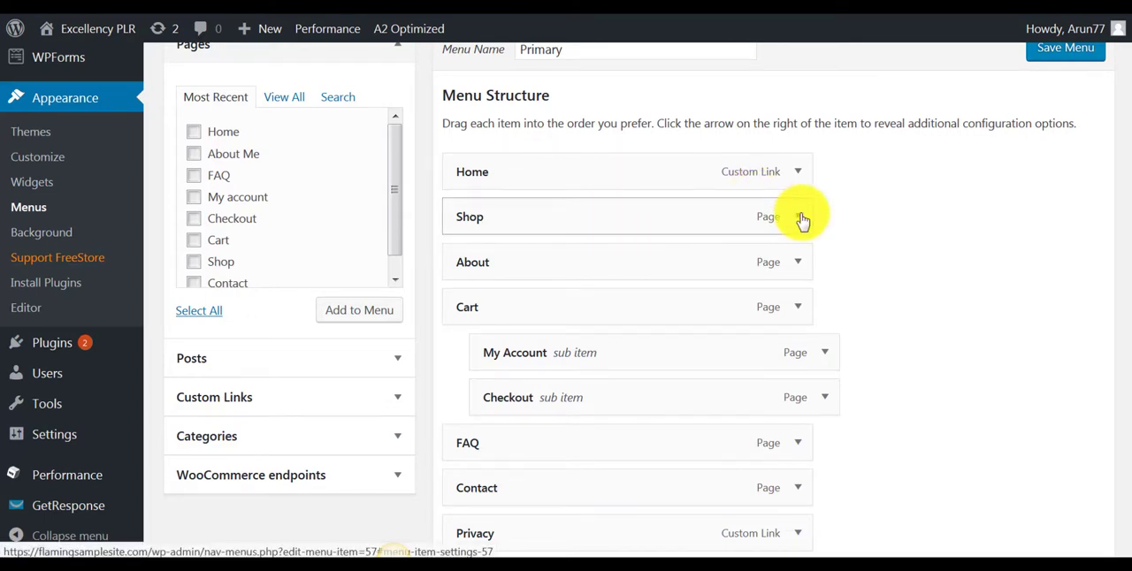
- Review the saved menu structure and check the address of the store's front page in the browser
scroll(778, 205, "up", 1)
scroll(663, 207, "down", 2)
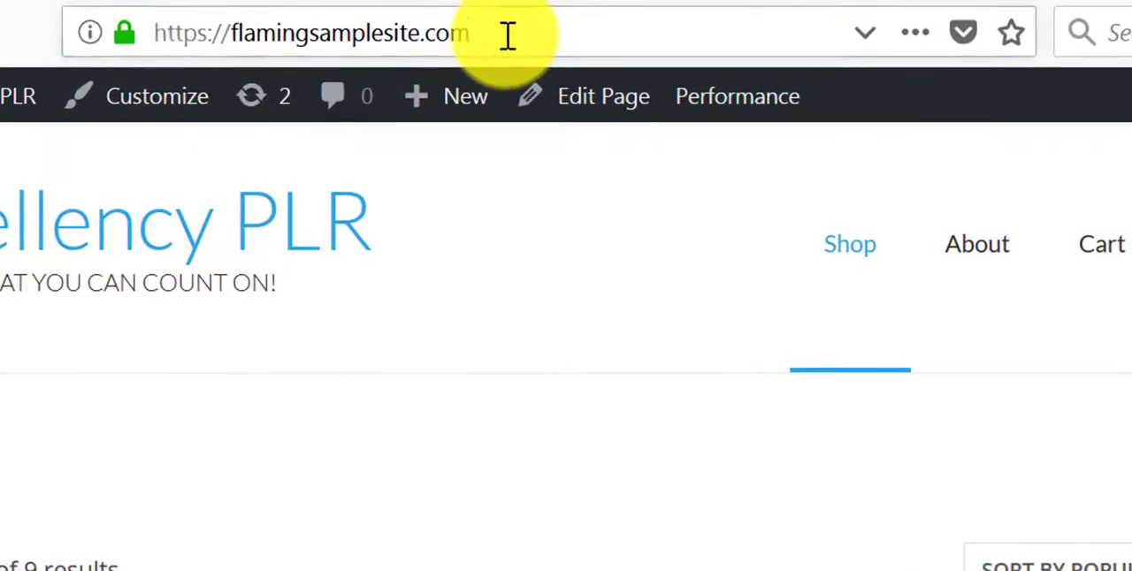
left_click(384, 31)
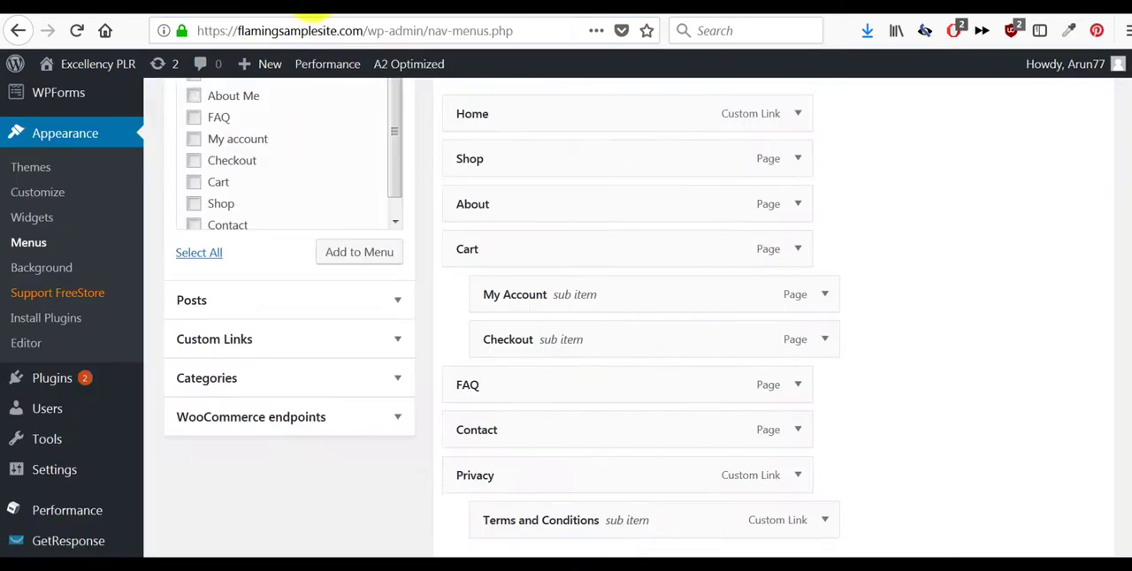
- In the Reading settings, set the static homepage to the Home page and save the changes
scroll(177, 271, "down", 1)
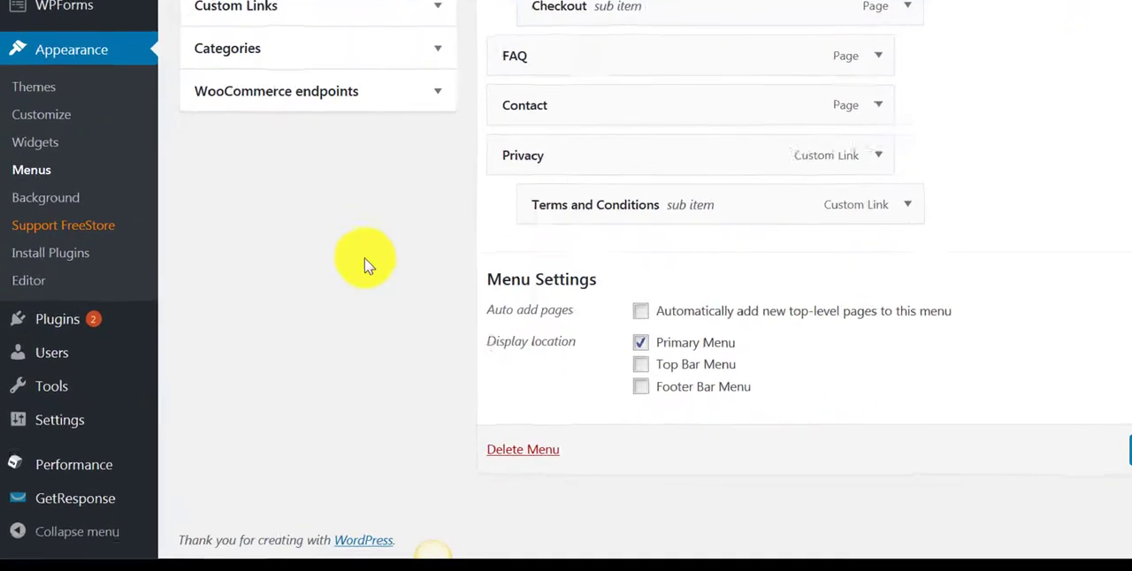
mouse_move(82, 434)
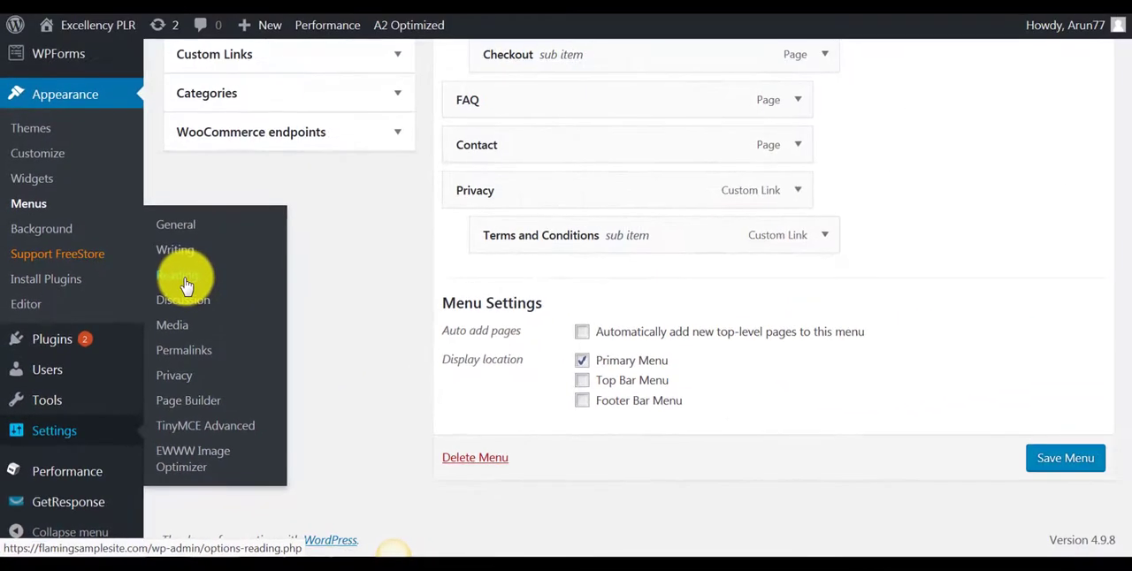
left_click(186, 285)
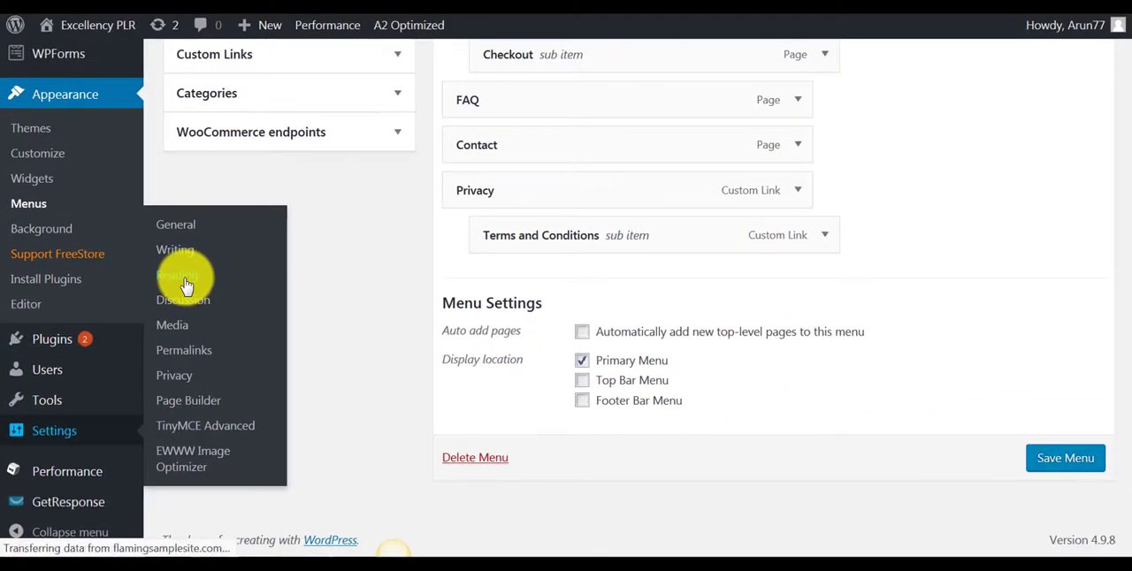
scroll(596, 301, "down", 2)
scroll(598, 300, "down", 3)
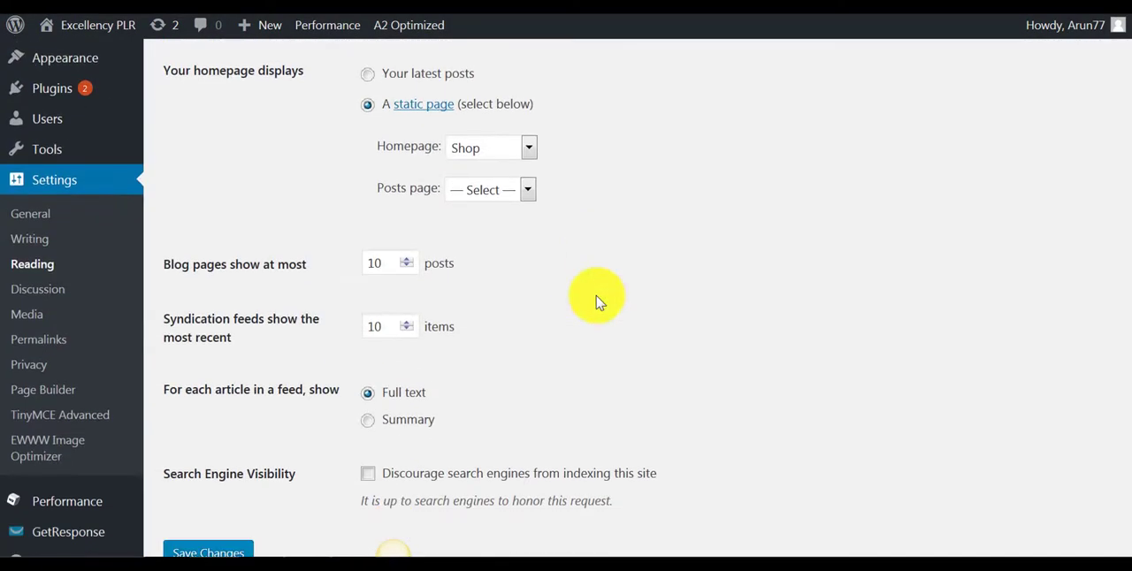
scroll(610, 304, "up", 1)
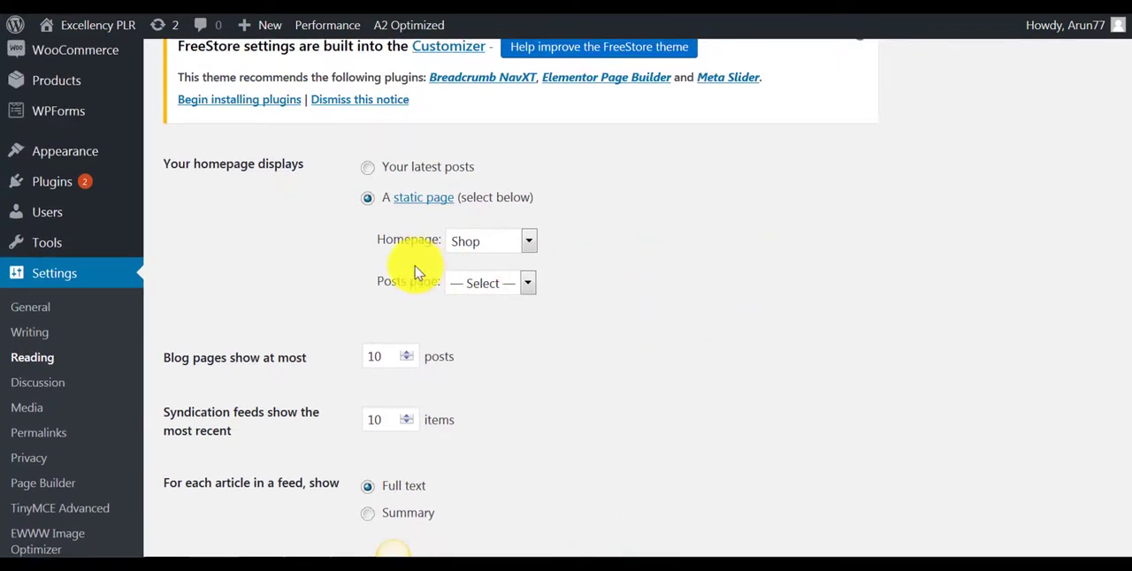
left_click(529, 241)
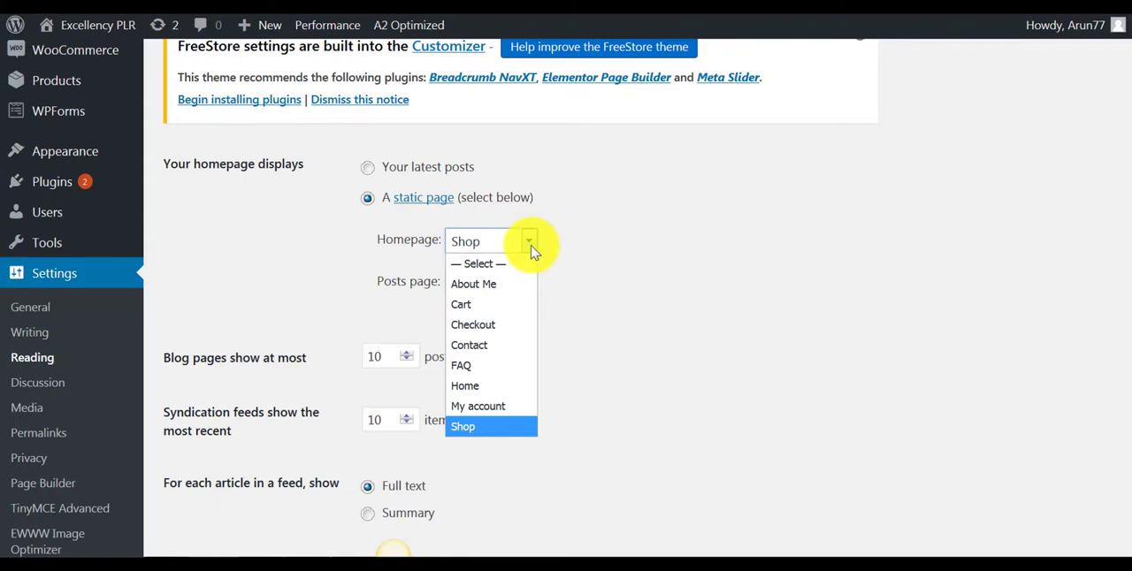
left_click(485, 387)
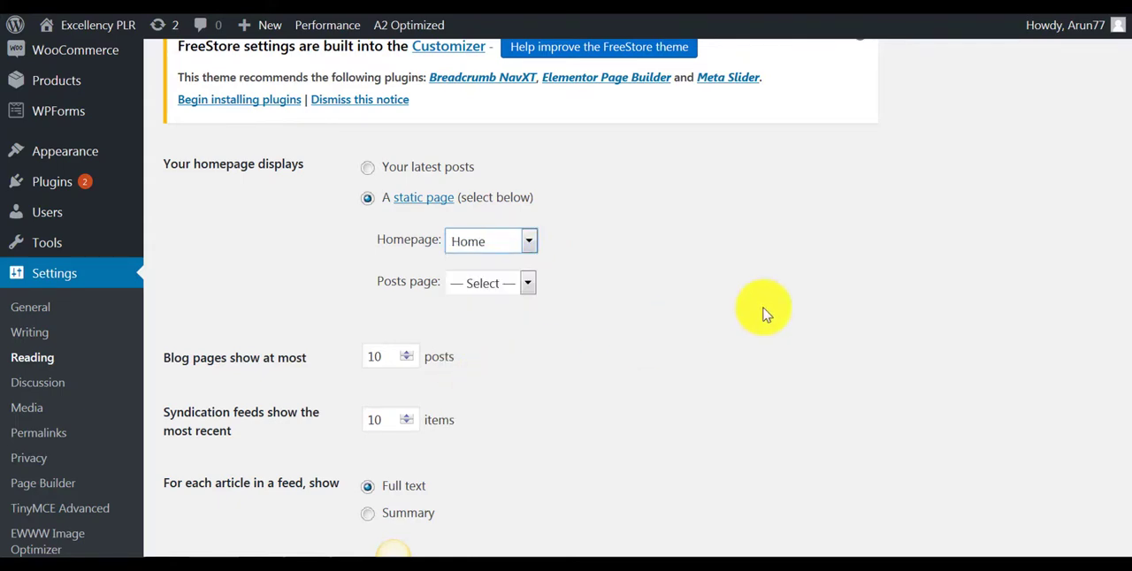
scroll(766, 314, "down", 2)
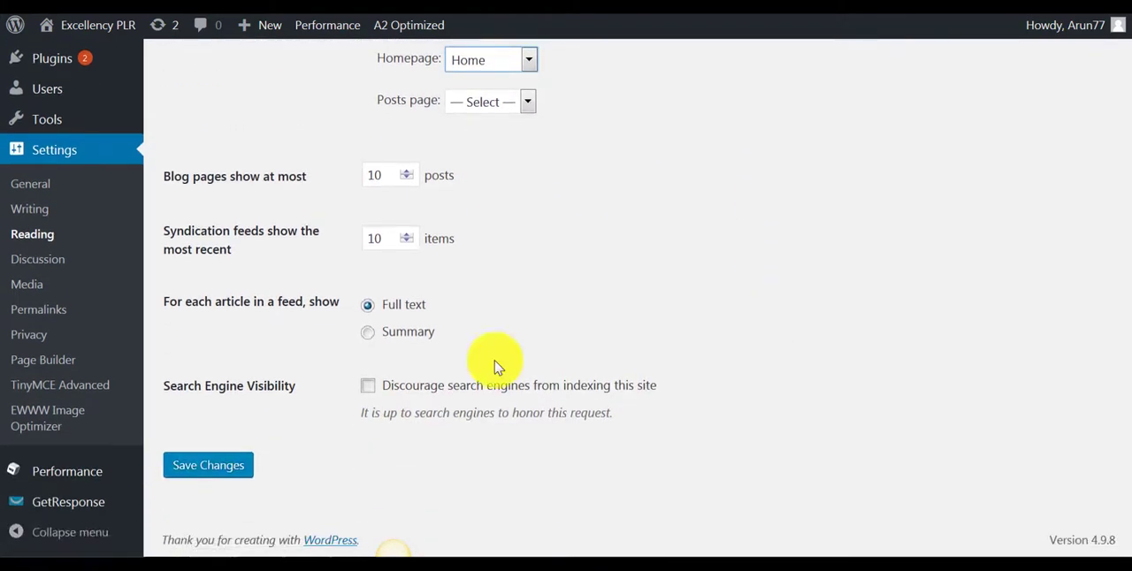
left_click(200, 466)
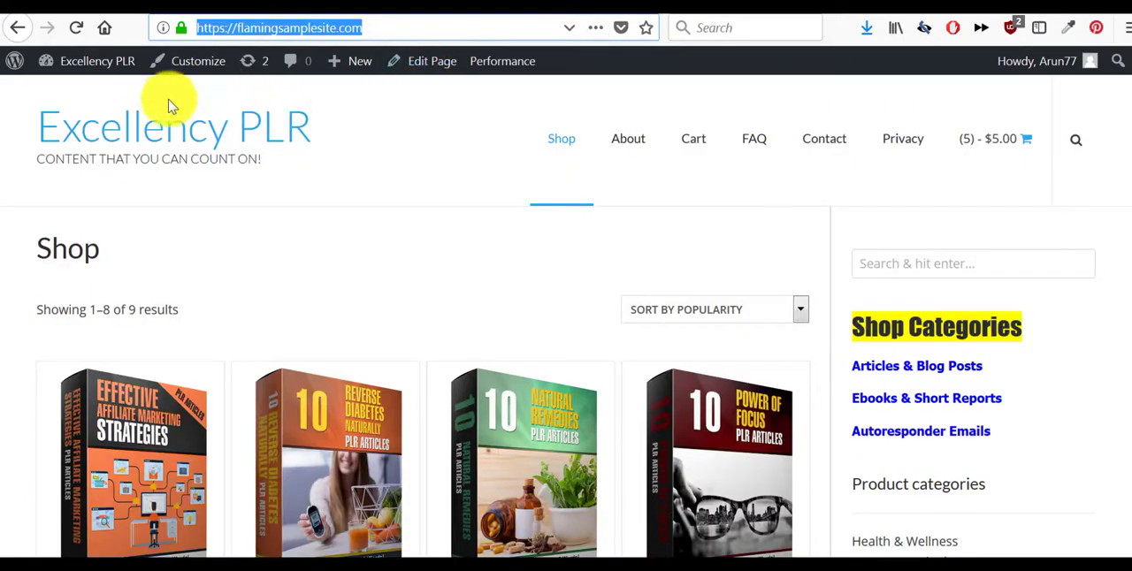
- Reload the store's front page to check the new homepage, and view the Shop page from the site navigation
left_click(78, 31)
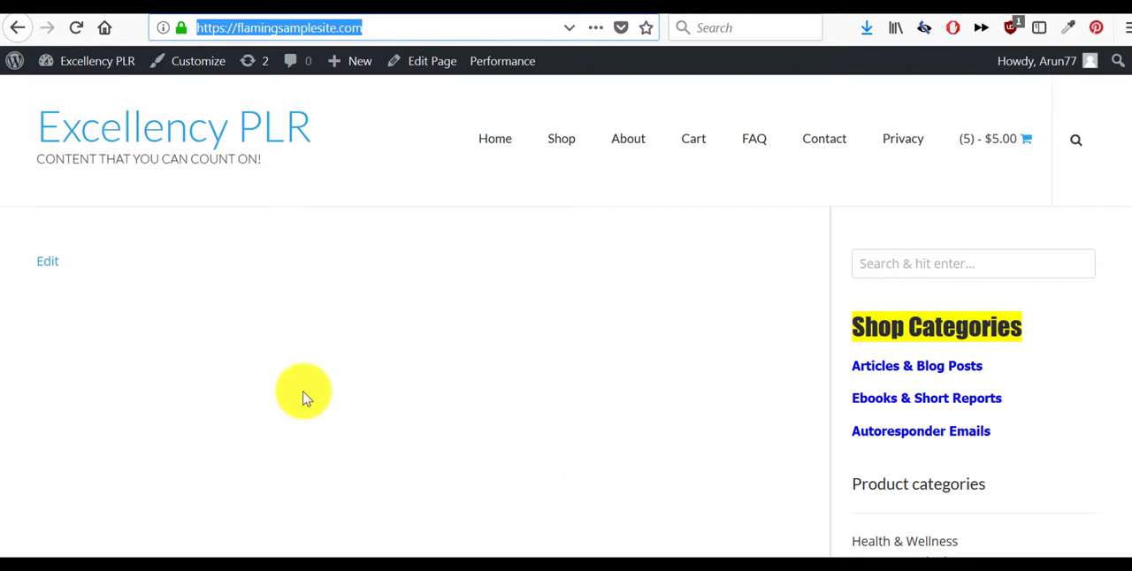
left_click(561, 145)
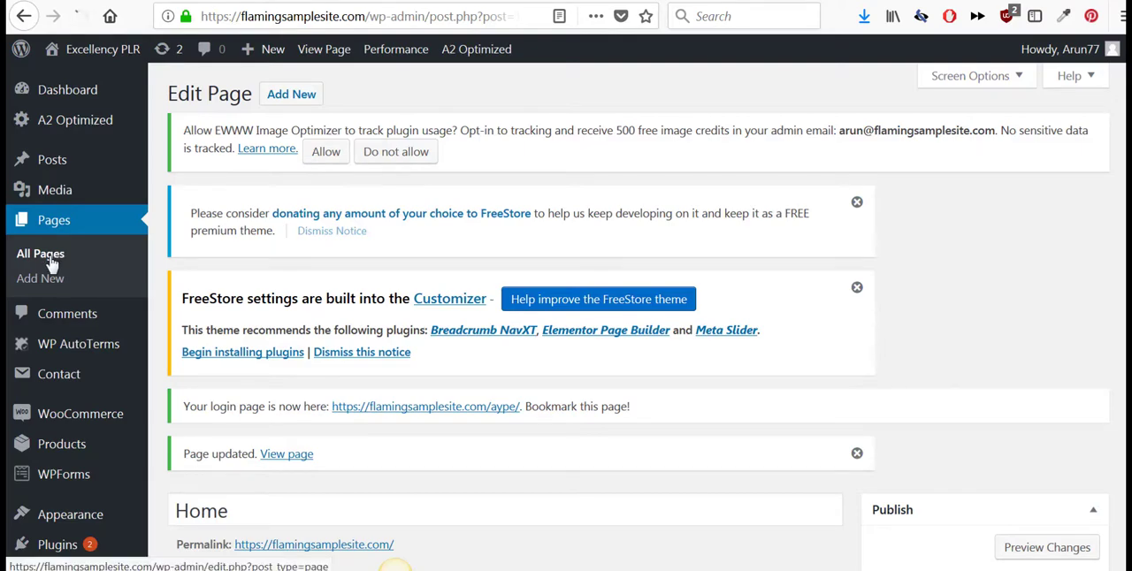
- Open the Home page for editing from the list of all pages and set its template to Full Width
scroll(374, 278, "down", 5)
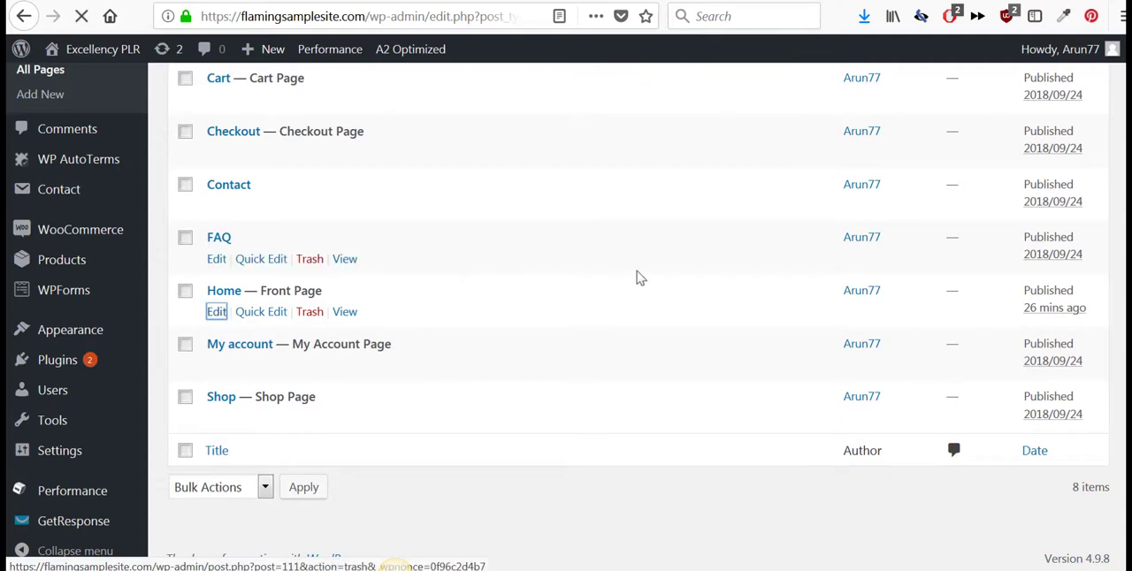
scroll(856, 277, "down", 2)
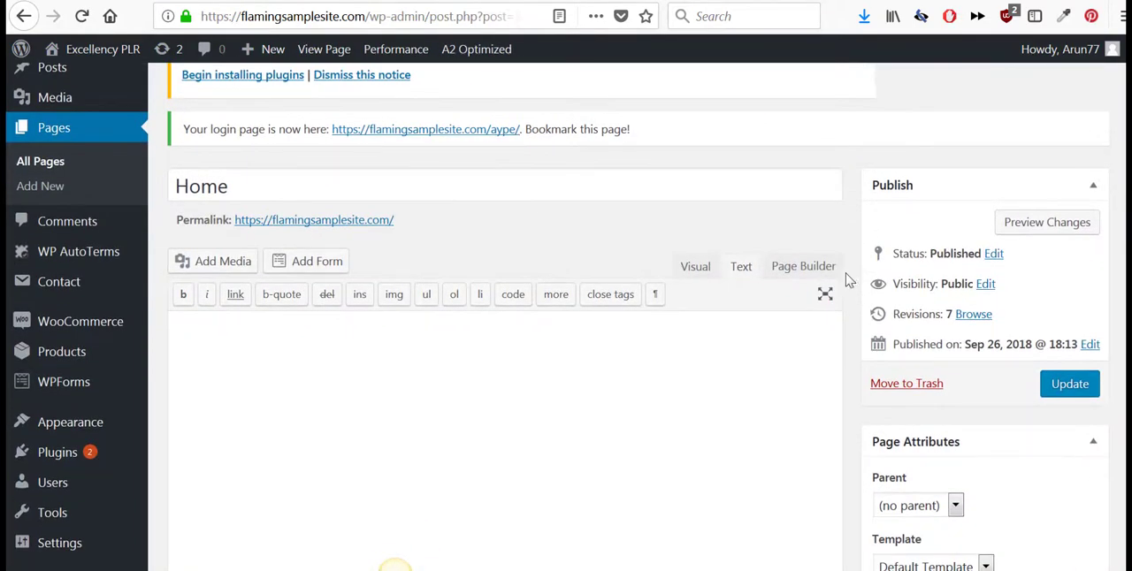
scroll(848, 278, "down", 3)
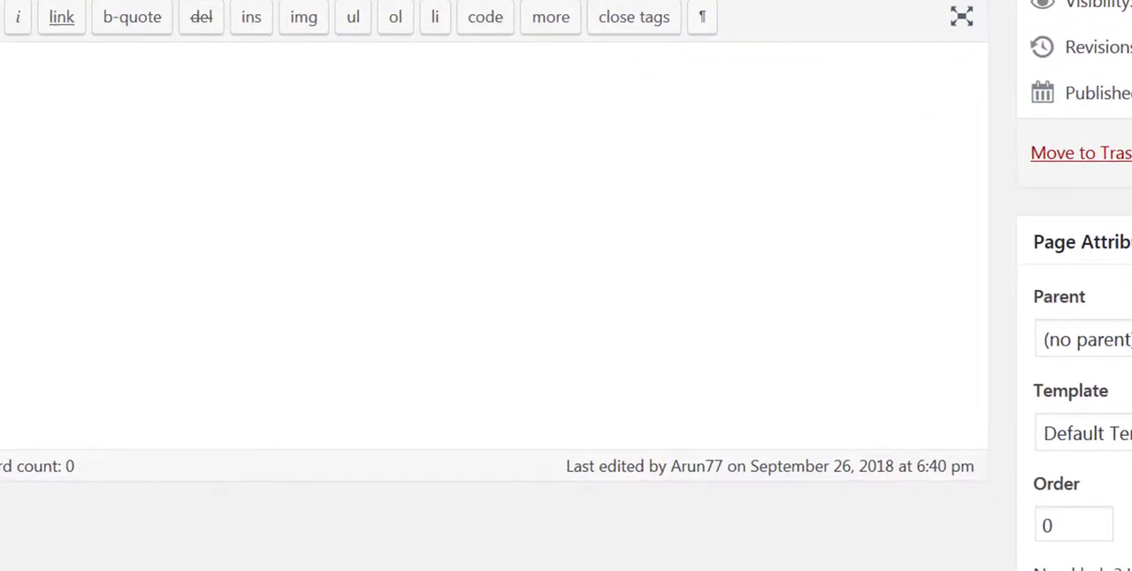
left_click(1112, 434)
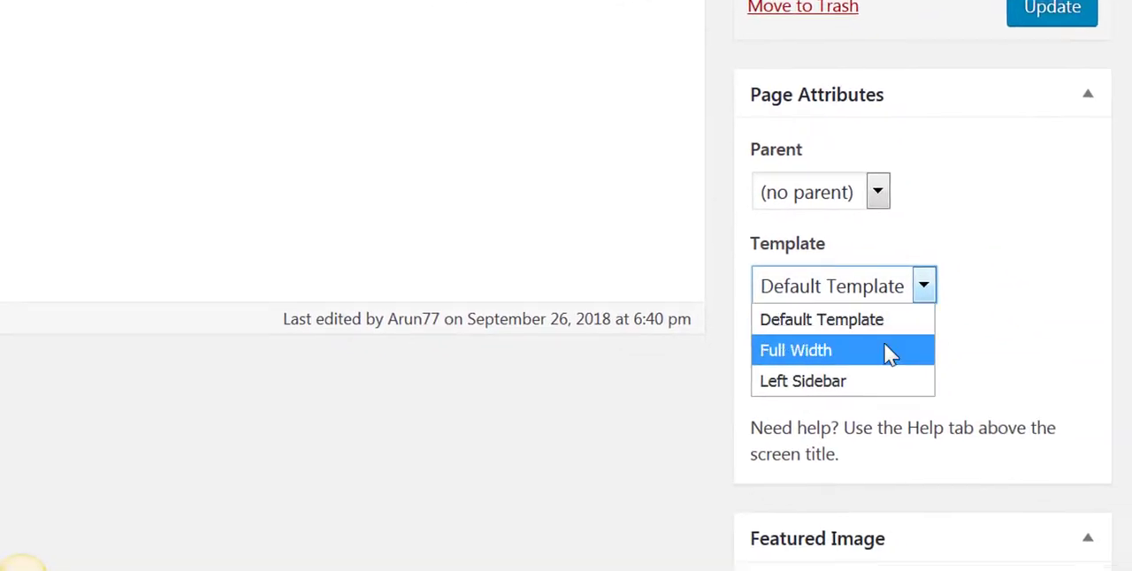
left_click(875, 347)
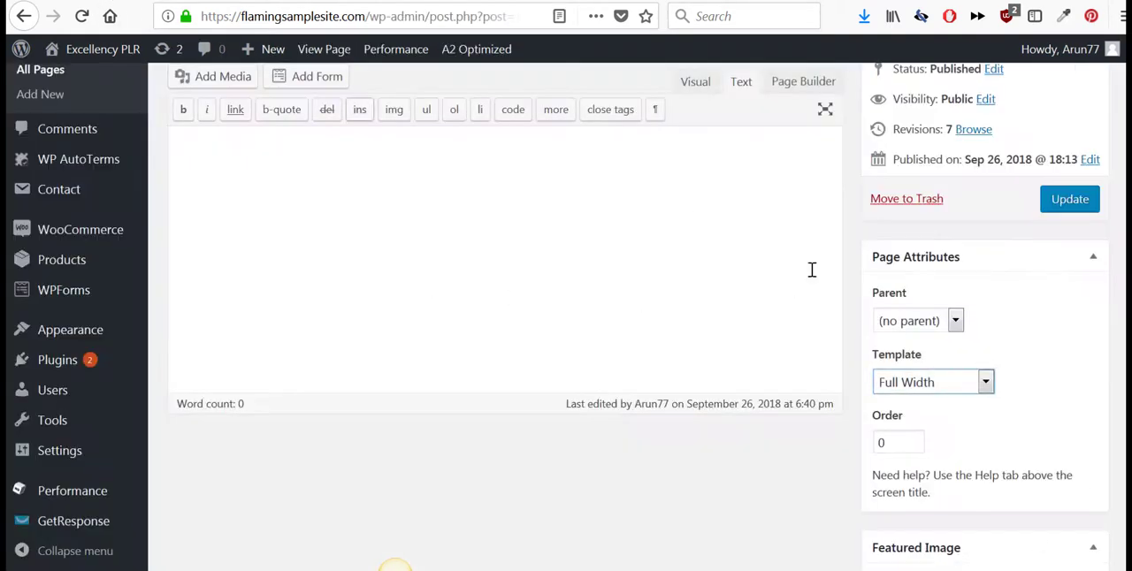
- Switch the Home page's content to Page Builder and insert a new row with 1 column
scroll(624, 263, "up", 4)
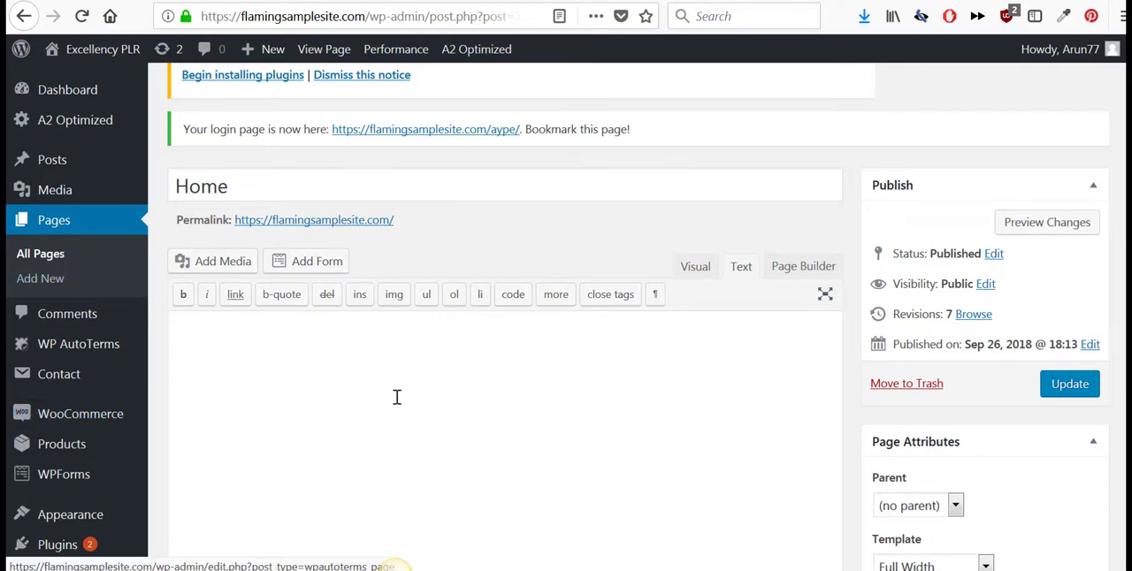
left_click(803, 268)
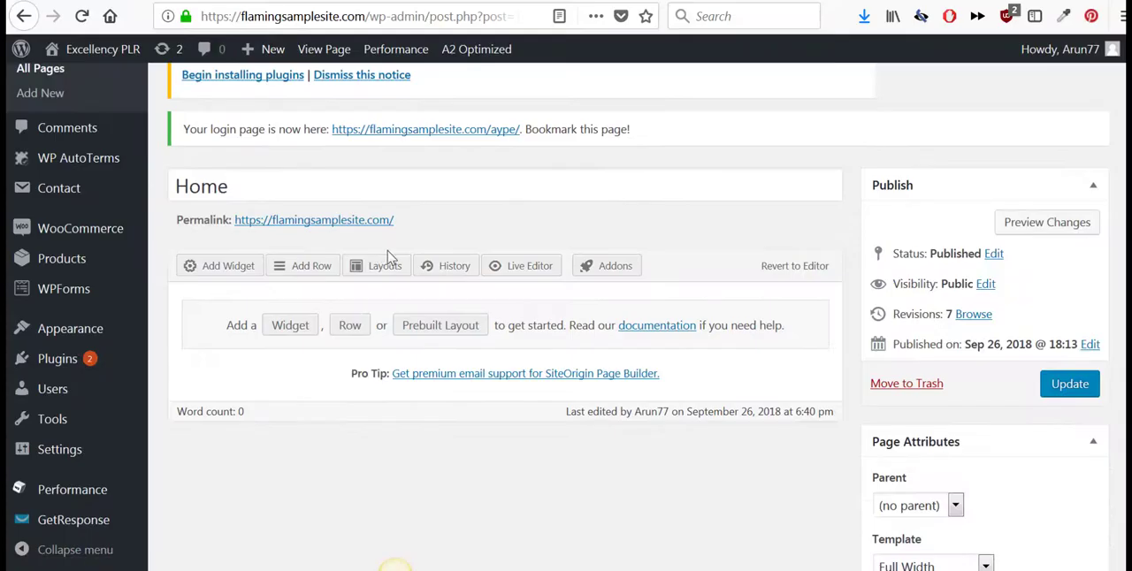
left_click(315, 274)
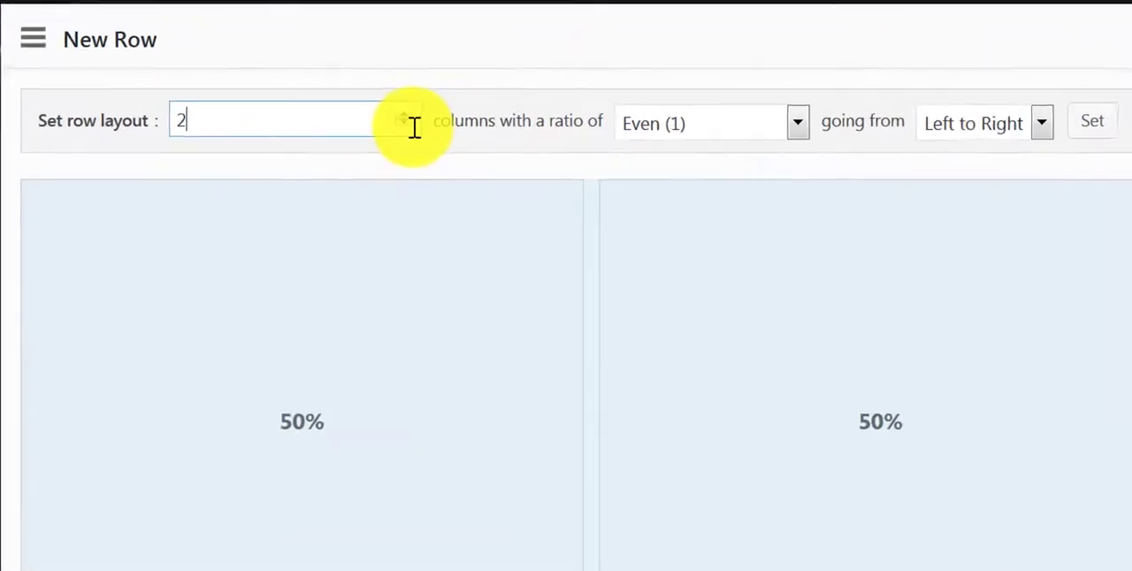
left_click(427, 120)
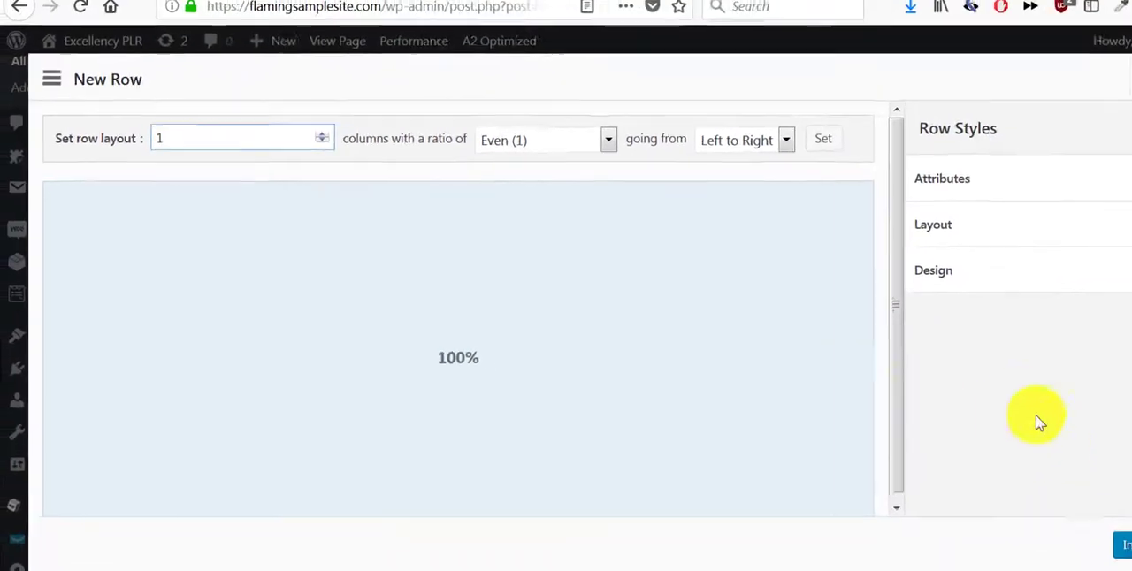
left_click(1093, 531)
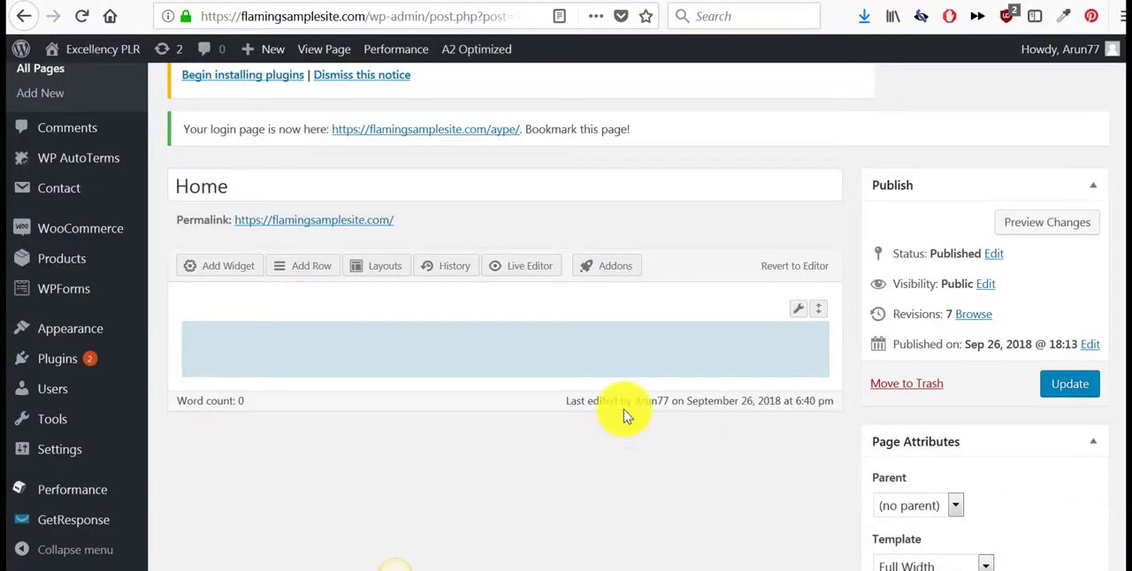
- Add a Visual Editor widget to the new single-column row of the Home page
left_click(292, 345)
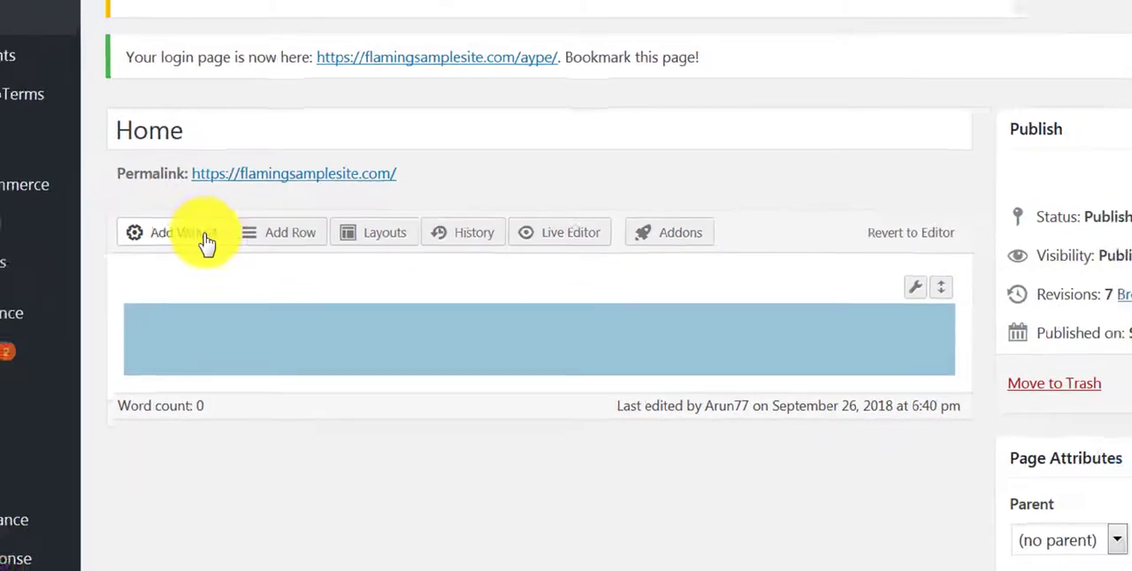
left_click(204, 240)
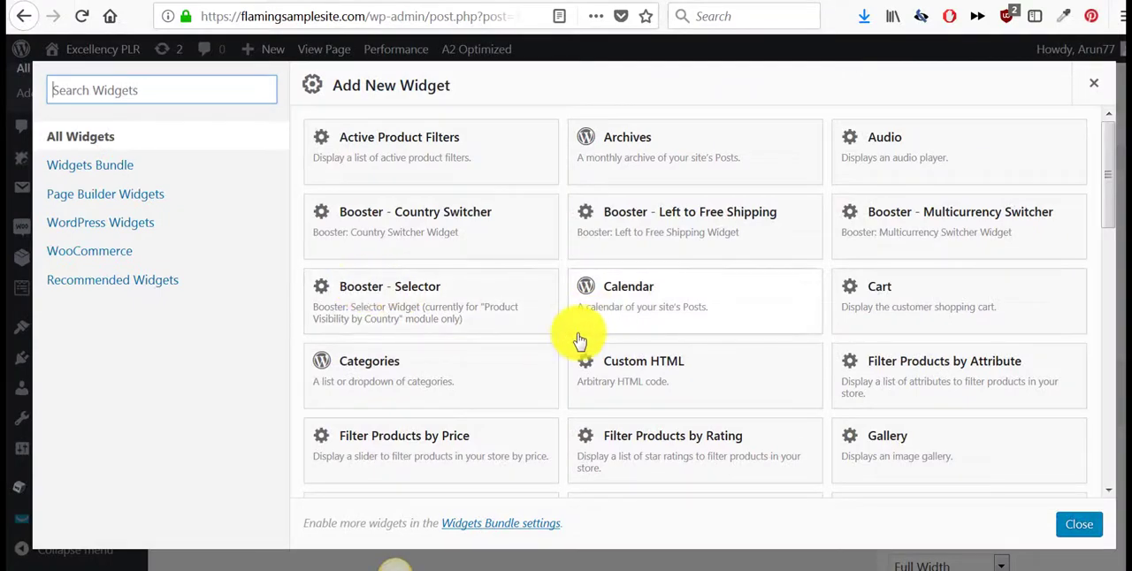
scroll(579, 340, "down", 5)
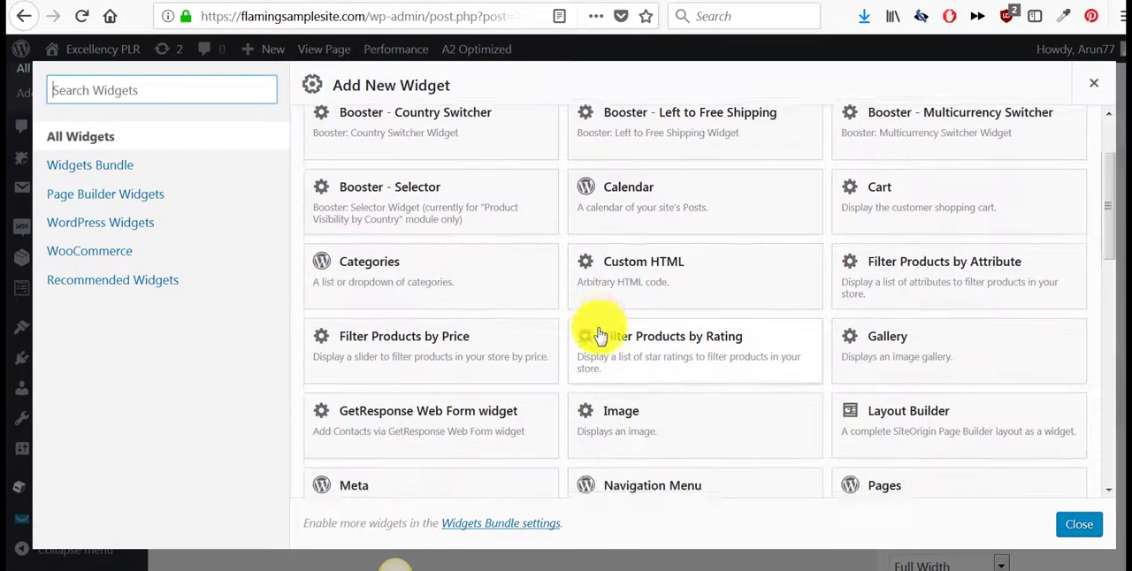
scroll(676, 340, "down", 5)
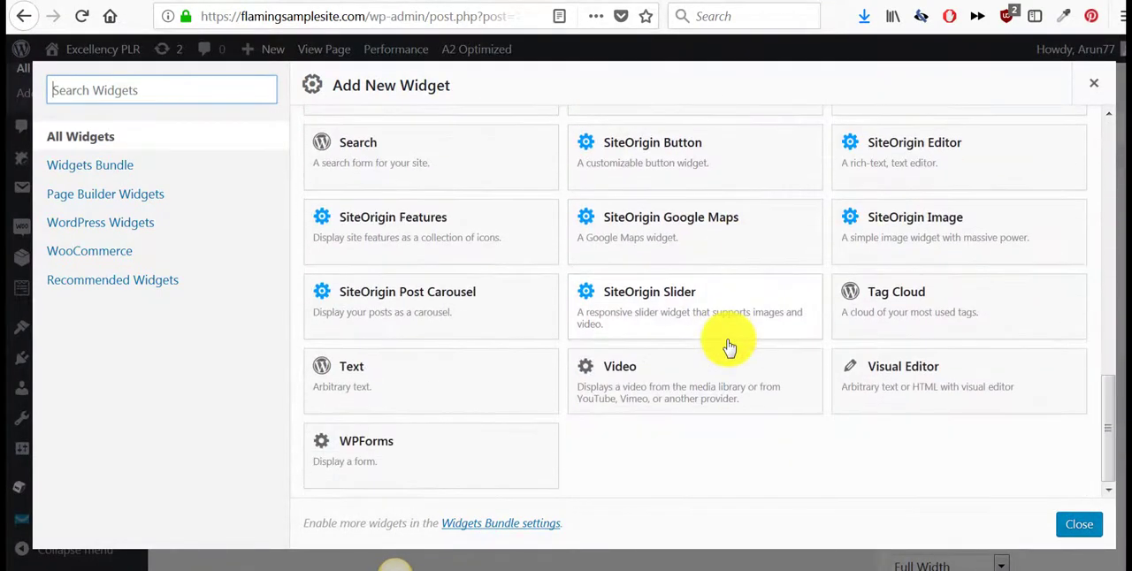
left_click(922, 379)
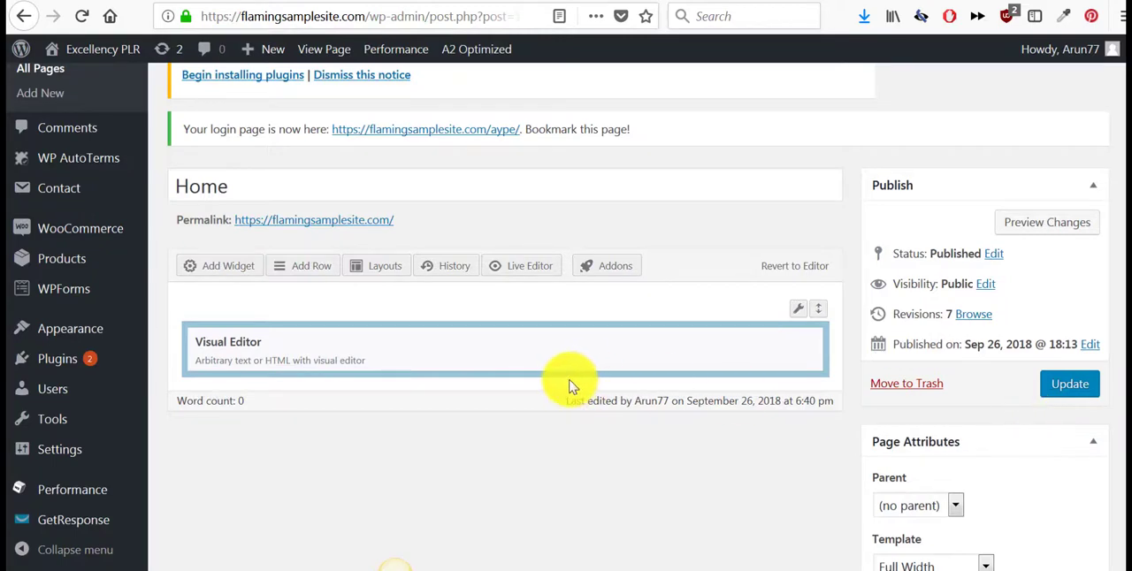
- Edit the Visual Editor widget, centre its paragraph, and insert the gr.png free-PLR banner from the media library
mouse_move(581, 341)
left_click(717, 346)
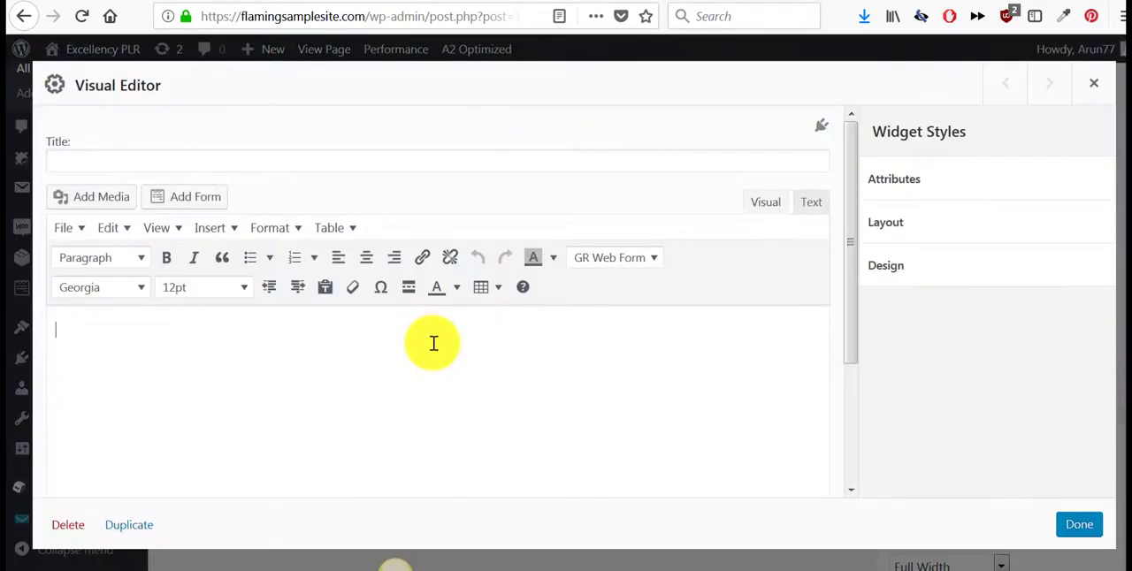
left_click(367, 260)
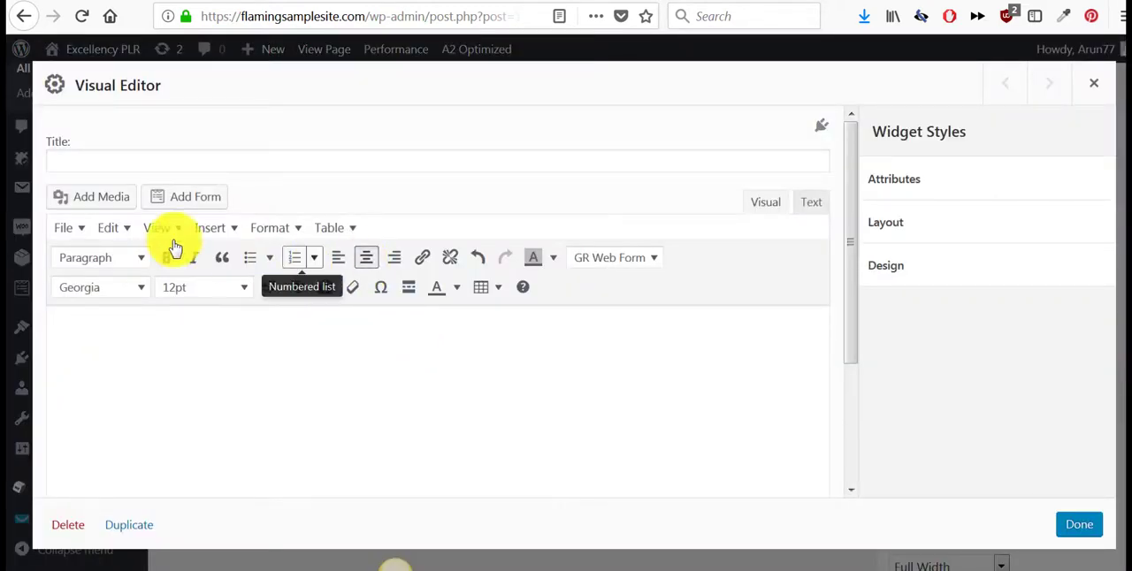
left_click(104, 203)
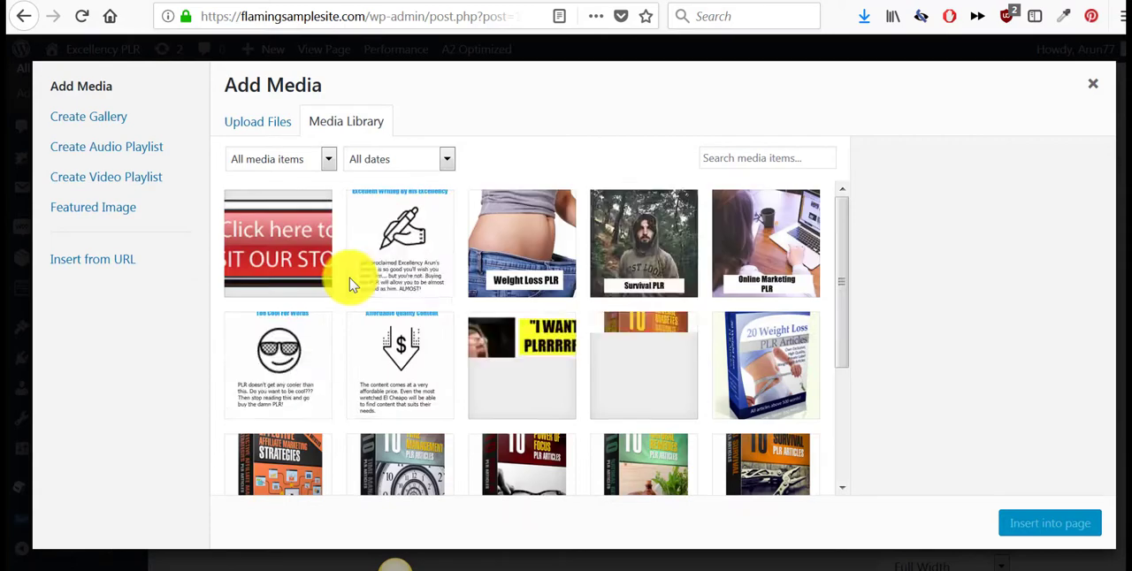
left_click(513, 362)
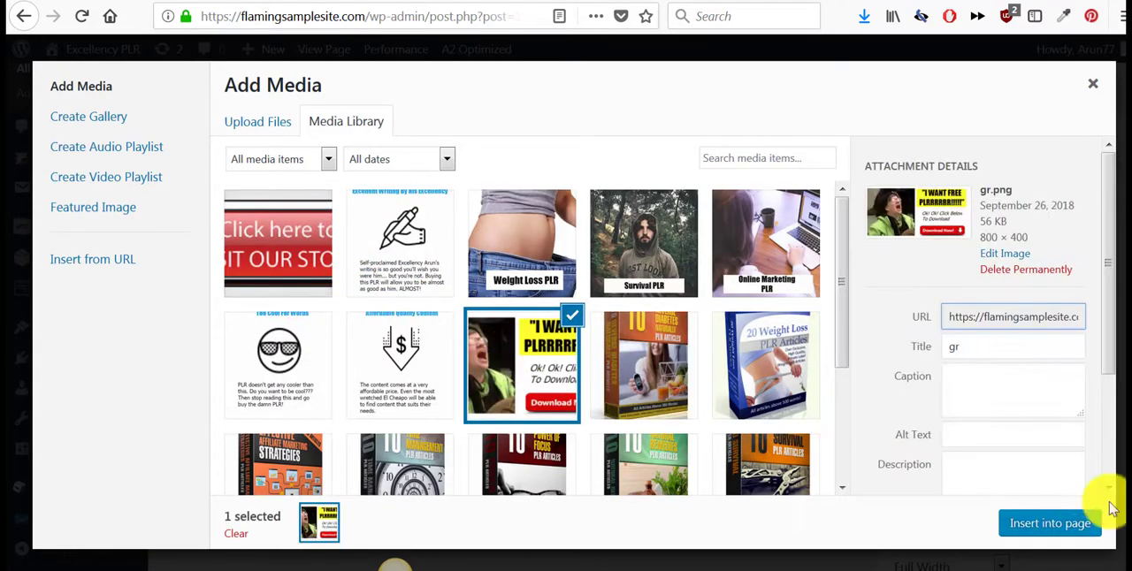
left_click(1052, 528)
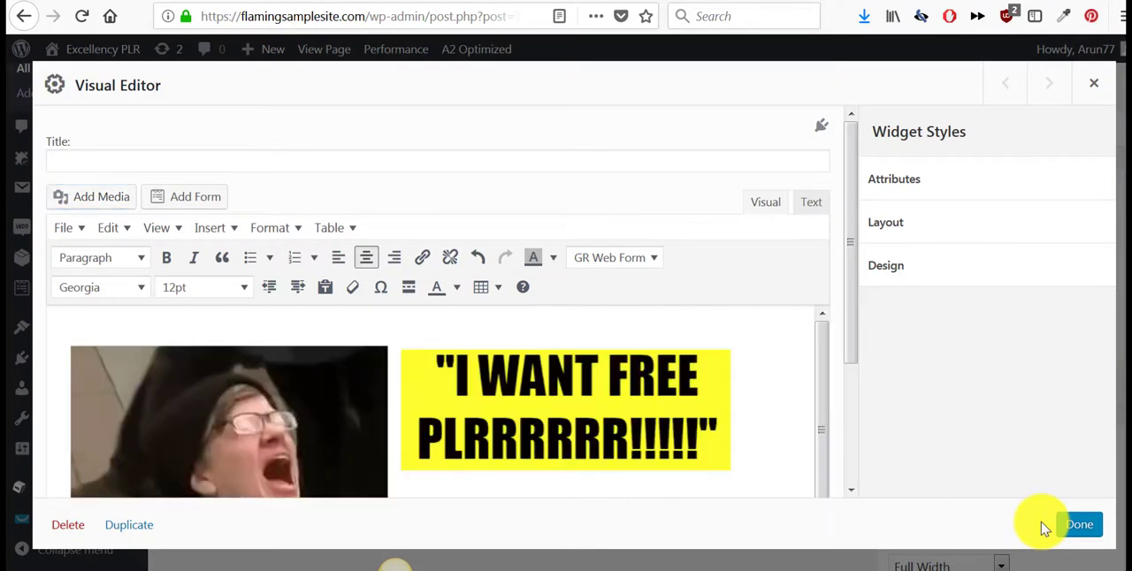
- Centre the inserted free-PLR banner image in the Visual Editor widget and check how it looks
scroll(555, 398, "down", 2)
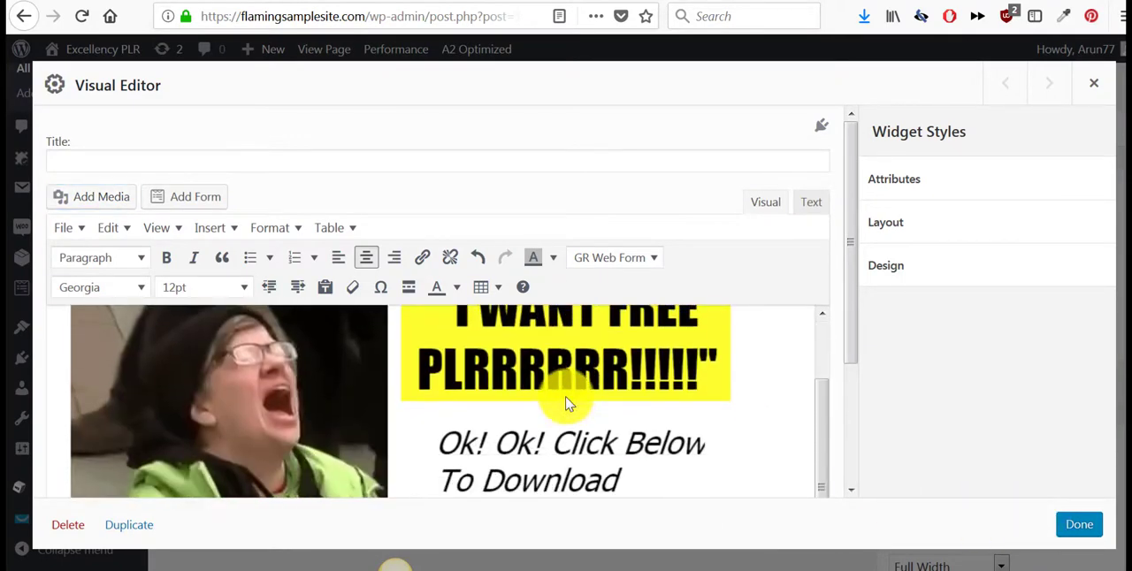
left_click(448, 396)
left_click(367, 262)
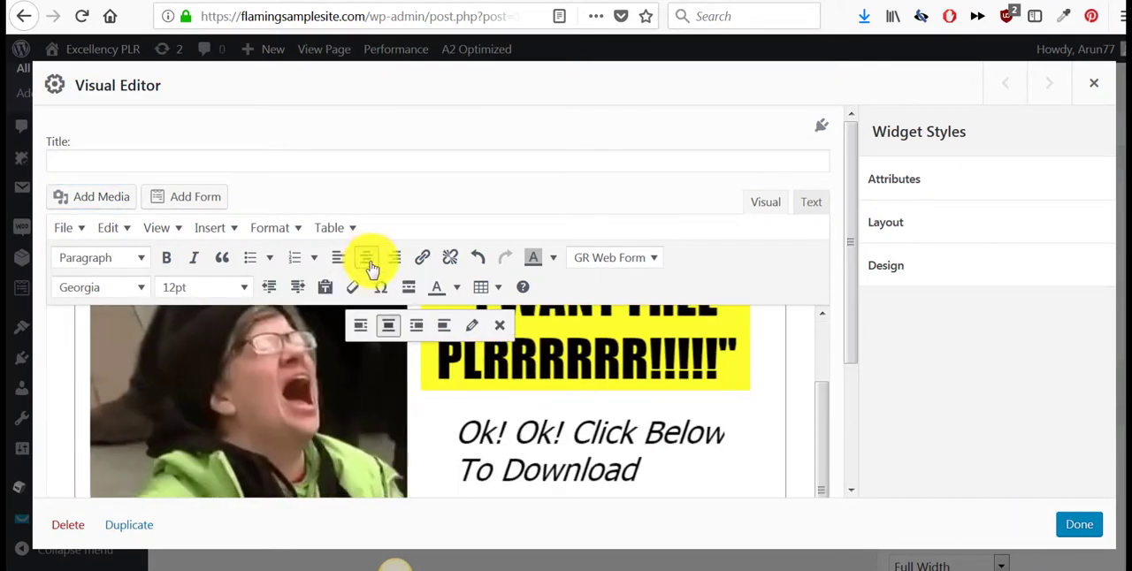
scroll(599, 449, "down", 5)
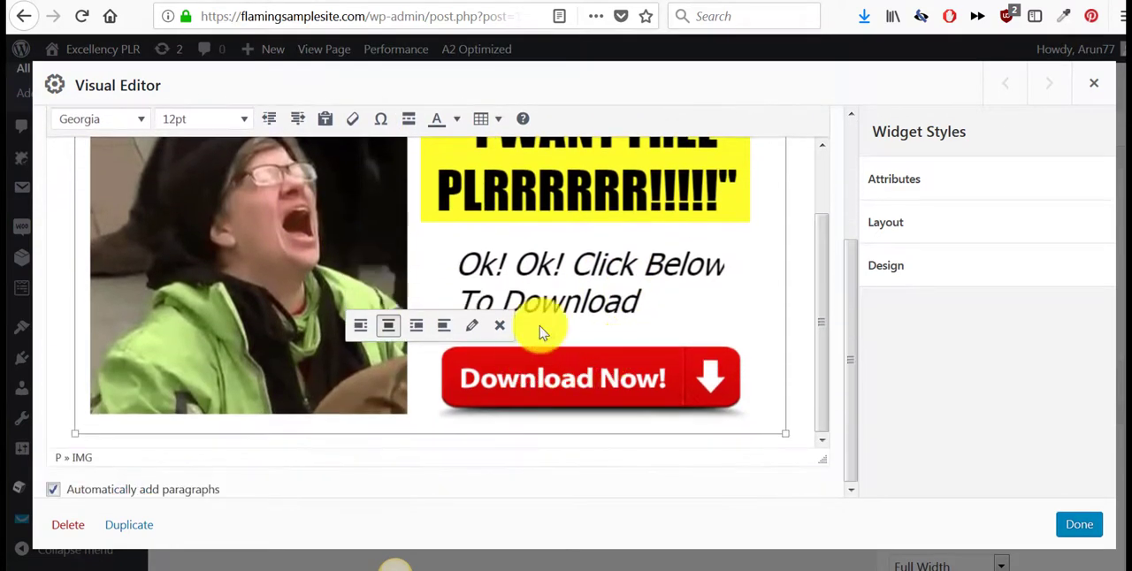
scroll(609, 273, "up", 2)
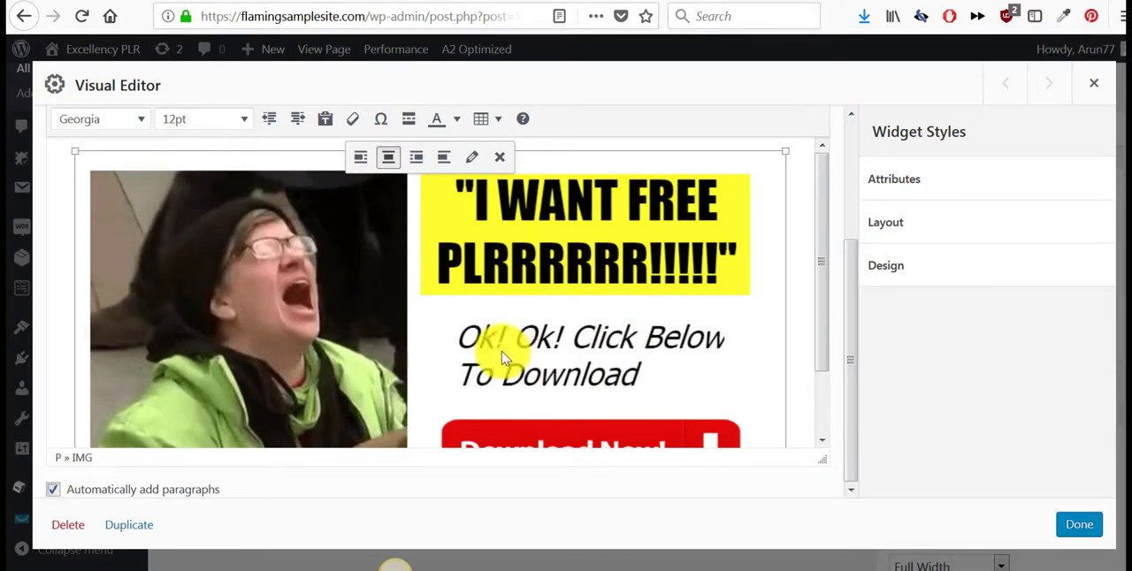
- Open the link entry for the centred free-PLR banner without adding a URL, and finish editing the Visual Editor widget
scroll(530, 329, "down", 2)
scroll(525, 309, "up", 2)
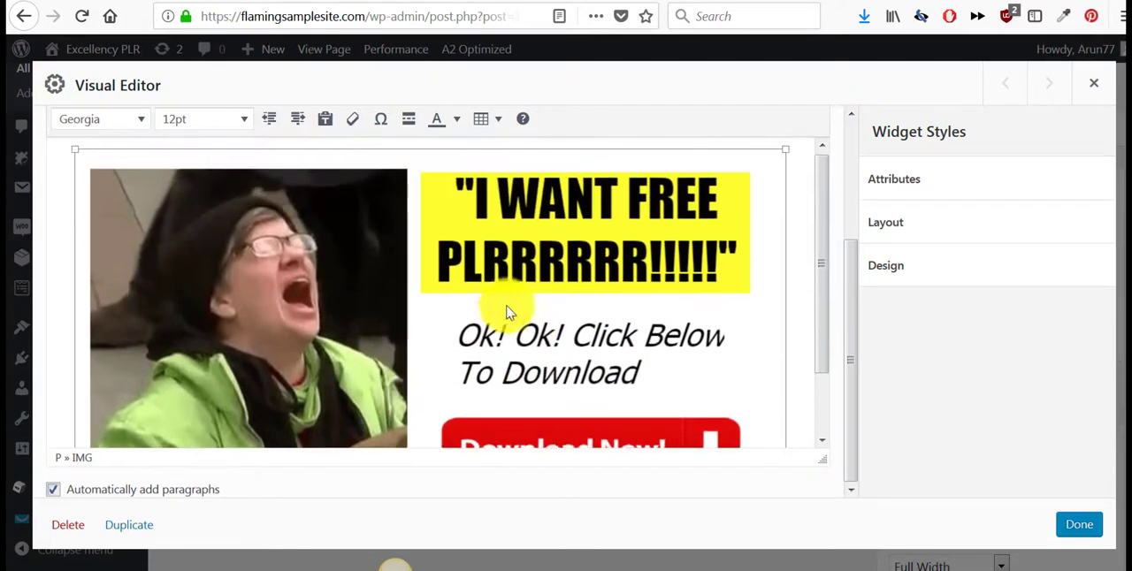
scroll(560, 243, "down", 2)
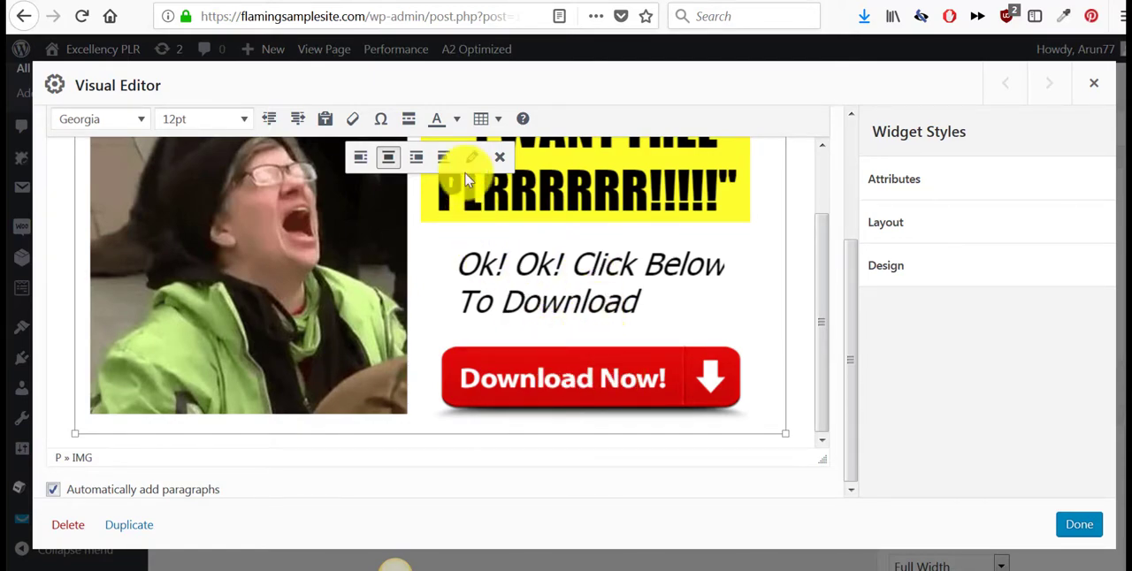
left_click(481, 274)
scroll(482, 274, "up", 5)
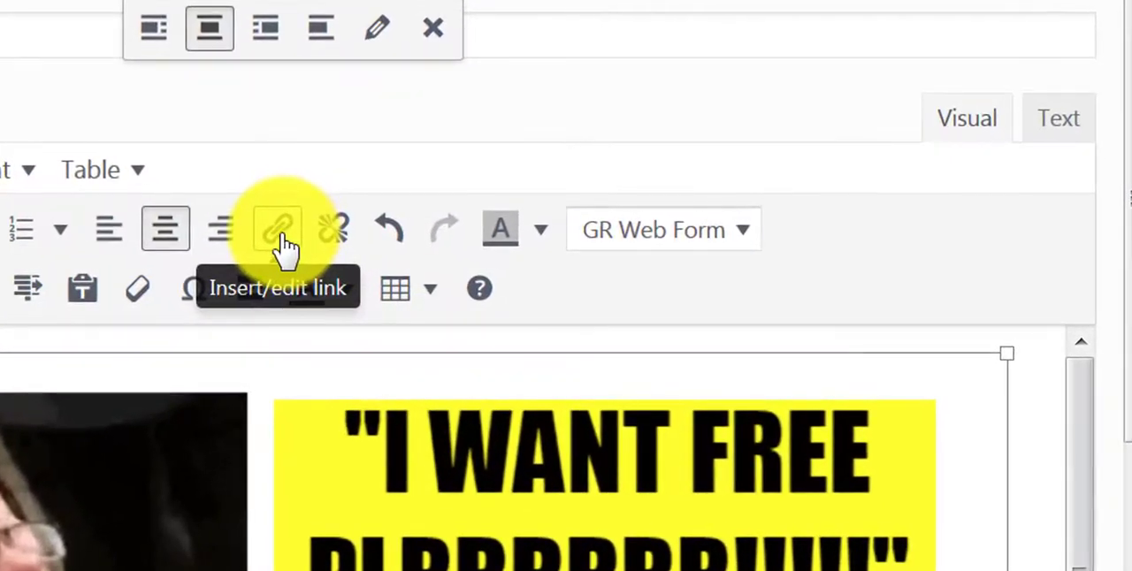
left_click(279, 241)
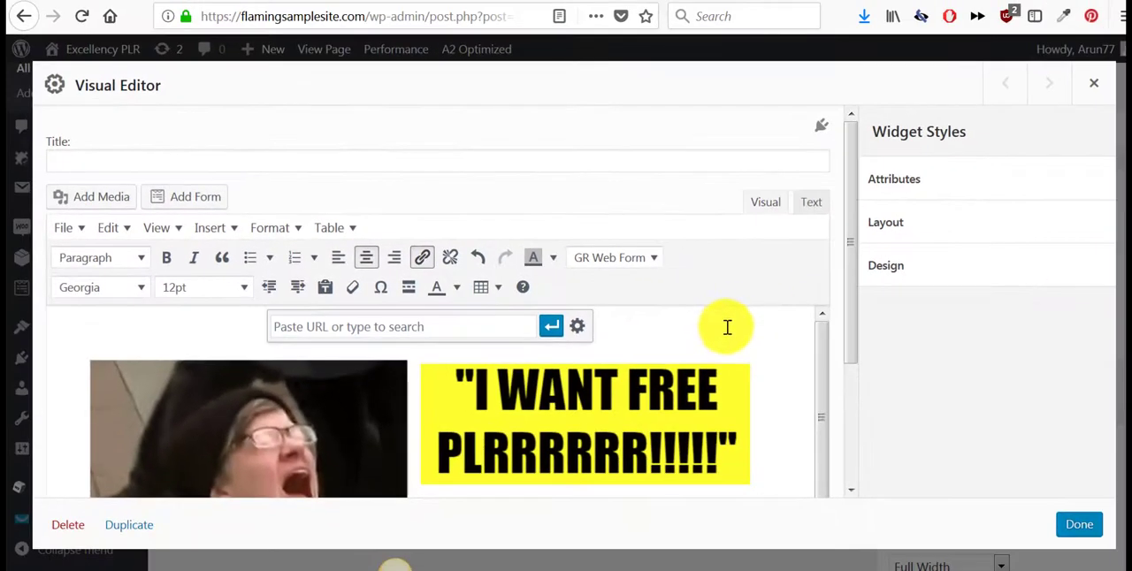
scroll(746, 329, "down", 5)
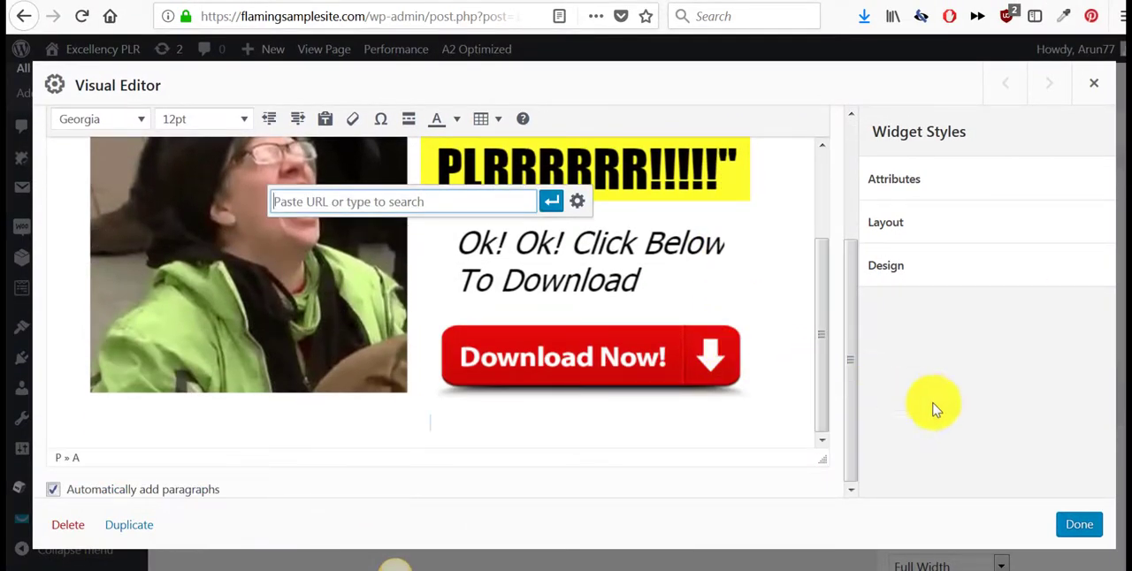
left_click(1081, 527)
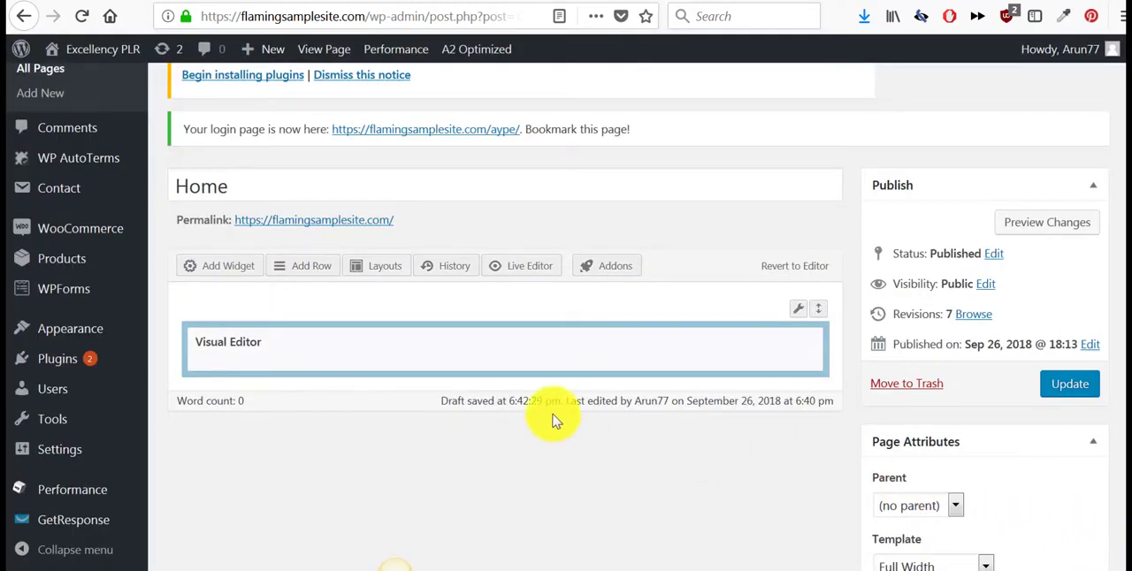
- Insert a new row with 3 even columns below the Visual Editor row on the Home page
left_click(305, 266)
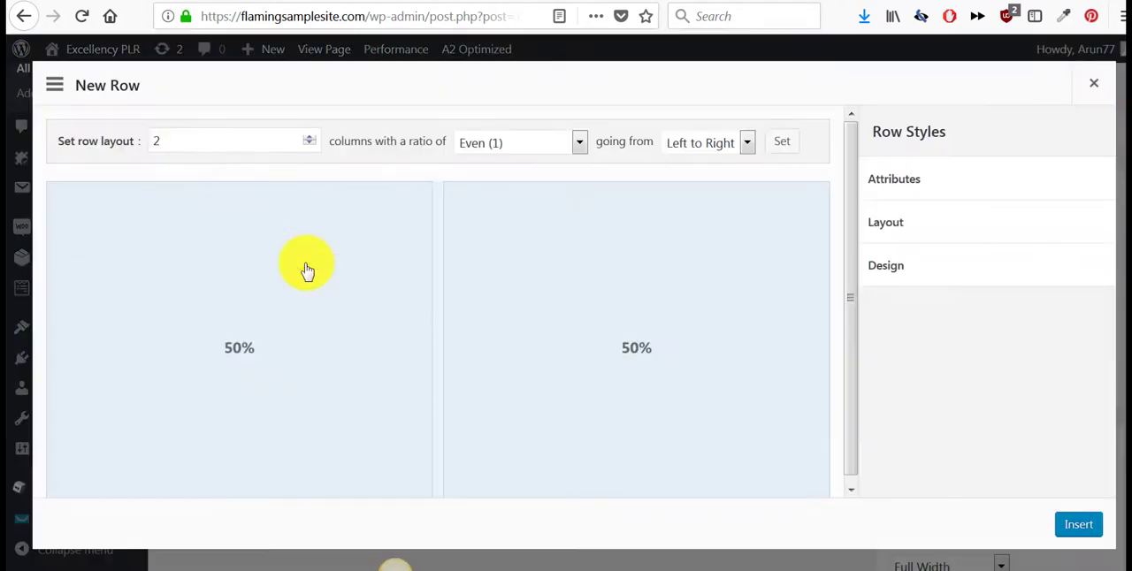
left_click(168, 141)
key("BackSpace")
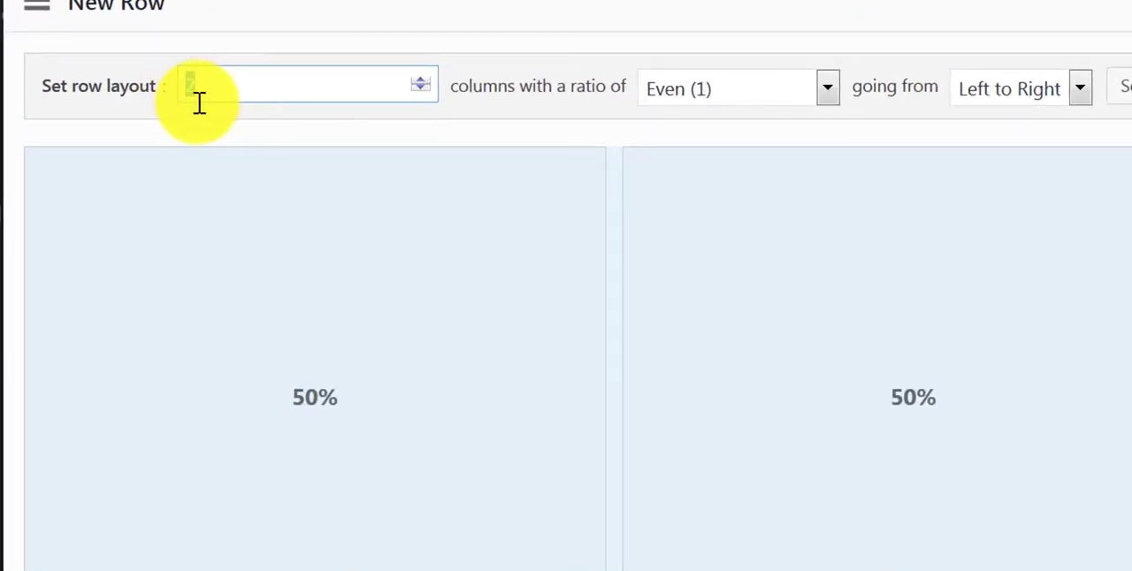
type("3")
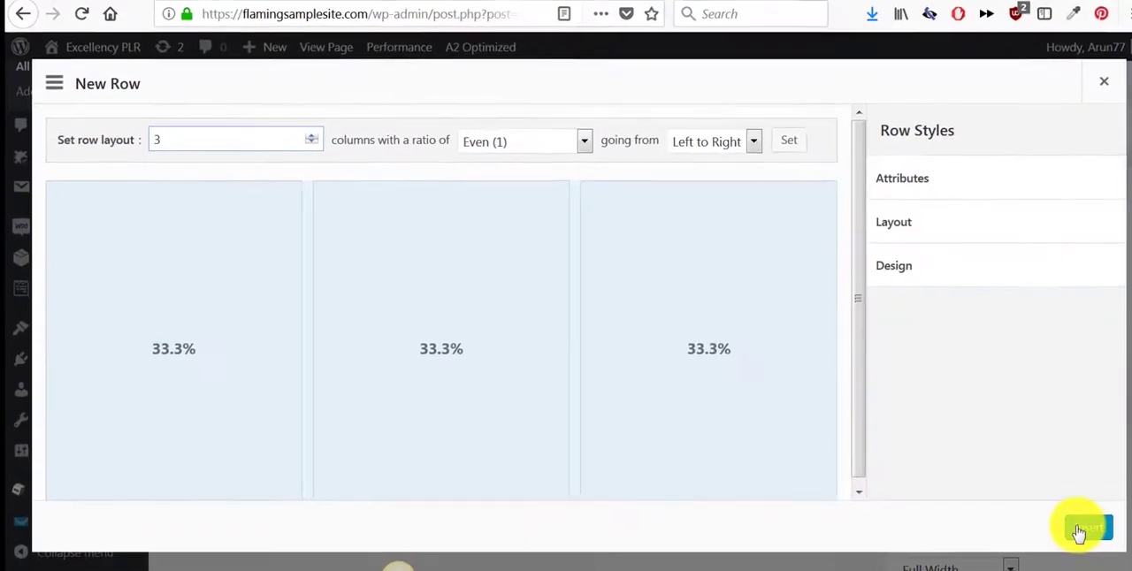
left_click(1072, 528)
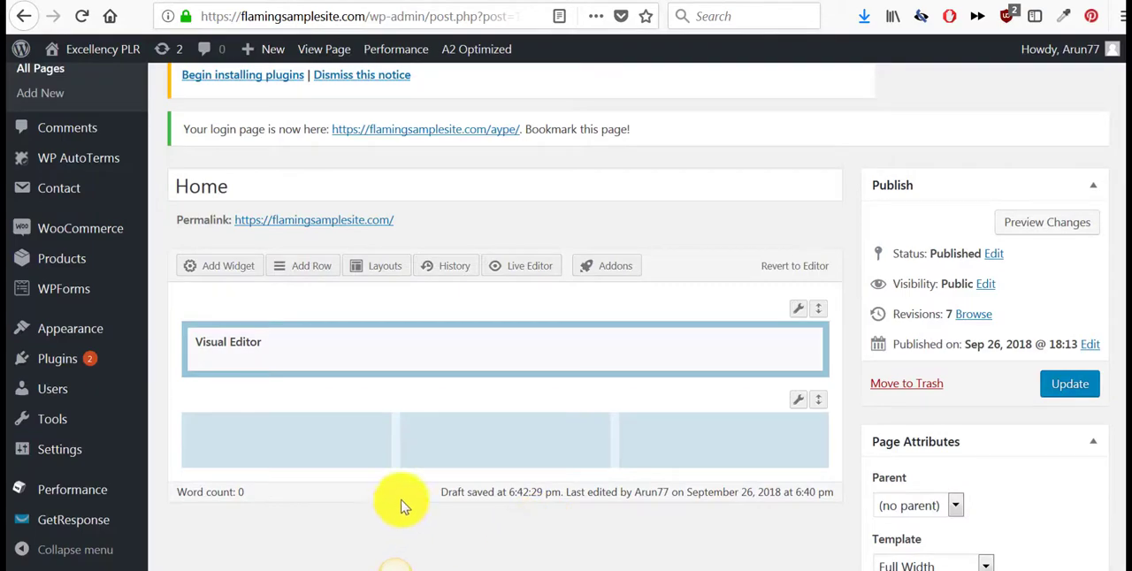
- Add an Image widget to the first column of the three-column row
left_click(334, 426)
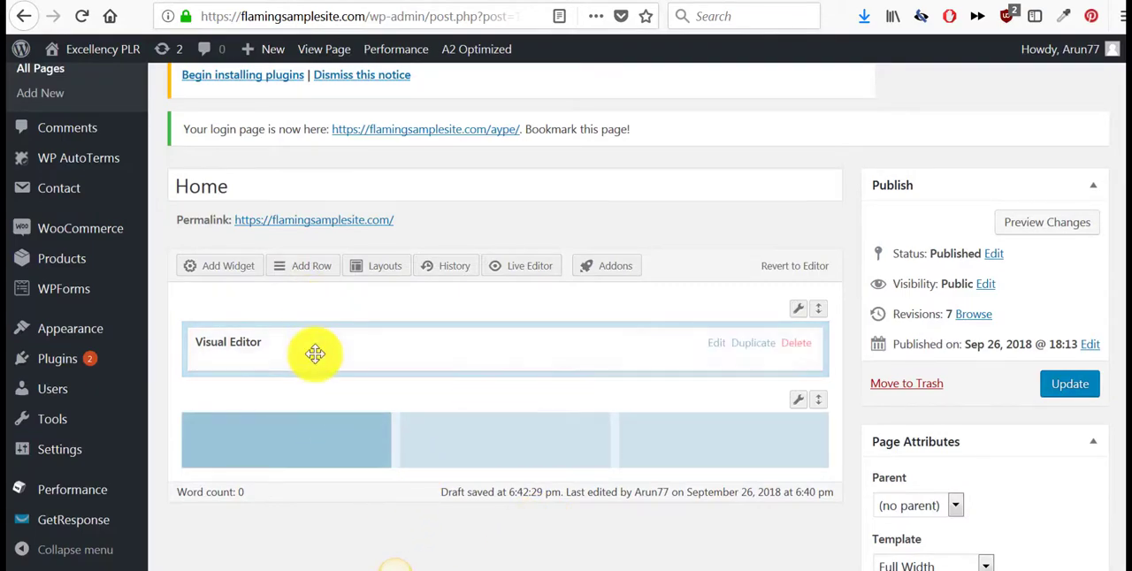
left_click(228, 266)
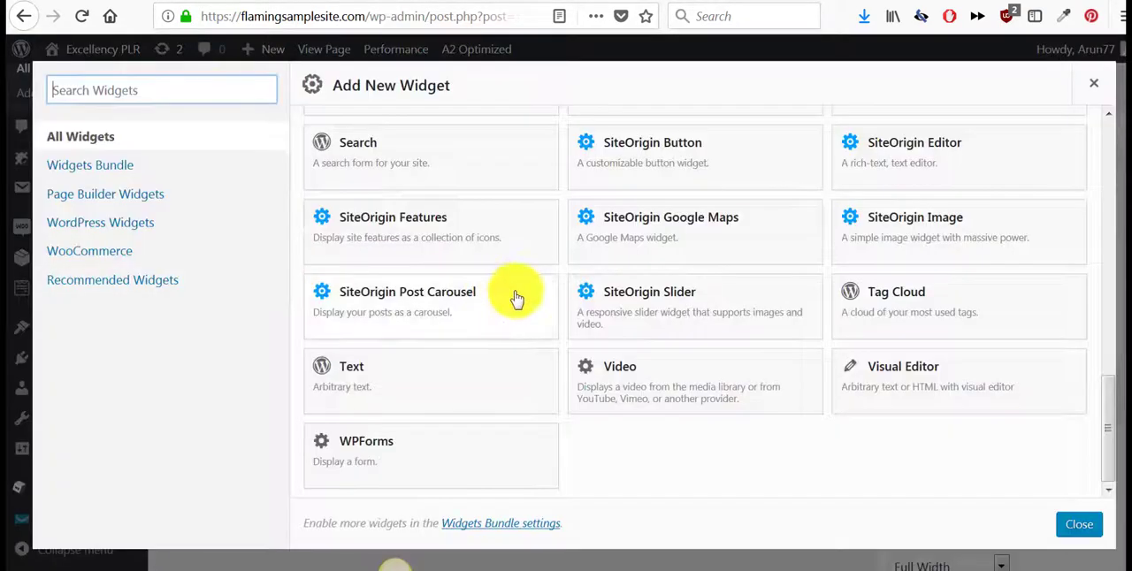
scroll(663, 295, "up", 5)
scroll(665, 303, "up", 3)
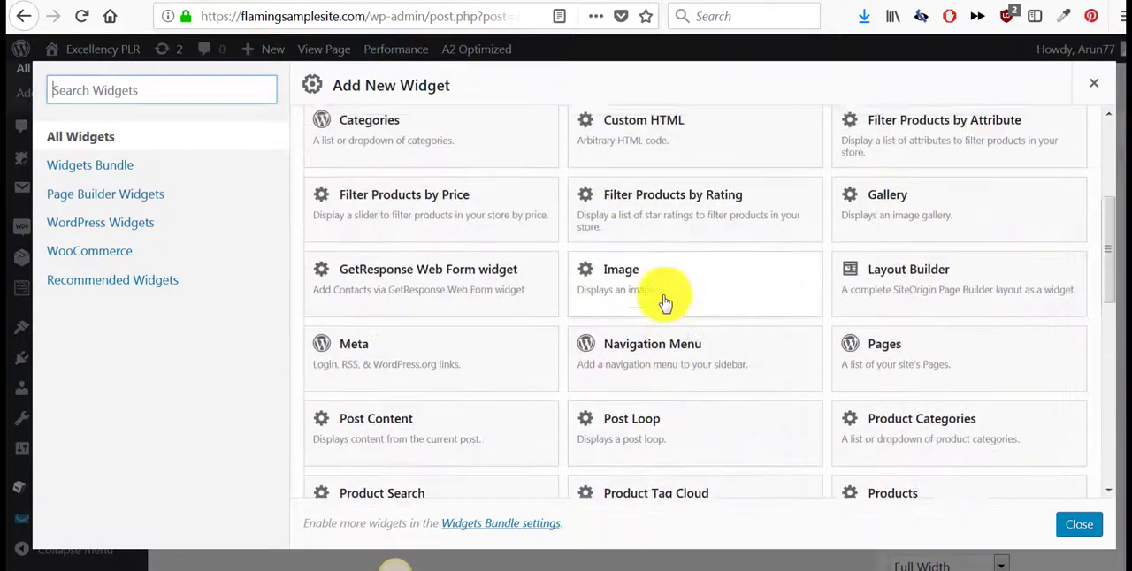
left_click(668, 352)
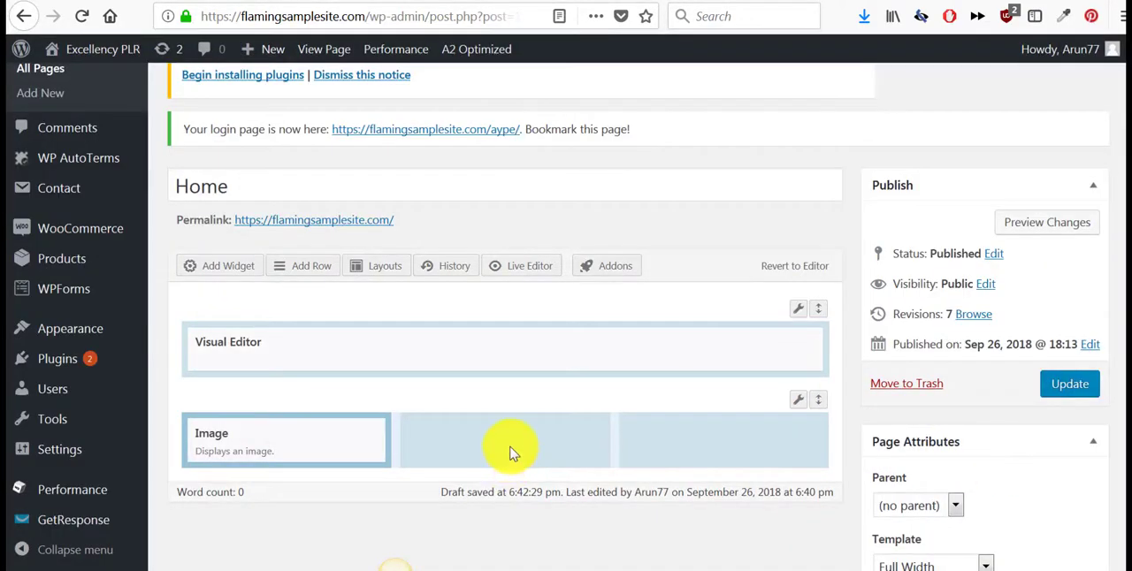
- Add an Image widget to each of the second and third columns of the three-column row
left_click(257, 267)
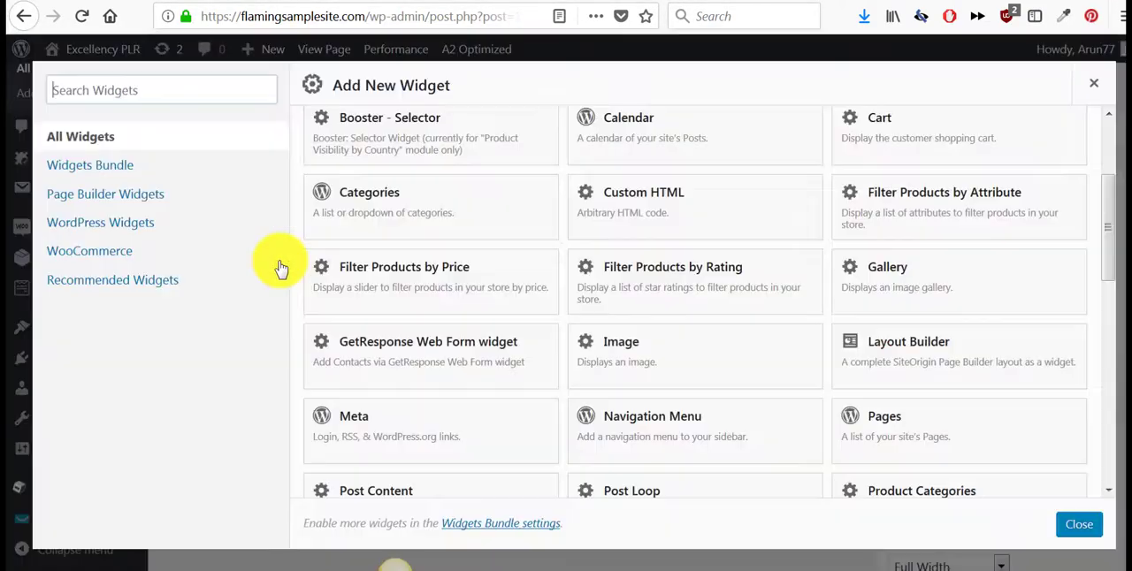
left_click(647, 351)
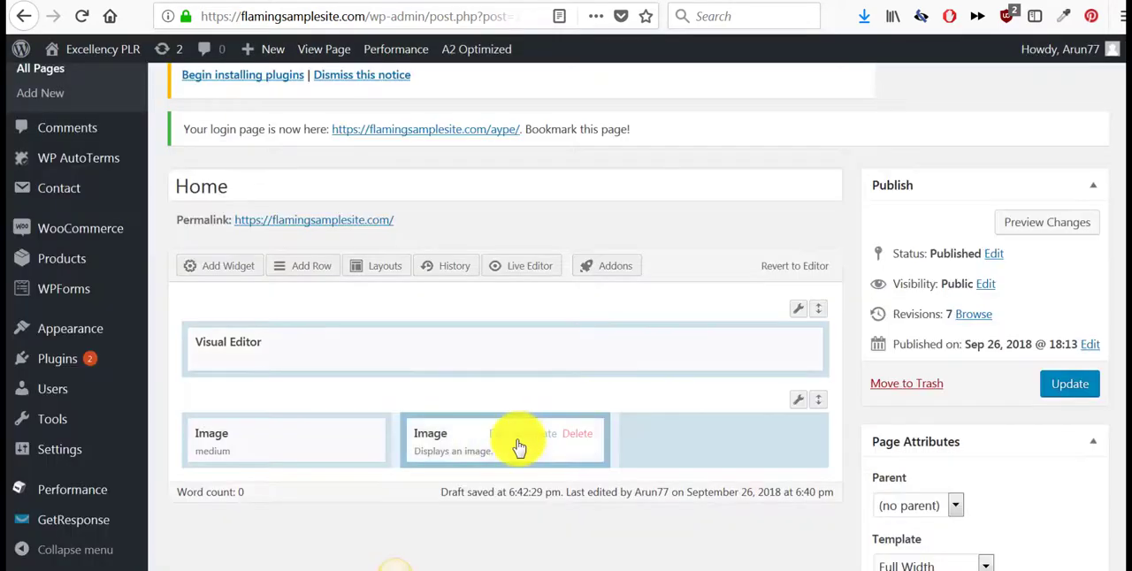
left_click(670, 449)
left_click(245, 270)
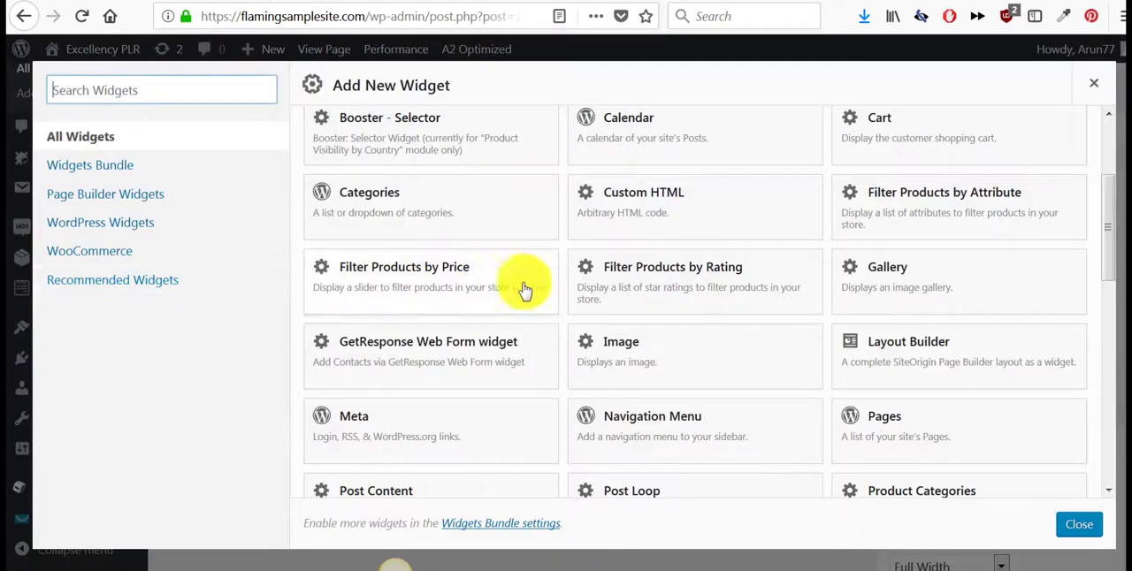
left_click(688, 350)
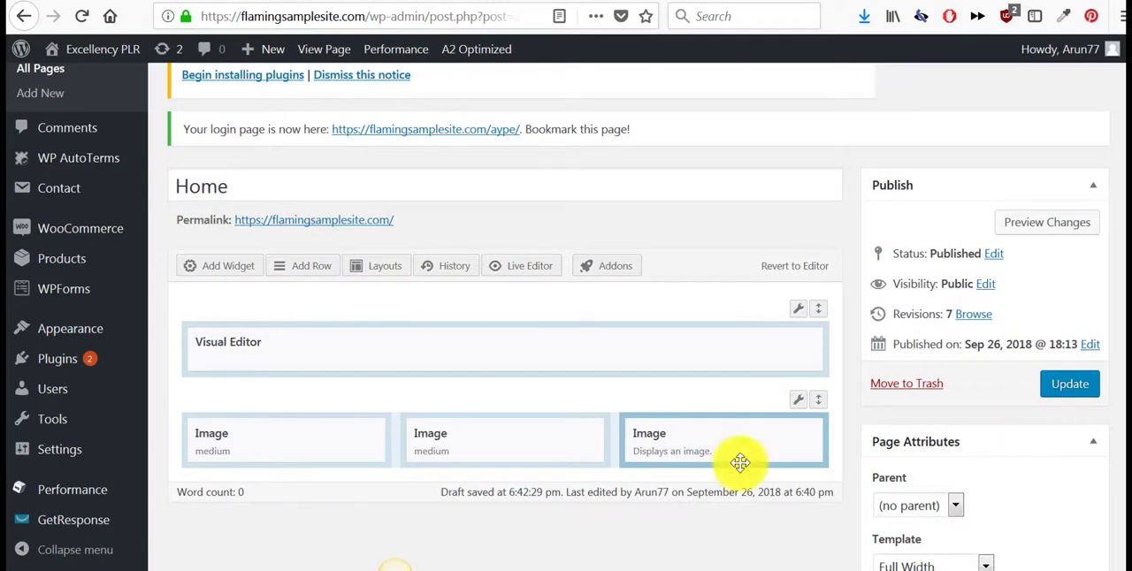
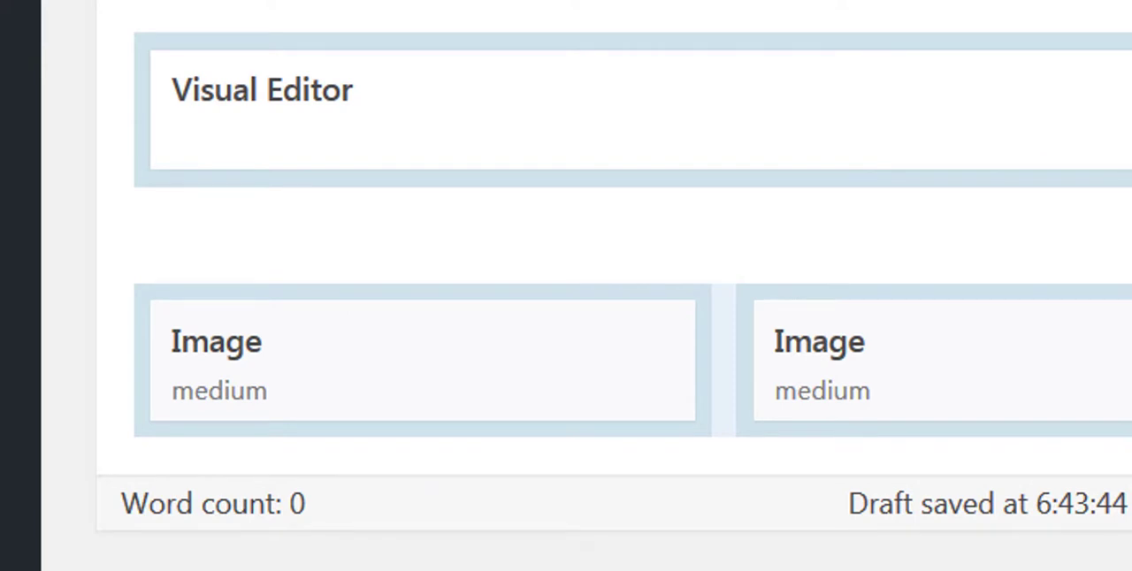
- Set the Weight Loss PLR picture (wlpr.jpg) from the media library as the image of the first column's Image widget
mouse_move(432, 380)
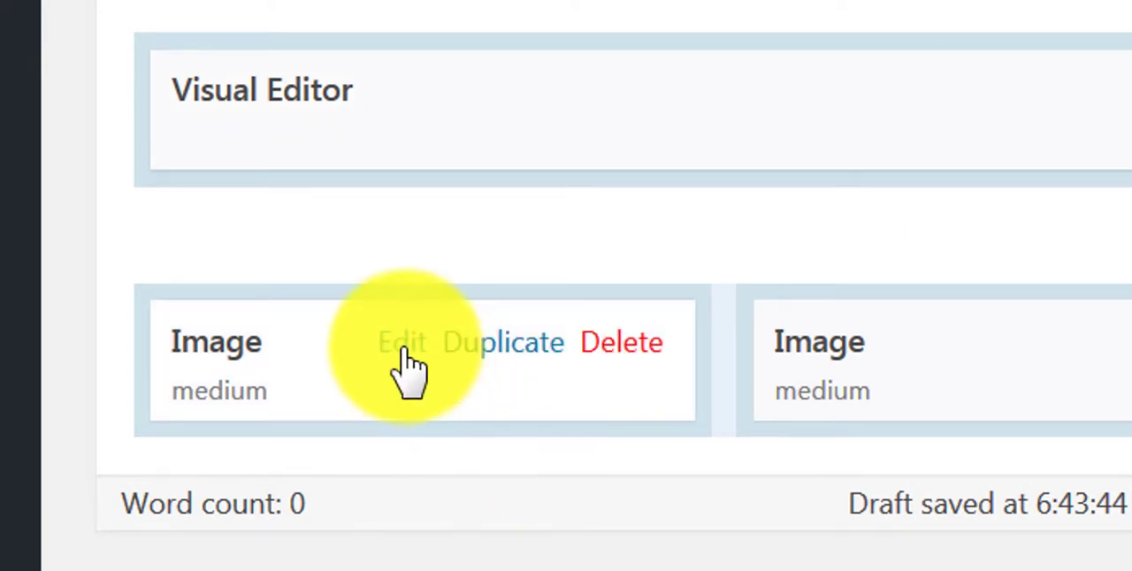
left_click(404, 352)
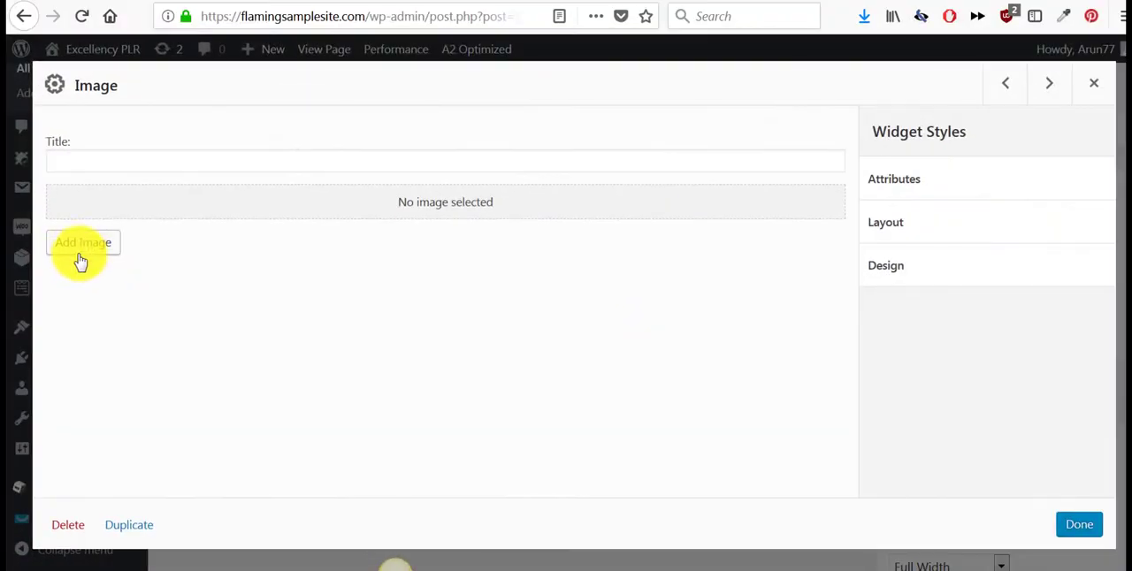
left_click(79, 251)
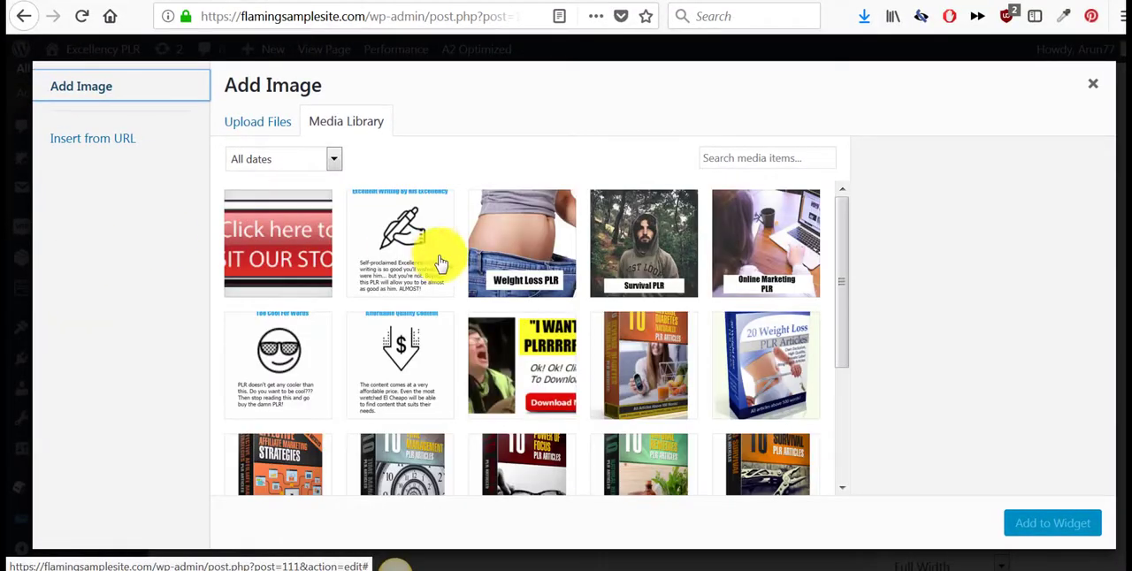
left_click(513, 257)
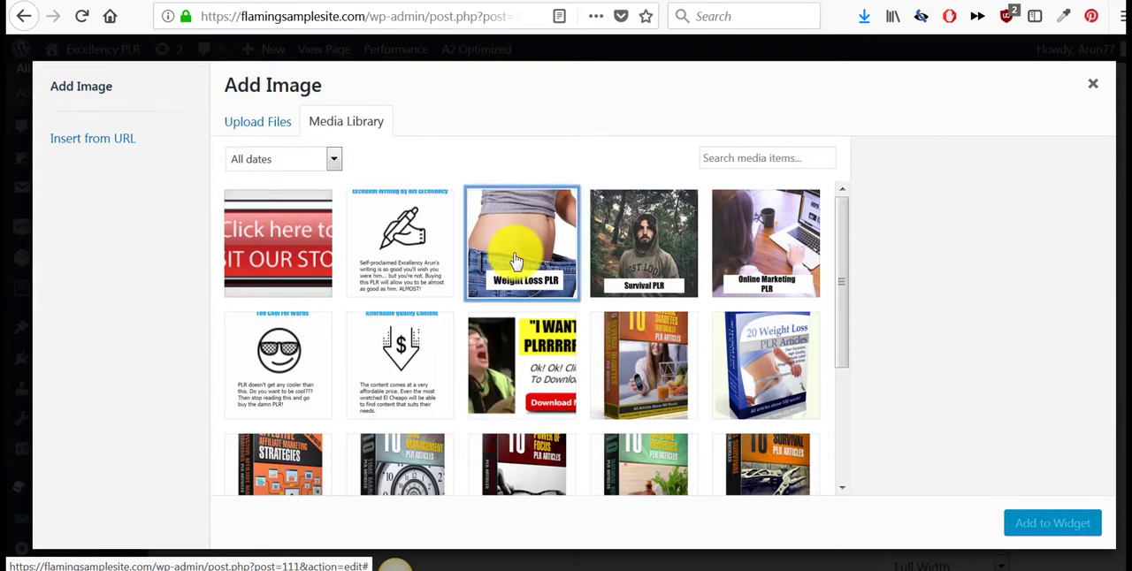
left_click(1034, 525)
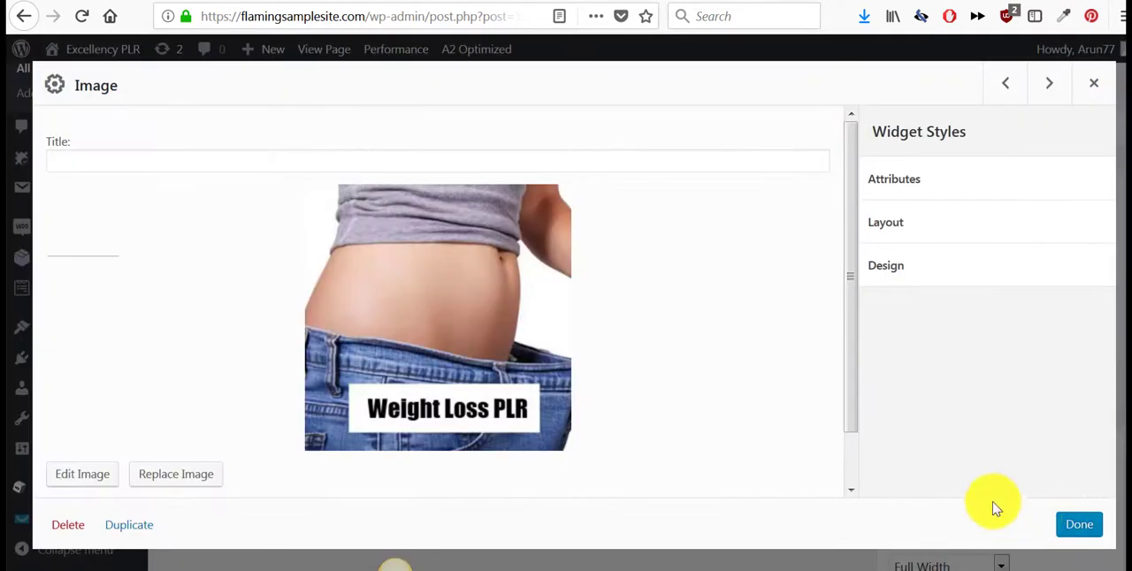
- Switch to URLs.txt in Notepad and copy the weight-loss product category URL
scroll(770, 392, "down", 2)
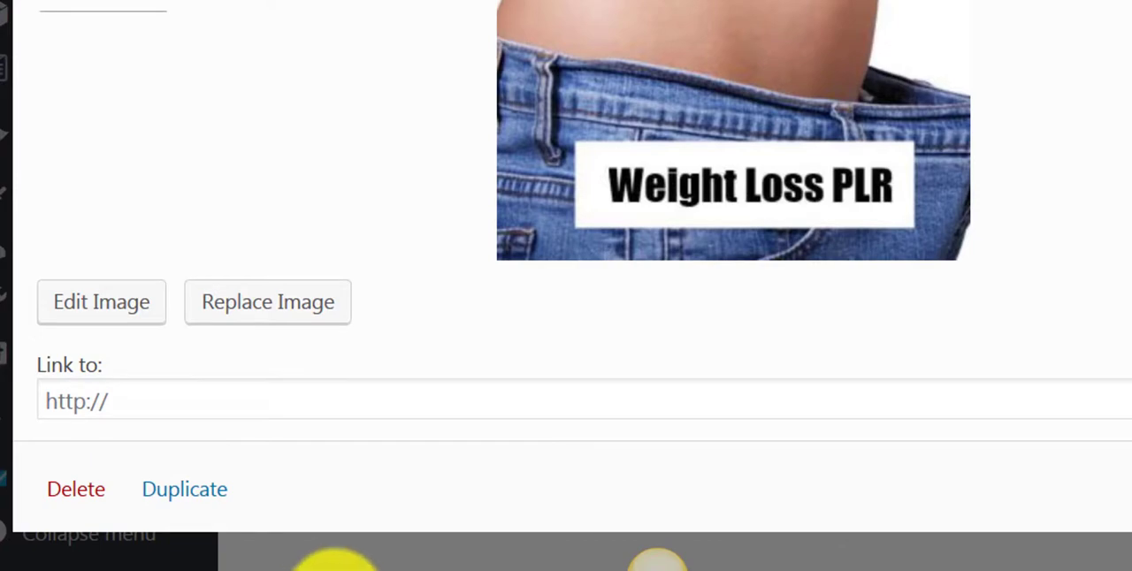
mouse_move(334, 564)
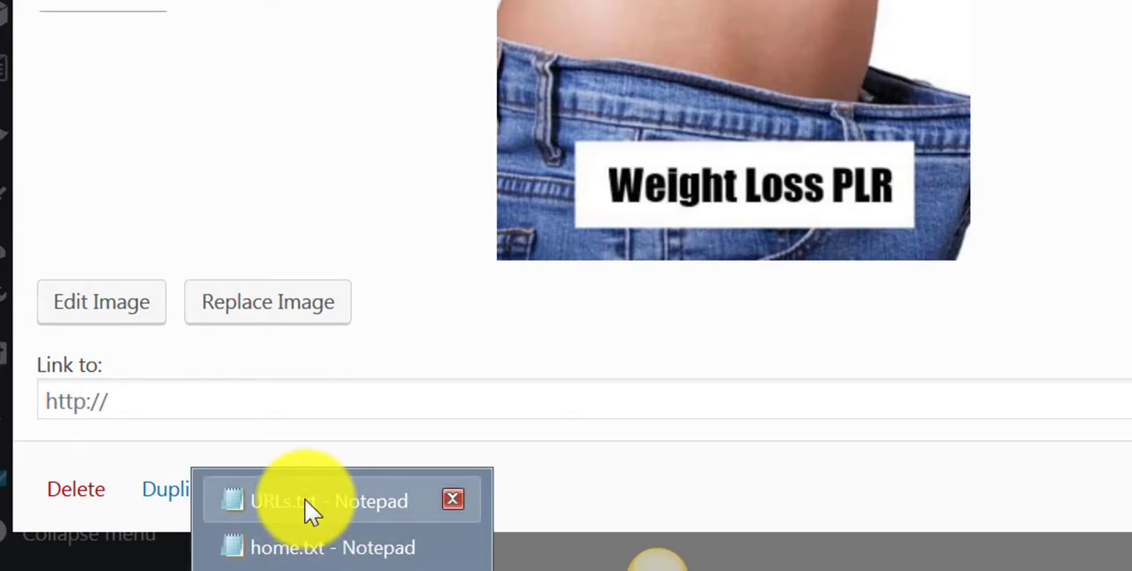
left_click(310, 506)
left_click(708, 296)
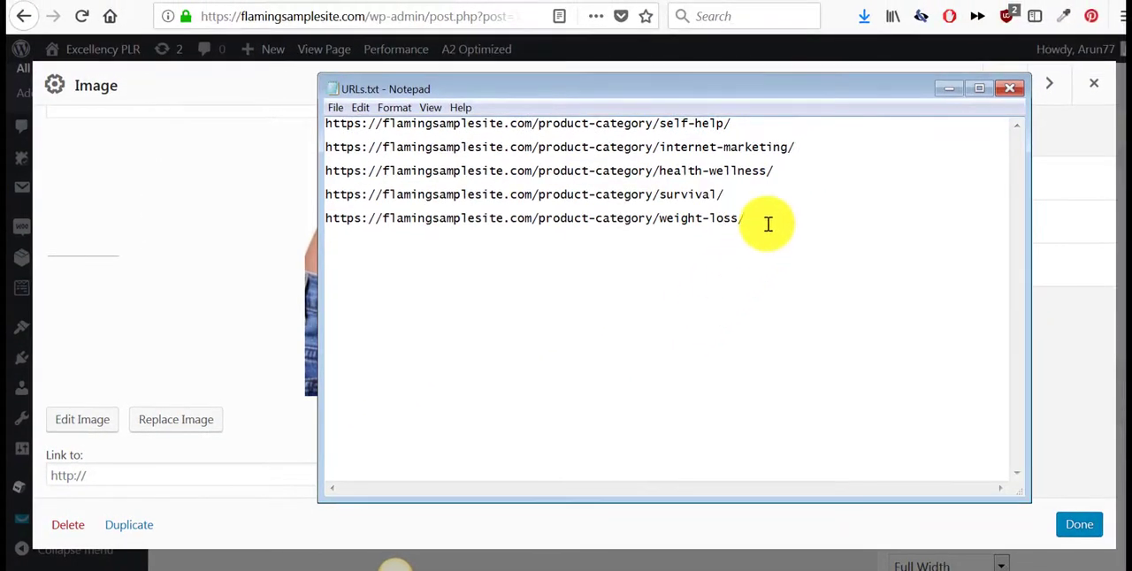
left_click_drag(768, 224, 326, 220)
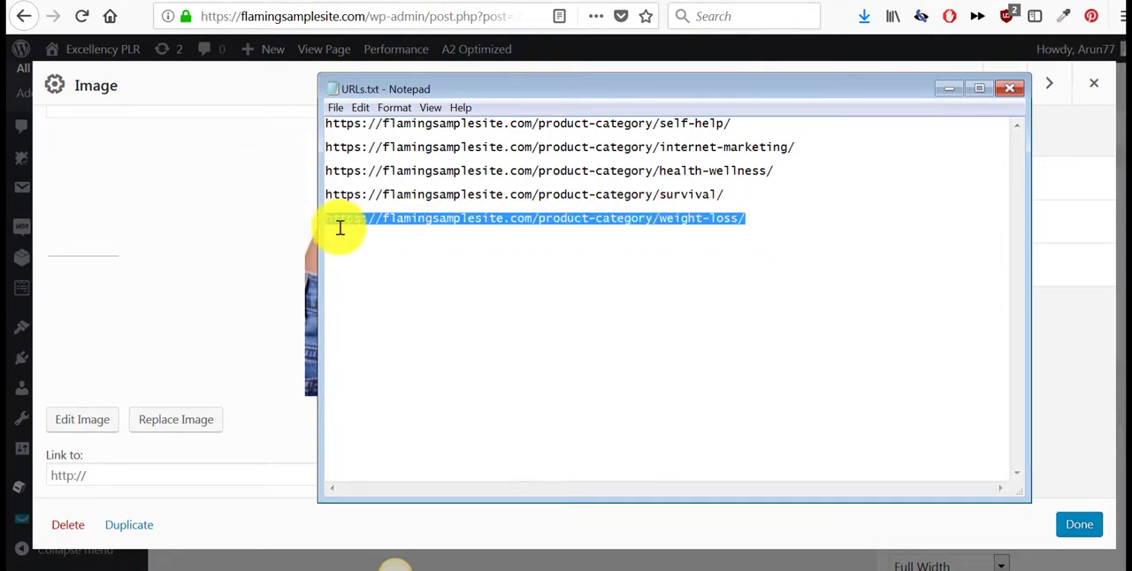
right_click(372, 217)
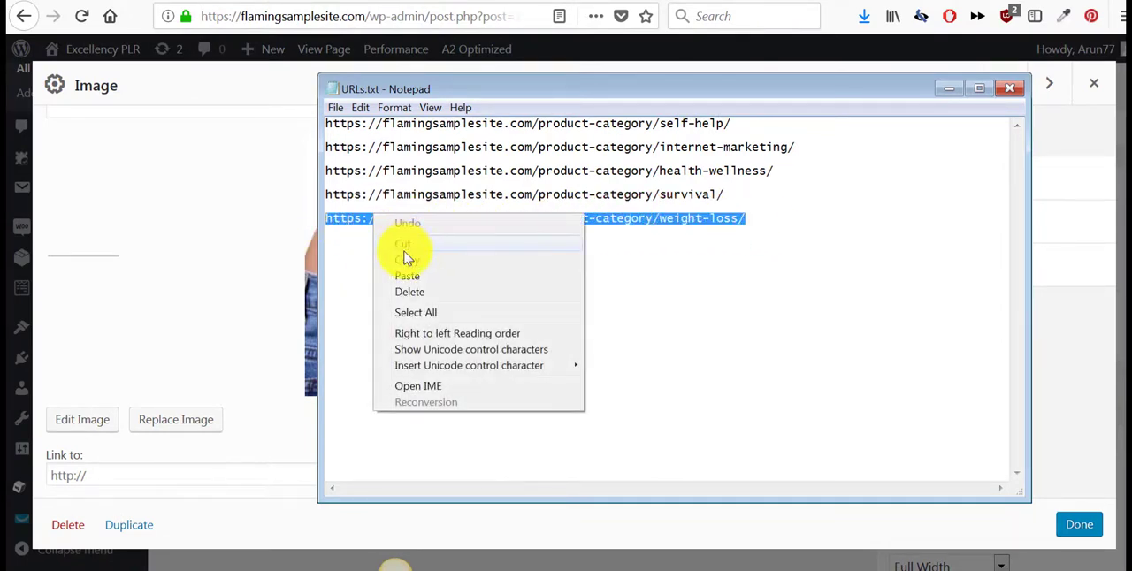
left_click(410, 262)
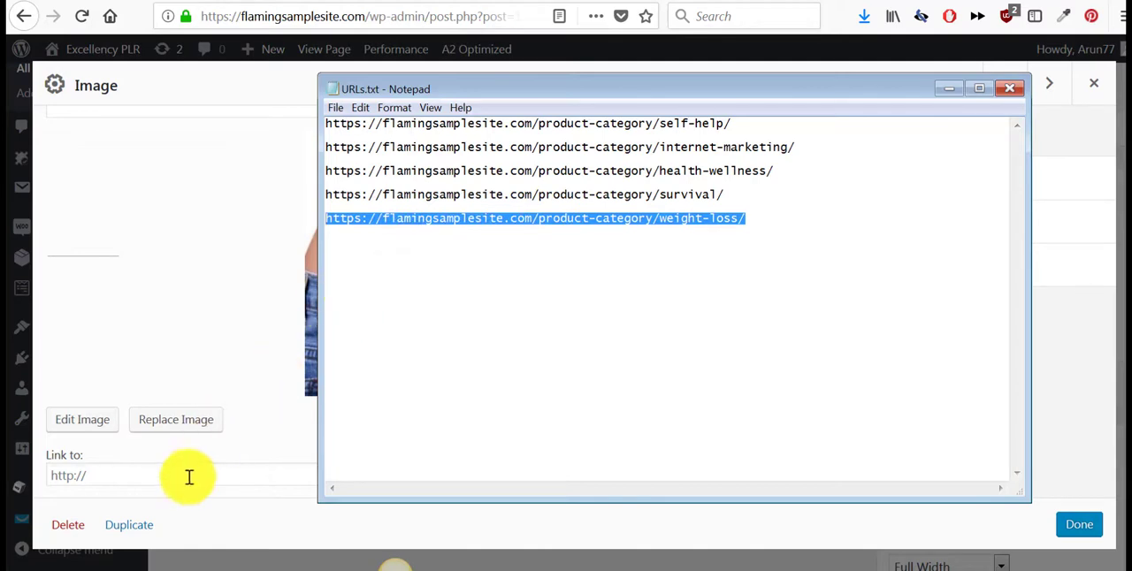
left_click(189, 478)
right_click(189, 478)
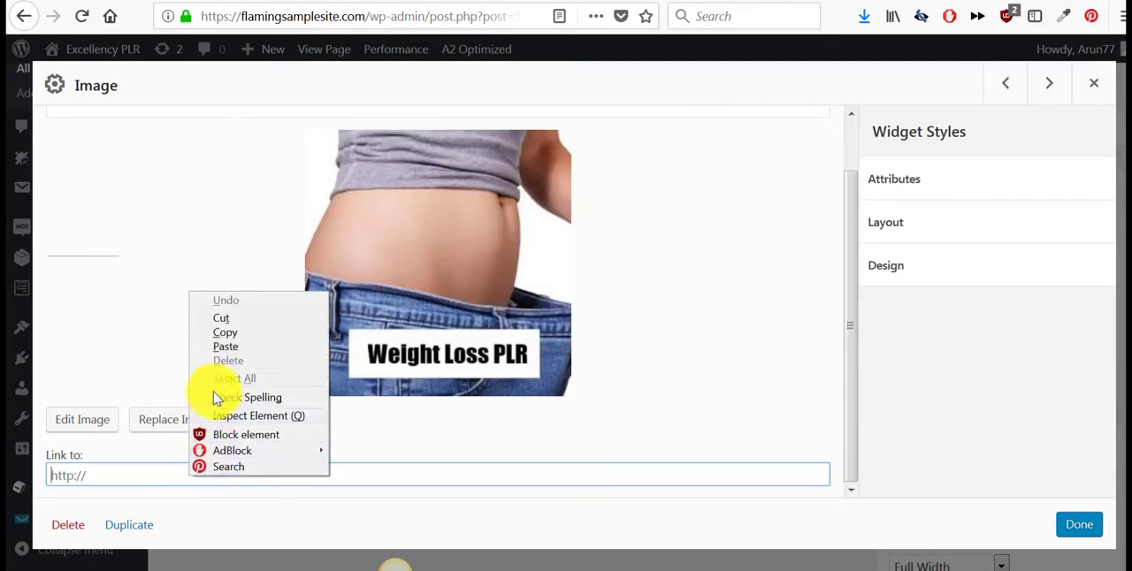
left_click(226, 347)
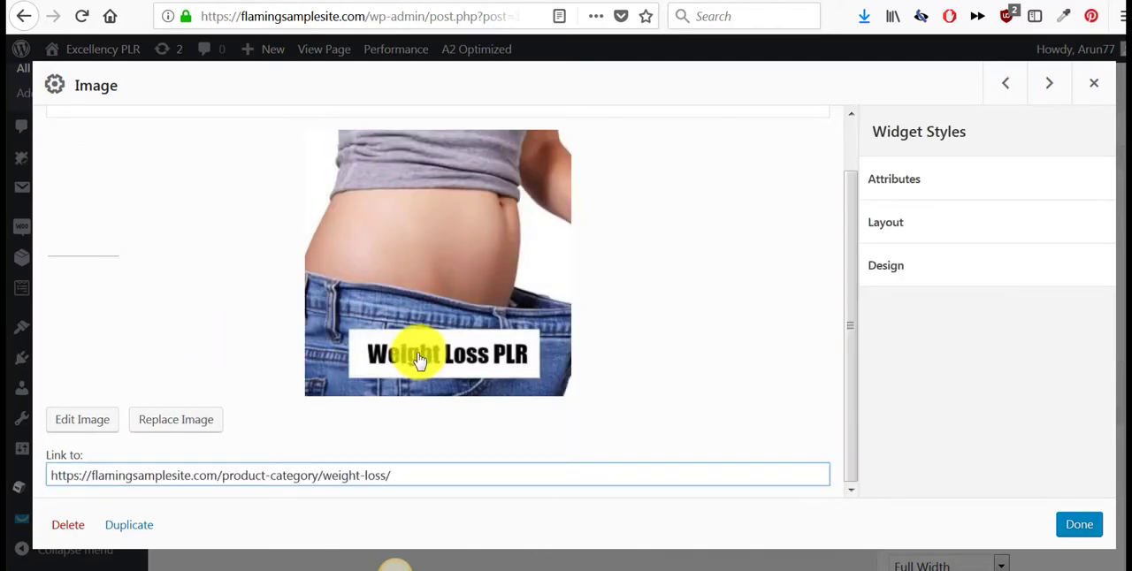
left_click(1072, 535)
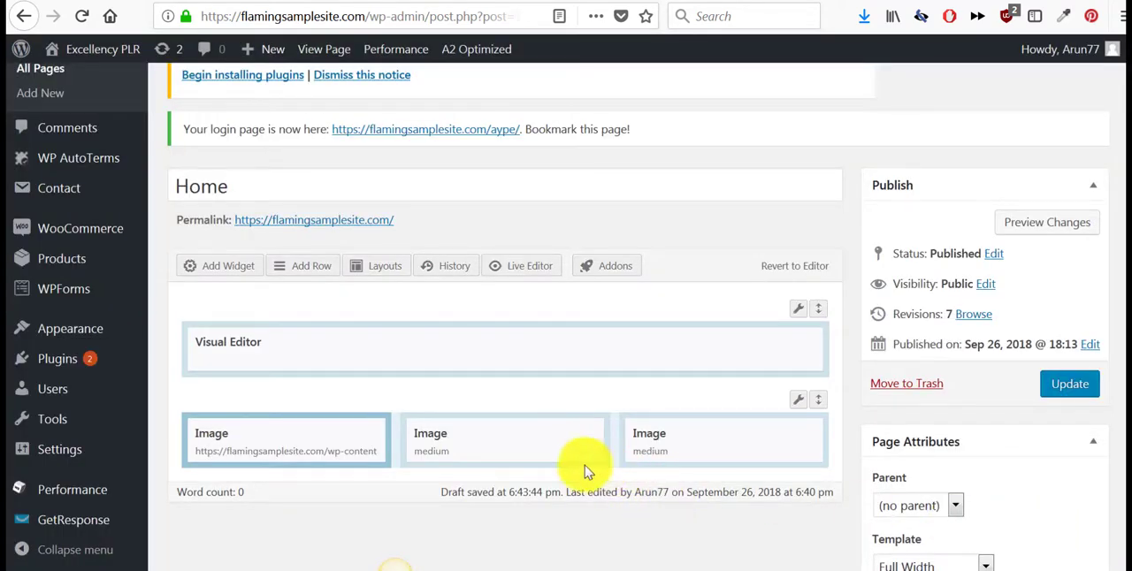
- Set the Online Marketing PLR picture (omplr.jpg) from the media library as the image of the second column's Image widget
left_click(498, 434)
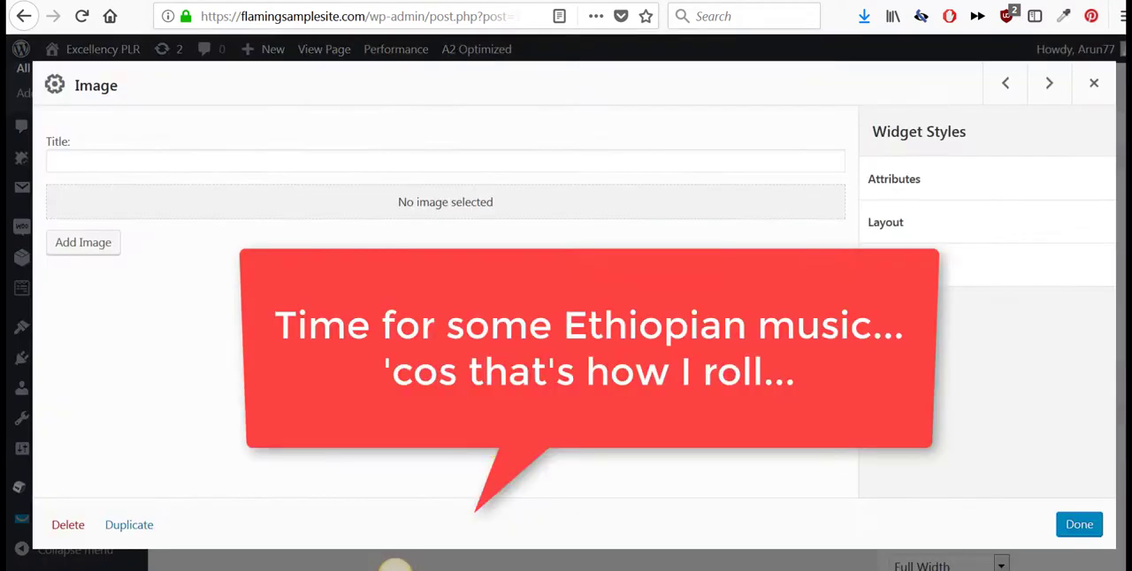
left_click(78, 246)
left_click(766, 243)
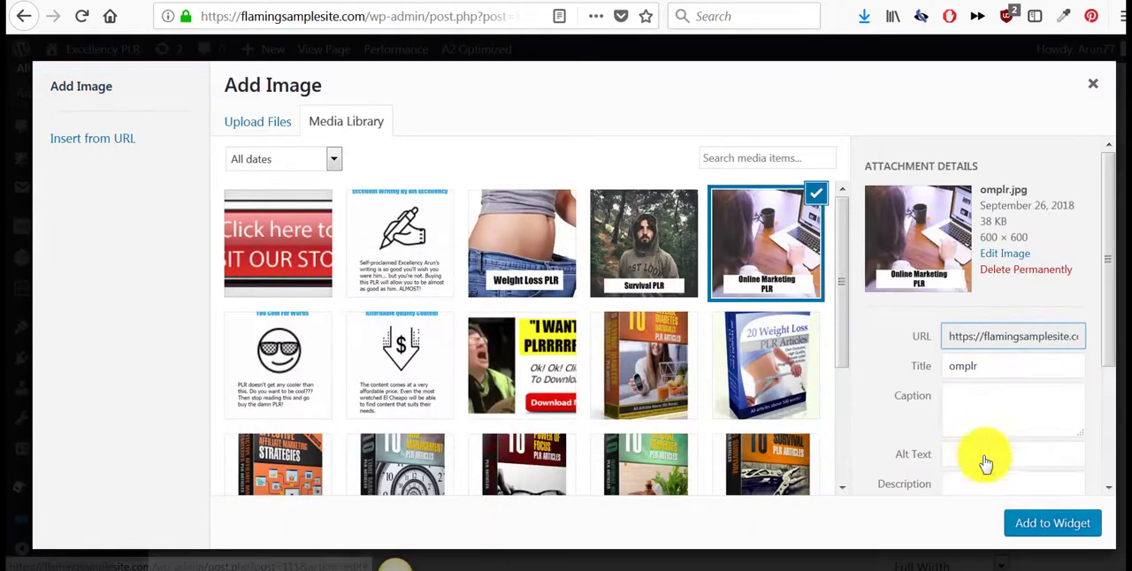
left_click(1032, 521)
- Switch to URLs.txt in Notepad and copy the internet-marketing product category URL
scroll(170, 437, "down", 1)
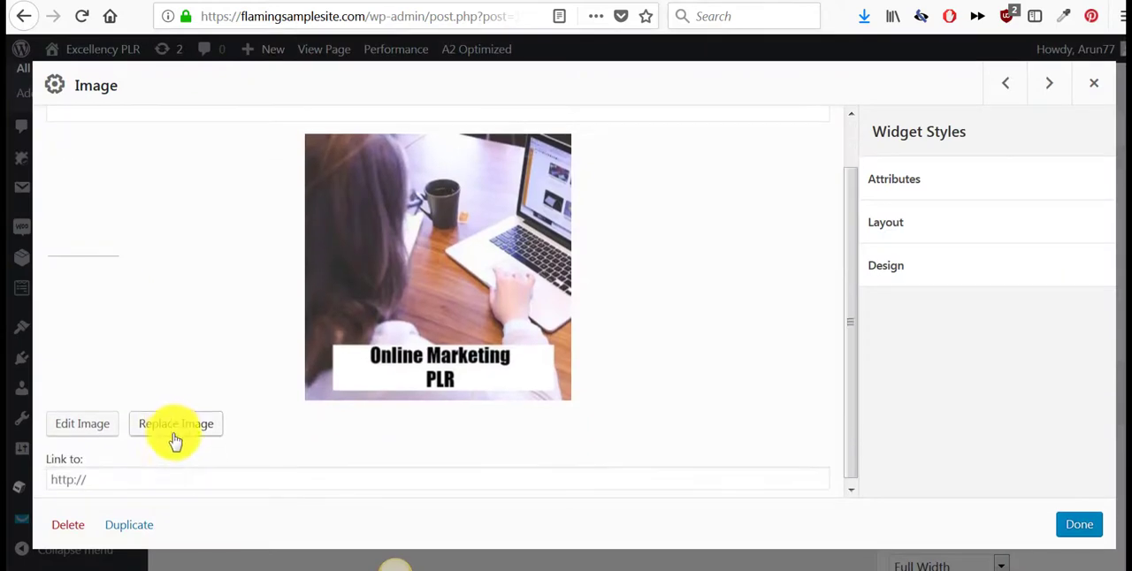
mouse_move(217, 562)
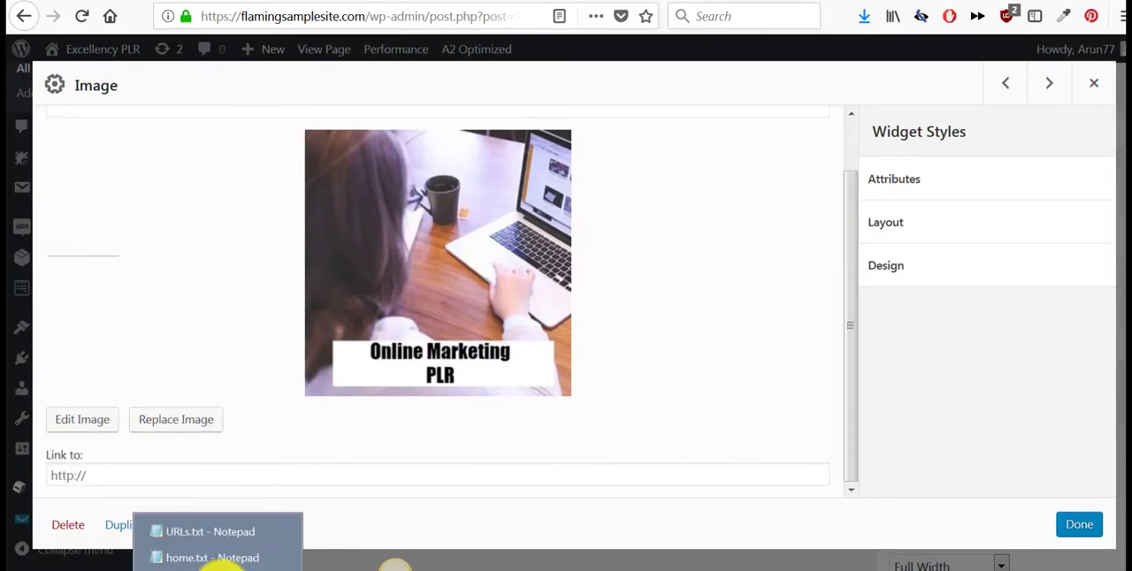
left_click(220, 531)
left_click(793, 147)
left_click_drag(794, 146, 327, 146)
right_click(352, 146)
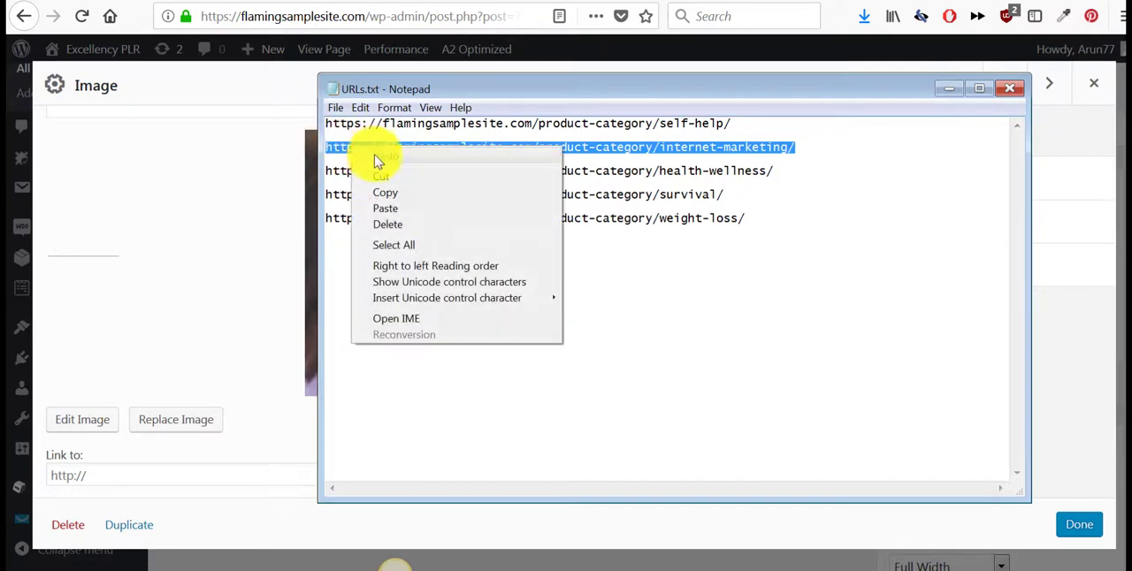
left_click(395, 194)
left_click(95, 475)
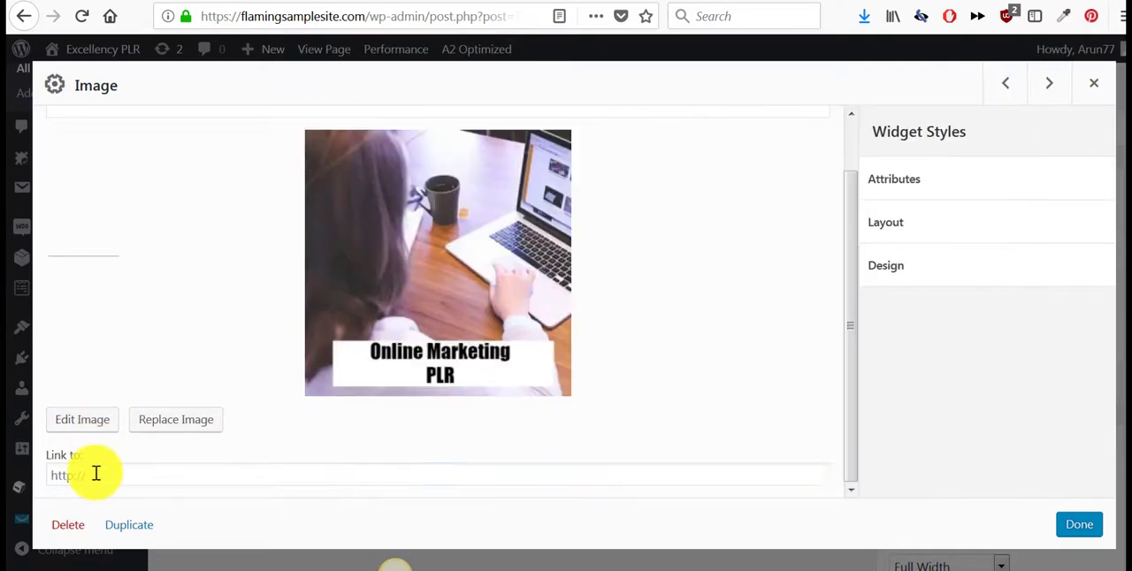
right_click(96, 475)
left_click(143, 344)
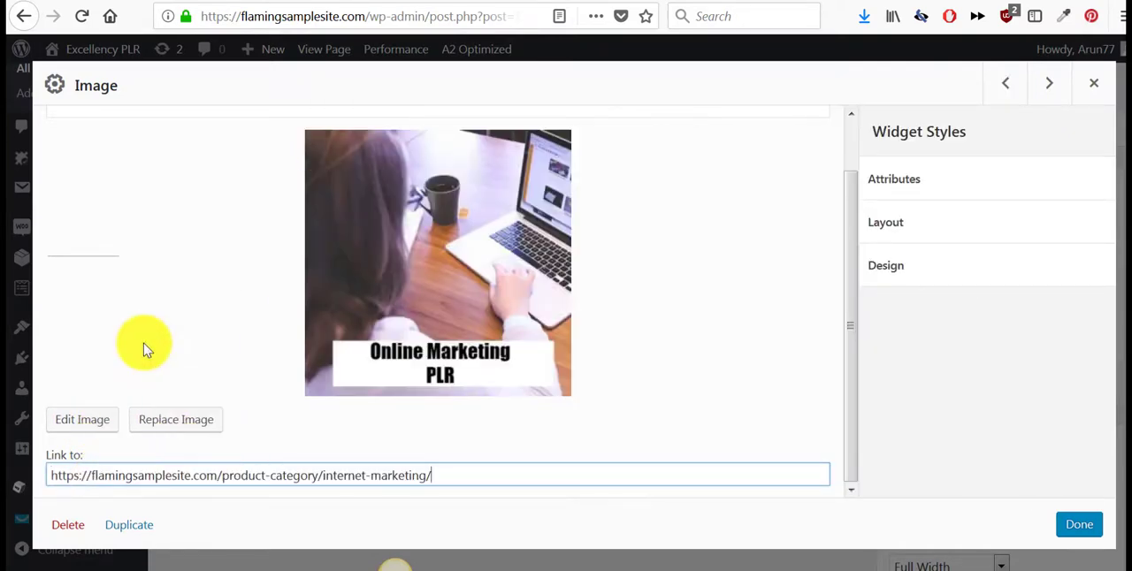
left_click(1067, 527)
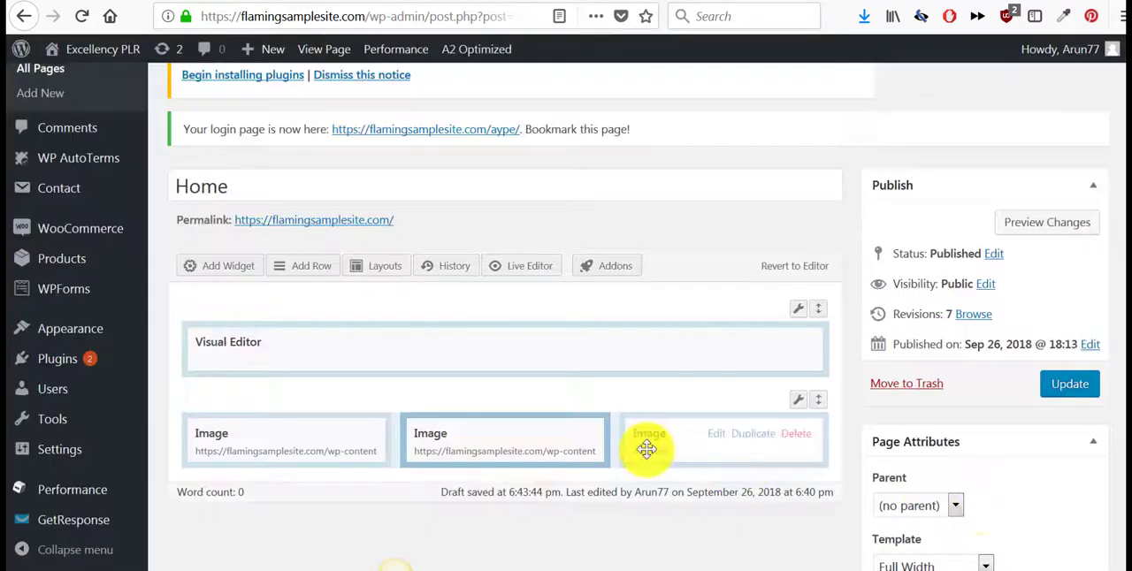
- Set the Survival PLR picture in the third column's Image widget and copy the survival category URL from URLs.txt
left_click(716, 438)
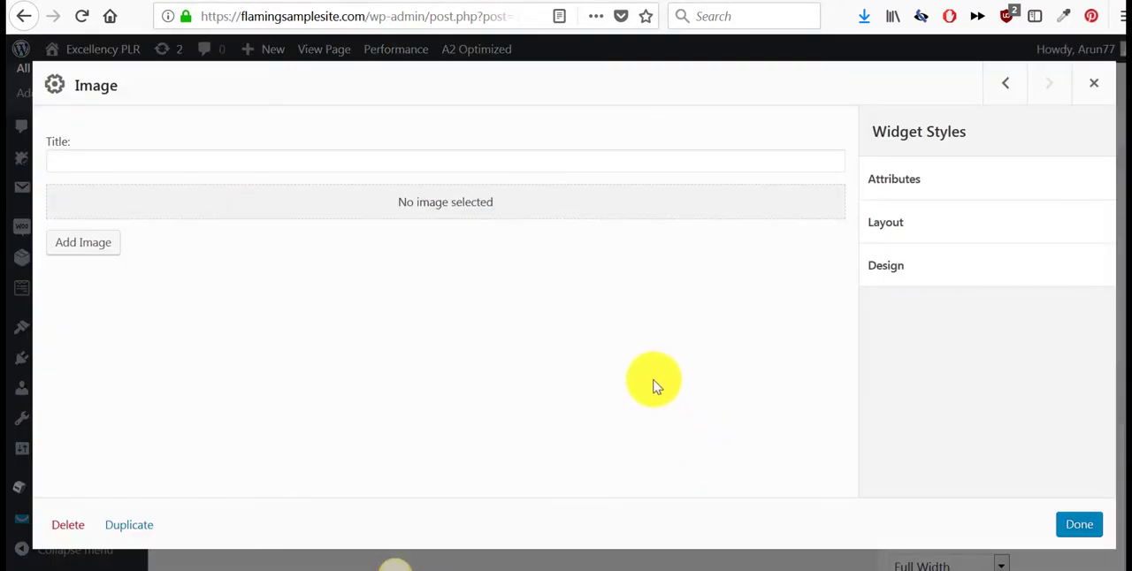
left_click(78, 250)
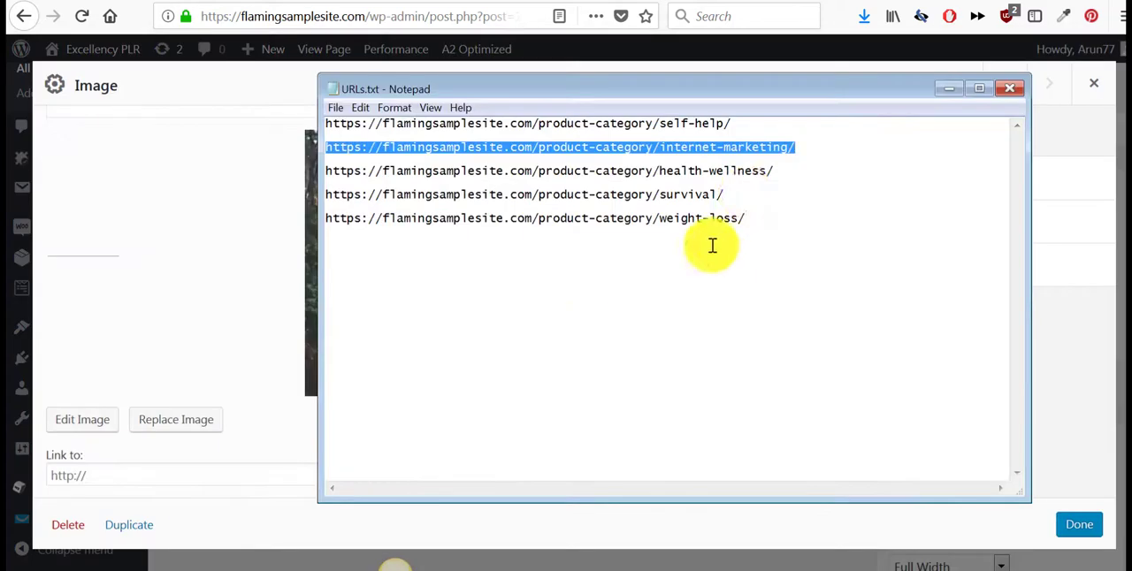
left_click(367, 201)
key("shift+Up")
right_click(362, 192)
left_click(416, 245)
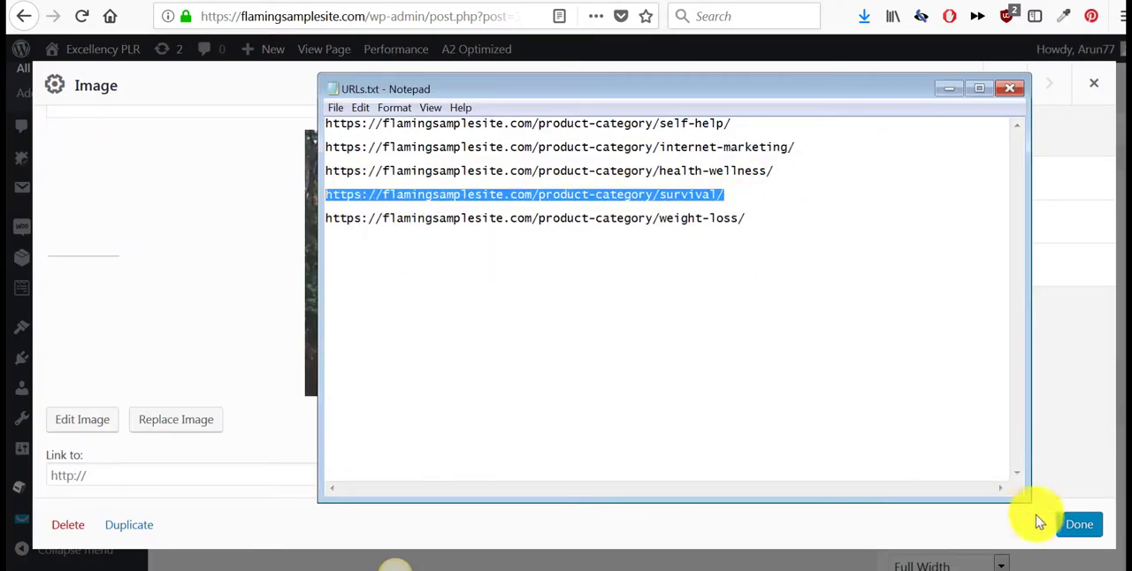
left_click(1037, 522)
left_click(236, 475)
key("ctrl+v")
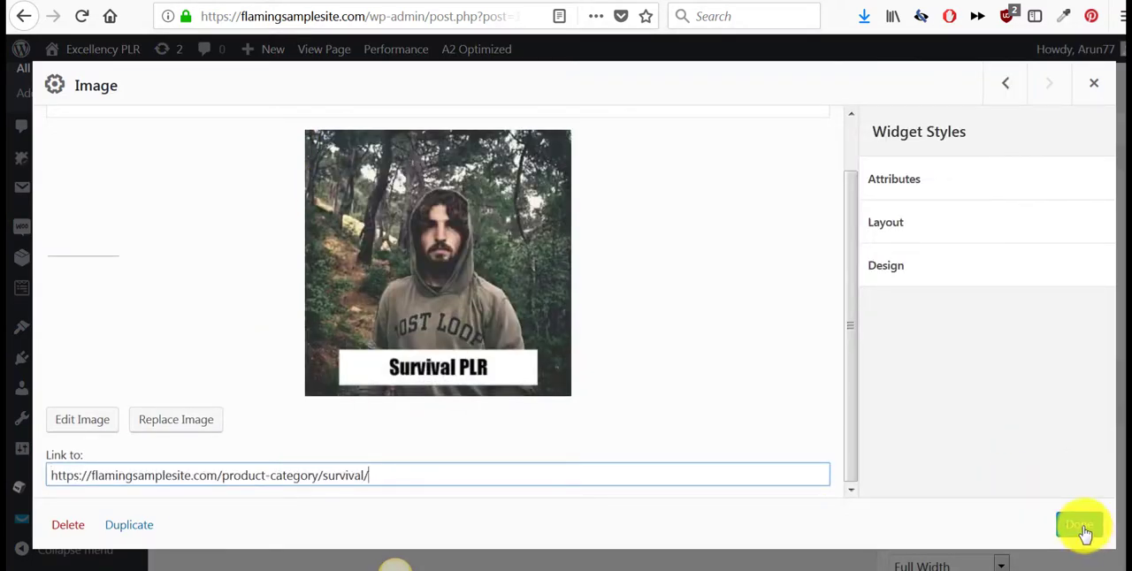
left_click(1081, 529)
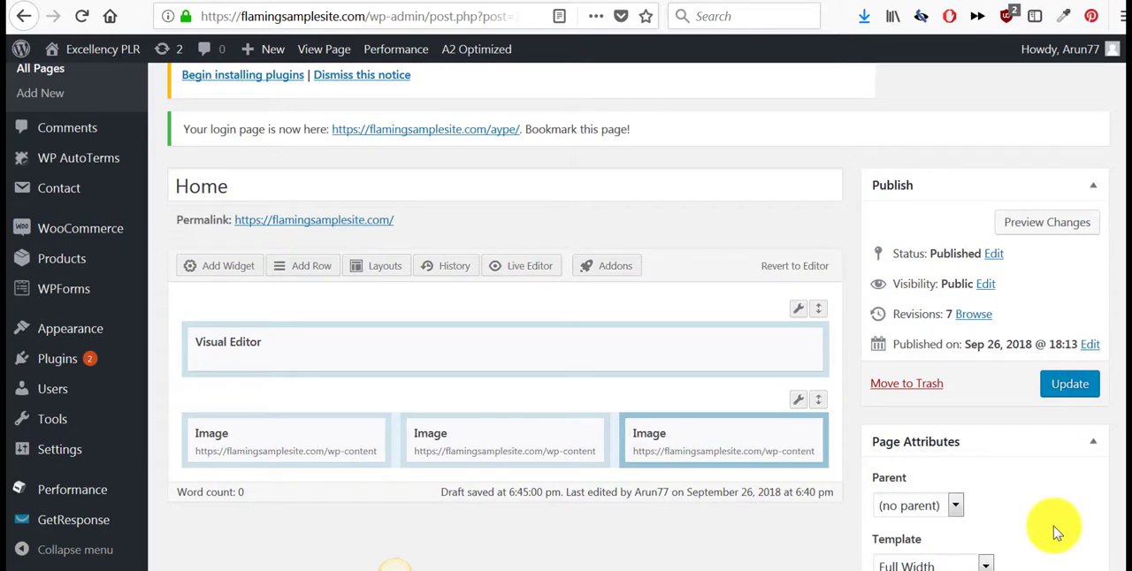
- Insert a new 1-column row below the image row and add a Visual Editor widget to it
left_click(300, 267)
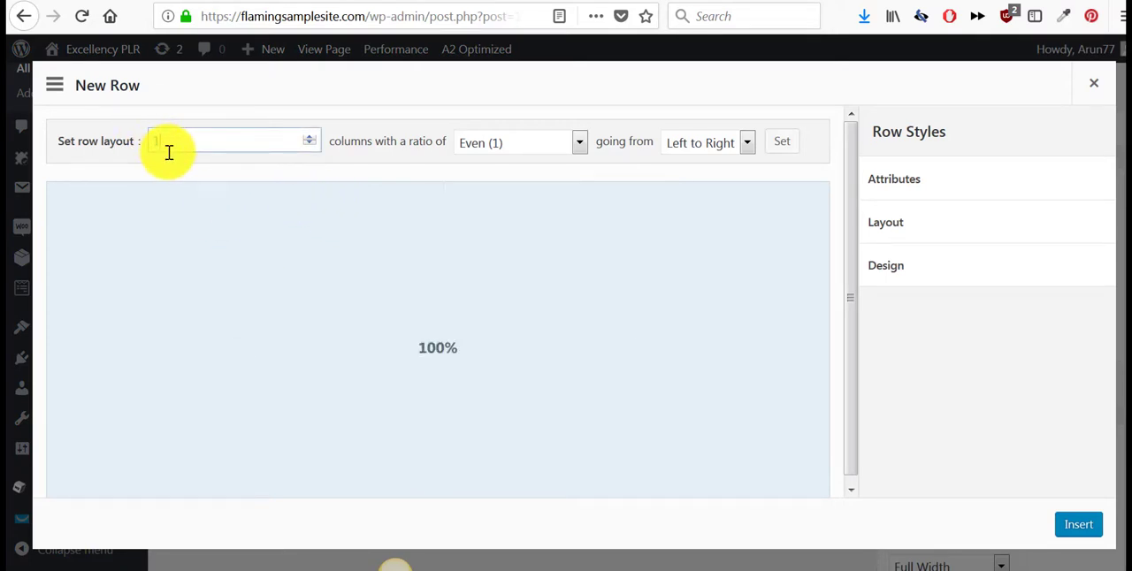
left_click(1080, 525)
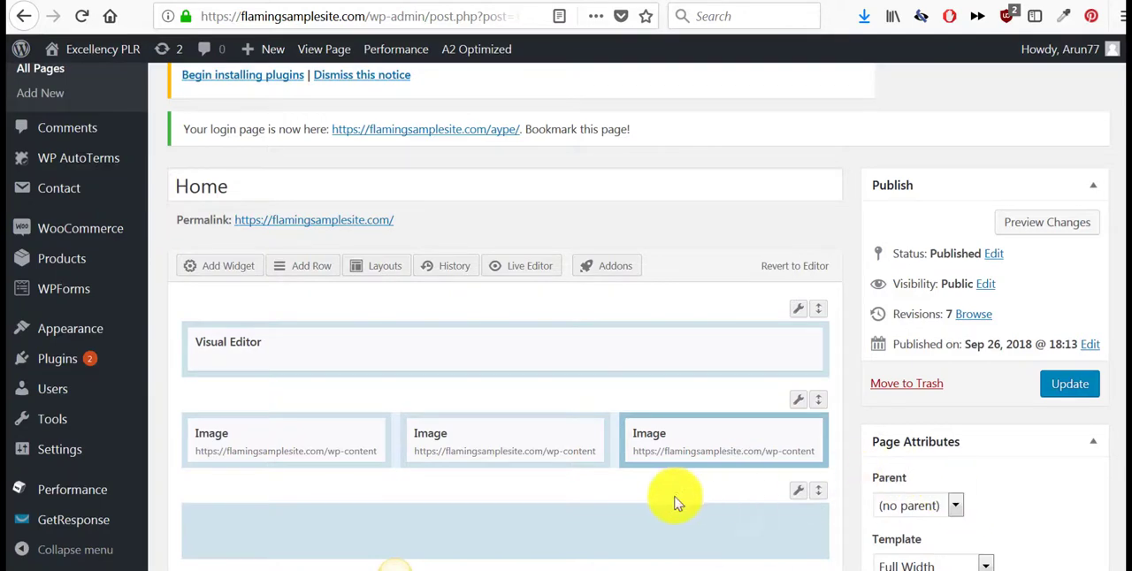
scroll(674, 503, "down", 3)
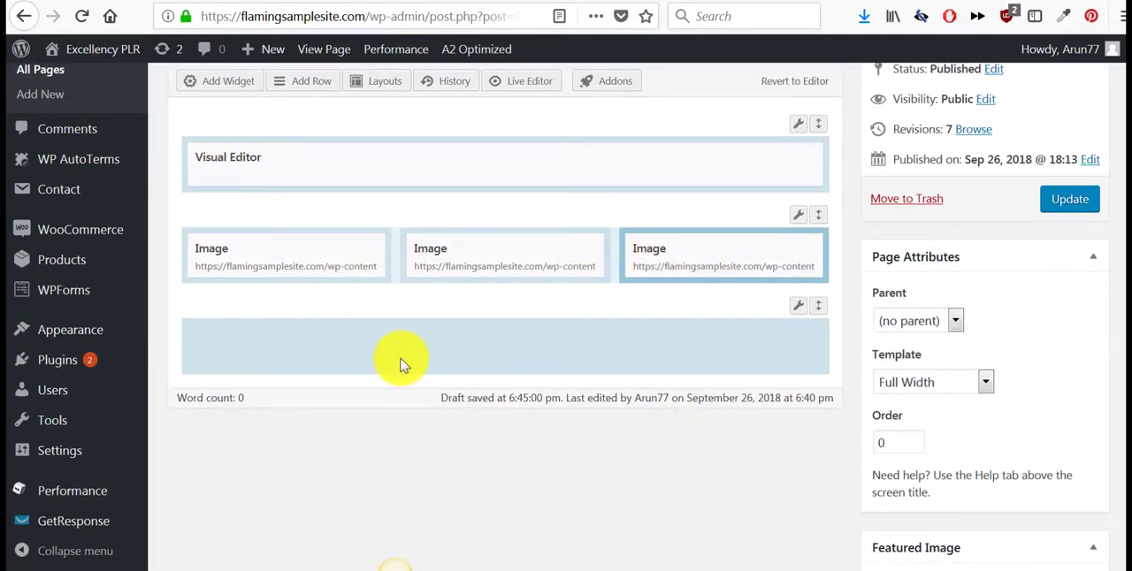
scroll(416, 282, "up", 2)
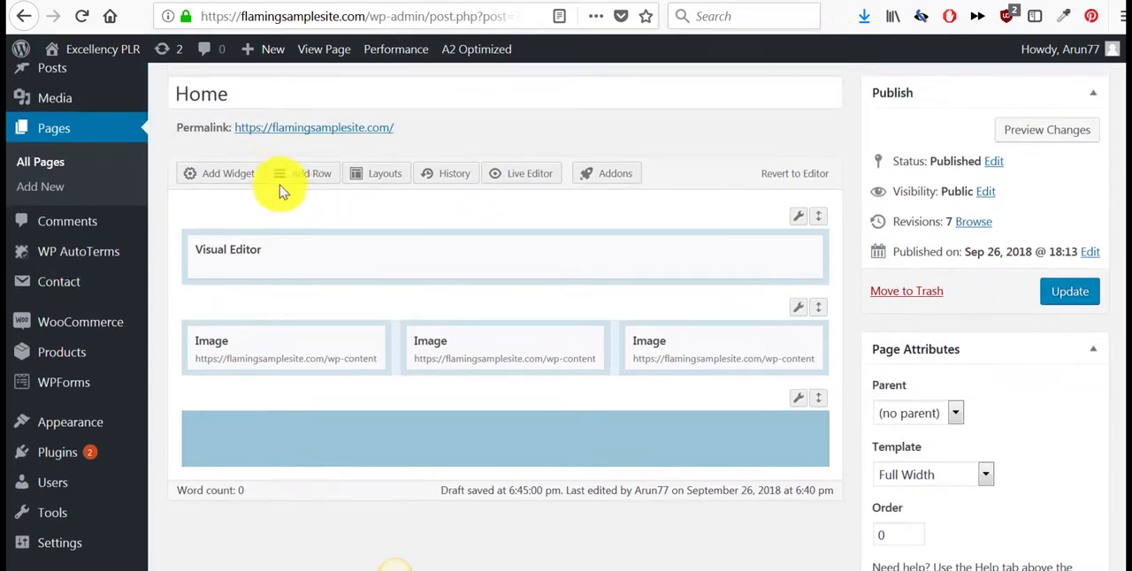
left_click(235, 177)
scroll(745, 341, "down", 8)
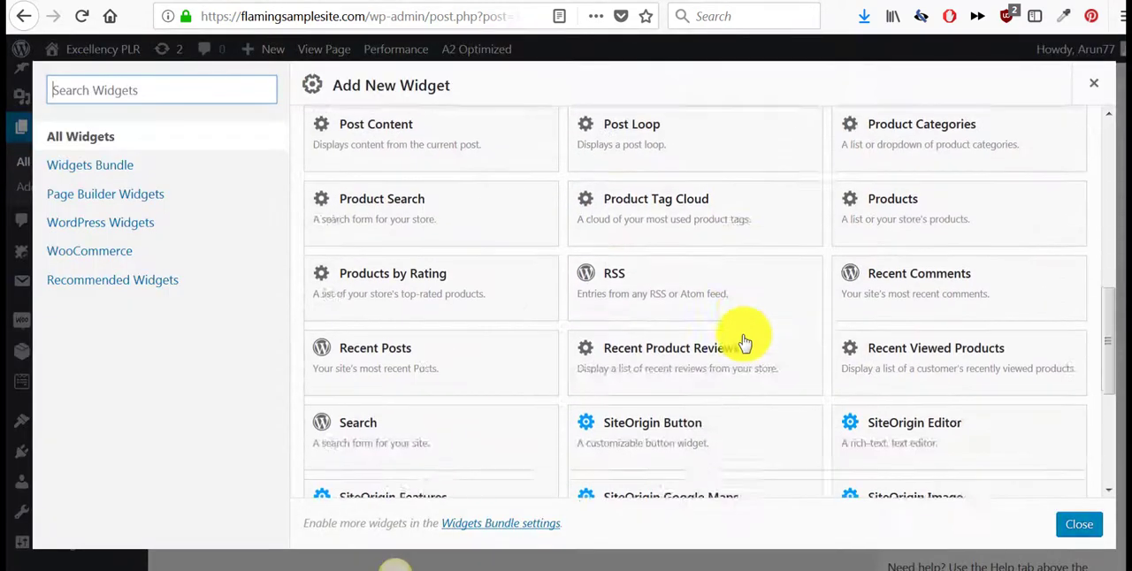
left_click(900, 382)
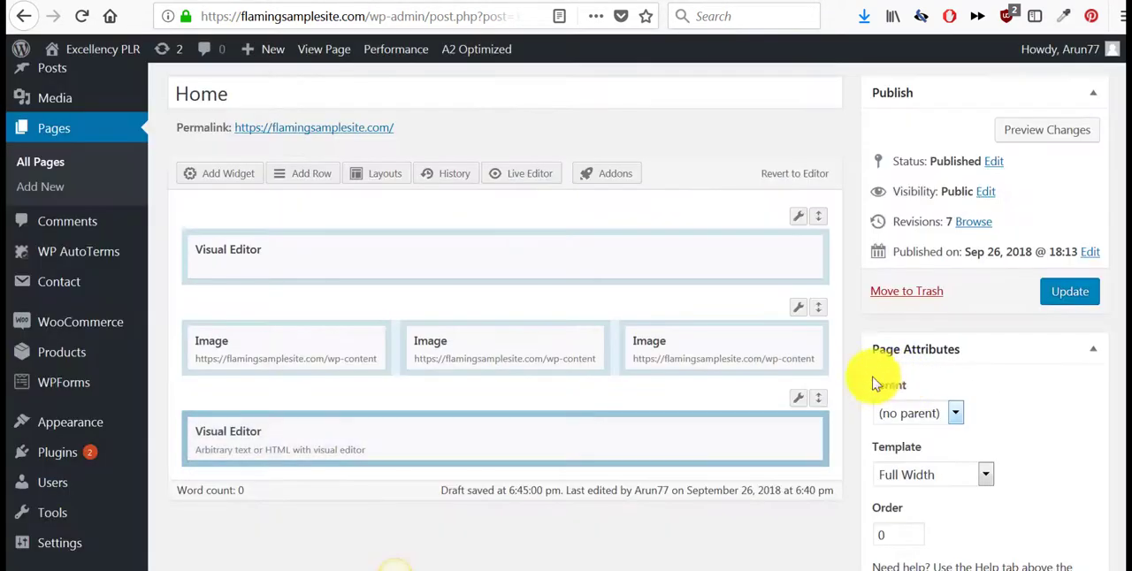
- Insert the "Click here to VISIT OUR STORE" button image from the media library into the new Visual Editor widget
left_click(715, 435)
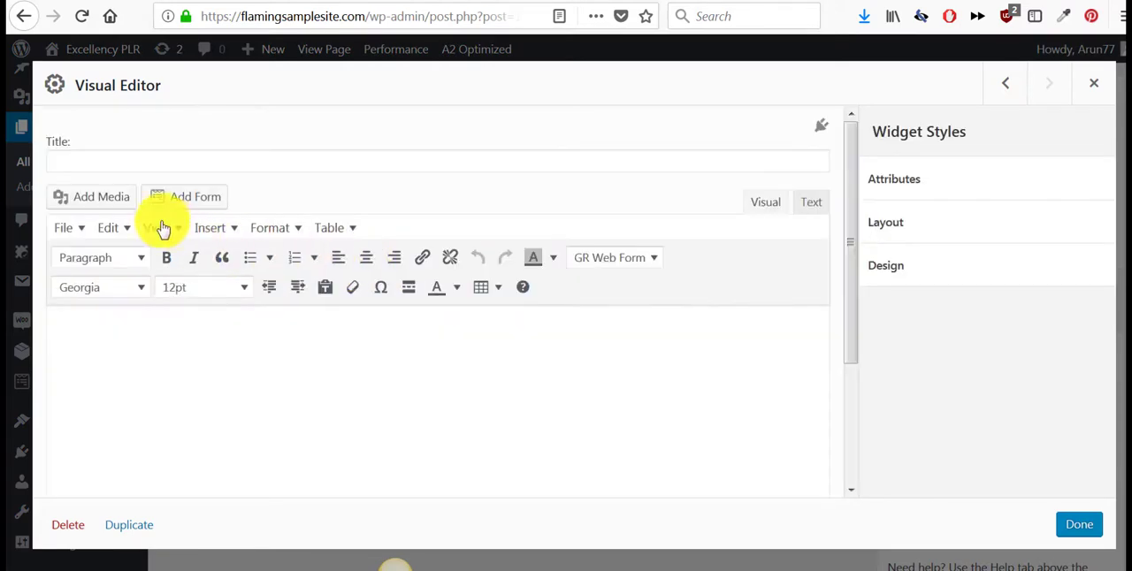
left_click(113, 204)
left_click(265, 257)
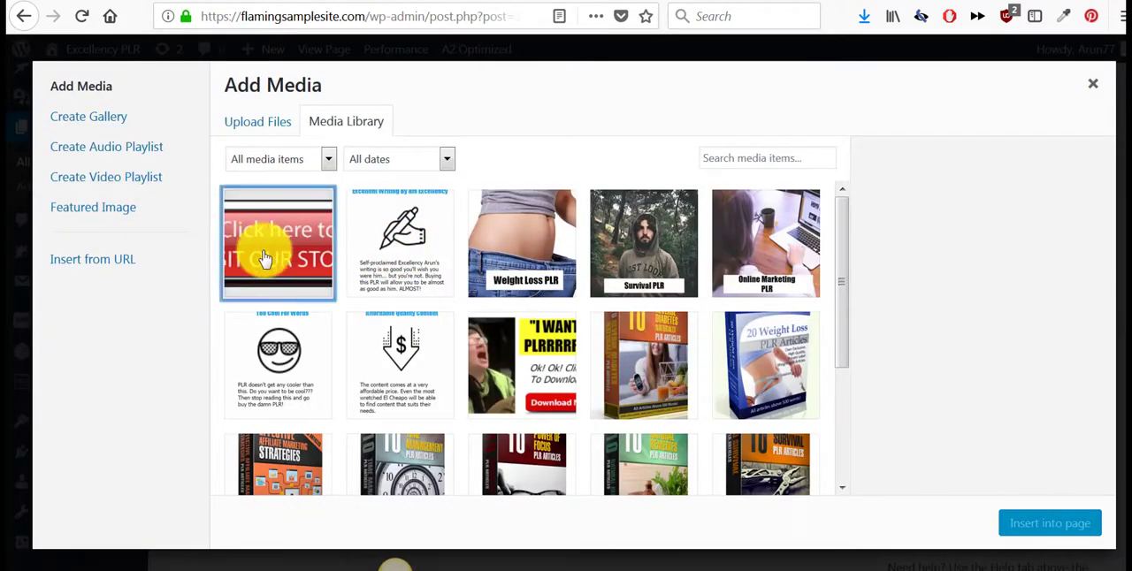
left_click(1050, 524)
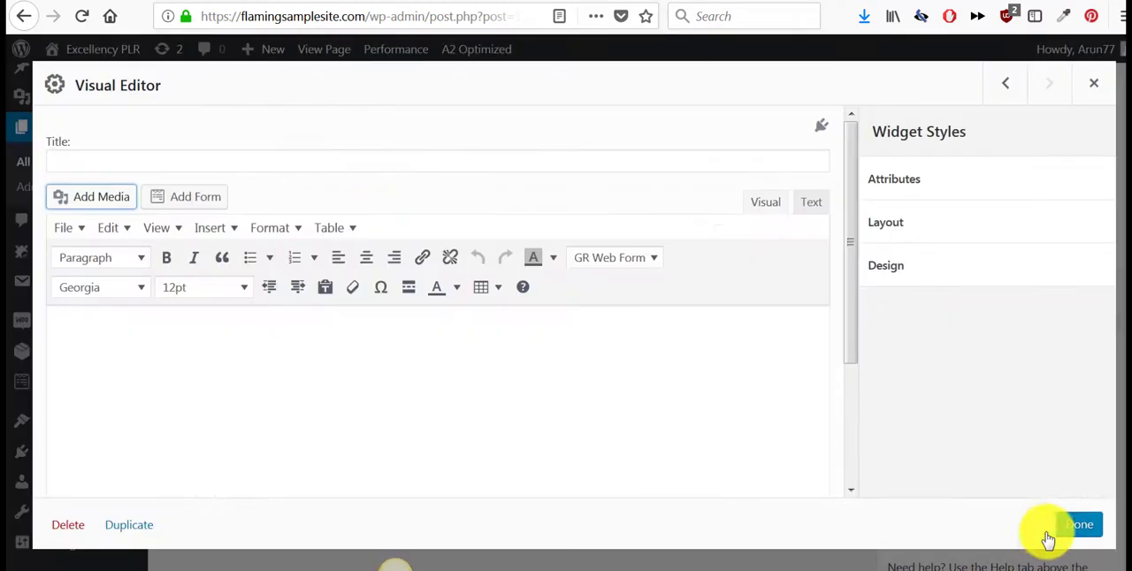
- Center the "Click here to VISIT OUR STORE" button image in the Visual Editor widget
left_click(367, 258)
scroll(624, 379, "down", 4)
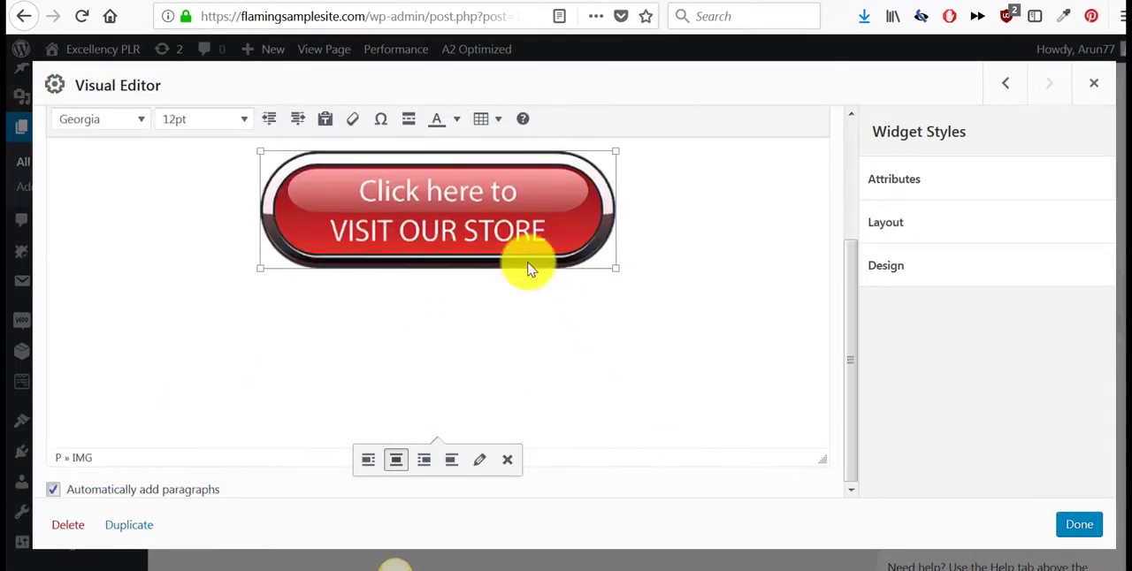
scroll(586, 336, "up", 4)
scroll(531, 265, "down", 4)
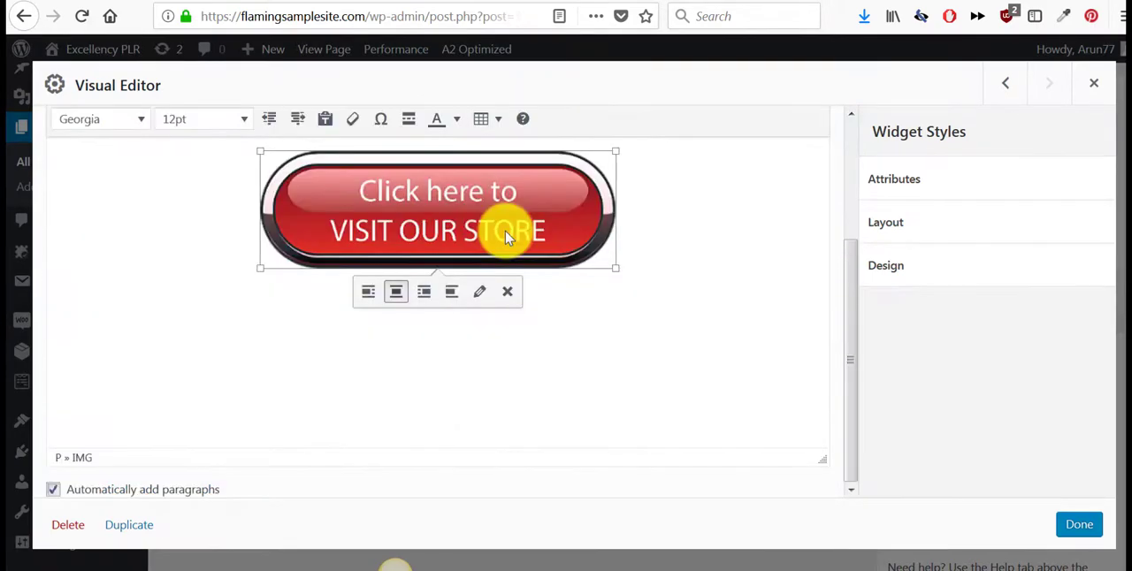
scroll(485, 235, "up", 4)
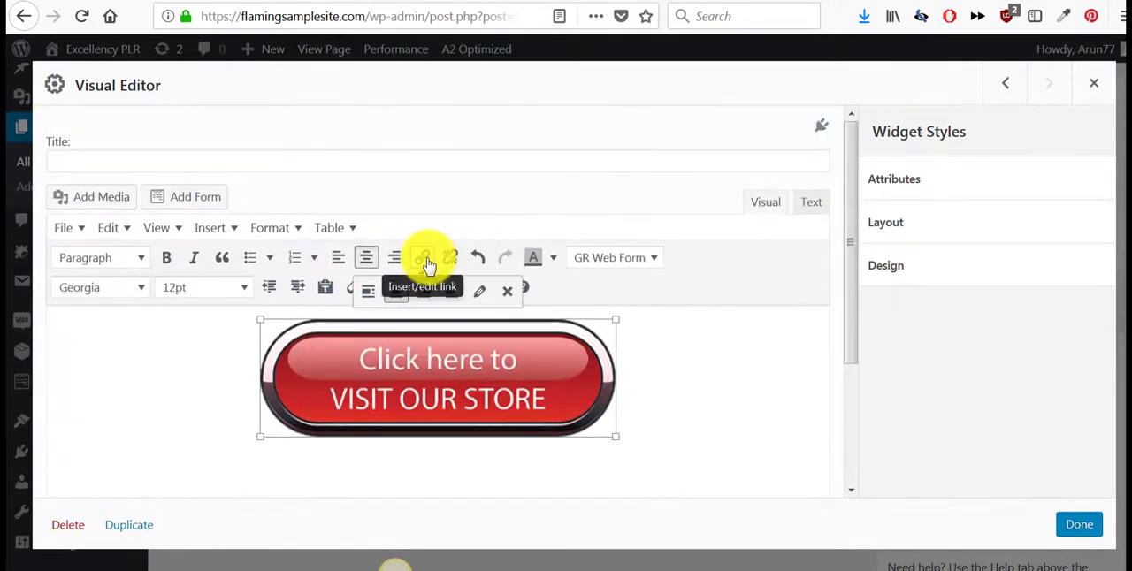
left_click(426, 259)
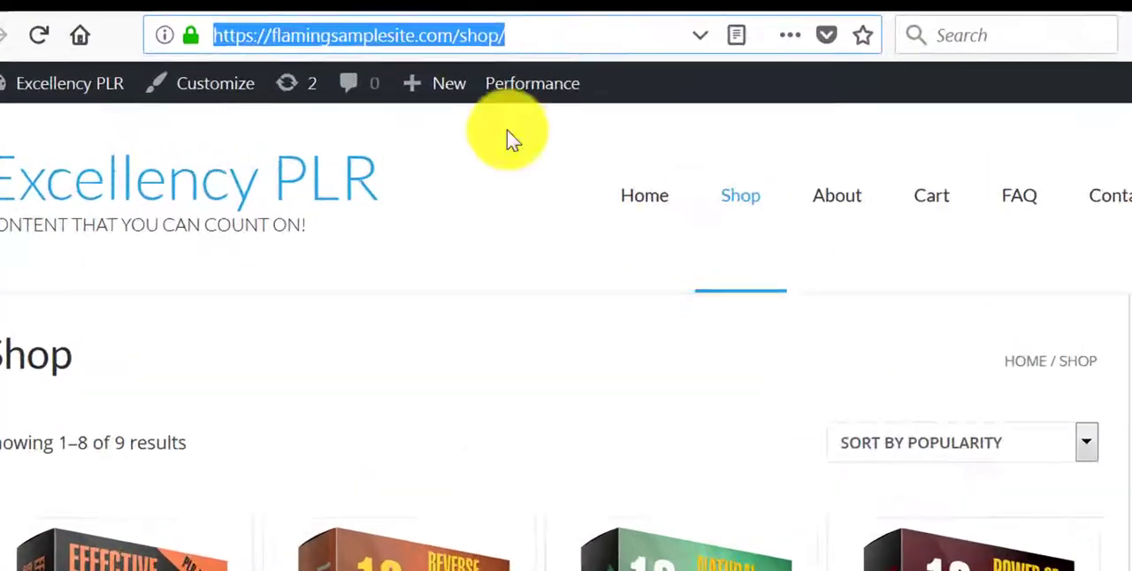
right_click(416, 41)
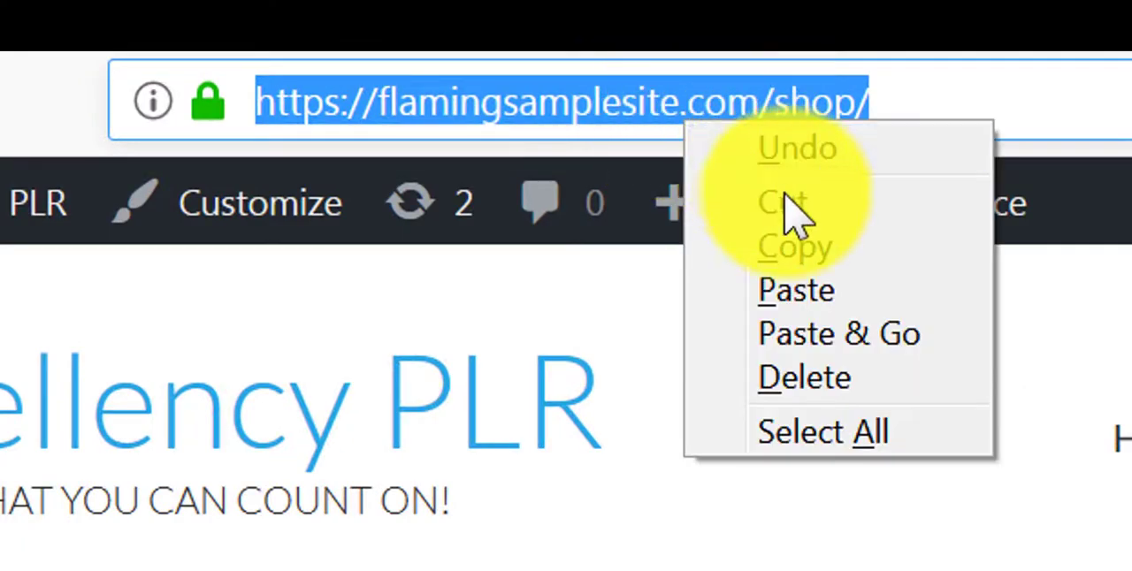
left_click(823, 252)
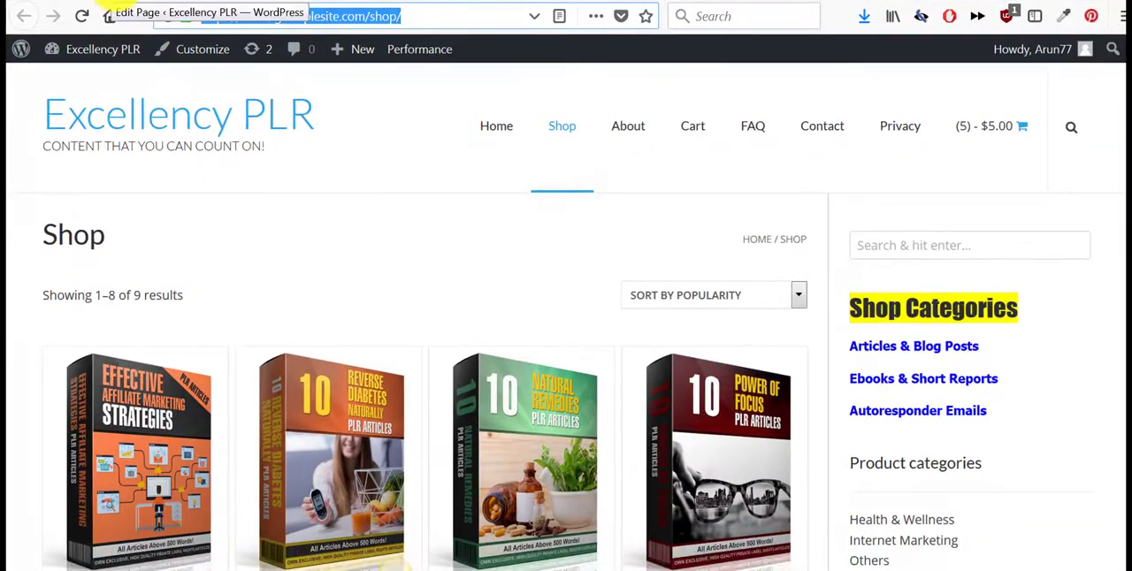
left_click(111, 5)
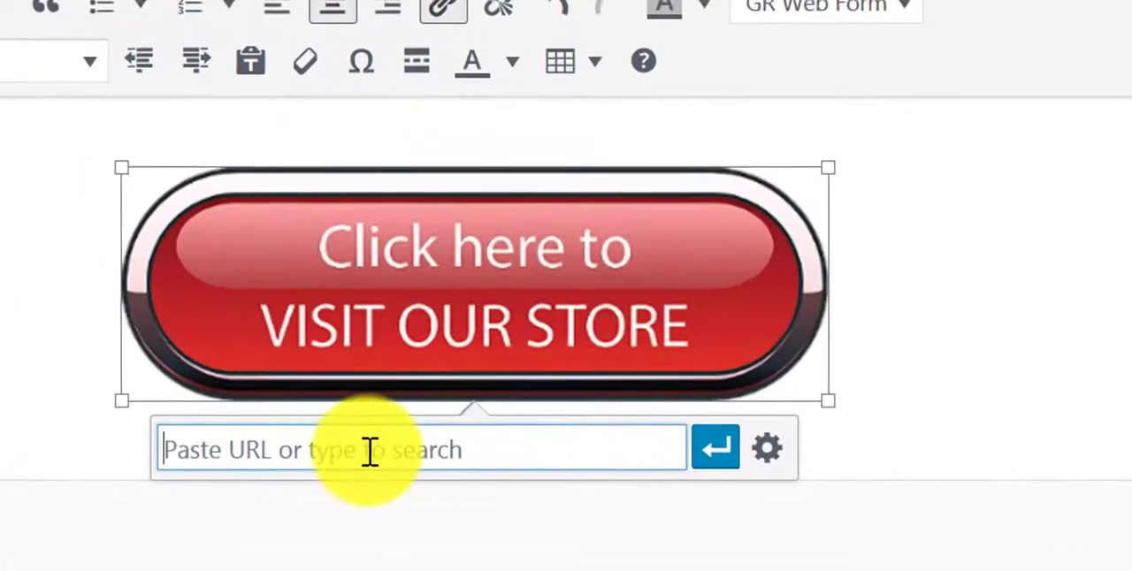
right_click(385, 484)
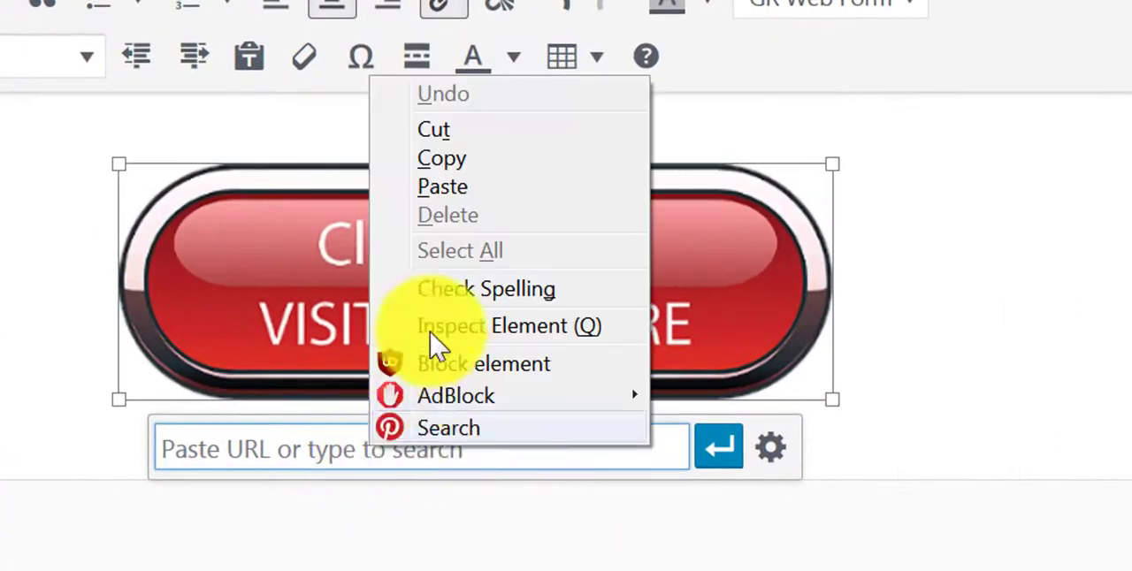
left_click(445, 189)
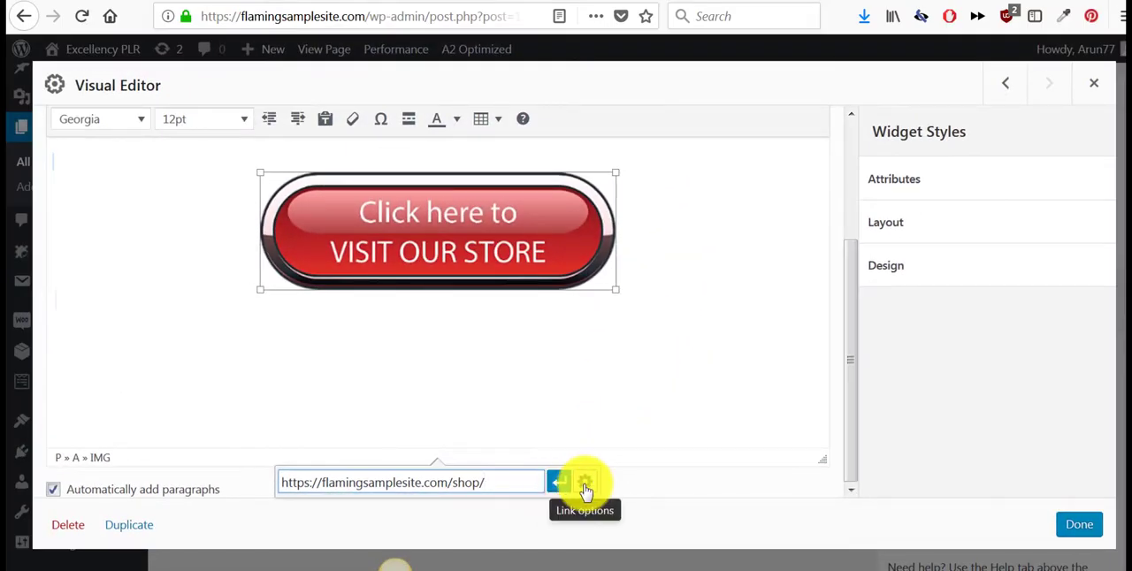
left_click(585, 485)
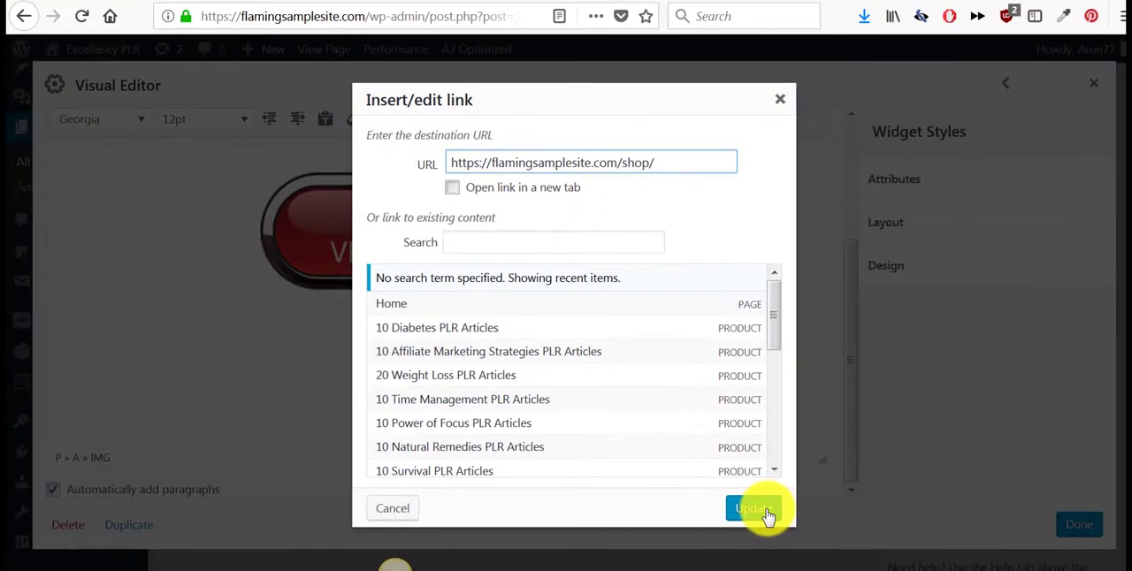
left_click(753, 509)
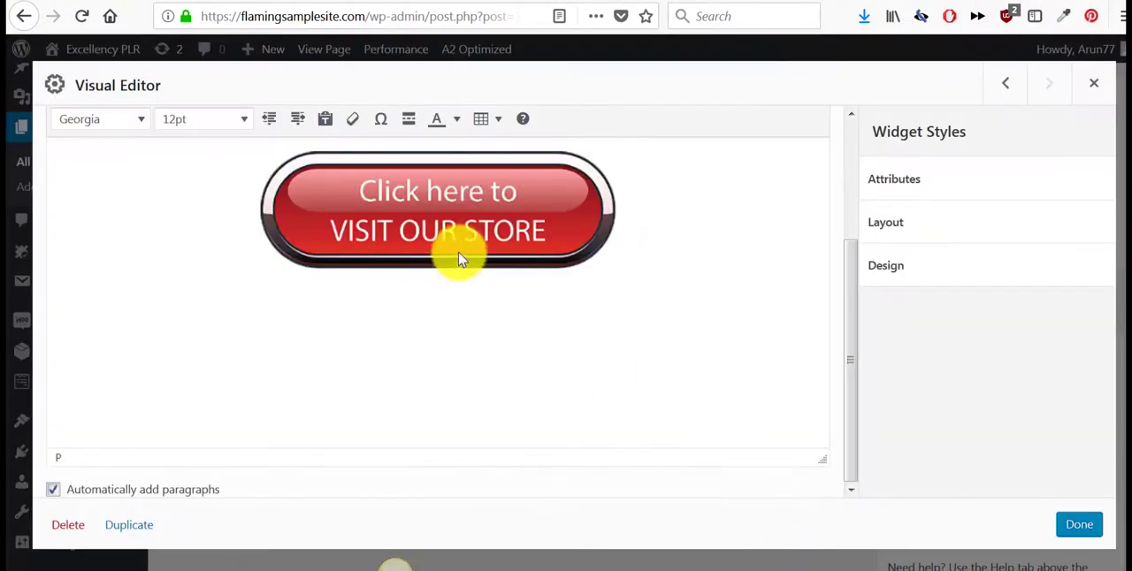
left_click(1080, 527)
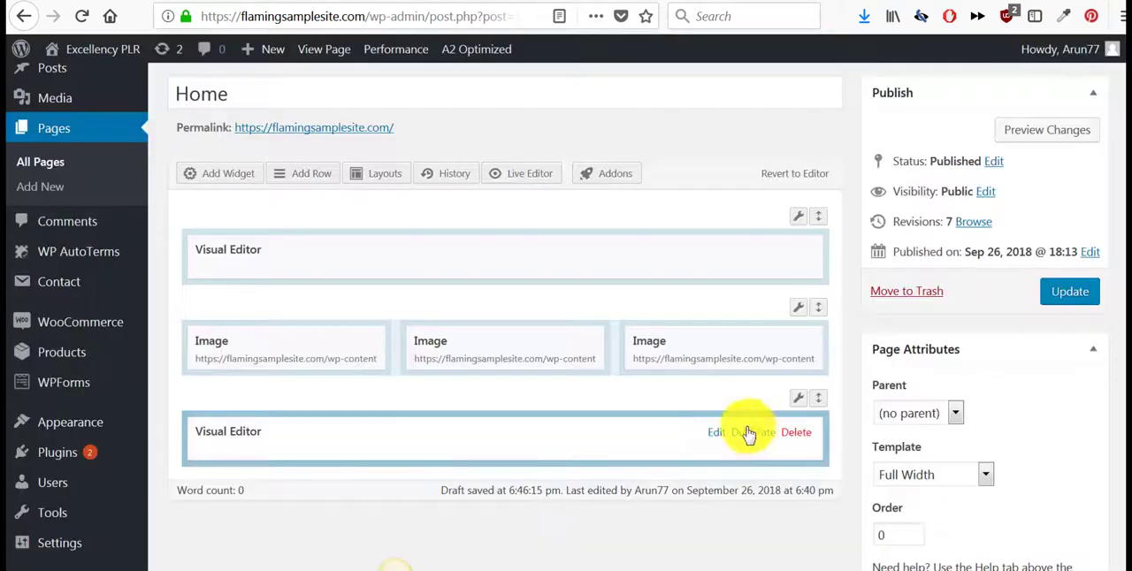
- Insert a new 3-column row below the store button's Visual Editor row
scroll(664, 404, "down", 2)
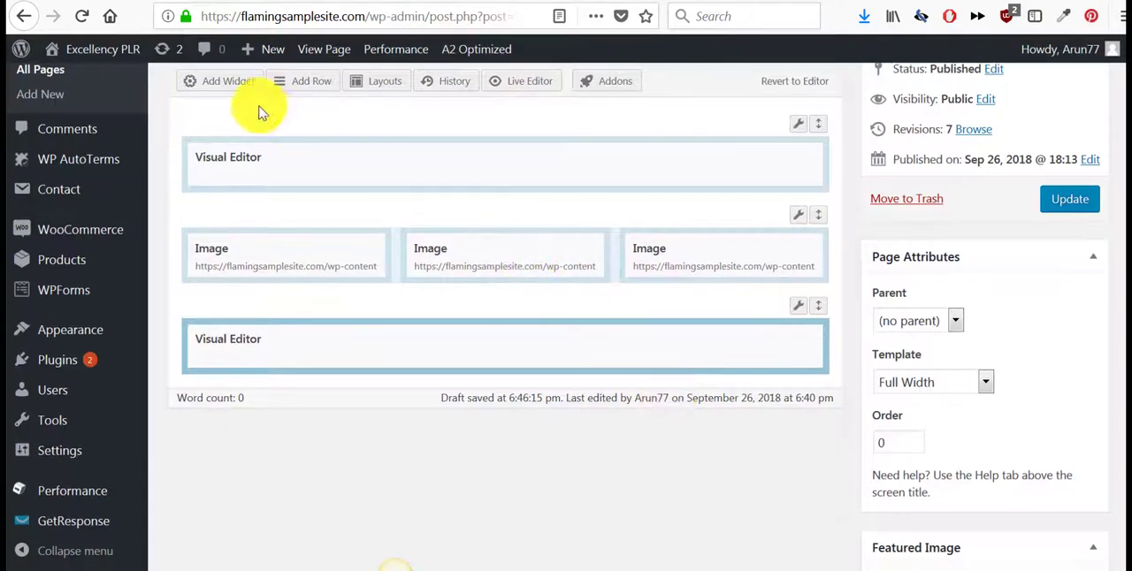
left_click(306, 83)
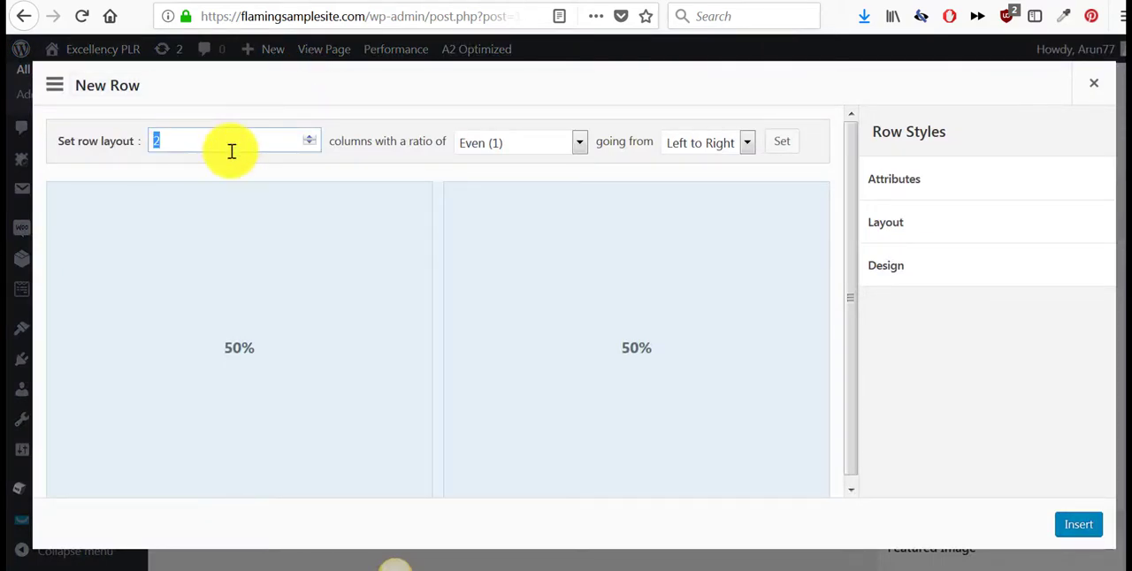
left_click(1079, 524)
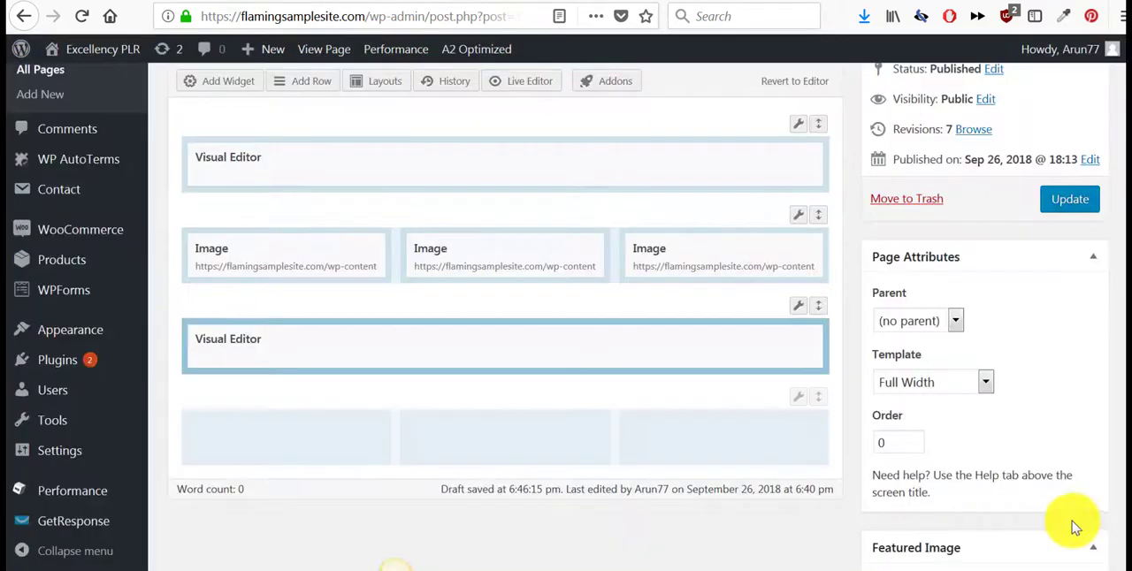
- Add an Image widget to each of the three columns in the new last row
left_click(286, 448)
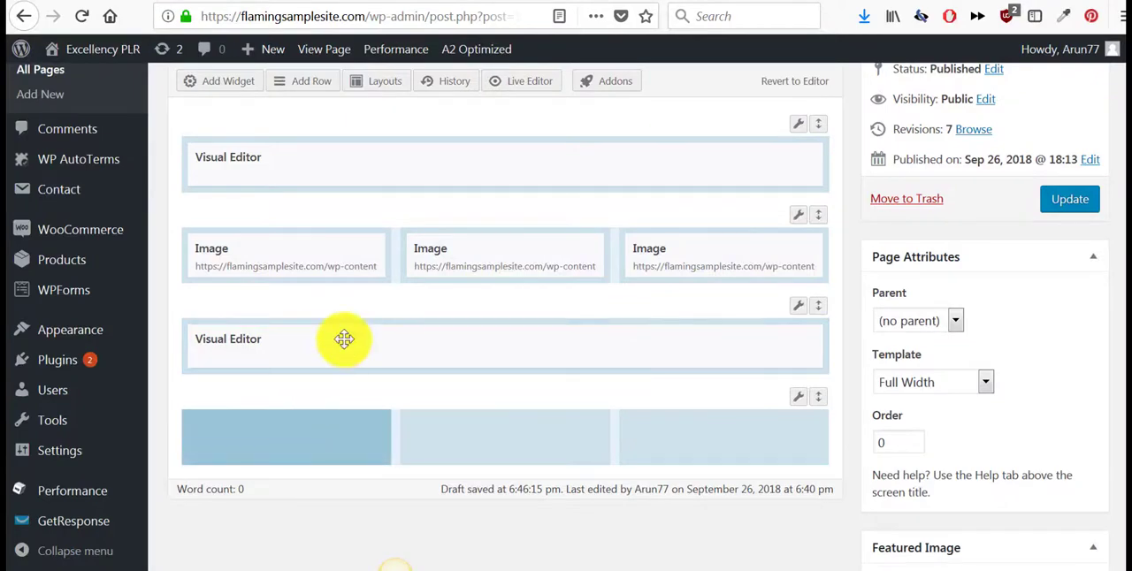
left_click(239, 86)
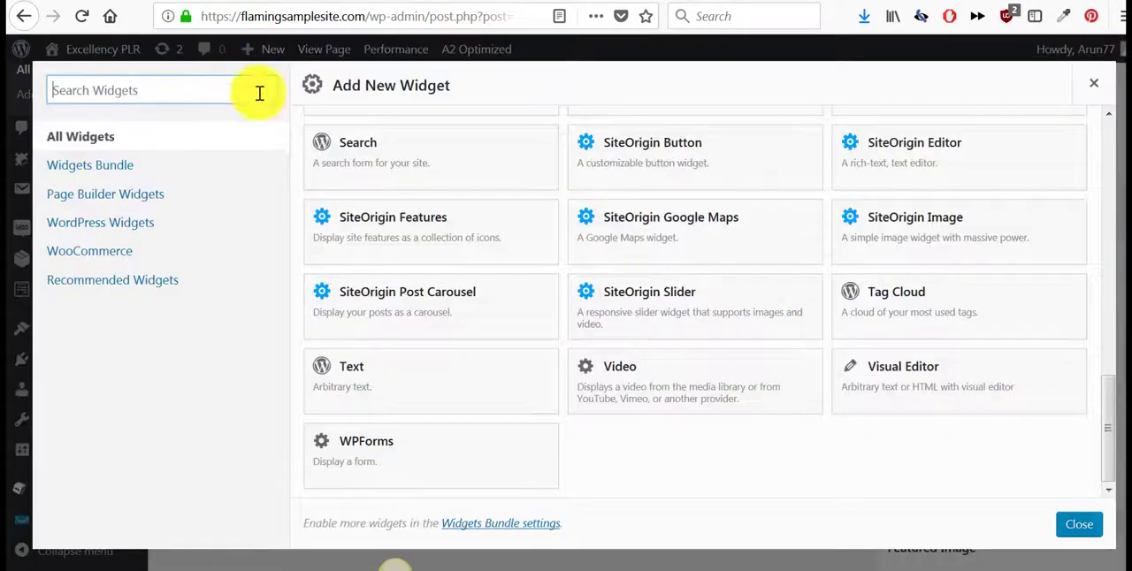
scroll(621, 336, "up", 2)
scroll(629, 331, "up", 5)
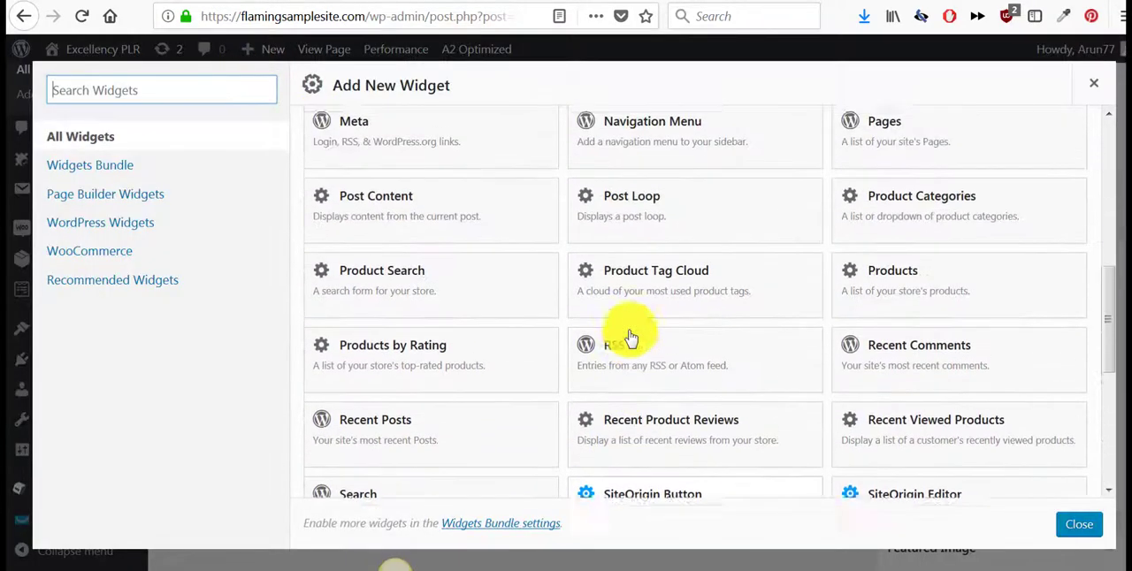
left_click(684, 270)
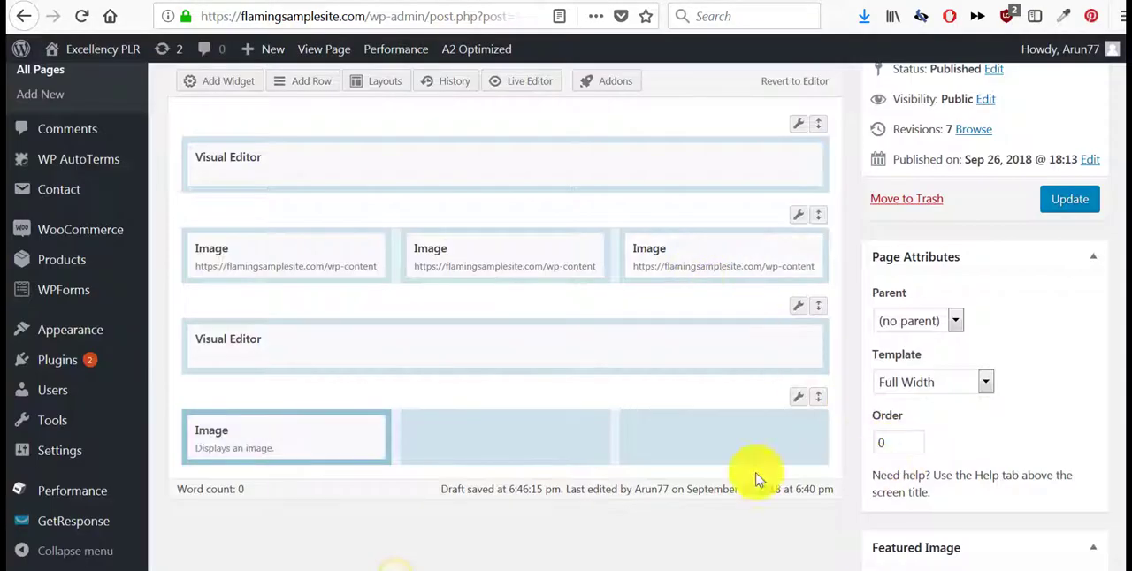
left_click(497, 447)
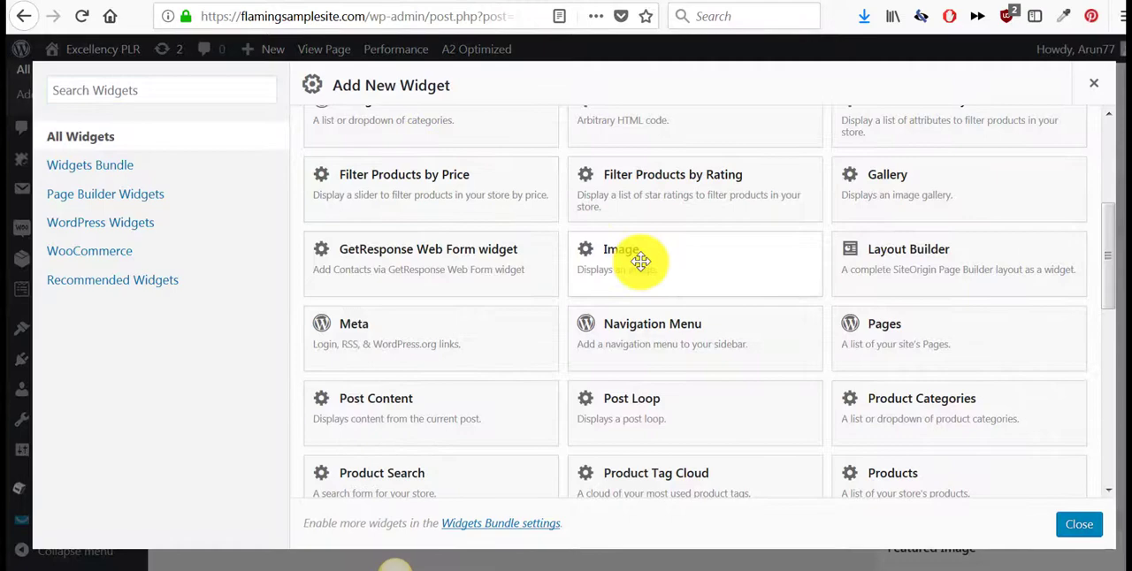
left_click(641, 261)
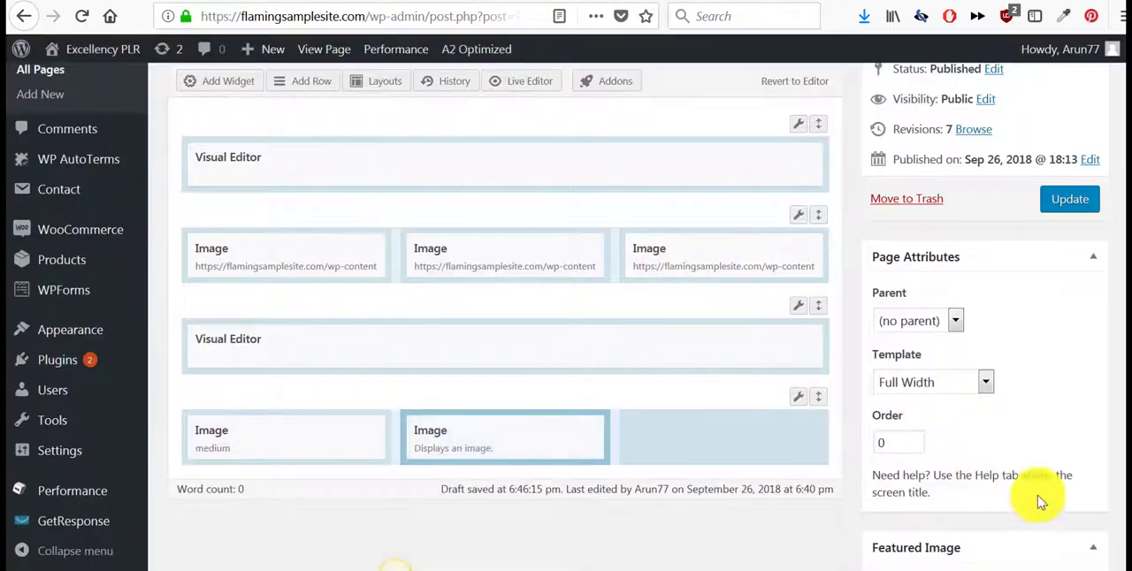
left_click(720, 435)
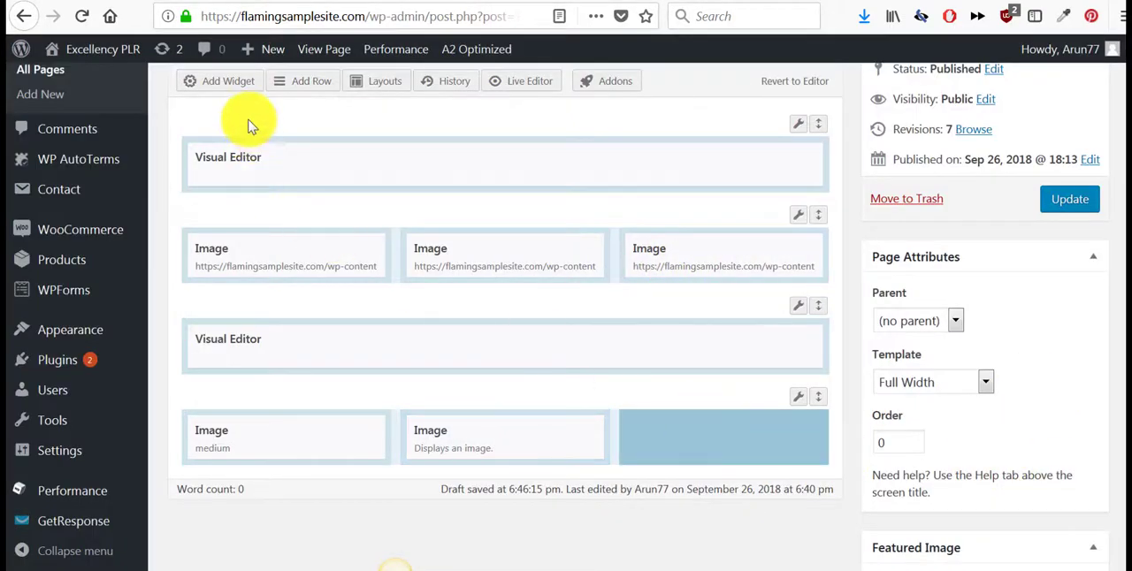
left_click(224, 88)
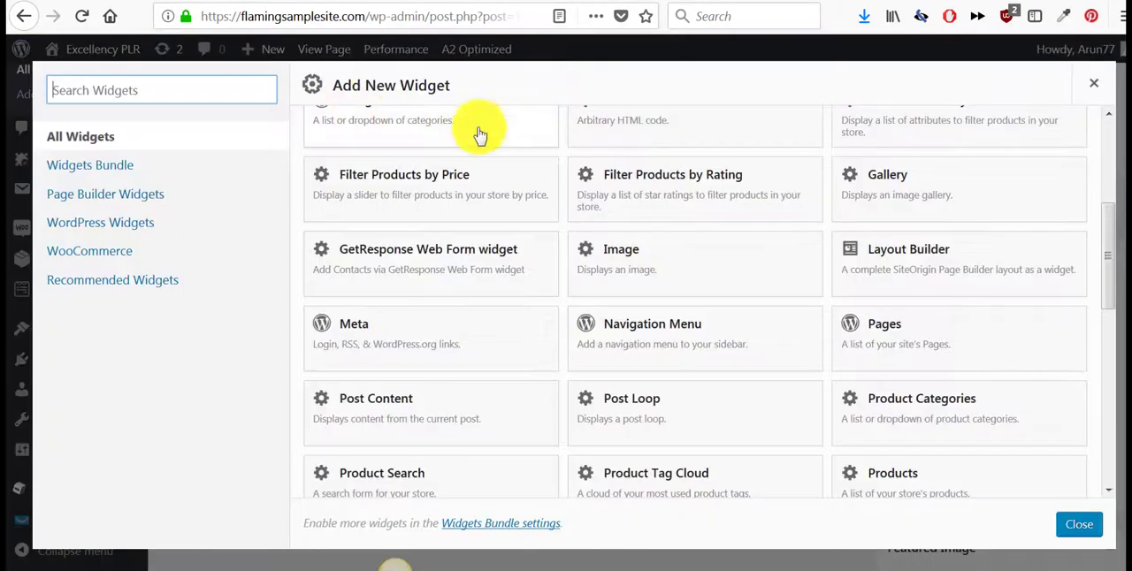
left_click(663, 271)
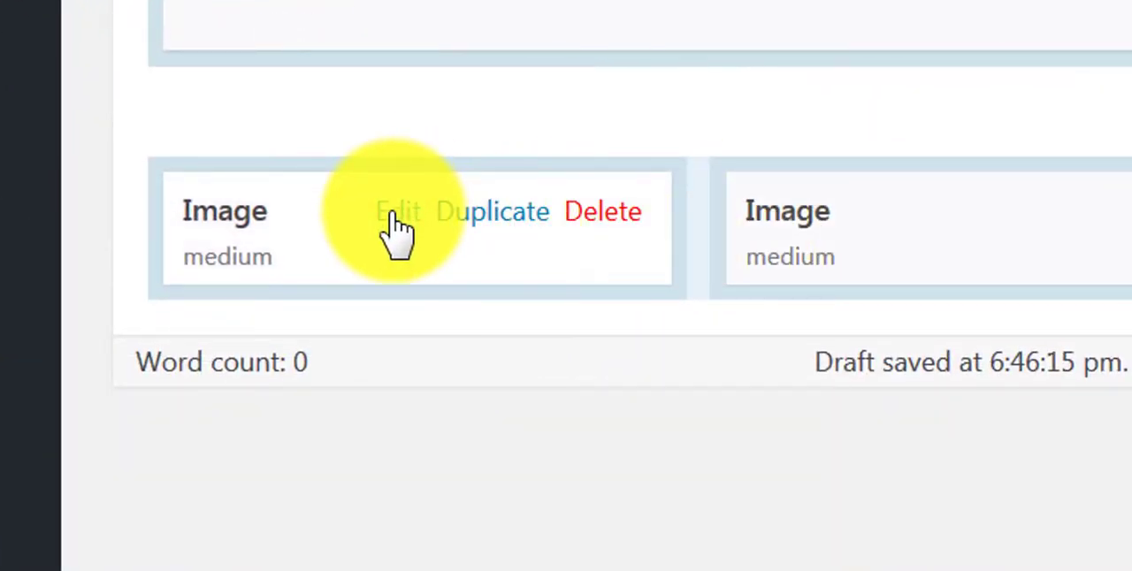
- Set the "Affordable Quality Content" picture lowp.png in the last row's first Image widget and finish editing it without a link
left_click(398, 213)
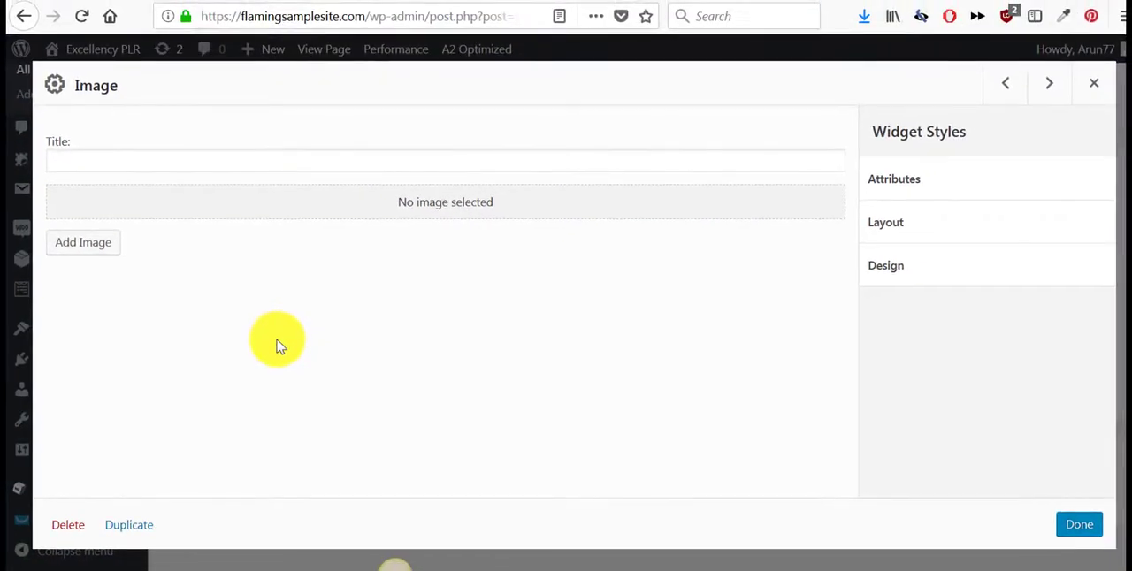
left_click(82, 245)
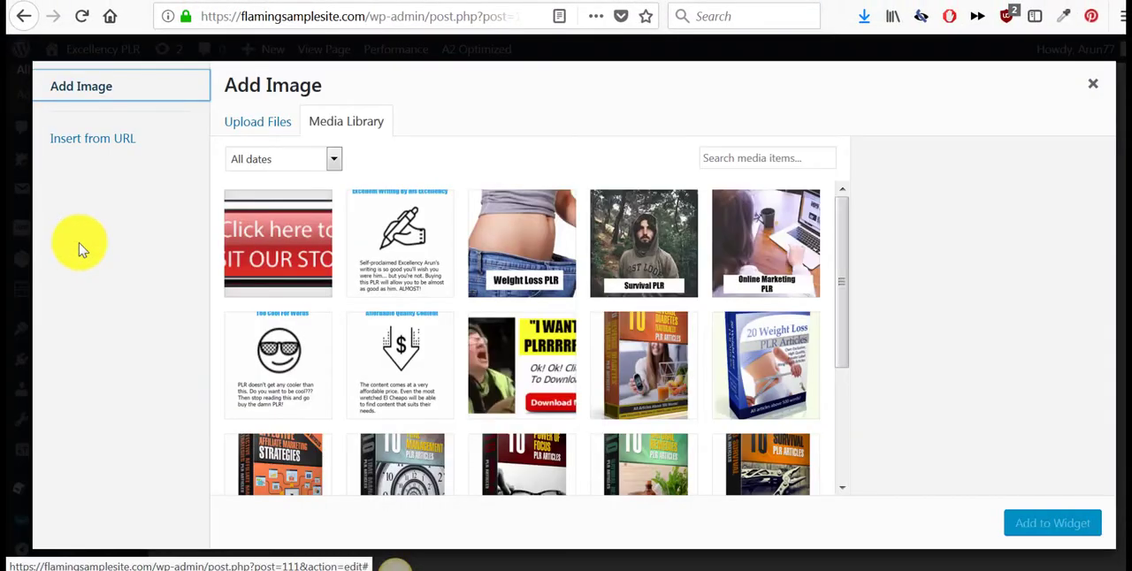
left_click(405, 355)
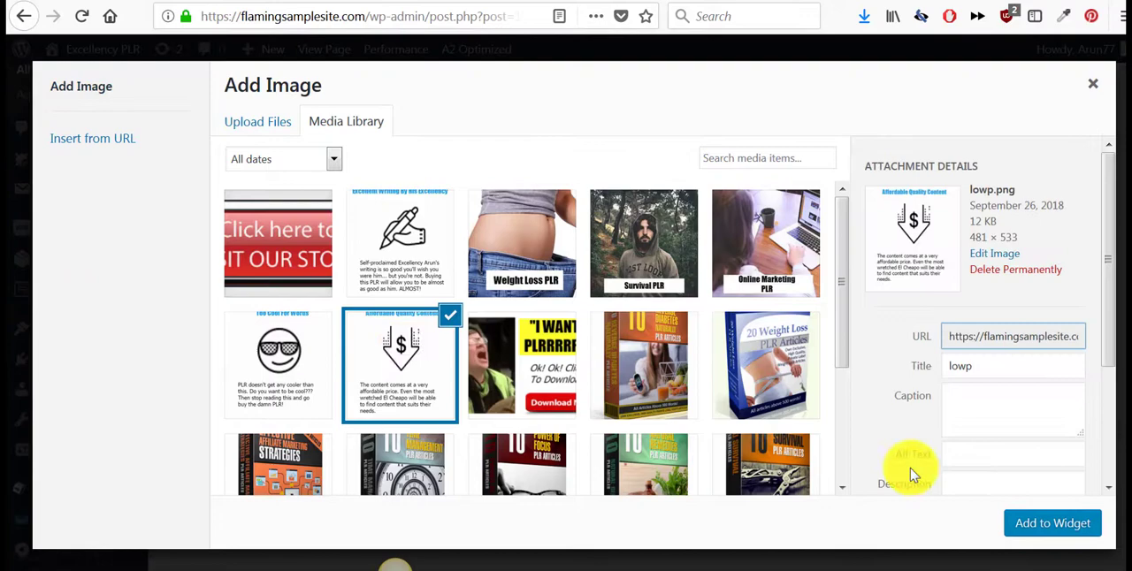
left_click(1057, 525)
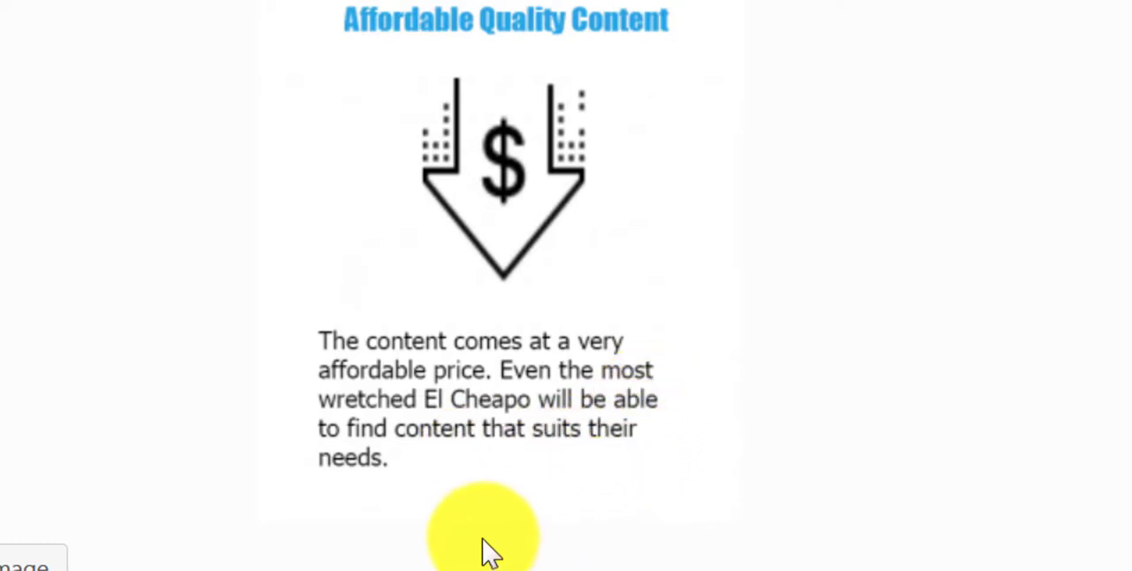
scroll(528, 548, "down", 2)
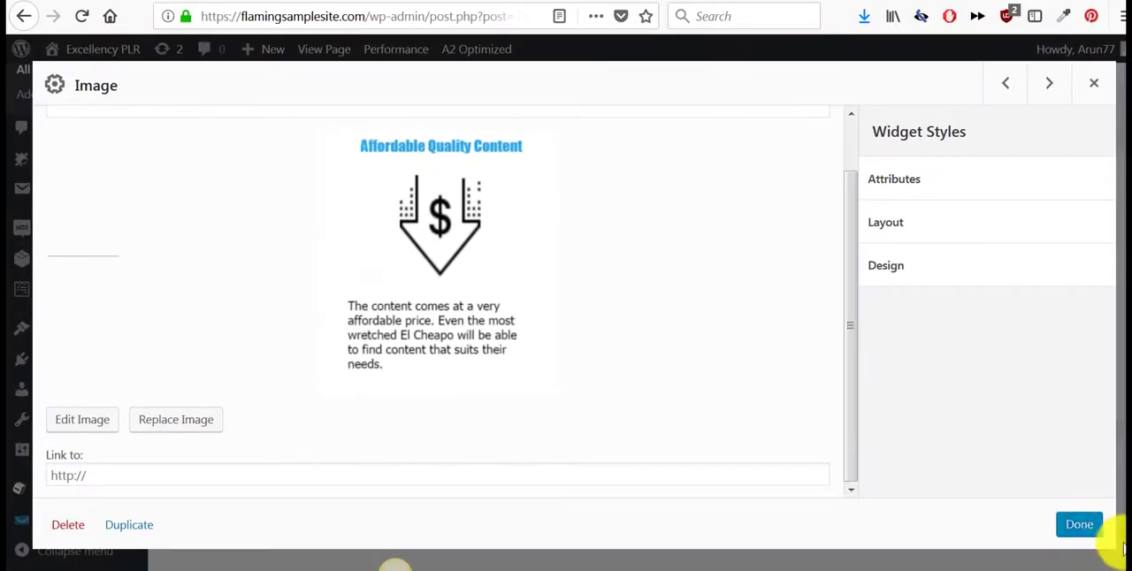
left_click(1089, 529)
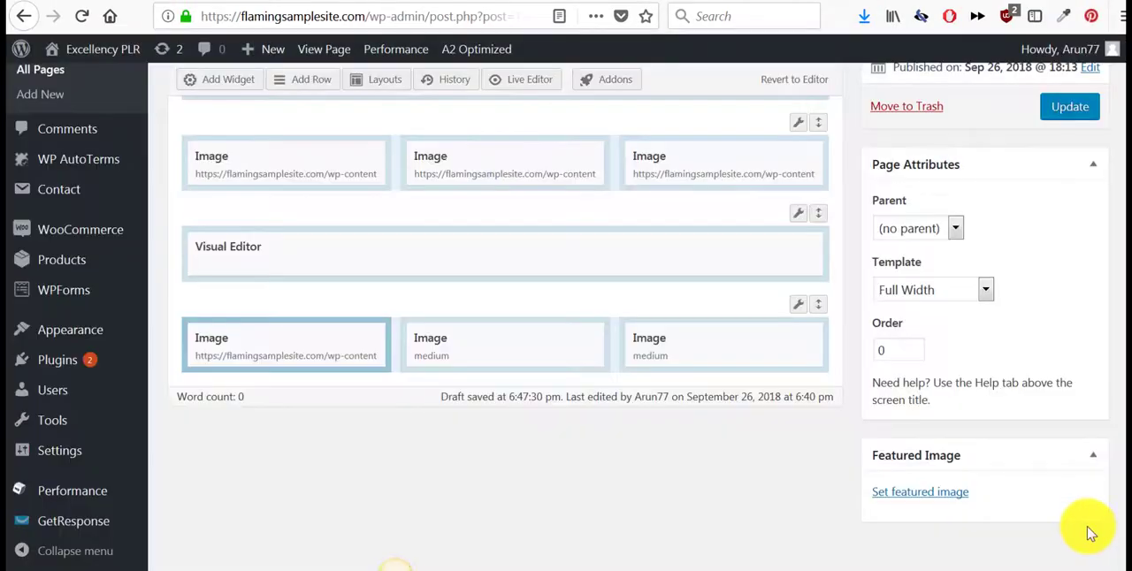
- Set the "Excellent Writing By His Excellency" picture writep.png in the last row's second Image widget and finish editing it
left_click(500, 343)
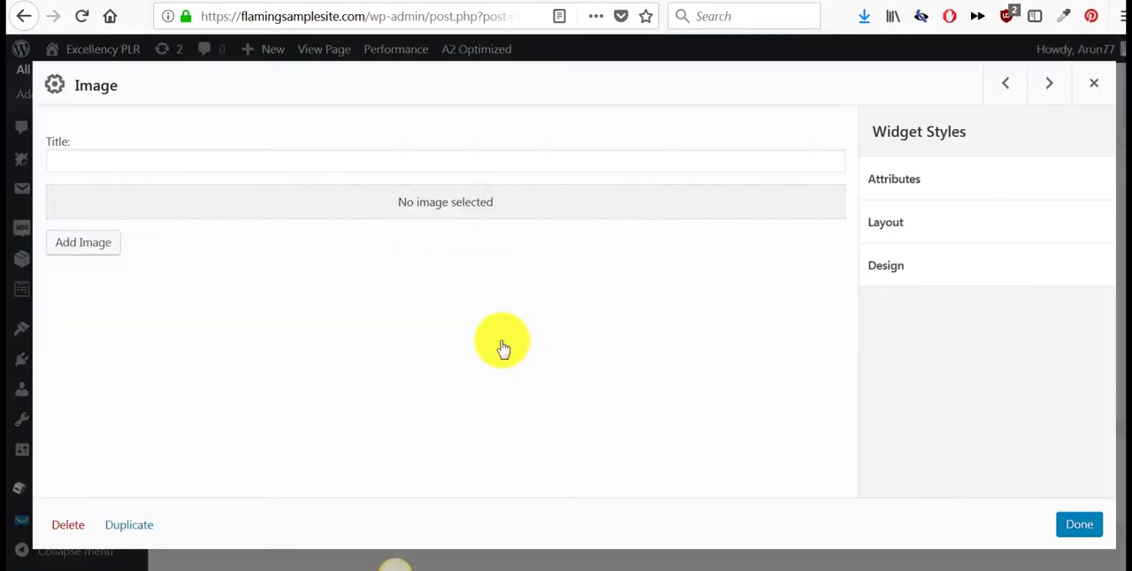
left_click(97, 252)
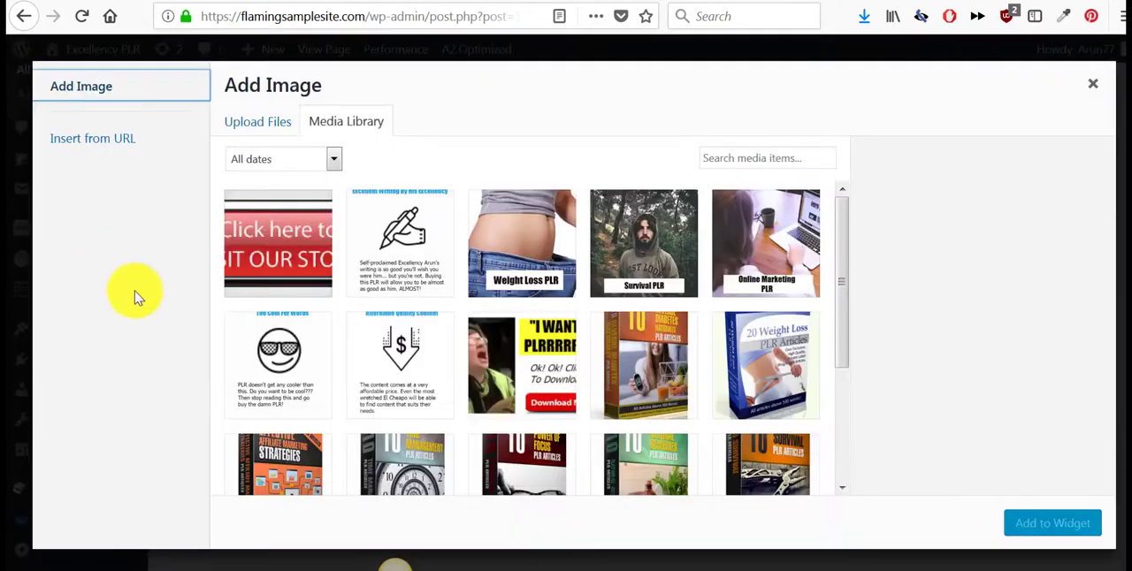
left_click(398, 260)
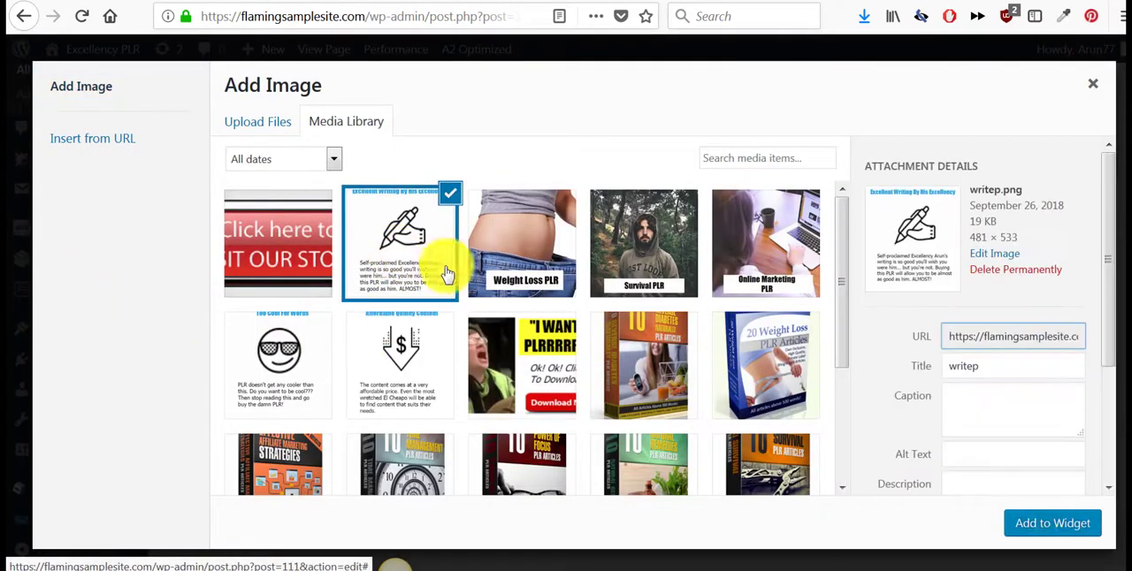
left_click(1043, 526)
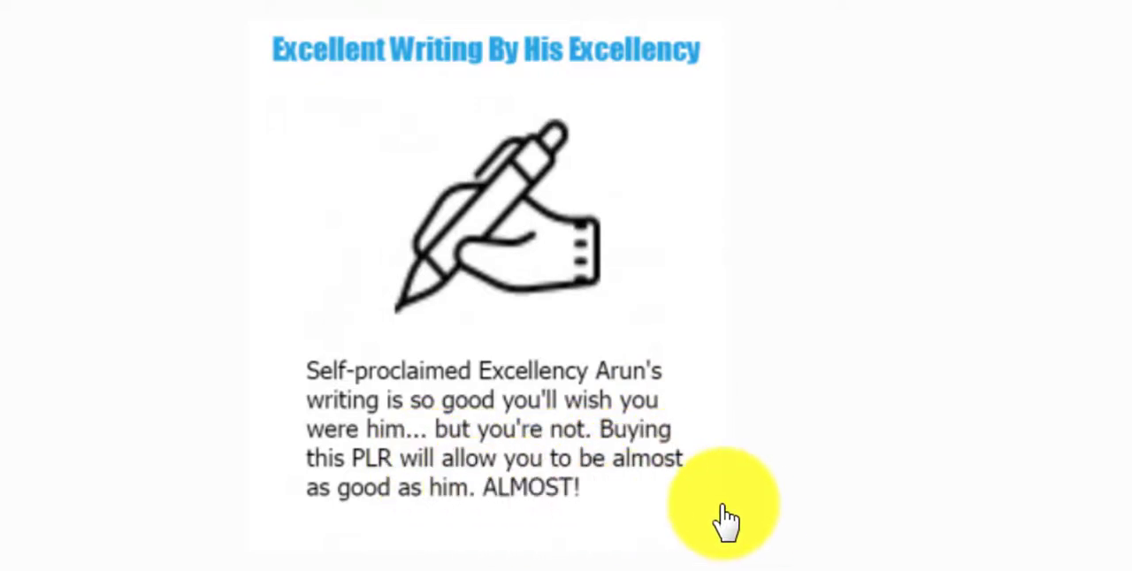
left_click(1088, 536)
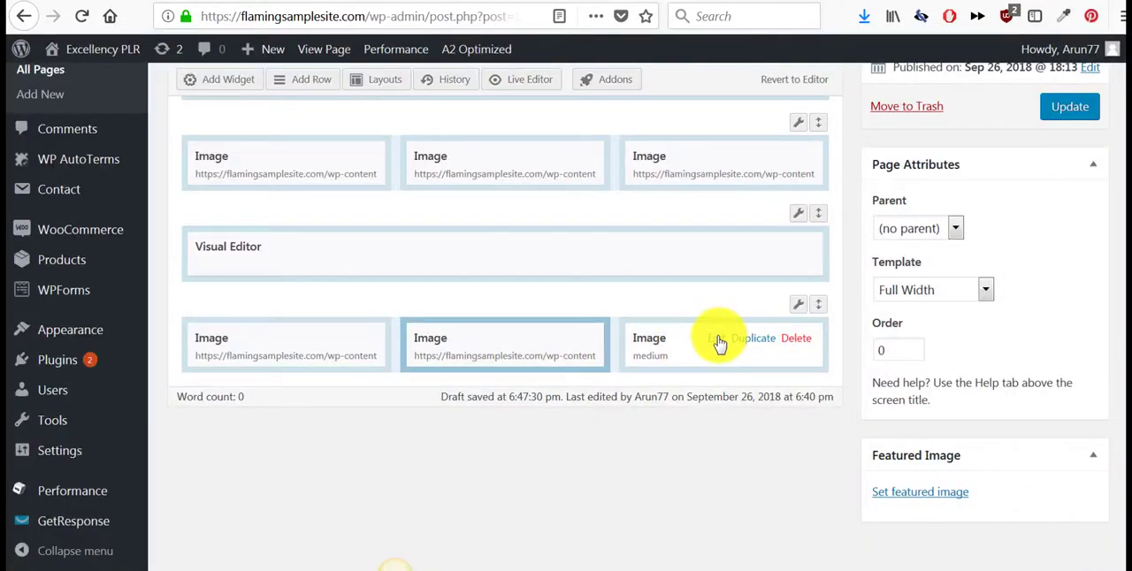
- Set the "Too Cool For Words" picture in the last row's third Image widget and finish editing it
left_click(717, 341)
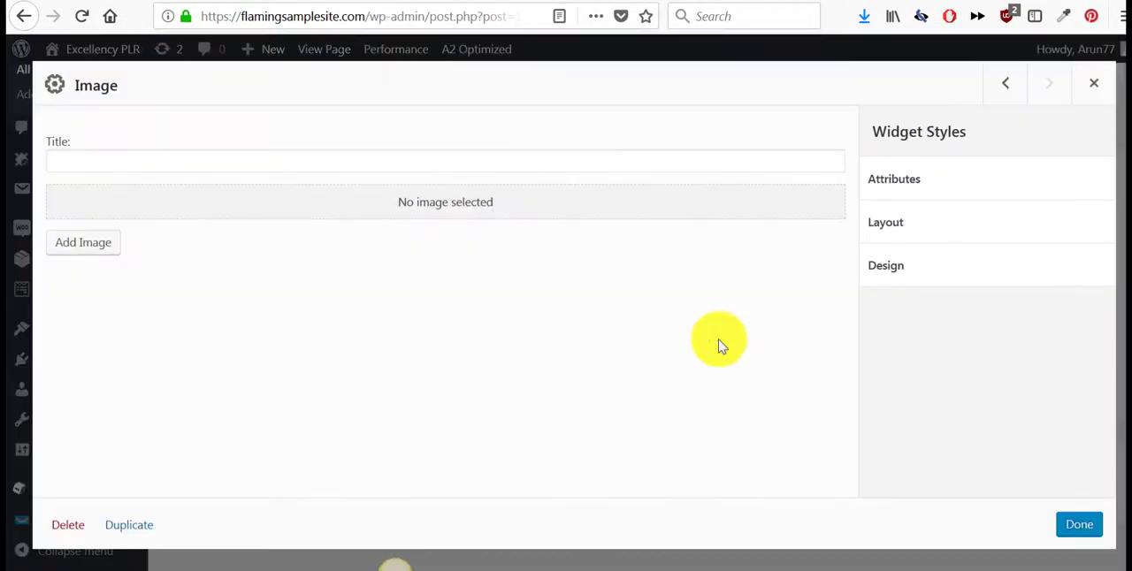
left_click(79, 247)
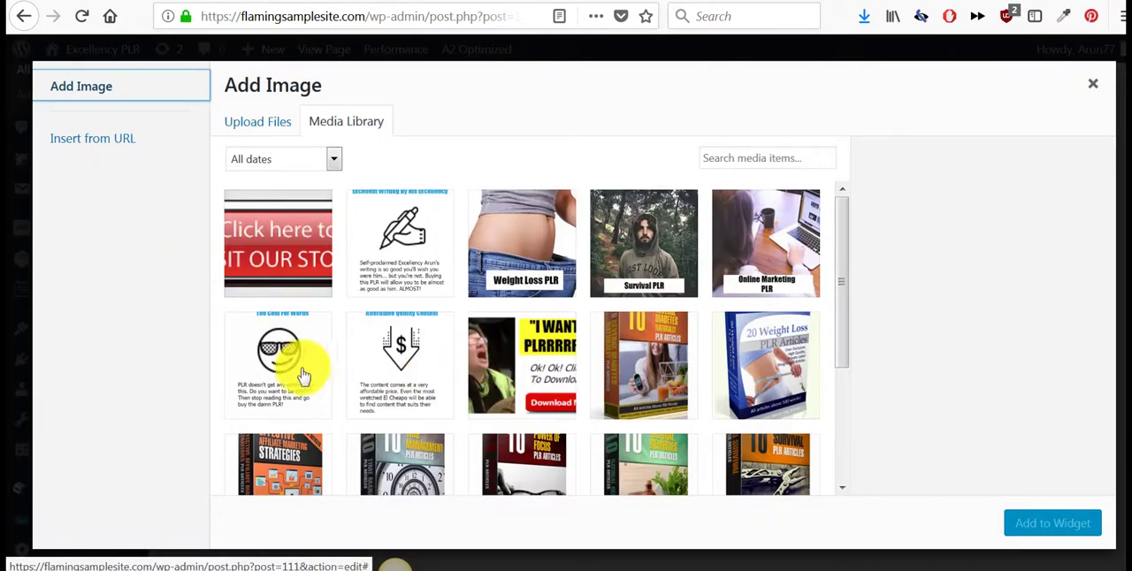
left_click(256, 354)
left_click(1043, 523)
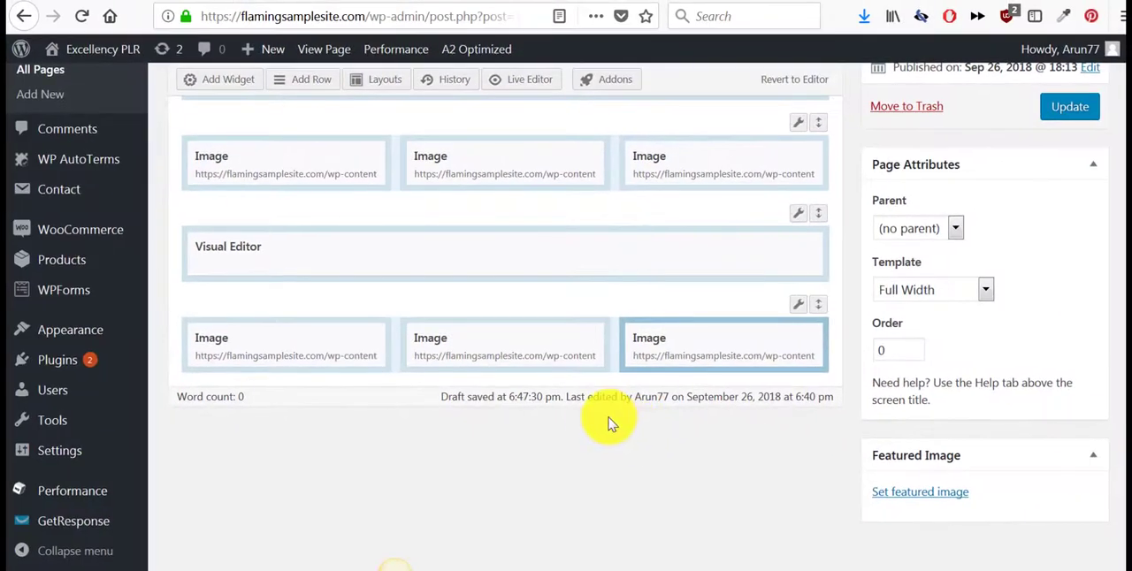
- Insert a one-column row below the feature images and add a Visual Editor widget to it
scroll(608, 424, "up", 2)
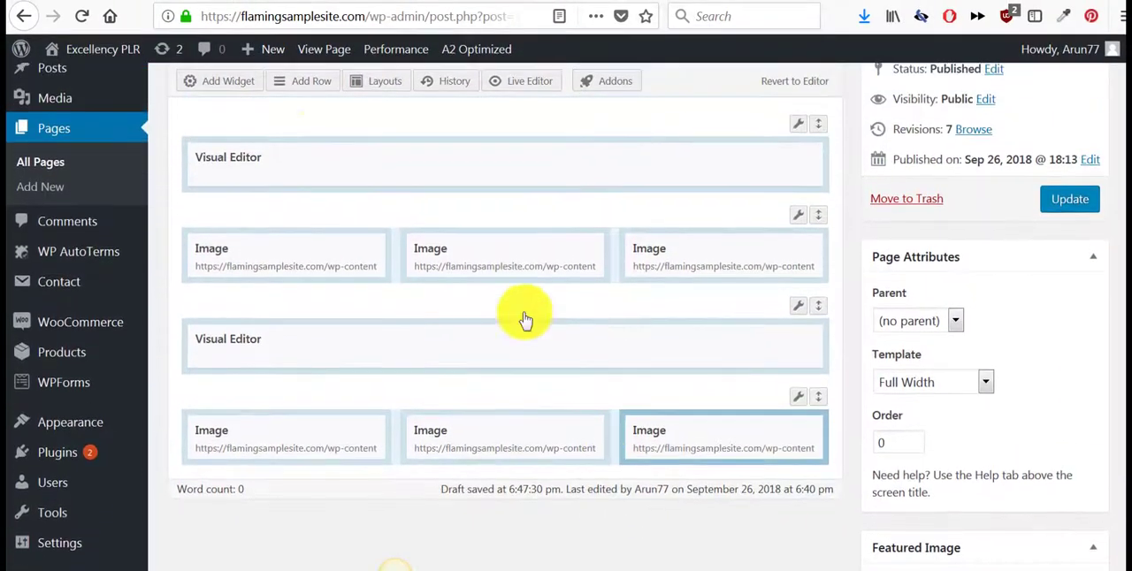
left_click(300, 87)
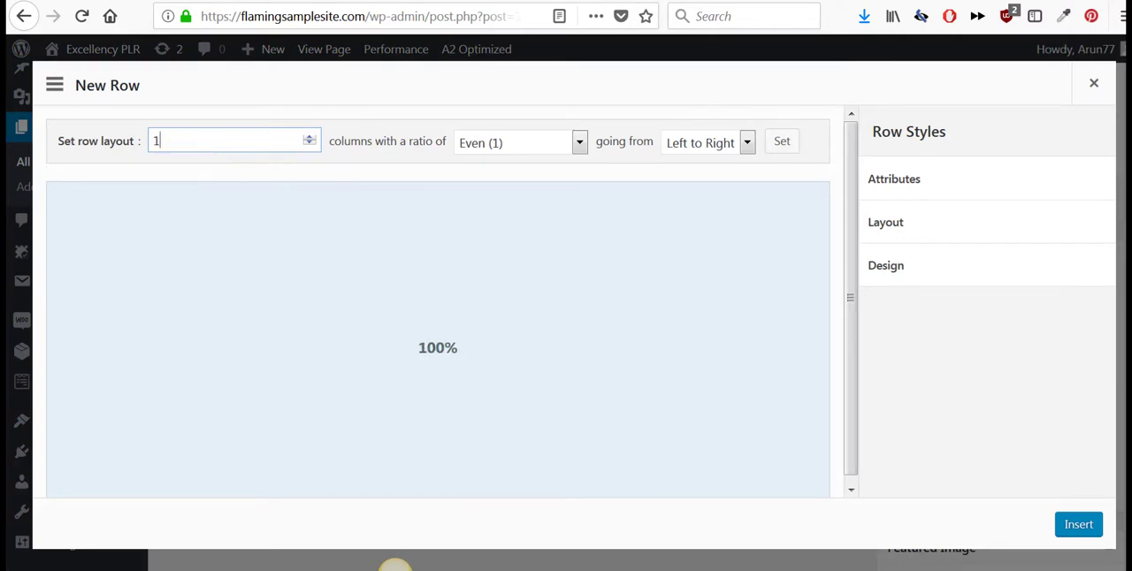
left_click(1077, 527)
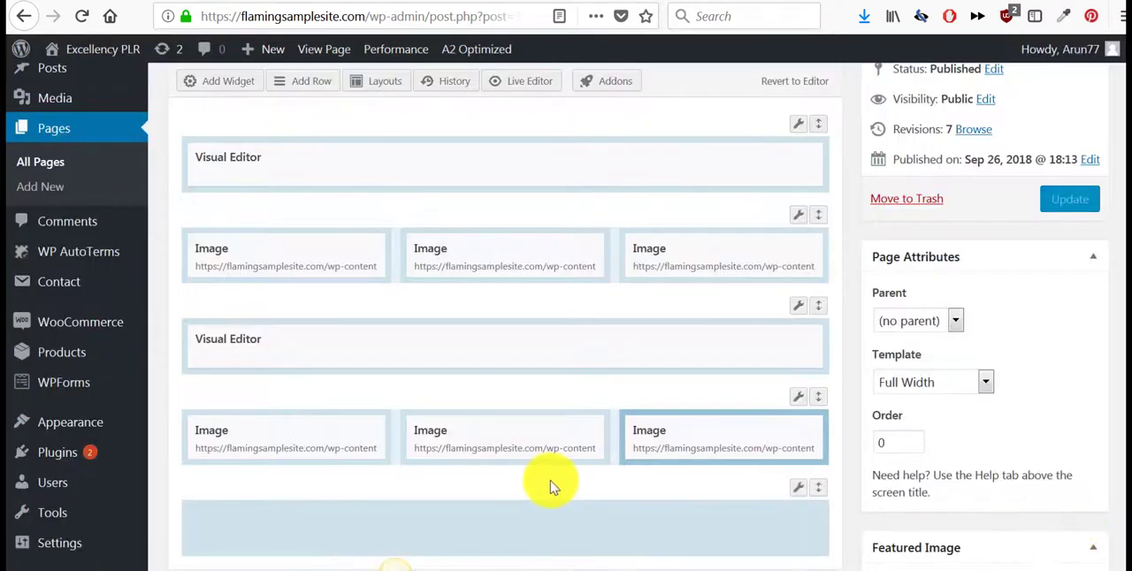
scroll(550, 480, "down", 2)
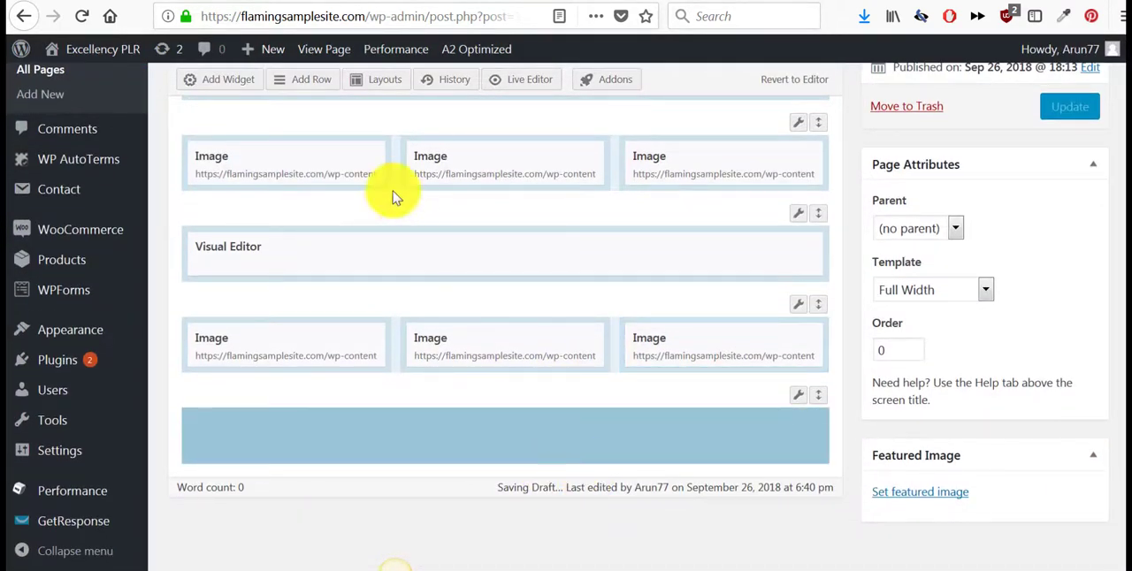
left_click(239, 81)
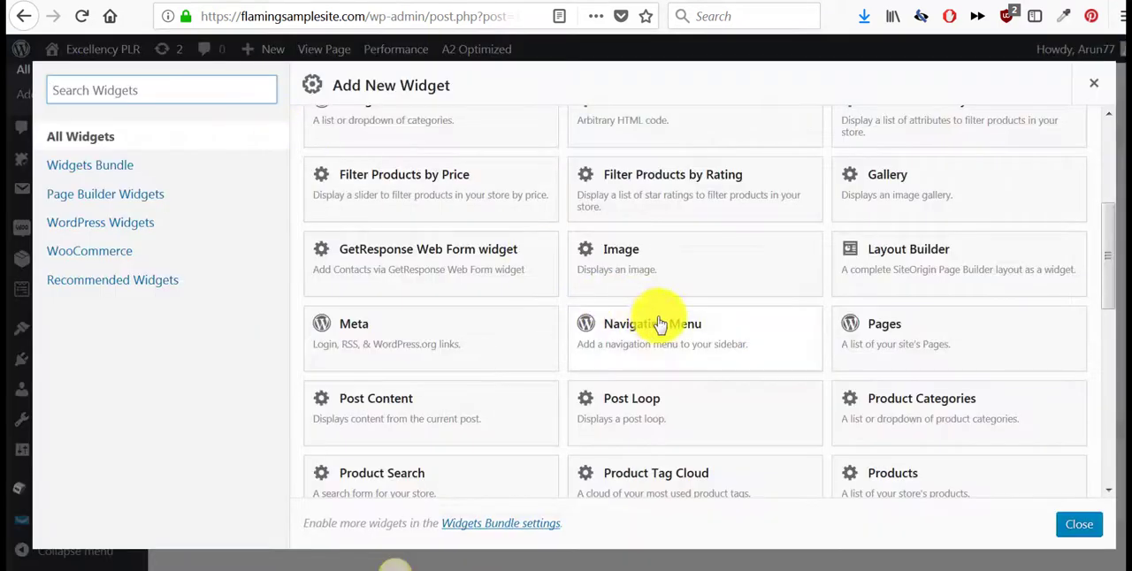
scroll(681, 336, "down", 7)
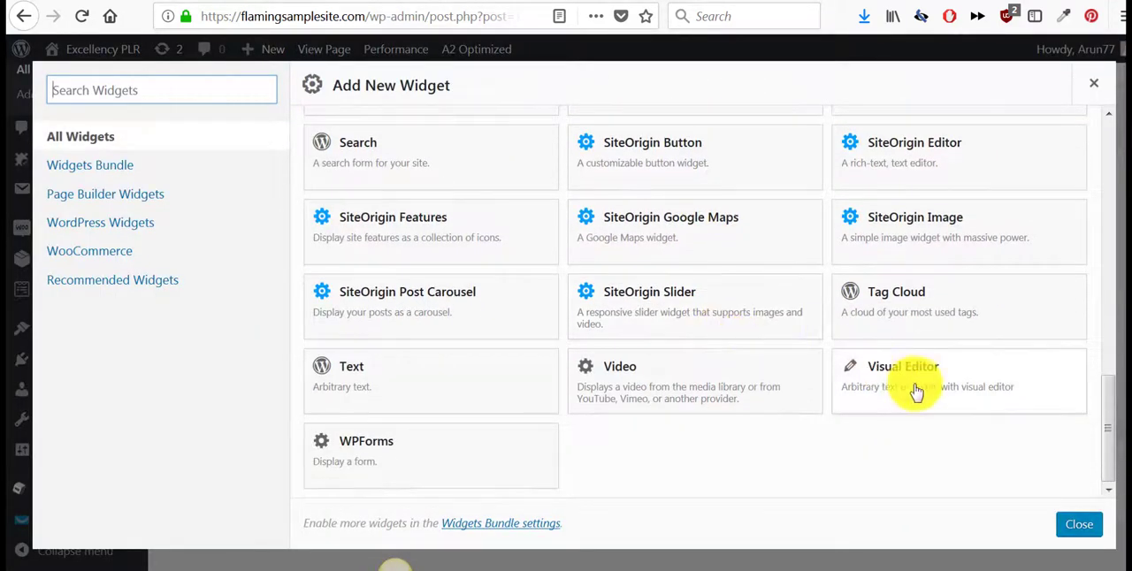
left_click(913, 391)
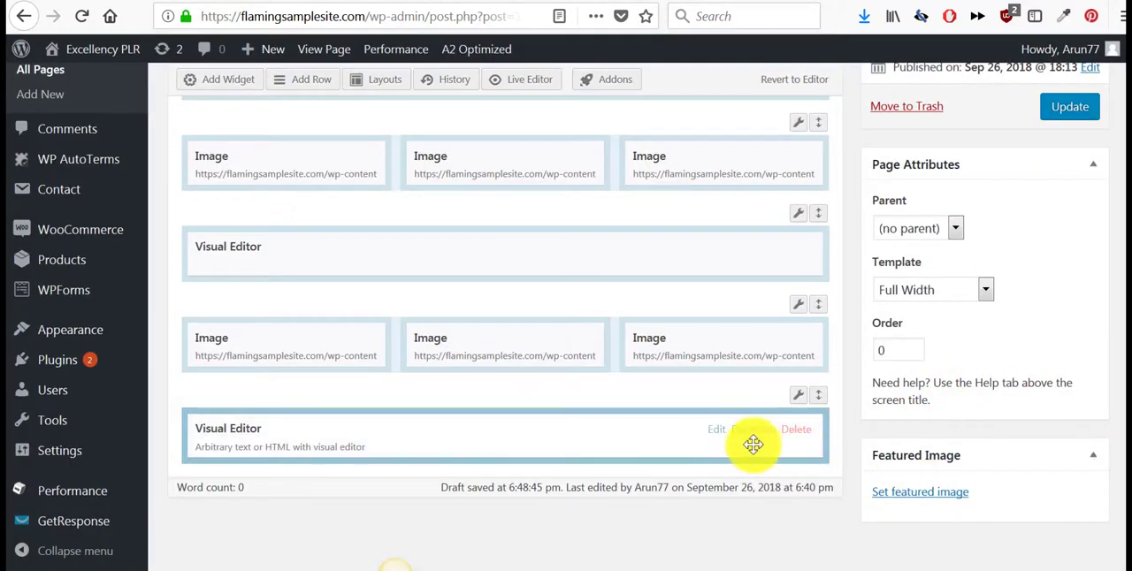
- Copy the whole welcome text from home.txt in Notepad and paste it into the new Visual Editor widget's content
left_click(715, 433)
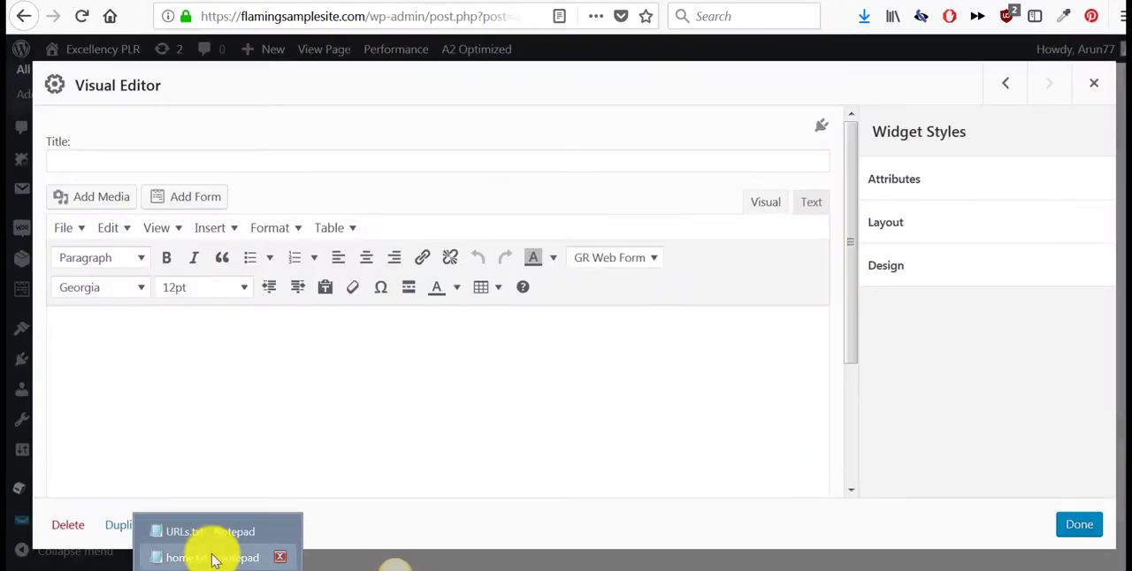
left_click(212, 558)
right_click(113, 150)
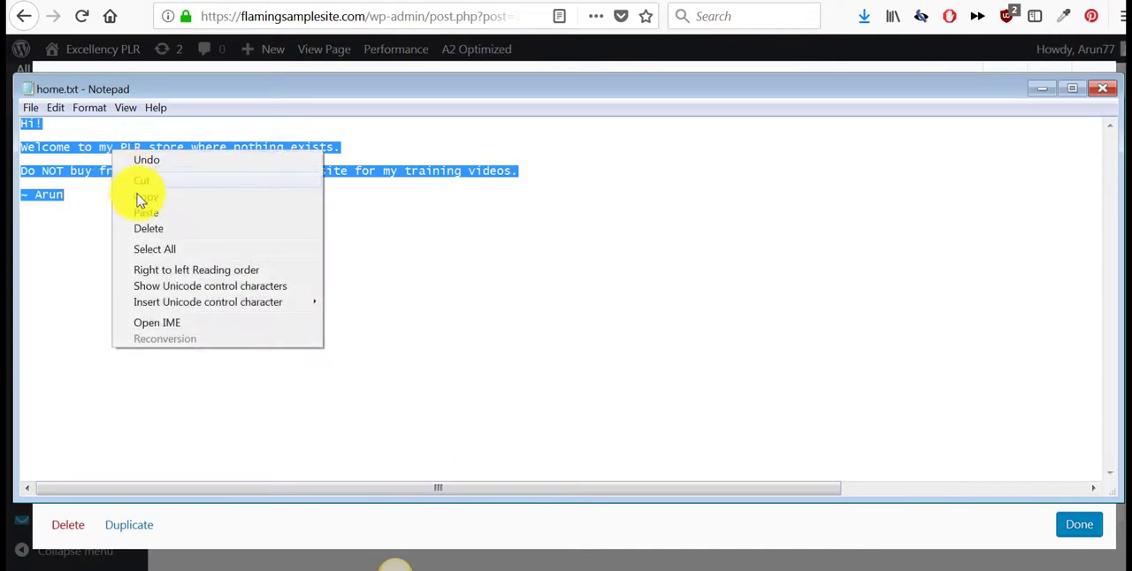
left_click(148, 198)
key("alt+Tab")
right_click(184, 337)
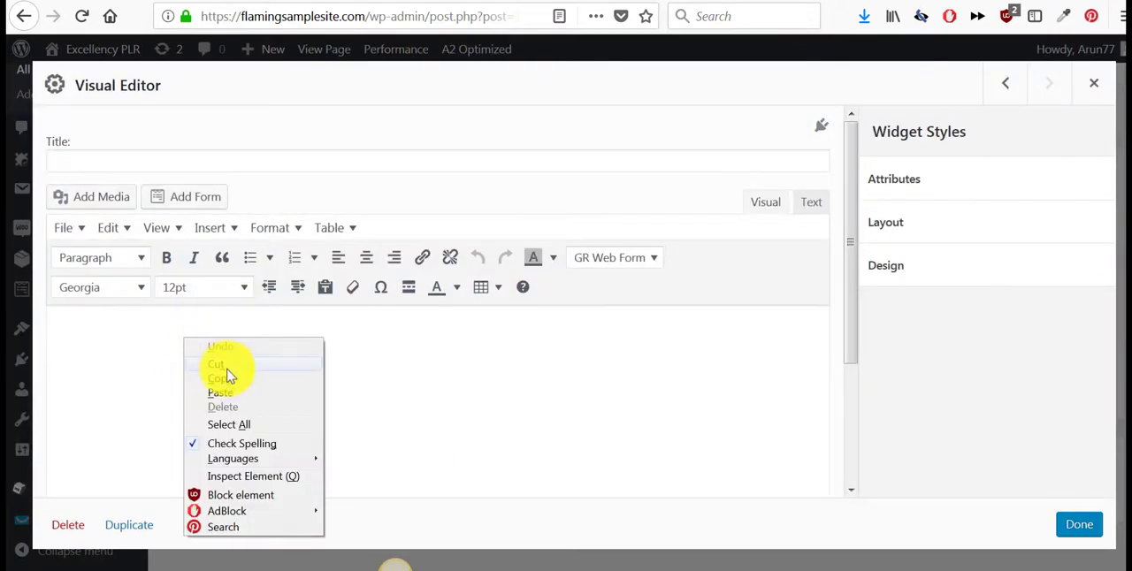
left_click(229, 394)
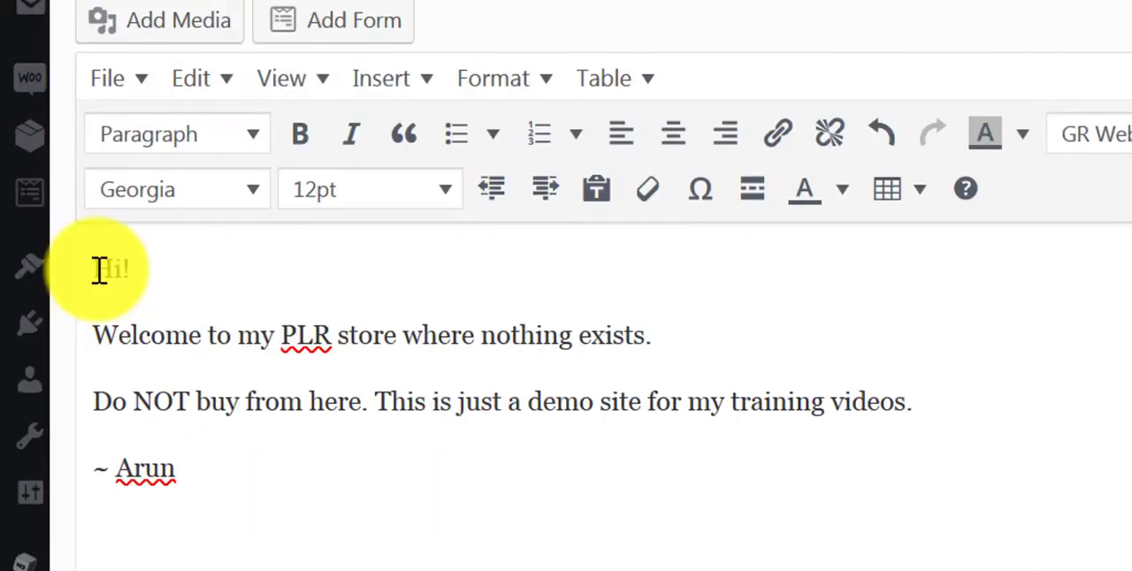
- Format the entire pasted welcome text in Tahoma at 14pt
left_click_drag(100, 270, 295, 454)
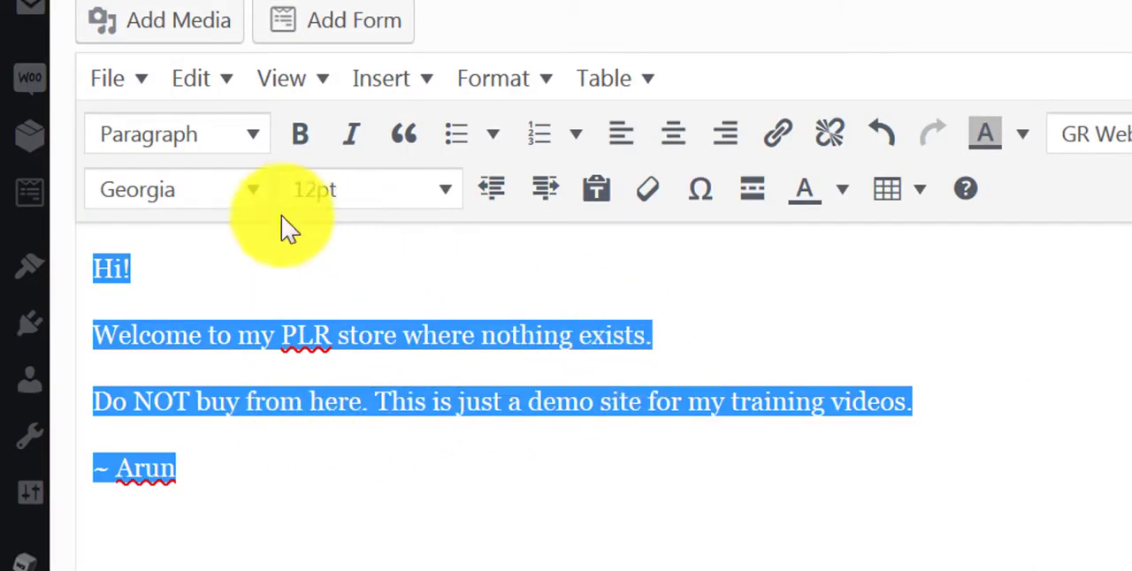
left_click(256, 196)
left_click(218, 480)
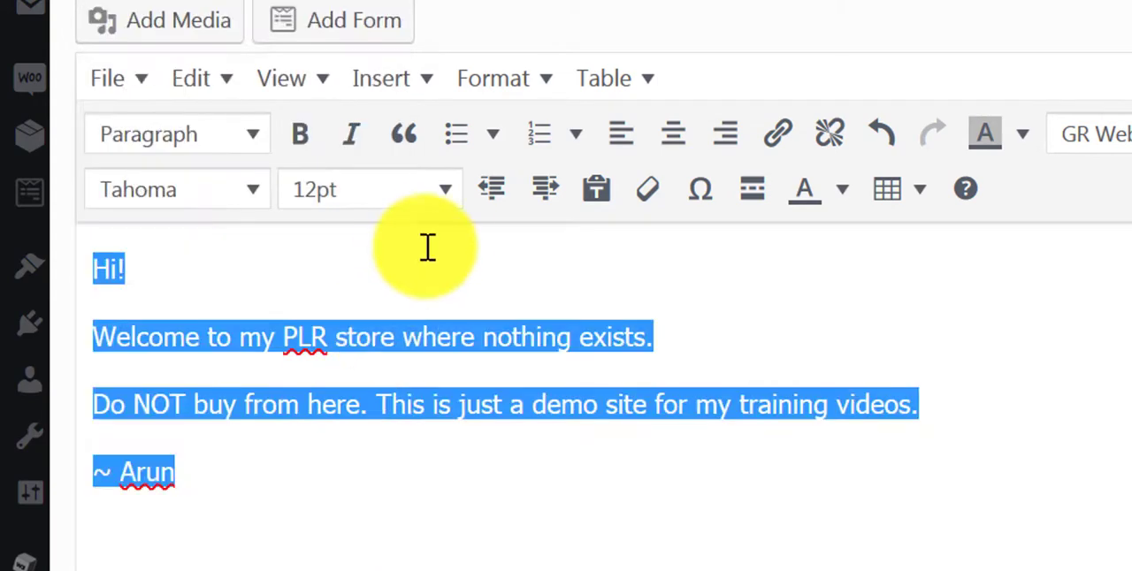
left_click(446, 195)
left_click(417, 416)
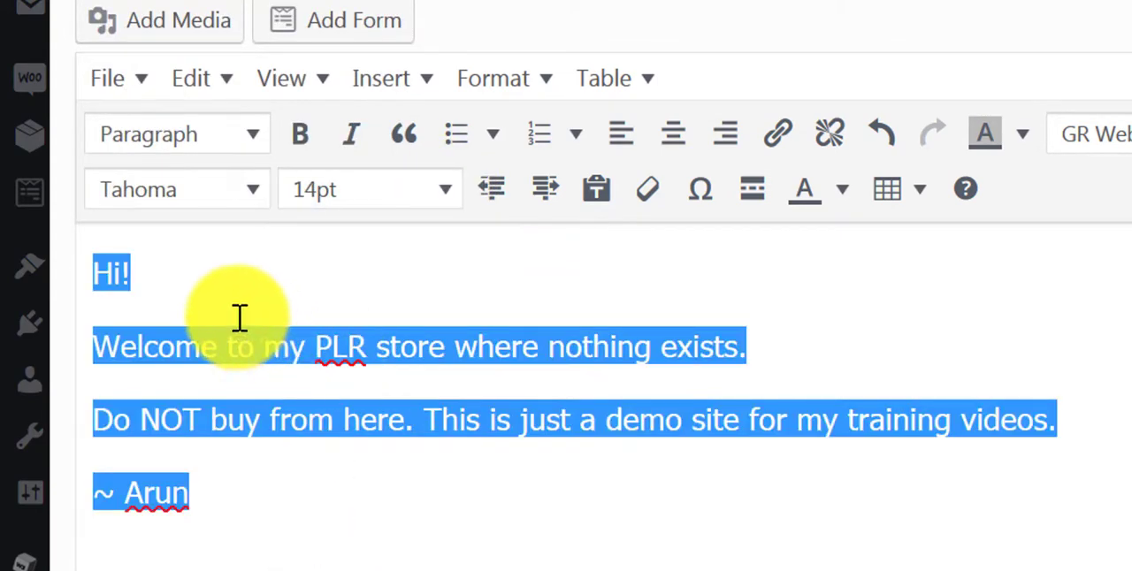
- Make the greeting "Hi!" bold
left_click(162, 291)
double_click(111, 278)
left_click(301, 141)
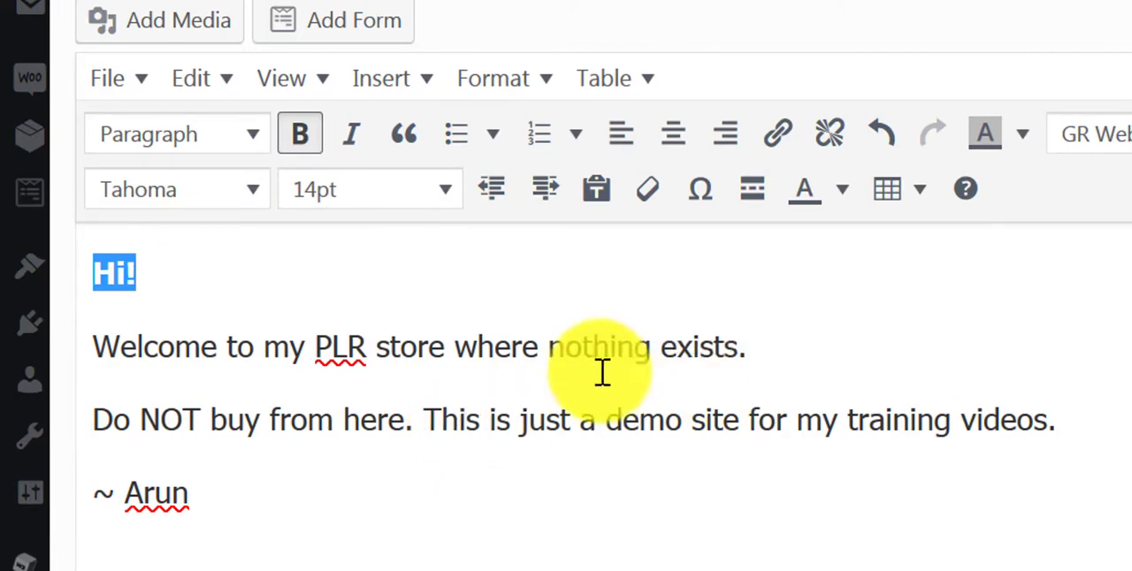
- Format the sentence "Do NOT buy from here." as red, 18pt and bold, and finish editing the widget
left_click_drag(88, 420, 421, 414)
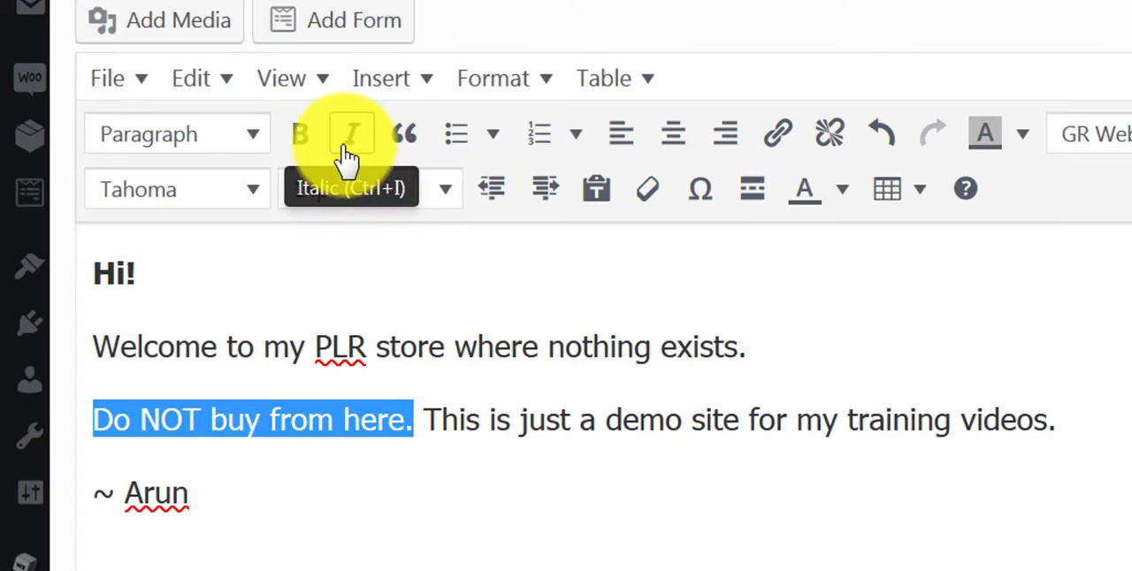
left_click(844, 196)
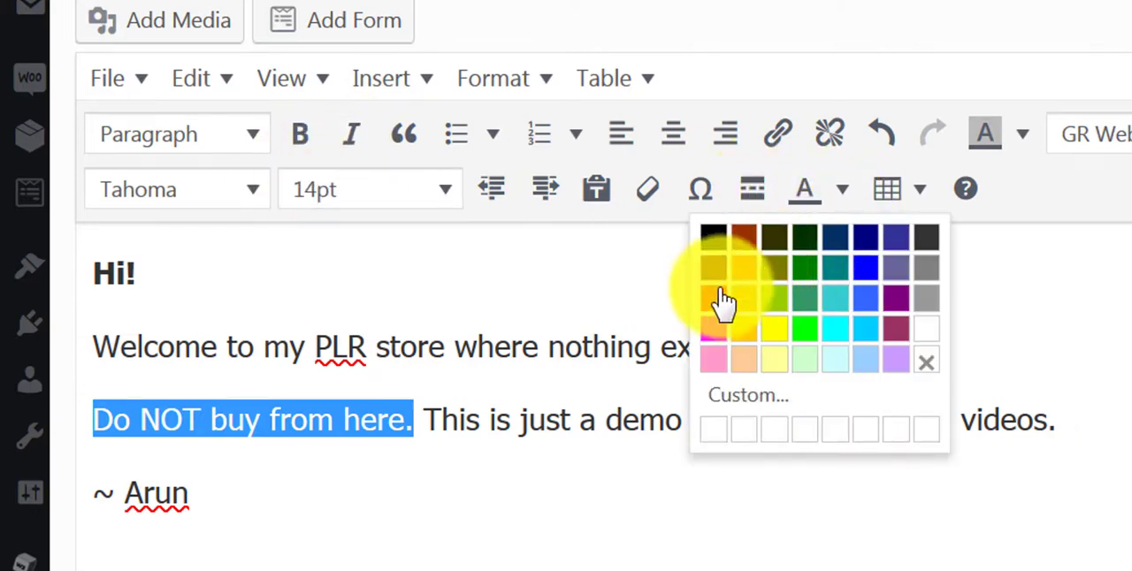
left_click(715, 305)
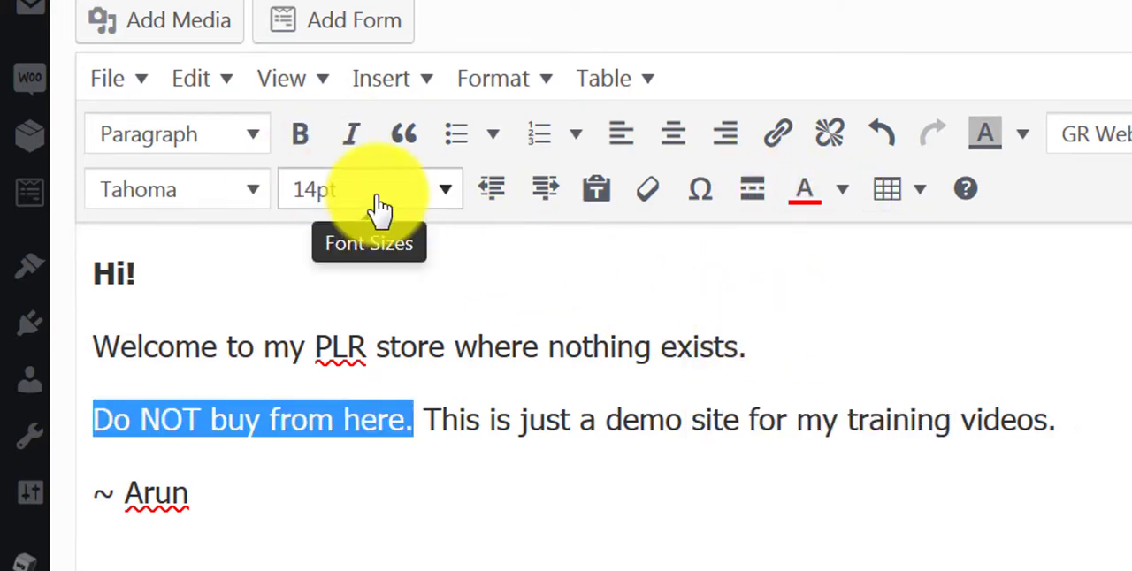
left_click(454, 211)
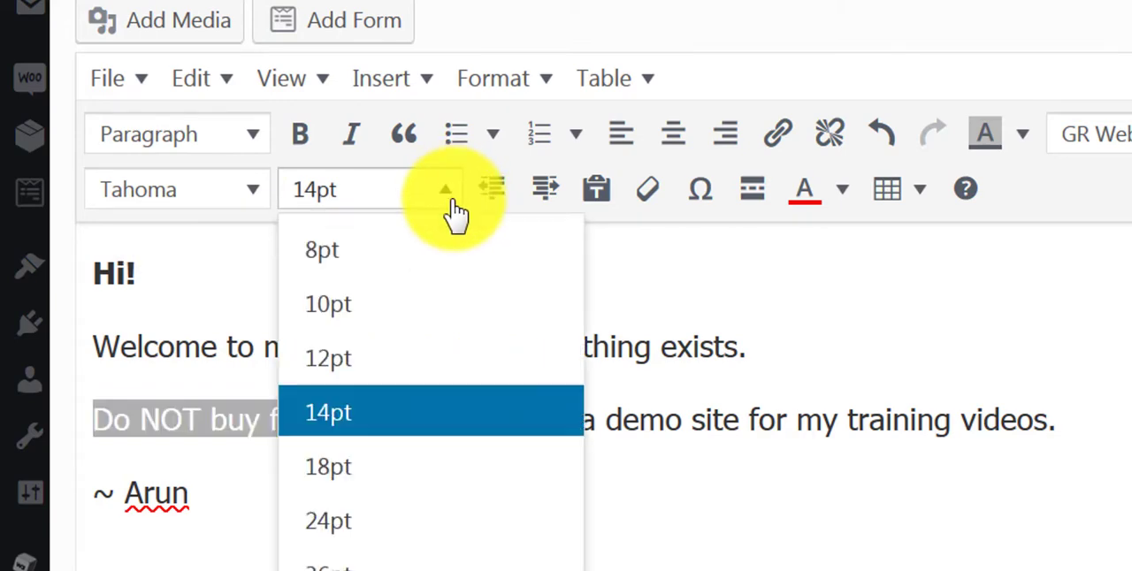
left_click(425, 468)
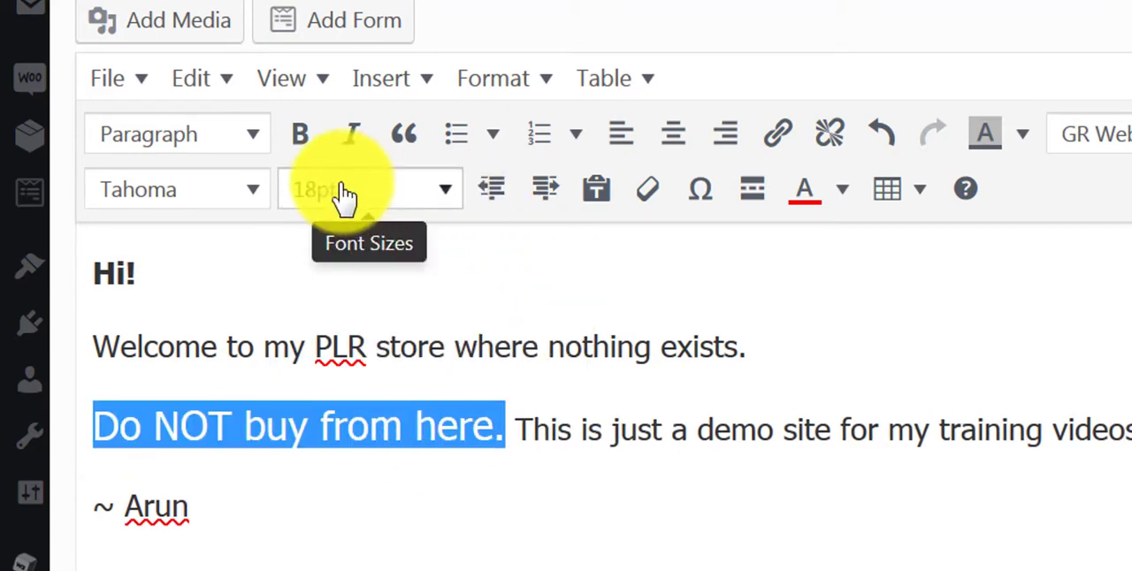
left_click(301, 137)
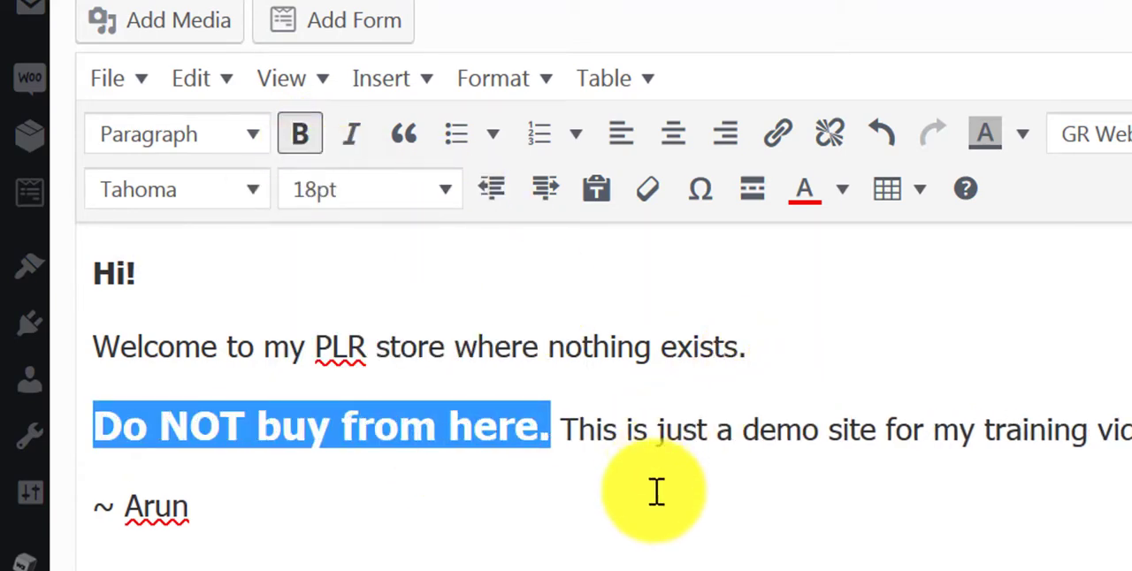
left_click(434, 477)
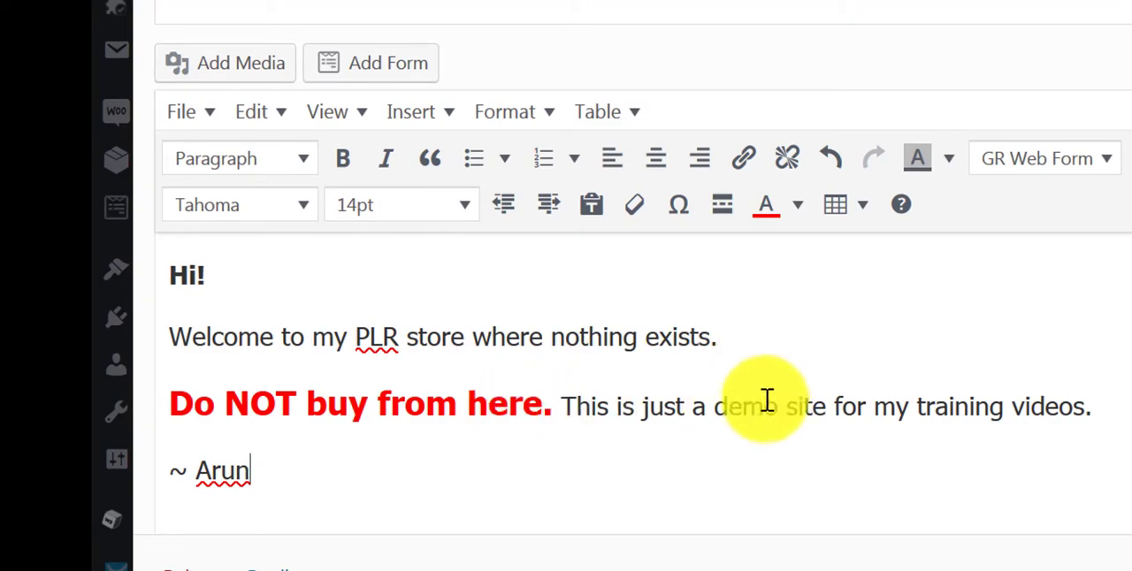
scroll(841, 404, "down", 2)
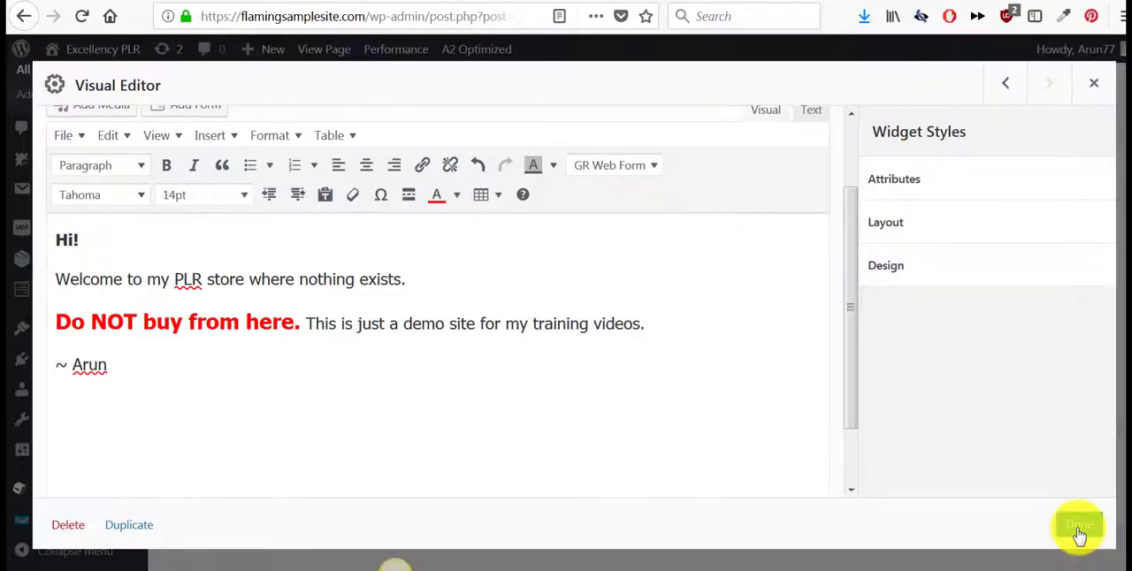
left_click(1077, 529)
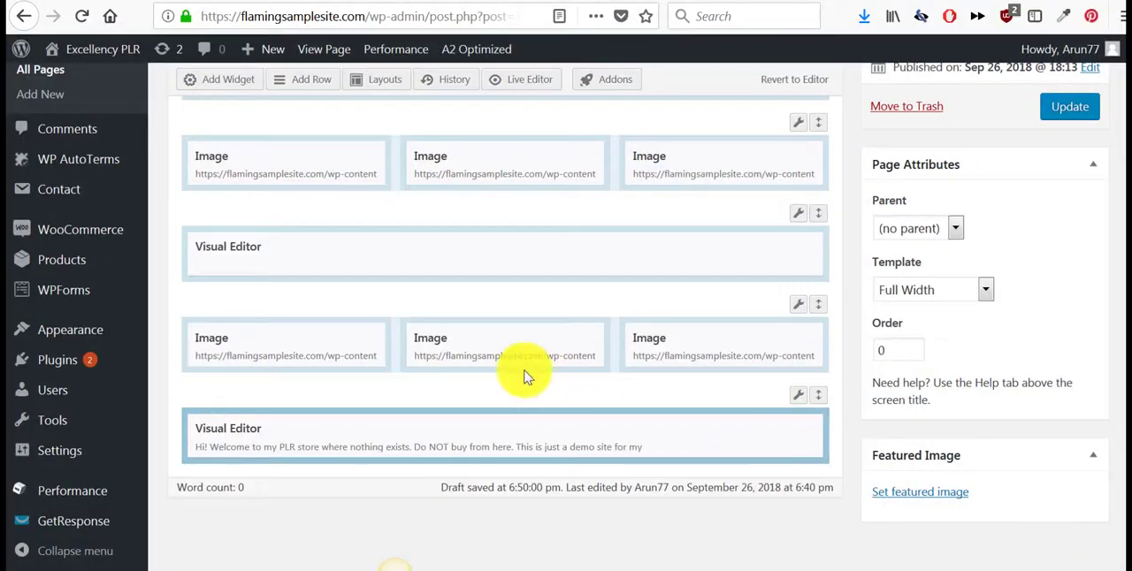
- Insert another one-column row below the welcome text's Visual Editor row
left_click(302, 89)
left_click_drag(186, 149, 132, 144)
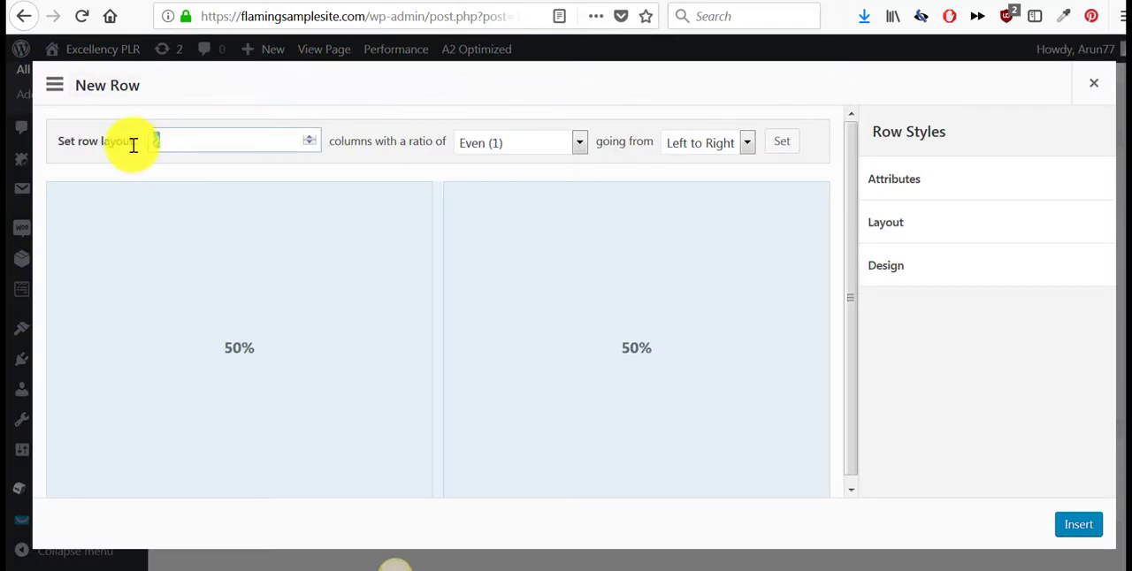
type("1")
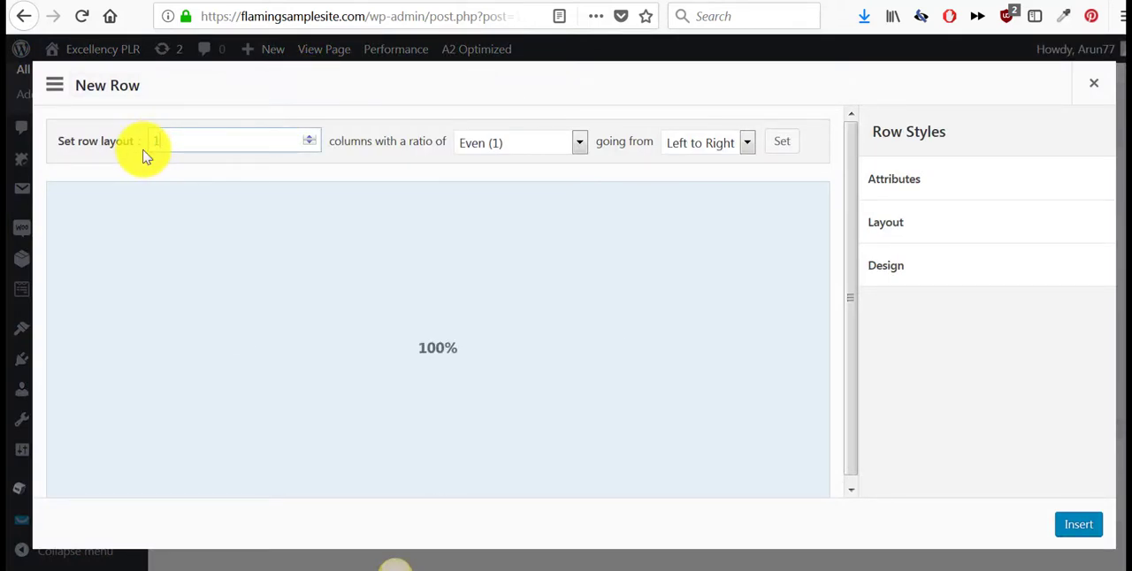
left_click(1078, 524)
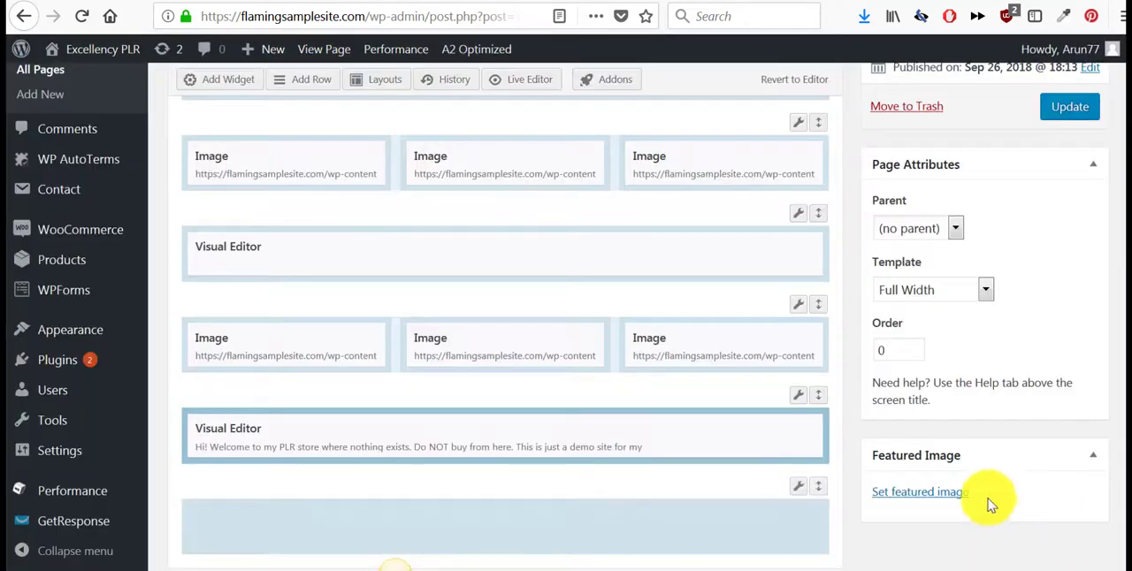
- Duplicate the store button's Visual Editor widget and move the copy into the empty last row
scroll(480, 287, "up", 2)
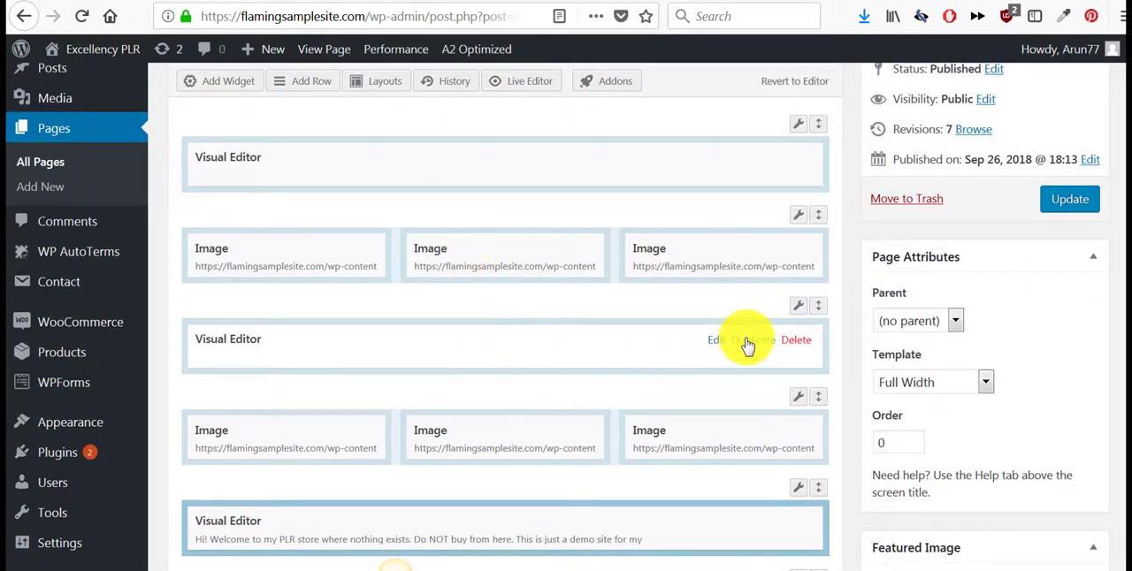
left_click(747, 343)
scroll(743, 309, "down", 4)
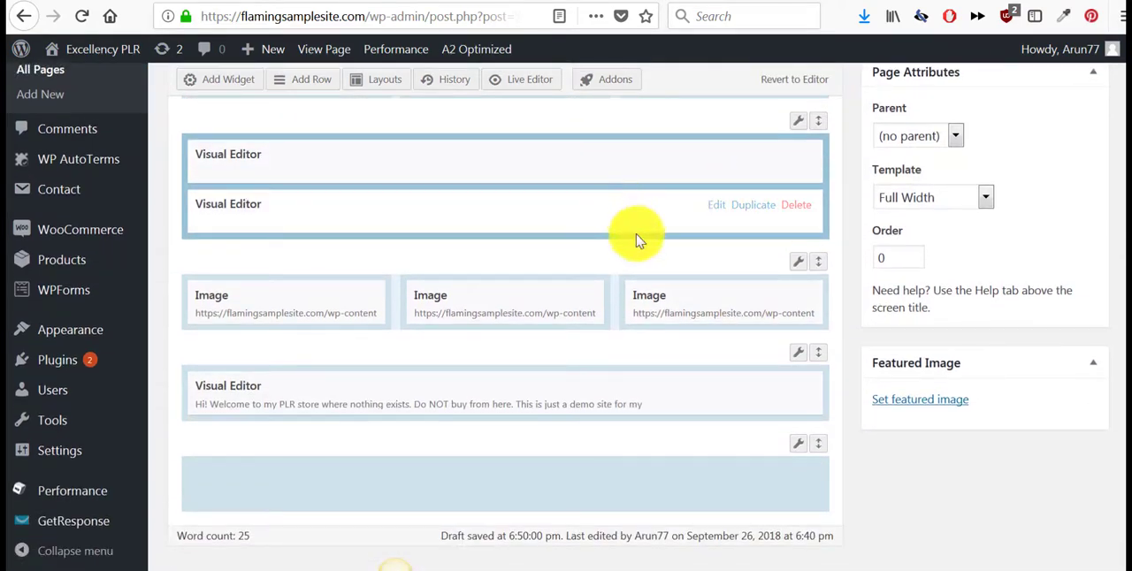
left_click_drag(636, 233, 631, 442)
- Update the published Home page with the new layout
scroll(725, 442, "up", 4)
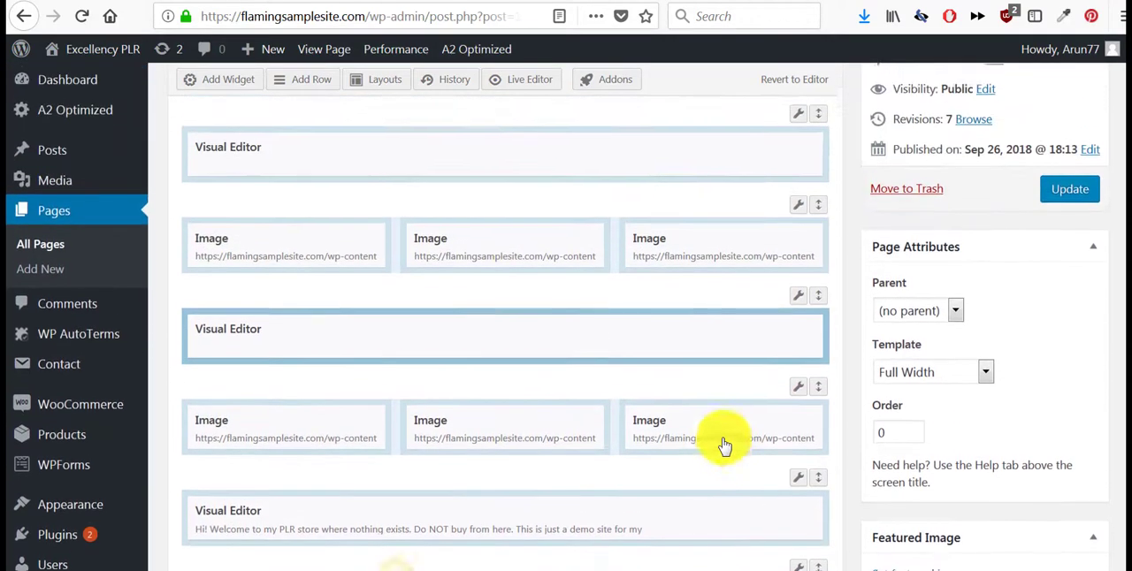
scroll(723, 444, "up", 4)
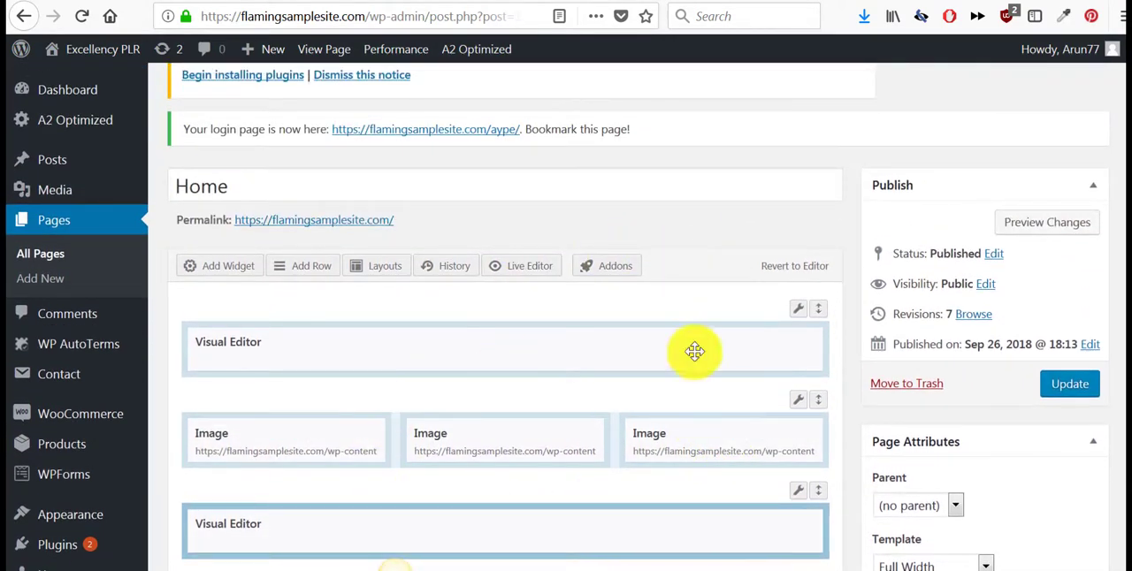
left_click(1069, 391)
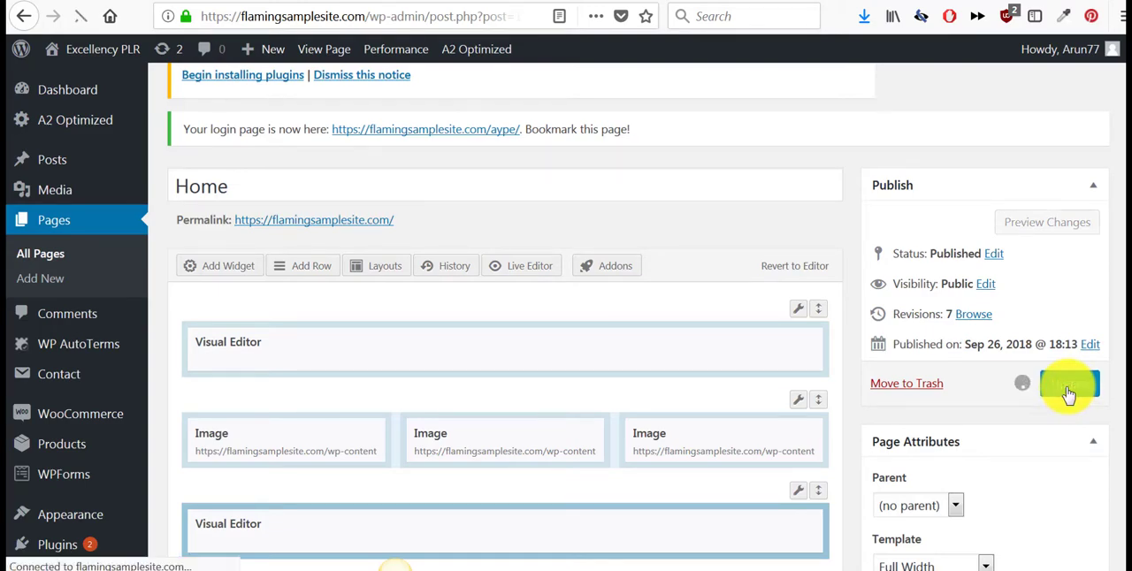
- Open the live Home page of the site and reload it to view the updated layout
scroll(521, 288, "down", 4)
scroll(525, 290, "down", 3)
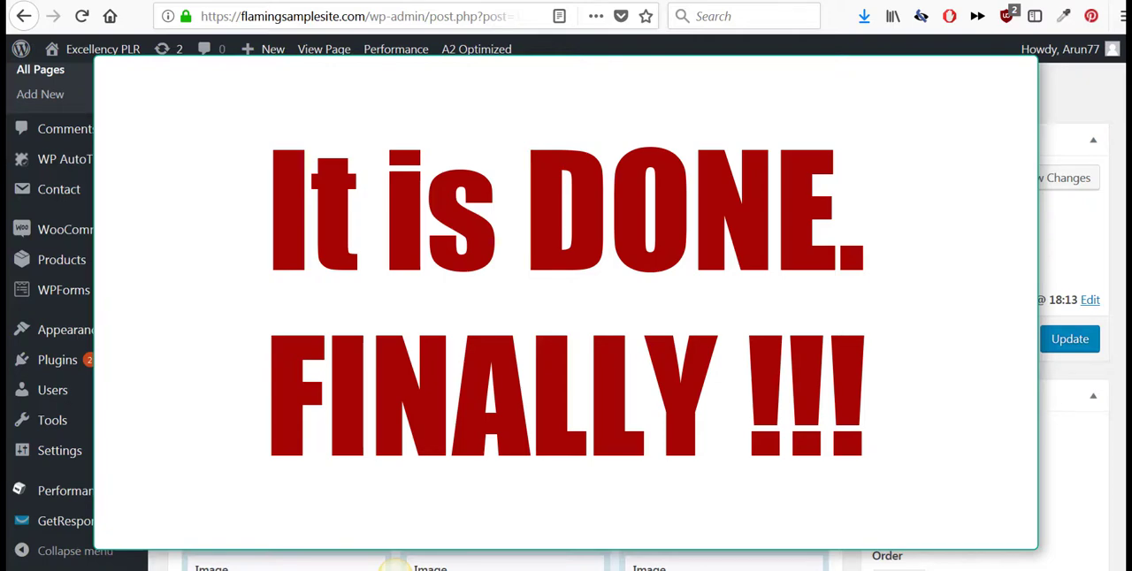
left_click(332, 49)
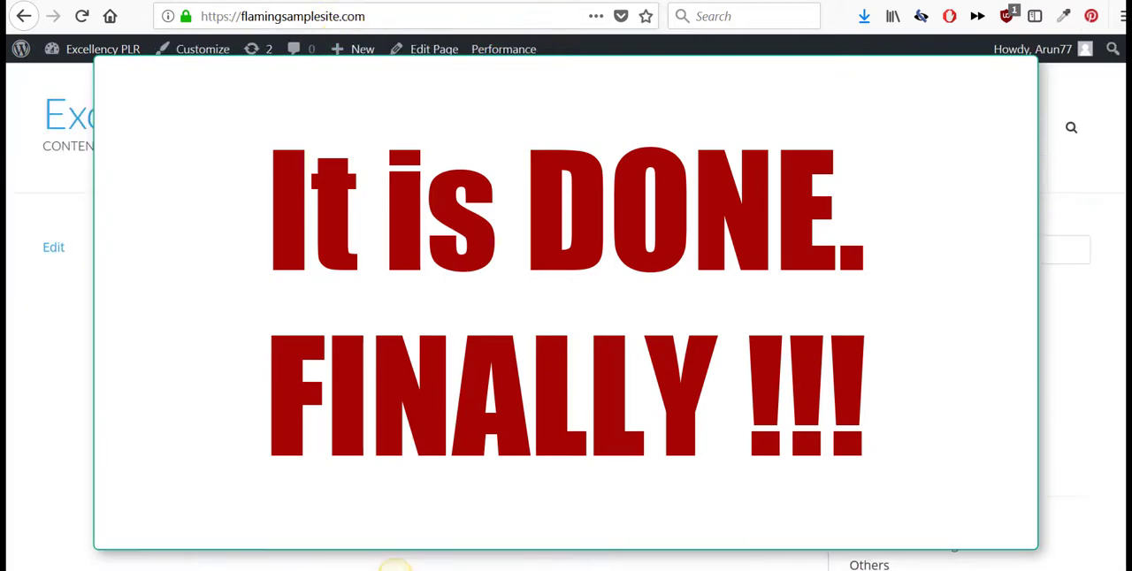
left_click(82, 16)
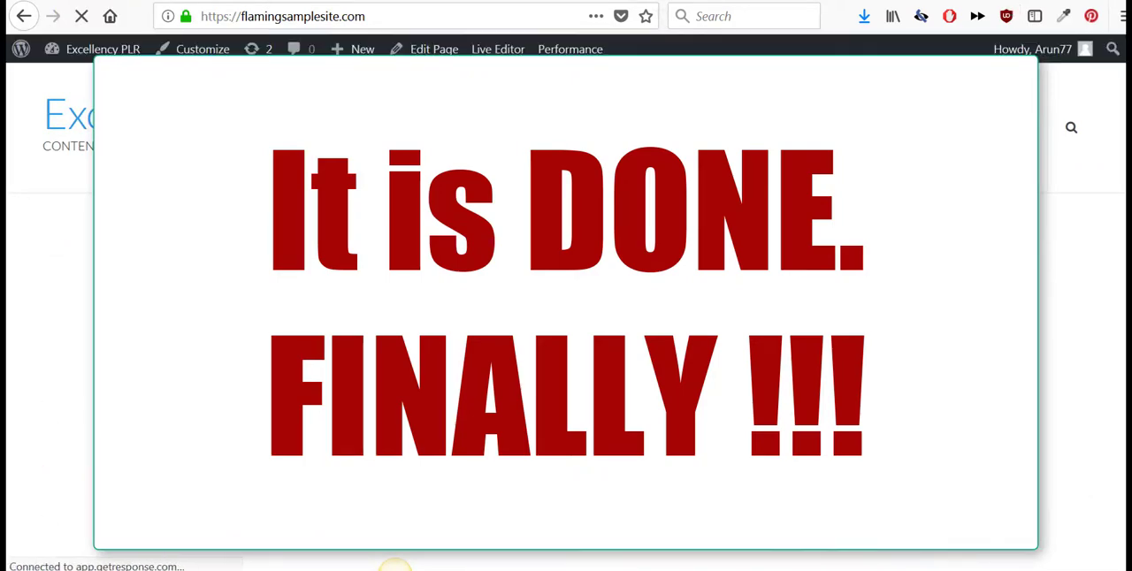
scroll(727, 389, "down", 2)
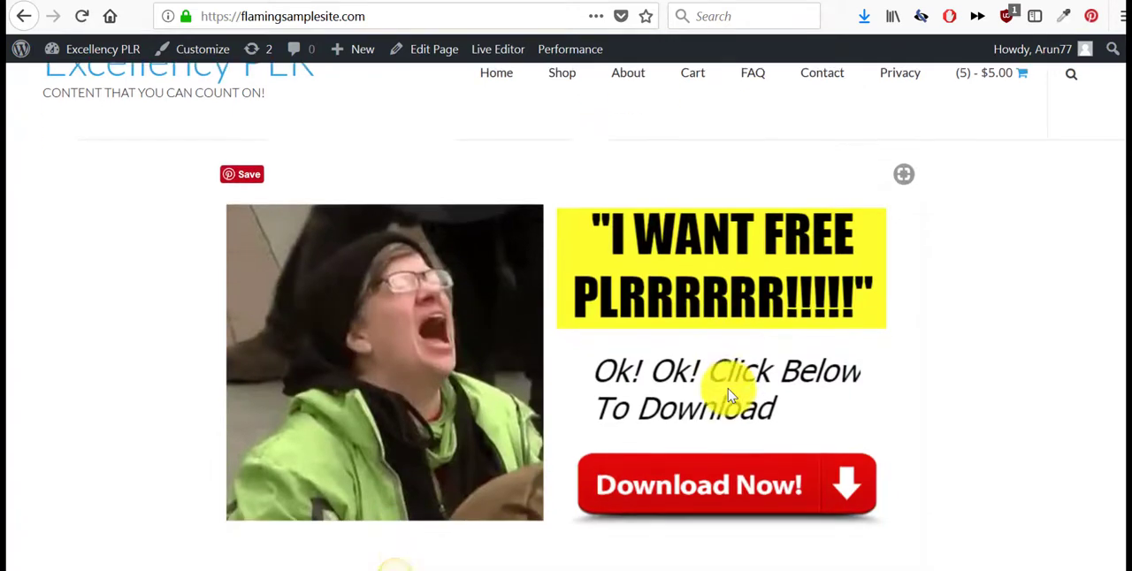
- Test the Weight Loss, Online Marketing and Survival PLR image links on the Home page, returning to it after each category page
scroll(671, 276, "down", 4)
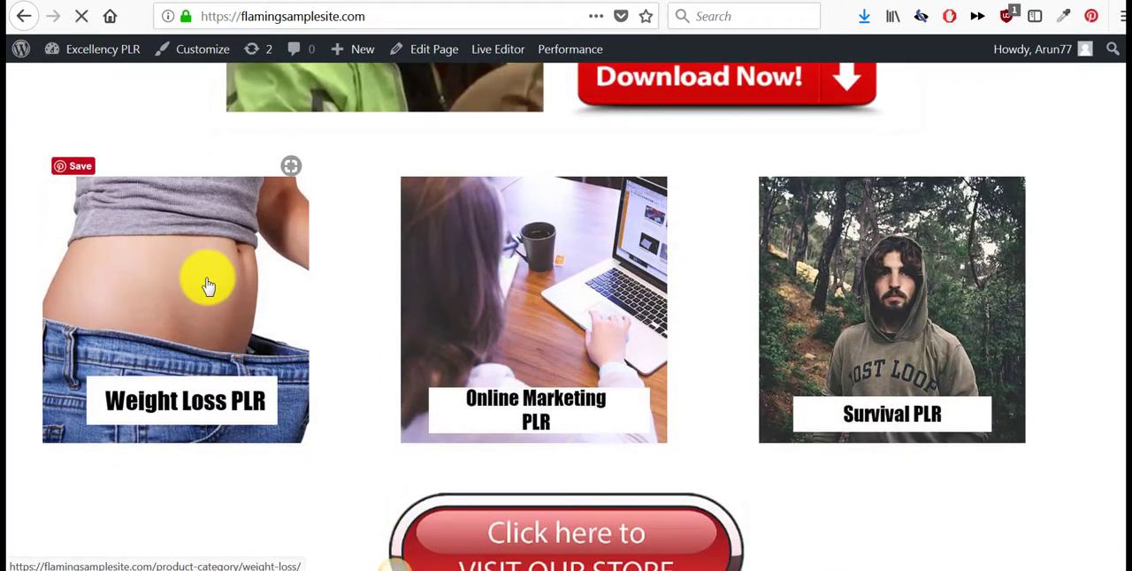
left_click(206, 285)
scroll(212, 286, "down", 3)
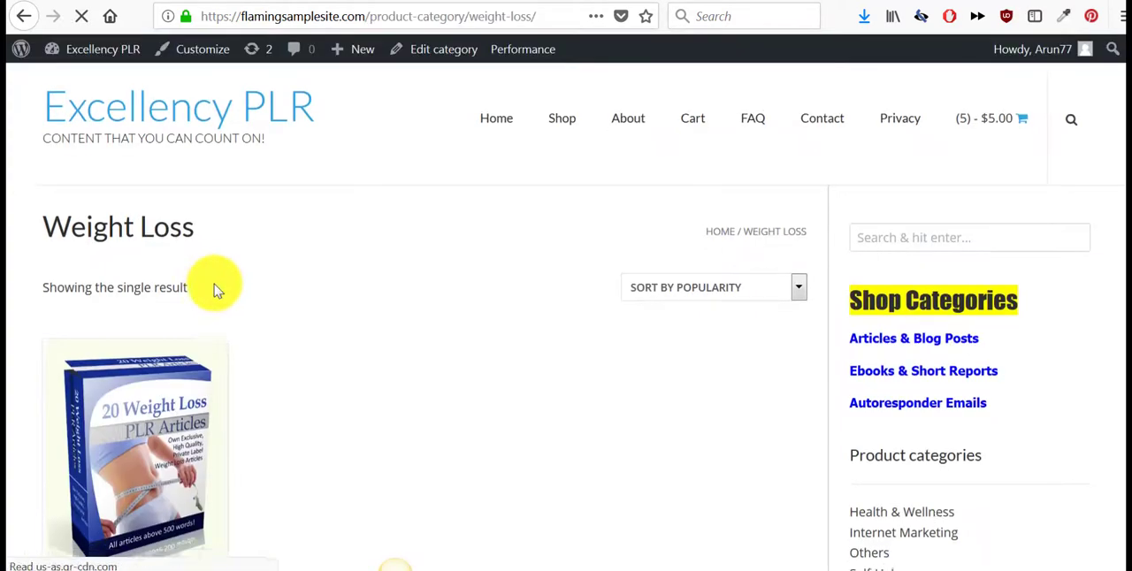
left_click(22, 18)
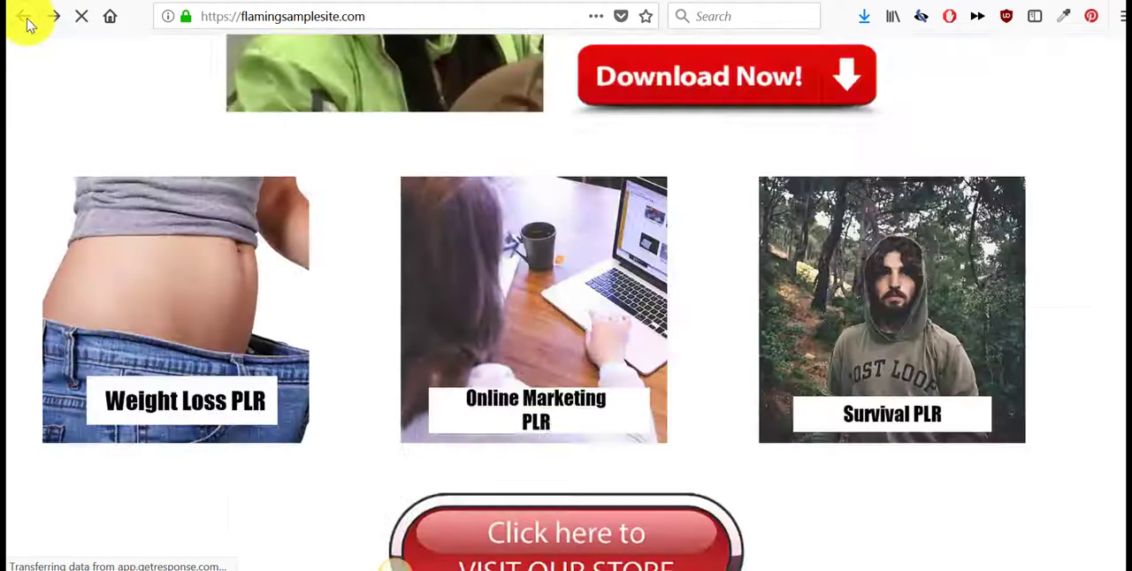
left_click(583, 422)
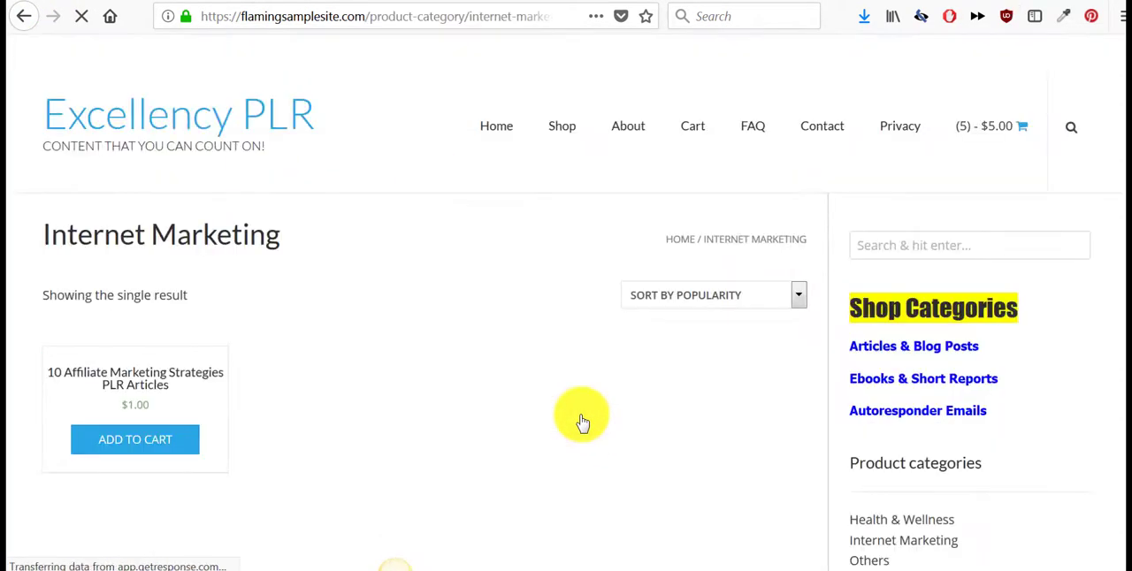
left_click(22, 16)
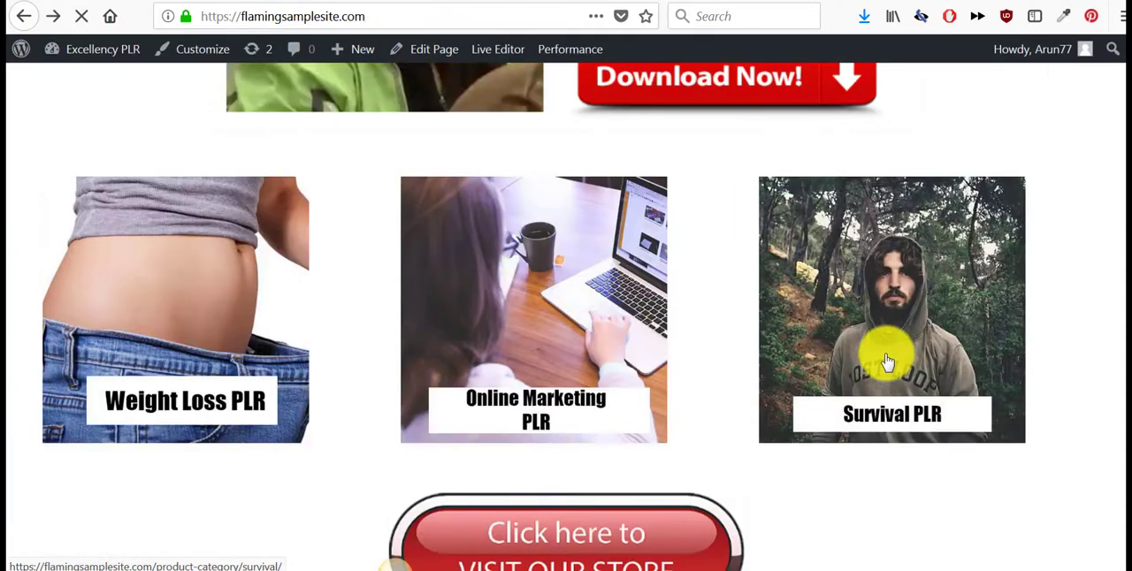
left_click(879, 357)
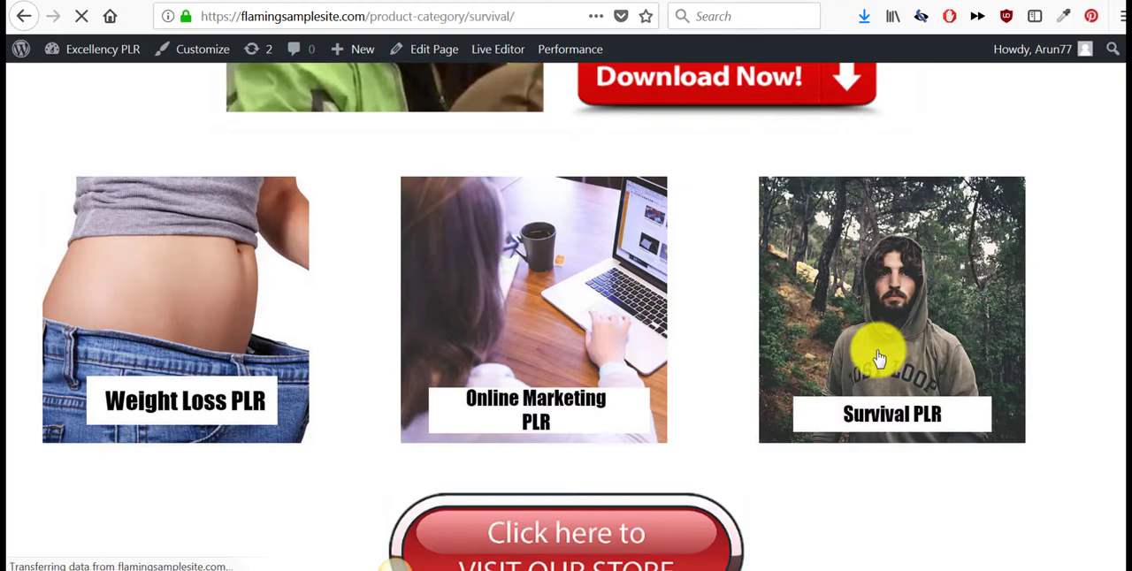
key("alt+Left")
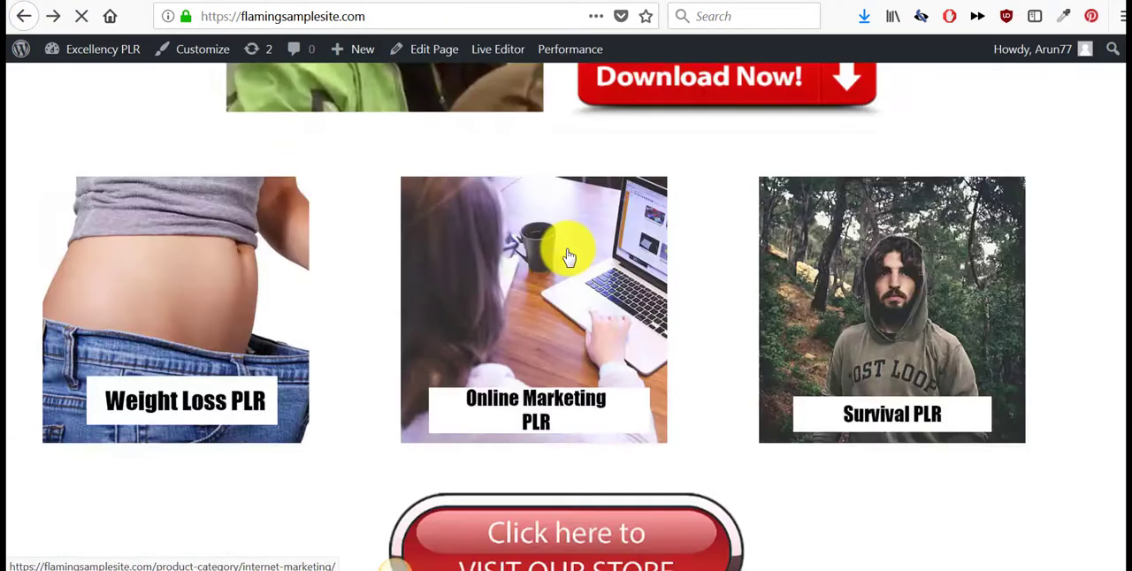
- Test the Home page's "VISIT OUR STORE" button, look over the shop page and return to the Home page
scroll(566, 253, "down", 3)
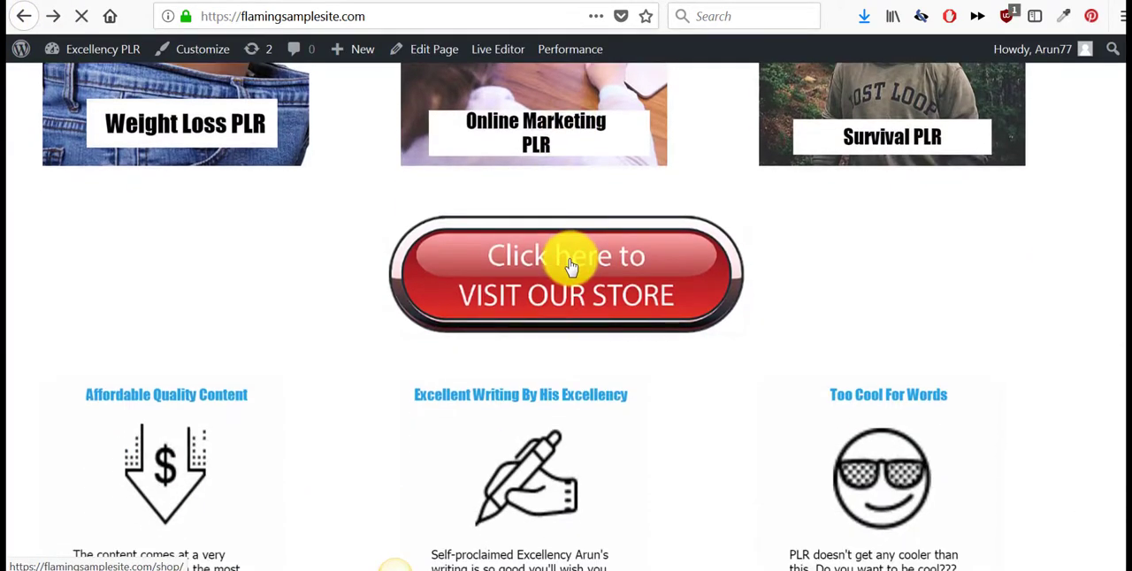
left_click(570, 265)
scroll(569, 258, "down", 5)
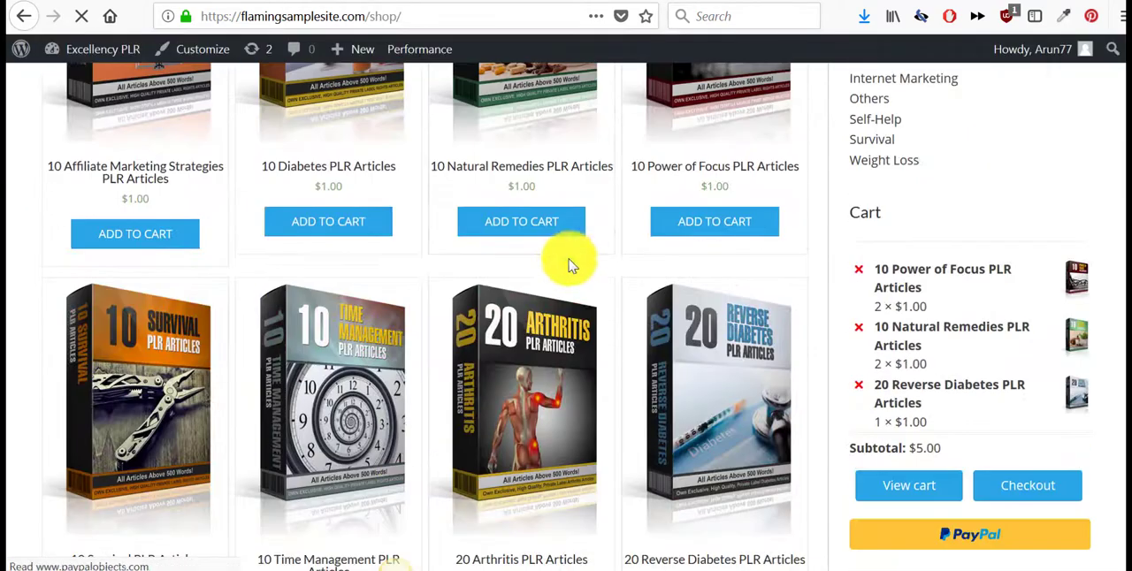
left_click(24, 16)
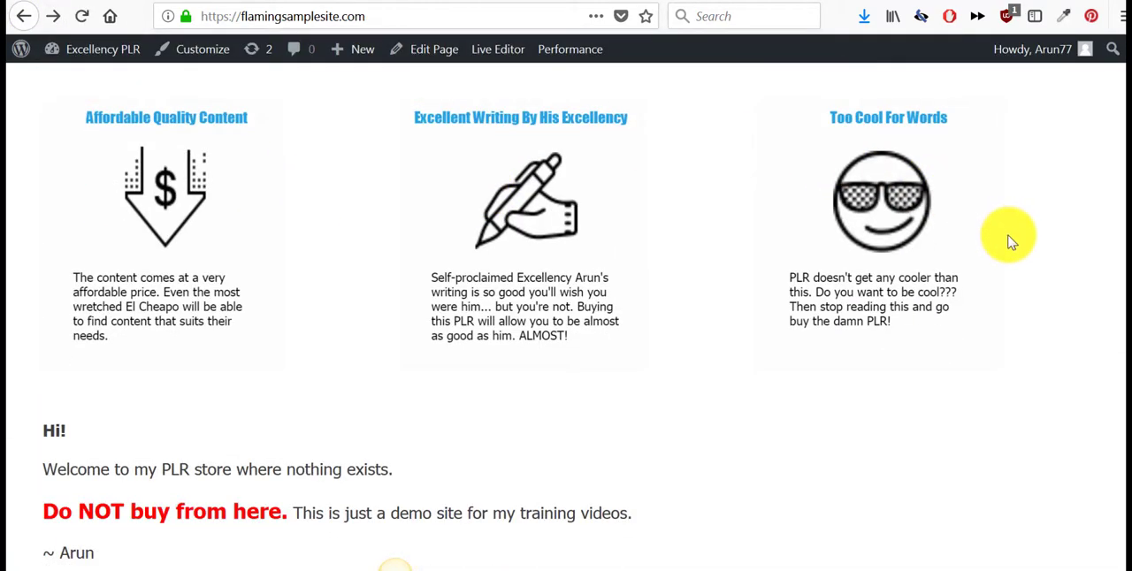
- Review the live Home page's welcome text, second store button, footer banners, category images and top download banner
scroll(1011, 242, "down", 5)
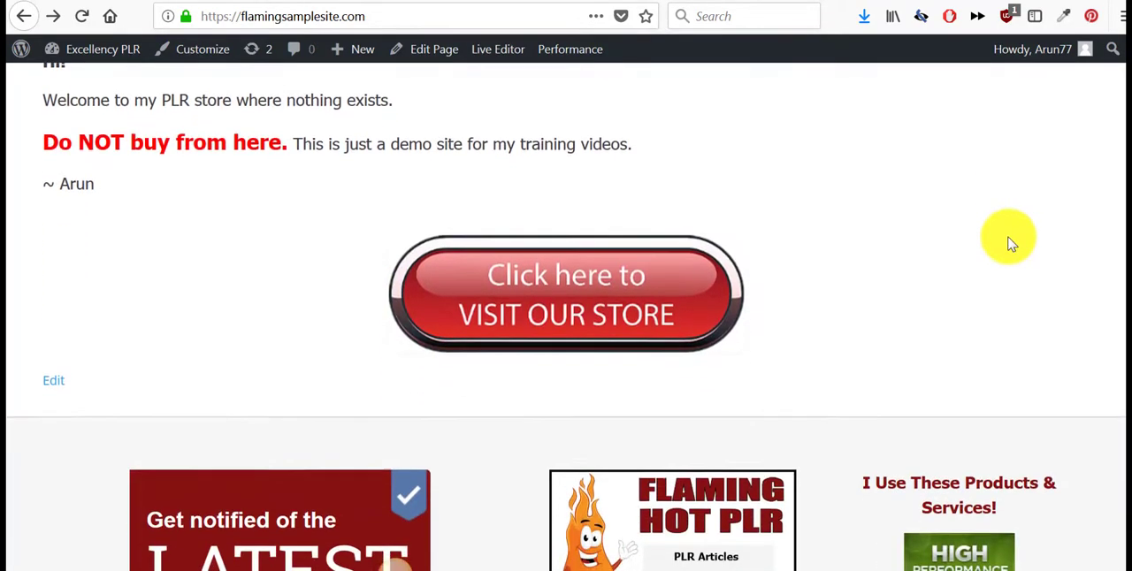
scroll(1011, 243, "down", 4)
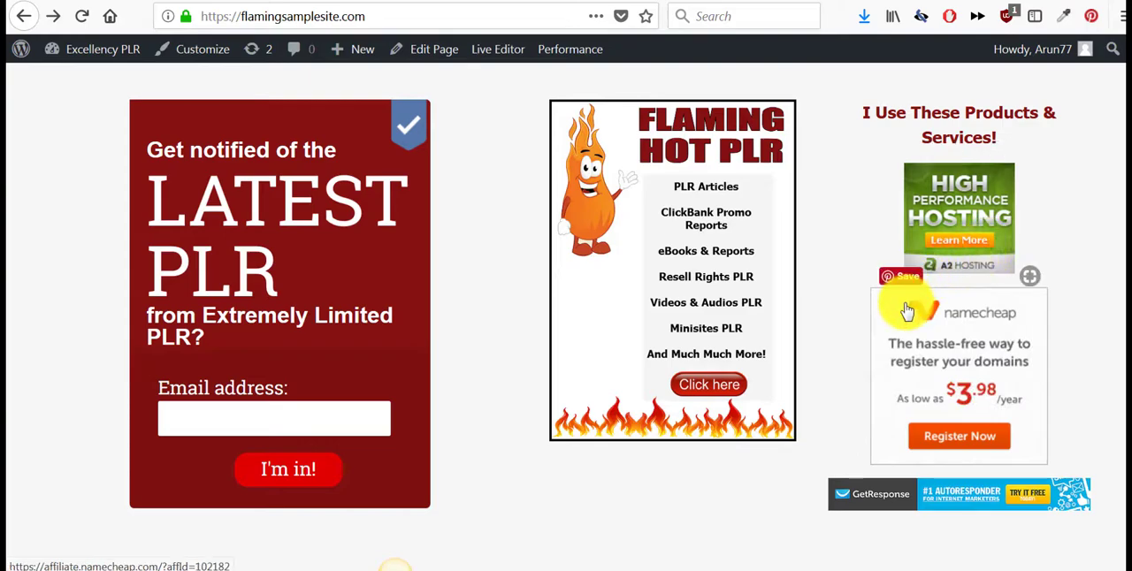
scroll(911, 300, "up", 10)
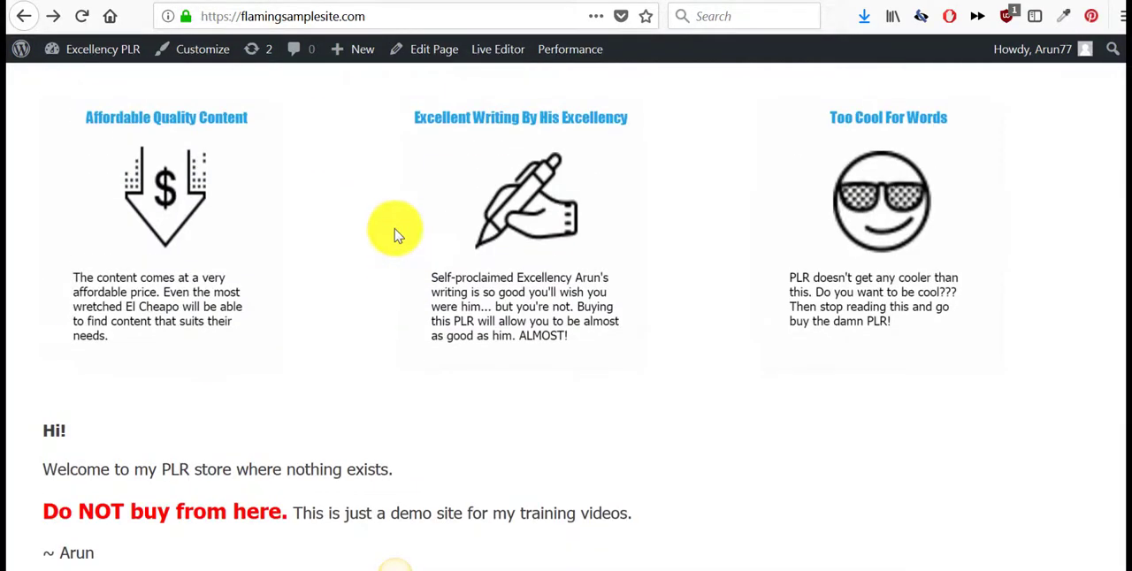
scroll(986, 336, "up", 6)
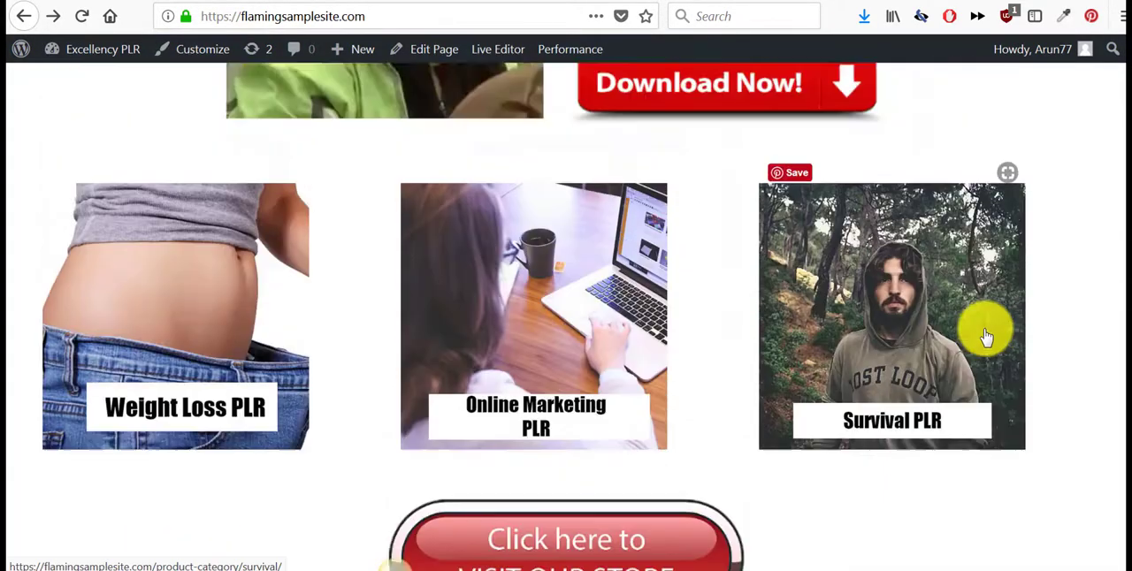
scroll(983, 334, "up", 4)
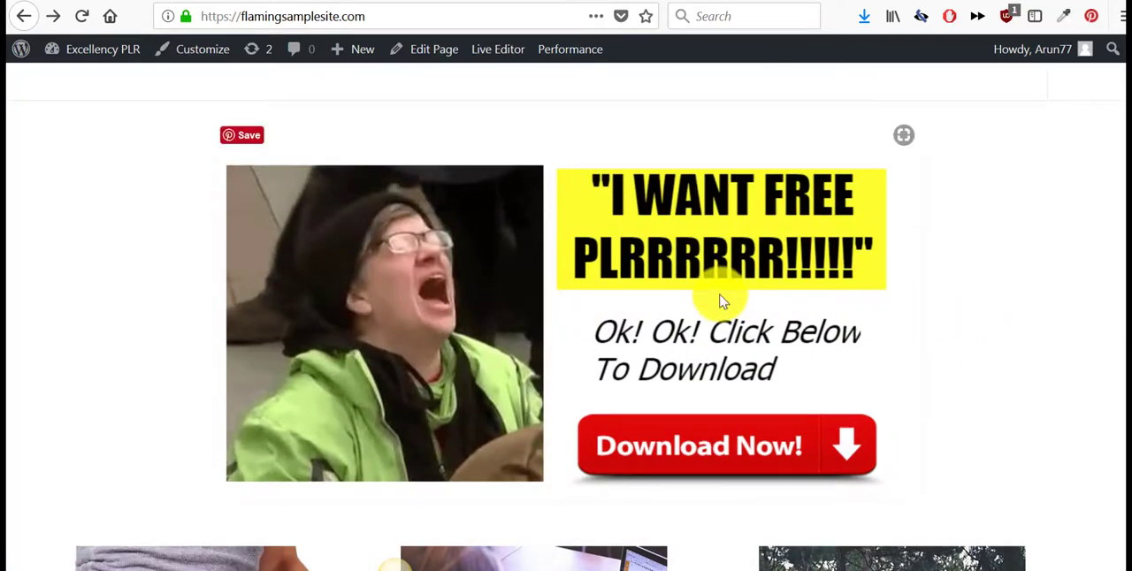
scroll(721, 302, "up", 1)
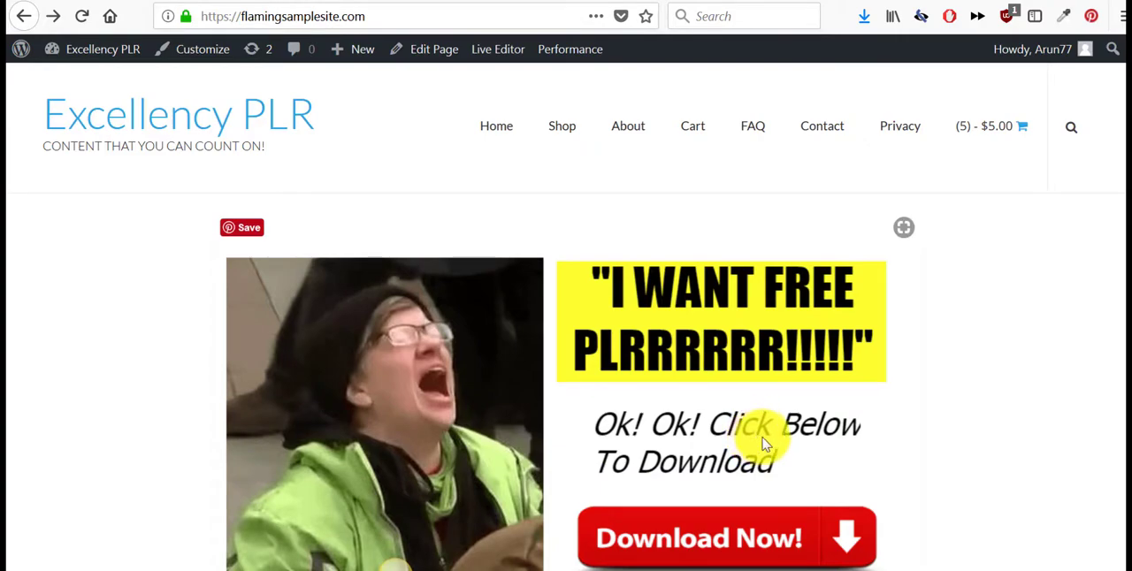
scroll(765, 444, "down", 5)
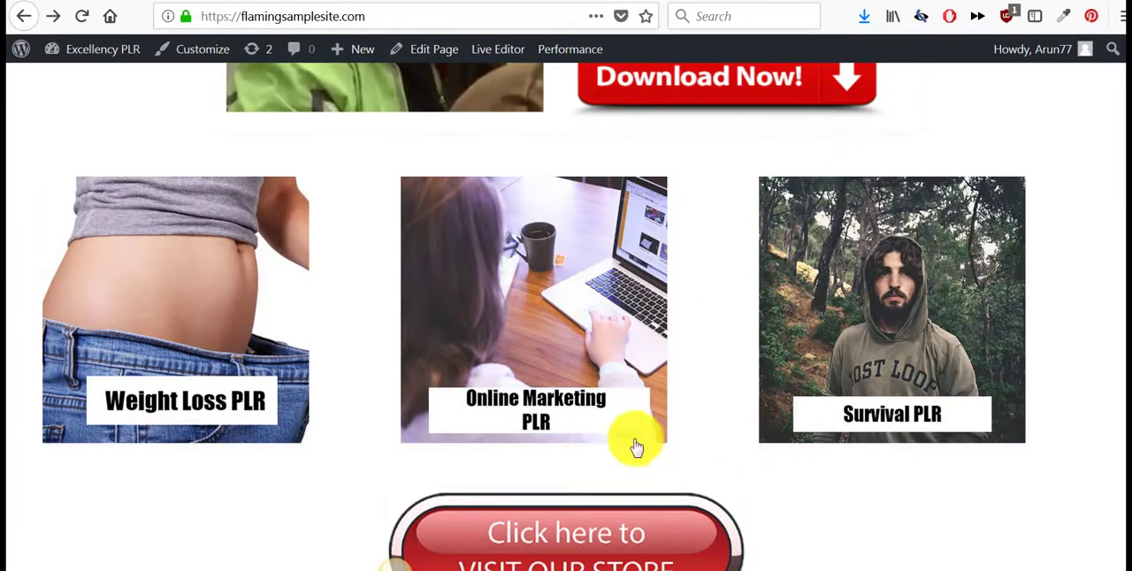
scroll(660, 450, "up", 2)
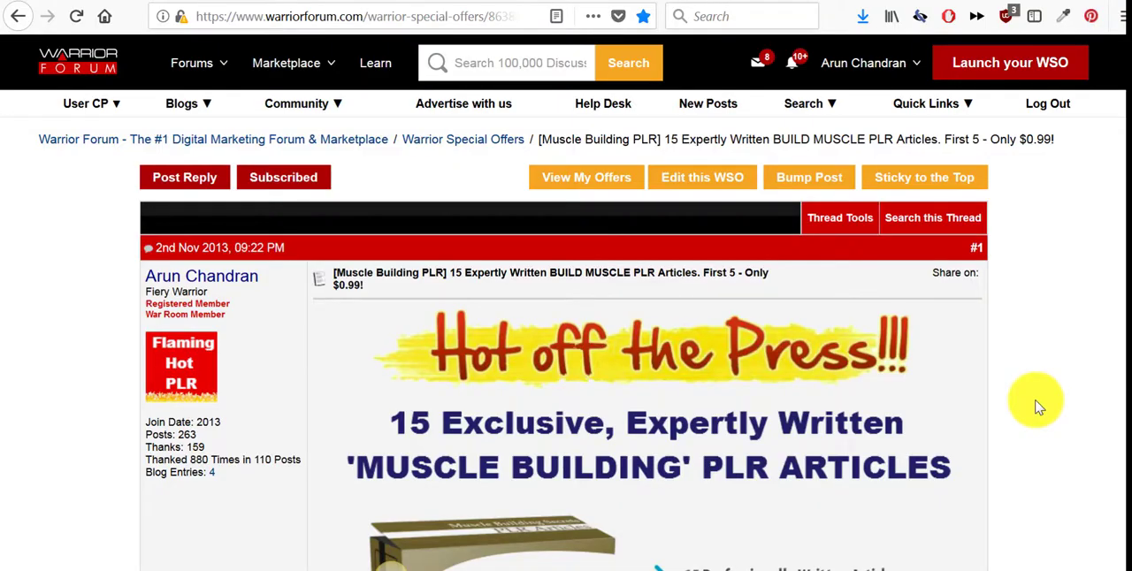
- On the Warrior Forum thread for the Muscle Building PLR offer, examine the benefits, keyword research, article list, usage rights and sample article
scroll(1039, 407, "down", 2)
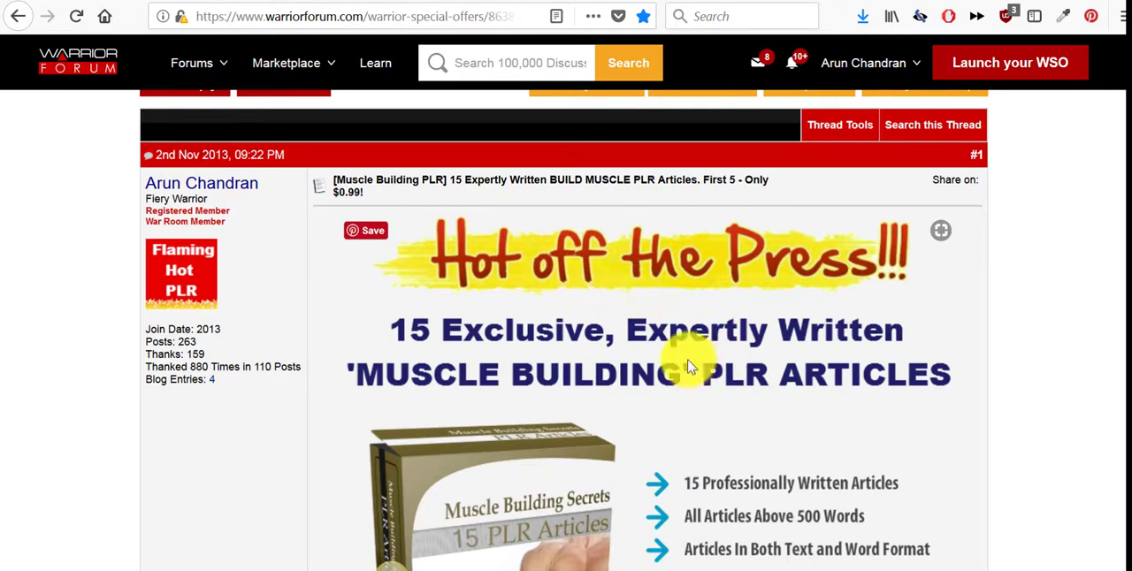
scroll(718, 314, "down", 2)
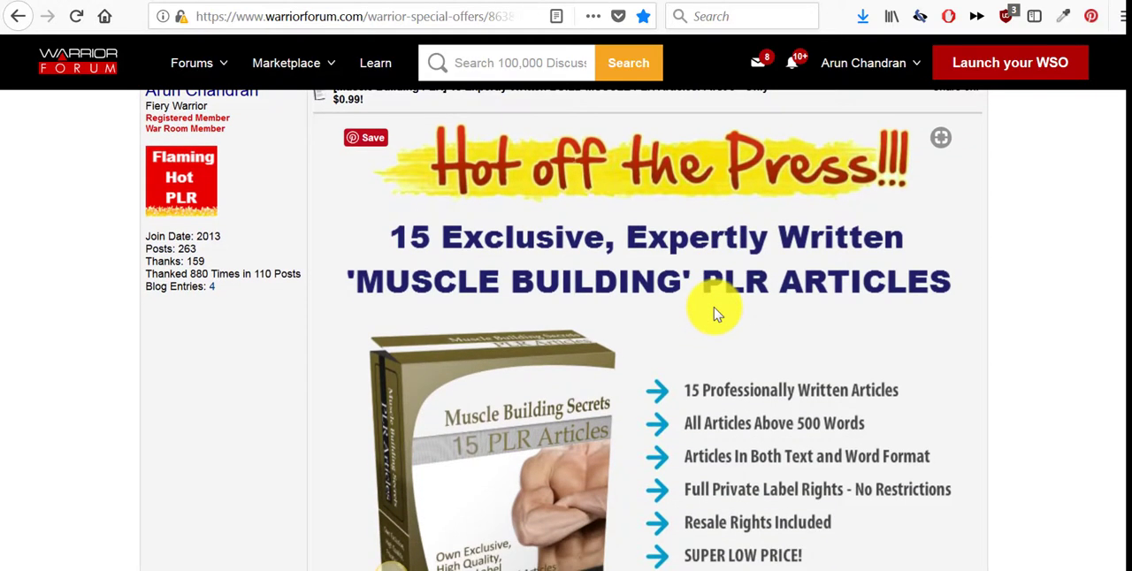
scroll(716, 311, "up", 3)
scroll(716, 311, "down", 3)
scroll(716, 314, "down", 10)
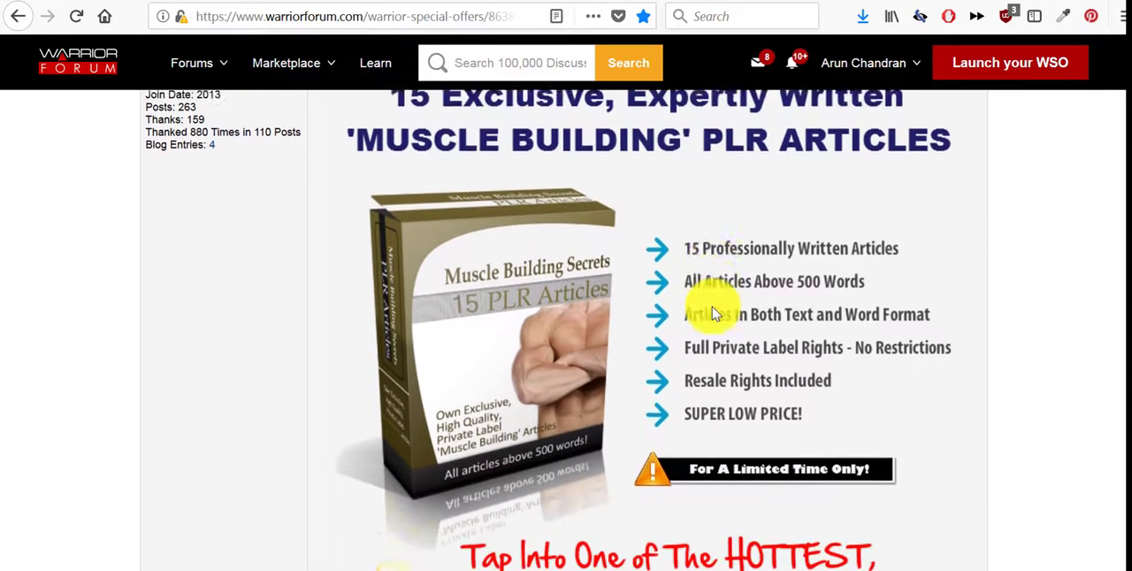
scroll(716, 314, "down", 15)
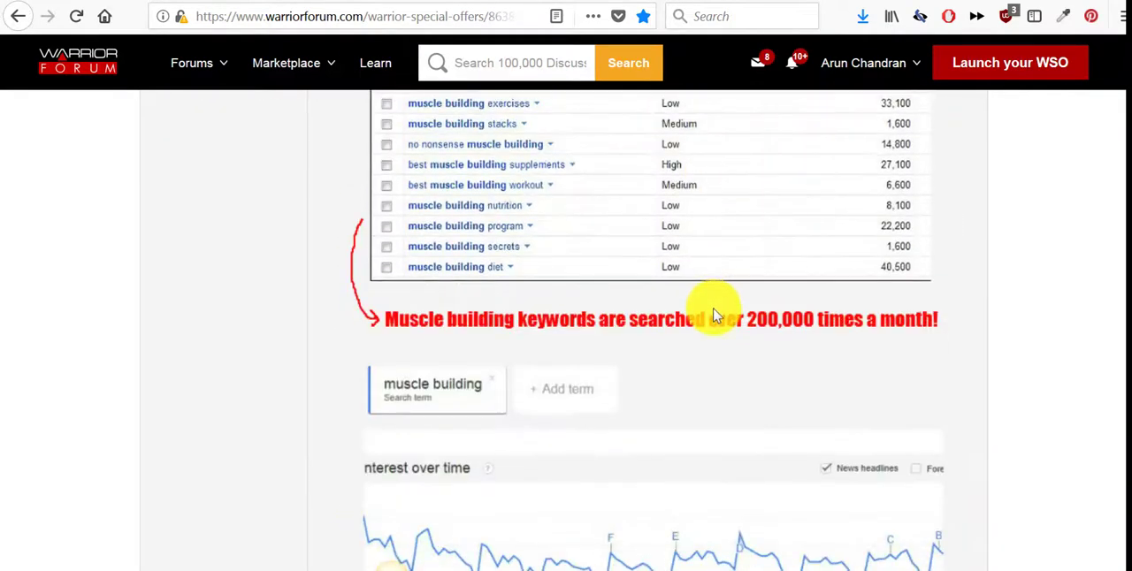
scroll(715, 314, "down", 5)
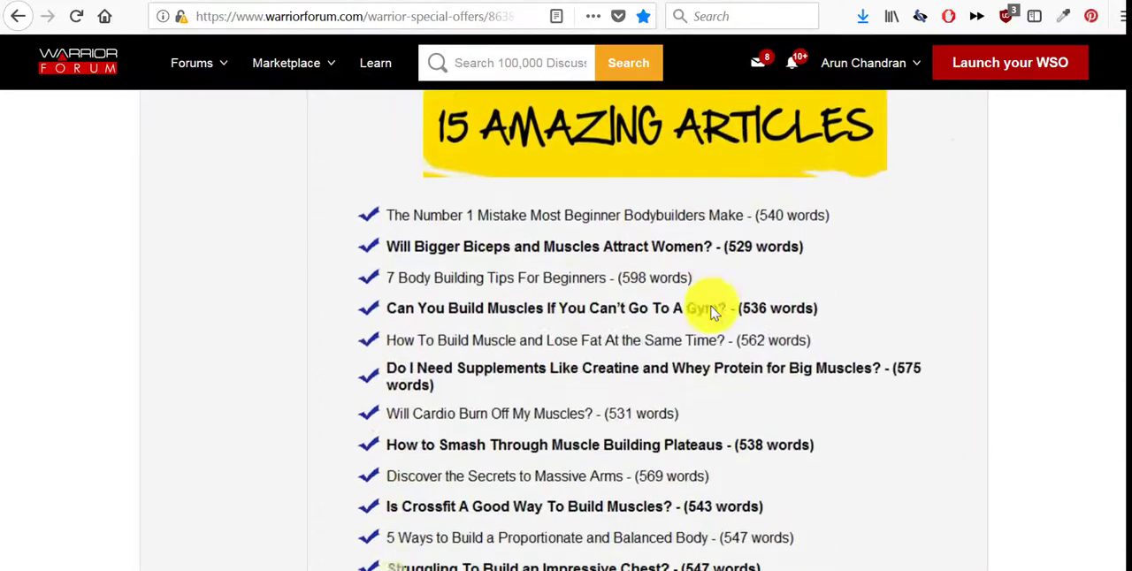
scroll(665, 150, "down", 15)
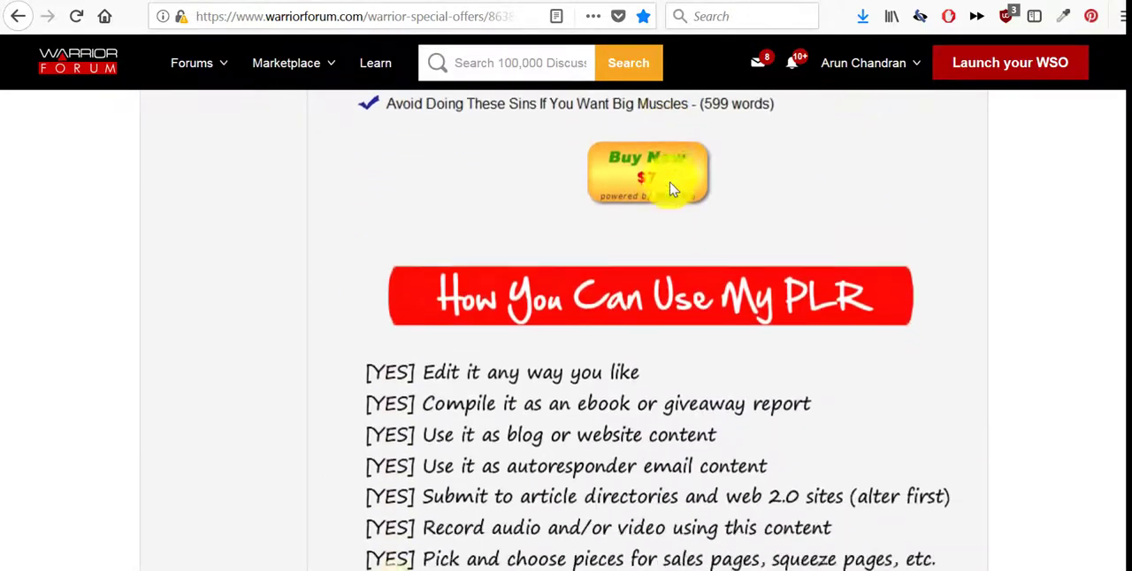
scroll(673, 192, "down", 15)
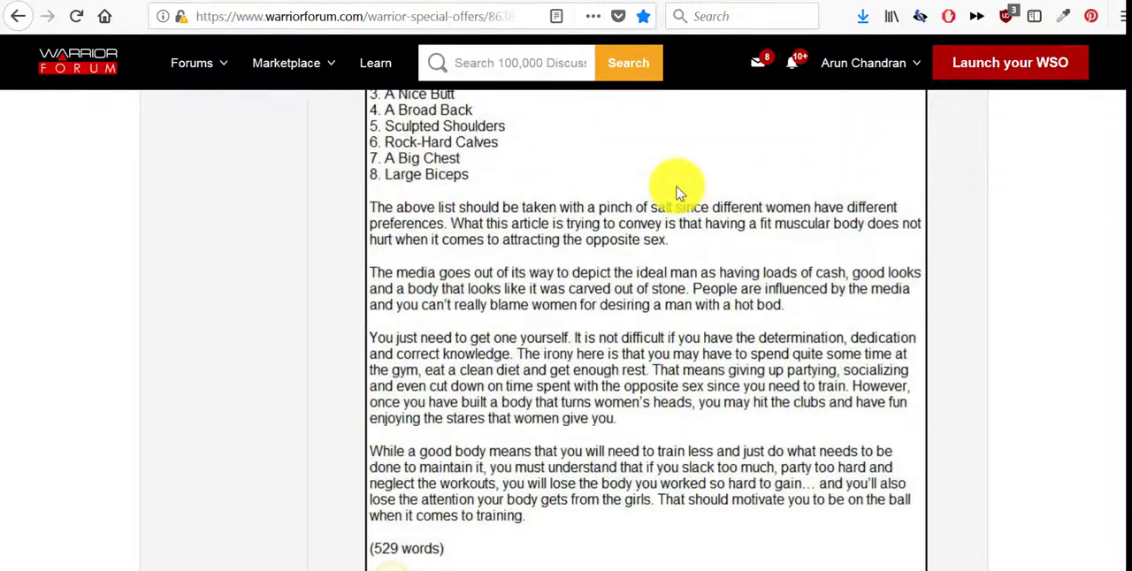
- Examine the Muscle Building offer's limited-time price section, its purchase button and the customer reviews beneath it
scroll(680, 193, "down", 8)
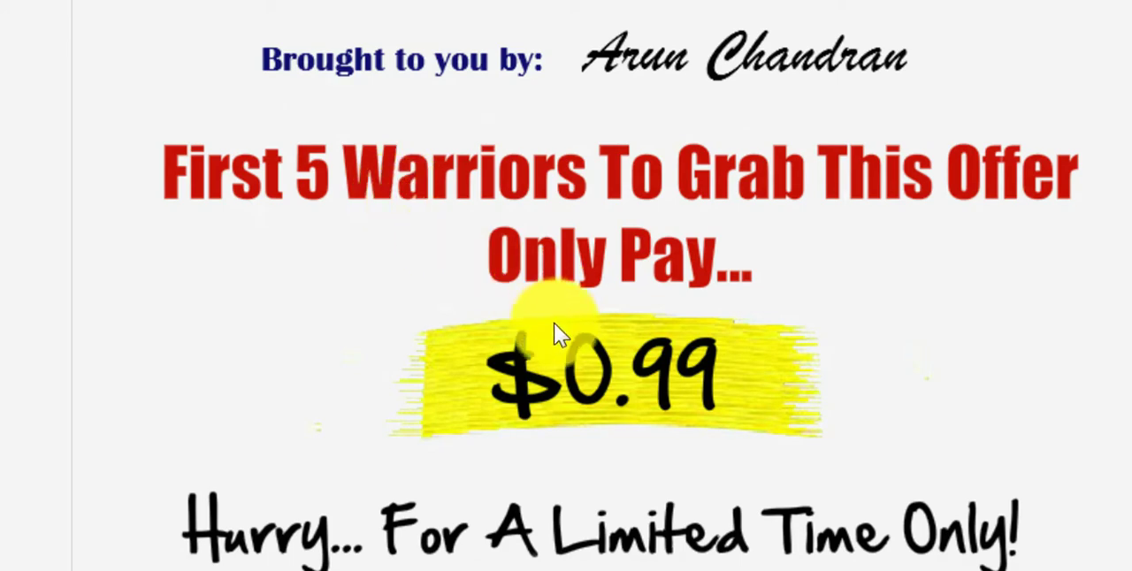
scroll(557, 329, "down", 3)
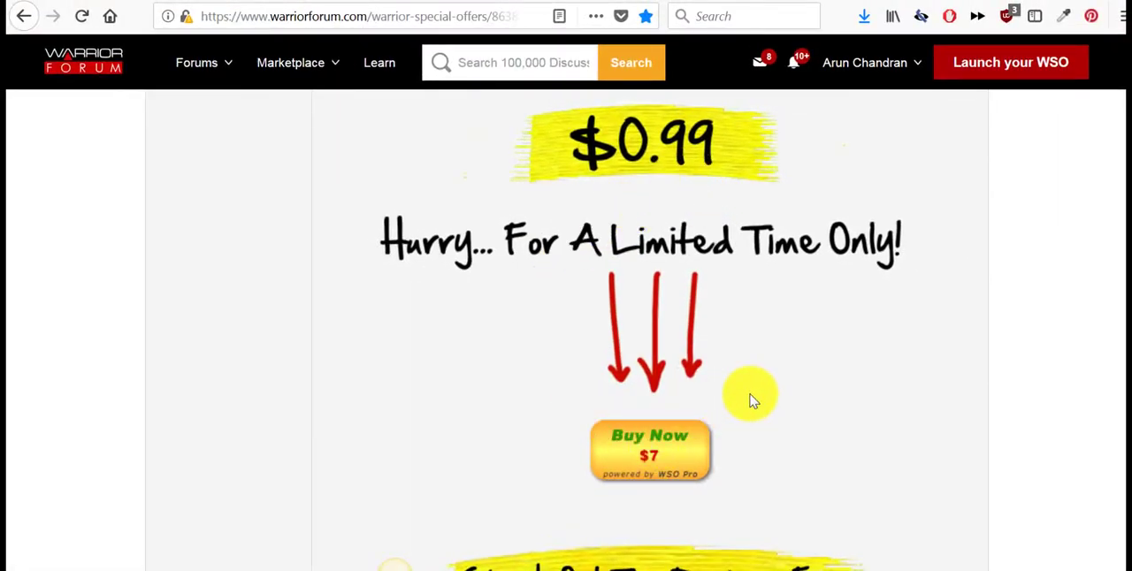
scroll(750, 400, "up", 2)
scroll(639, 303, "down", 1)
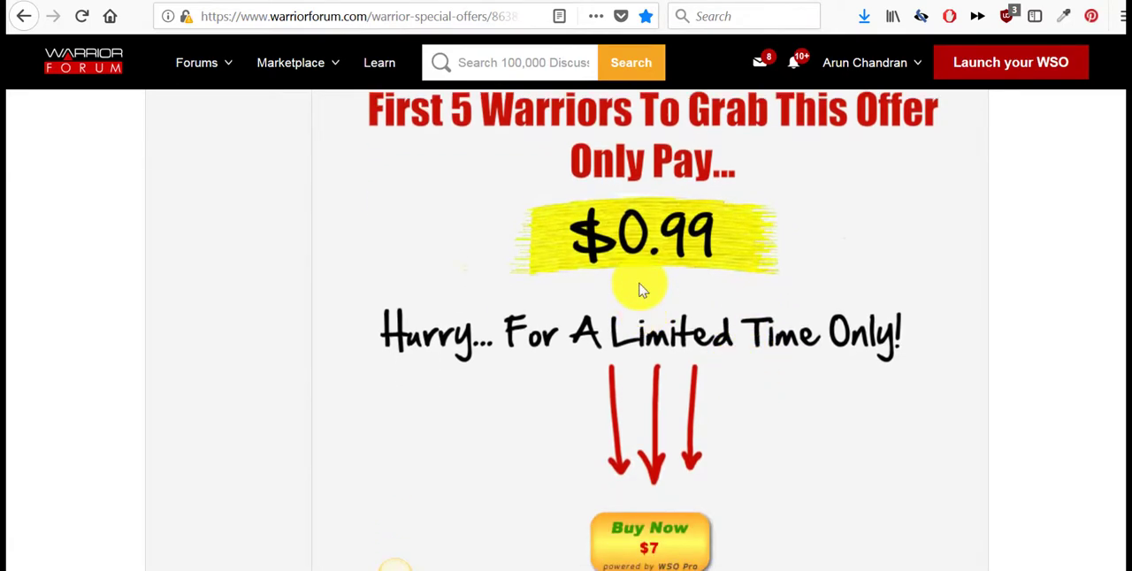
scroll(641, 289, "down", 2)
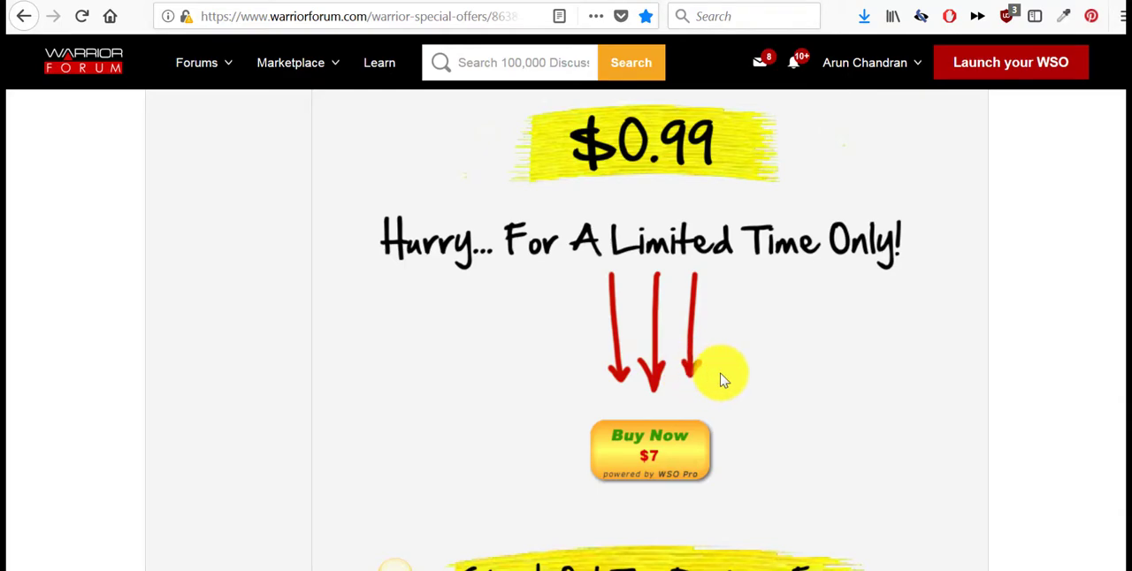
scroll(720, 380, "down", 5)
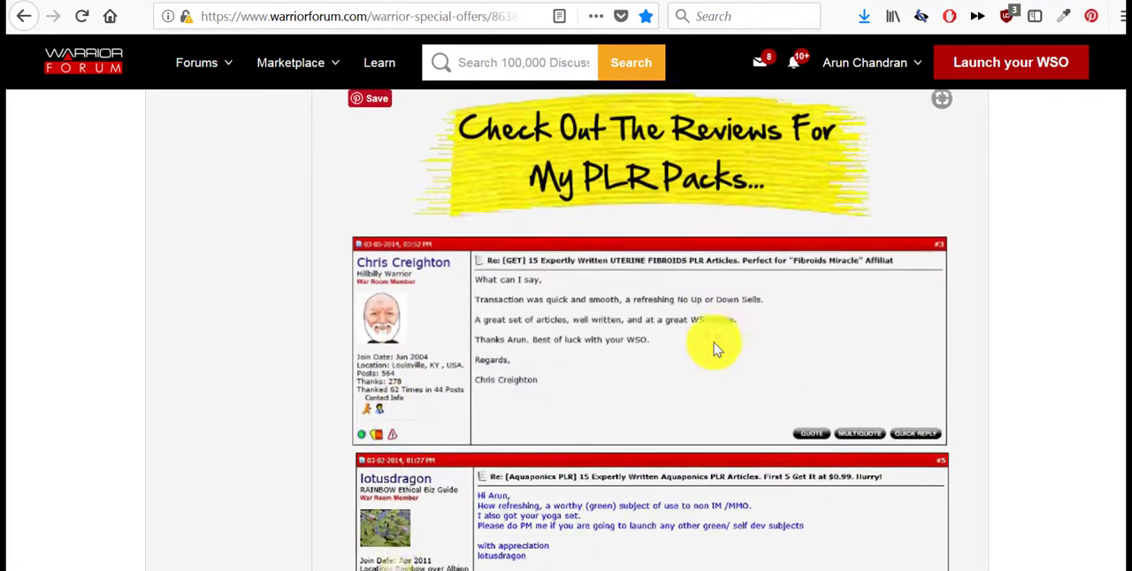
scroll(714, 345, "up", 2)
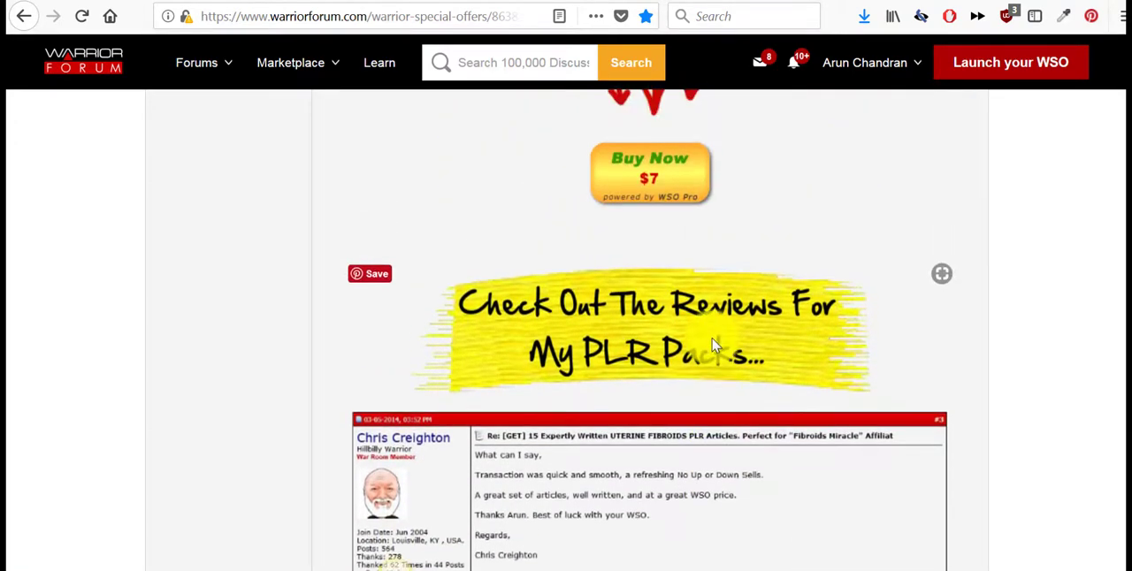
- Look through the customer reviews of the seller's earlier PLR packs, down to the purchase button below them
scroll(714, 342, "down", 4)
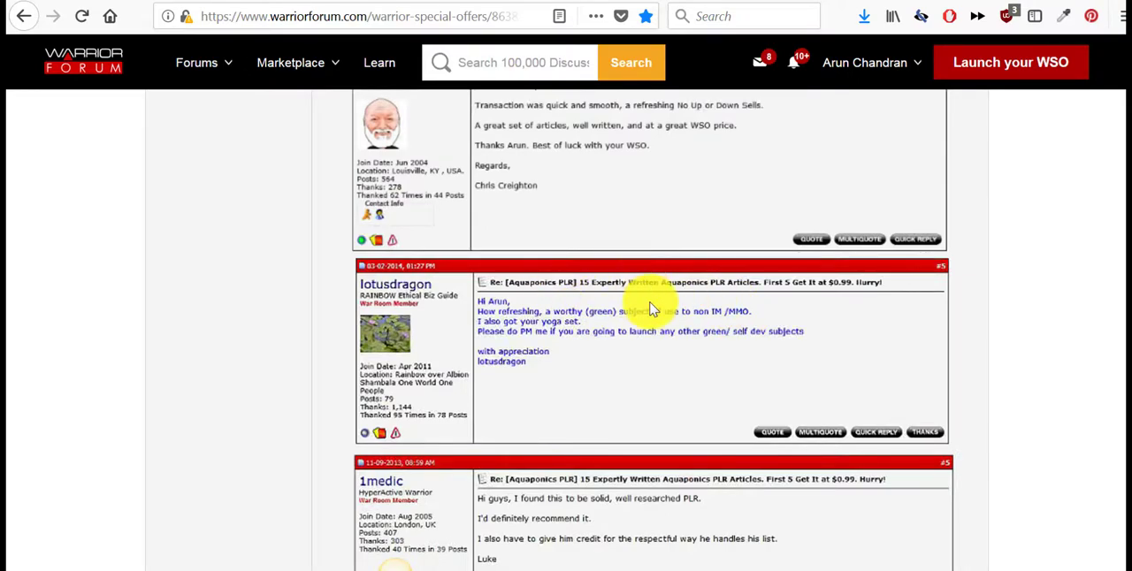
scroll(651, 304, "up", 3)
scroll(636, 305, "up", 1)
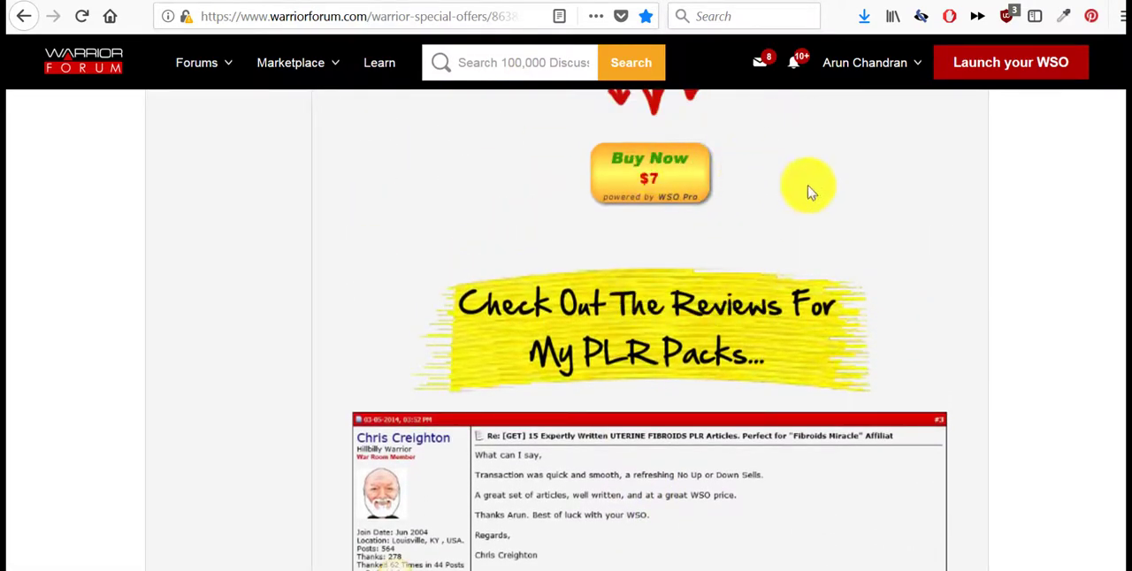
scroll(785, 189, "down", 3)
scroll(761, 207, "up", 3)
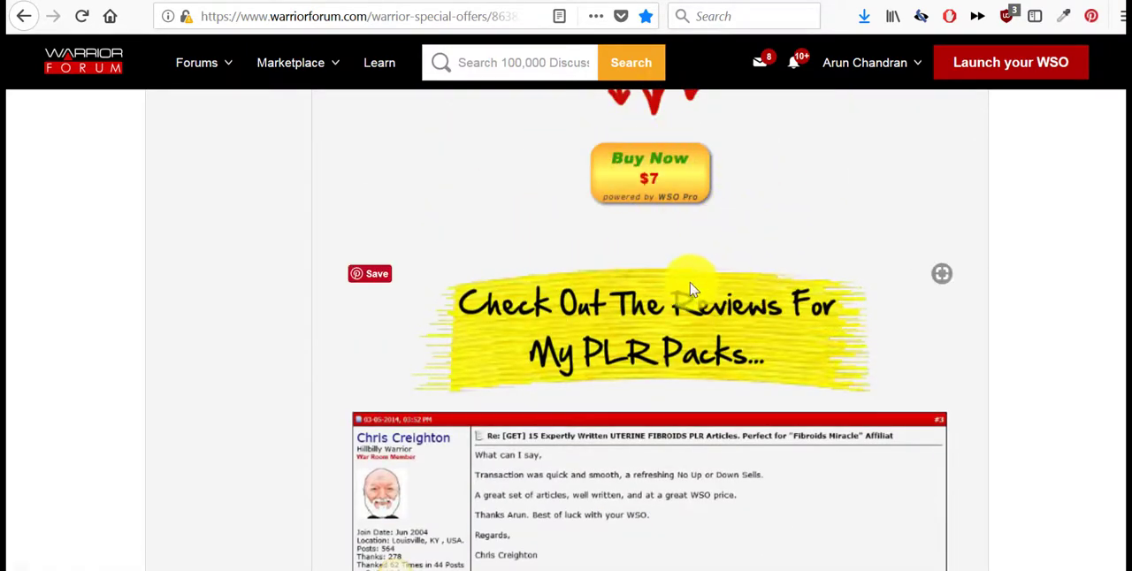
scroll(691, 283, "down", 15)
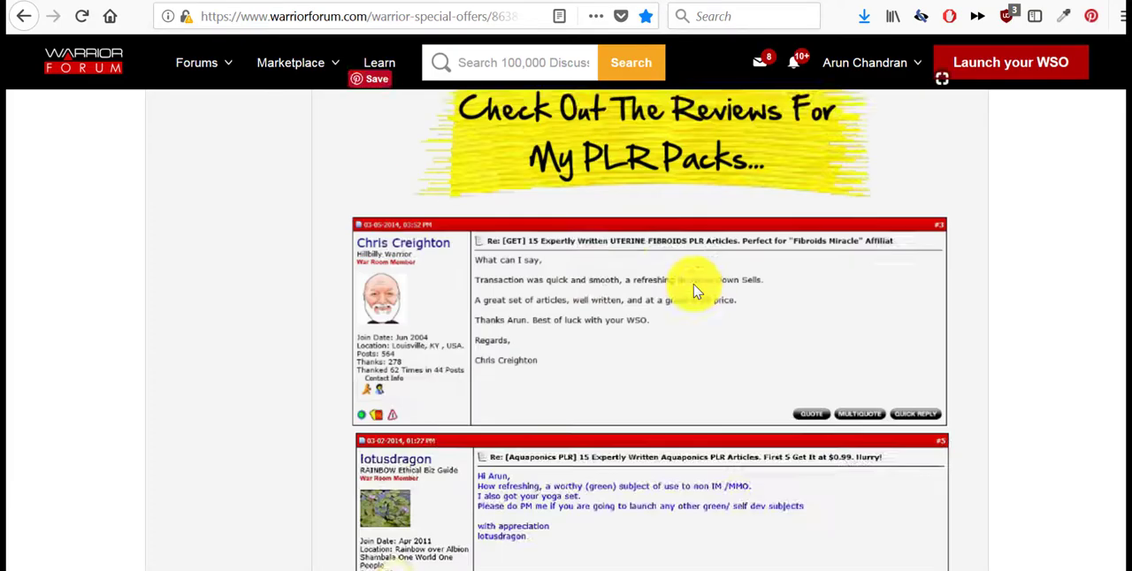
scroll(693, 287, "down", 12)
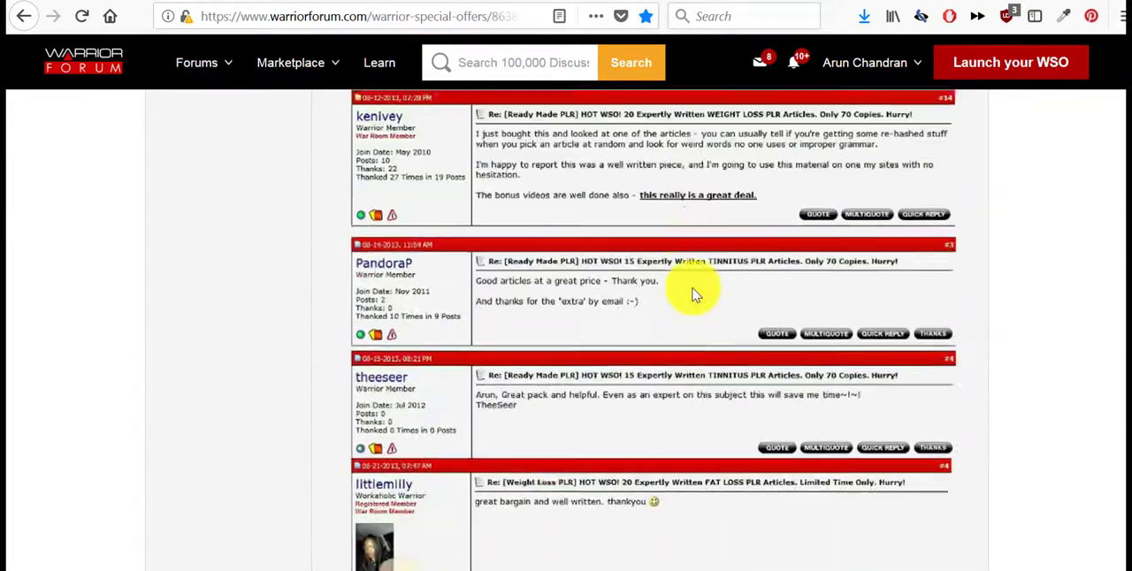
scroll(693, 295, "down", 5)
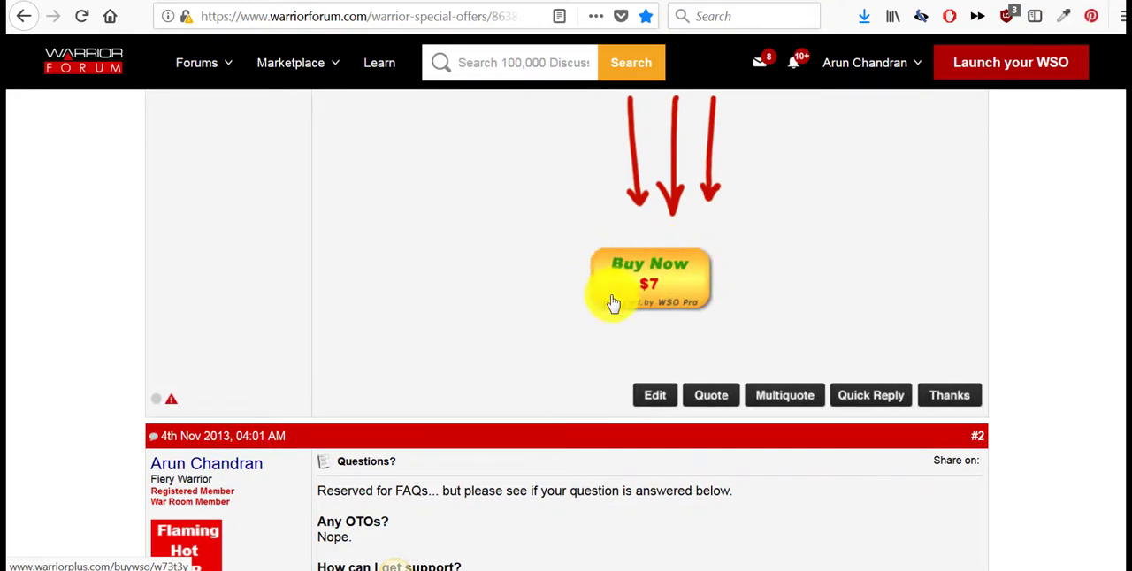
- Read the FAQ post (#2) and replies #3 to #6 about the purchase links and the $0.99 deal
scroll(742, 286, "down", 2)
scroll(733, 287, "down", 3)
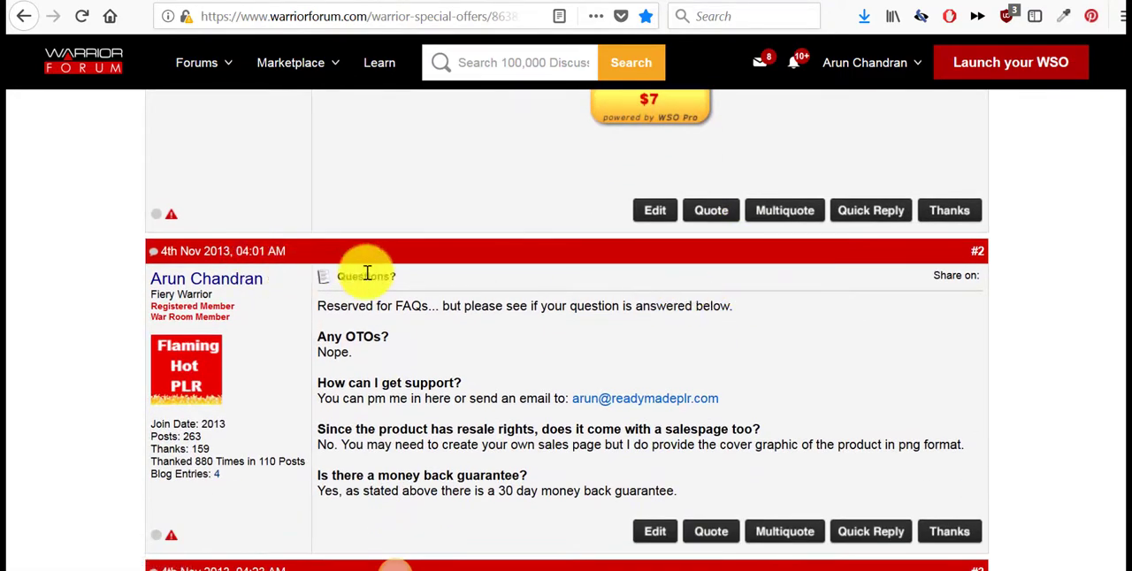
scroll(546, 301, "down", 3)
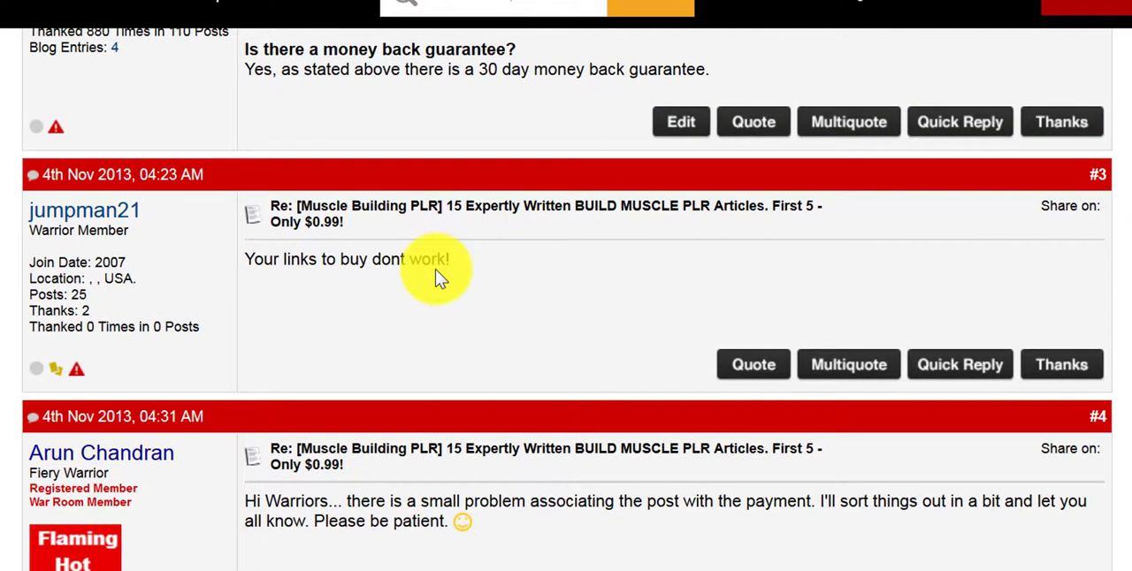
scroll(424, 283, "down", 2)
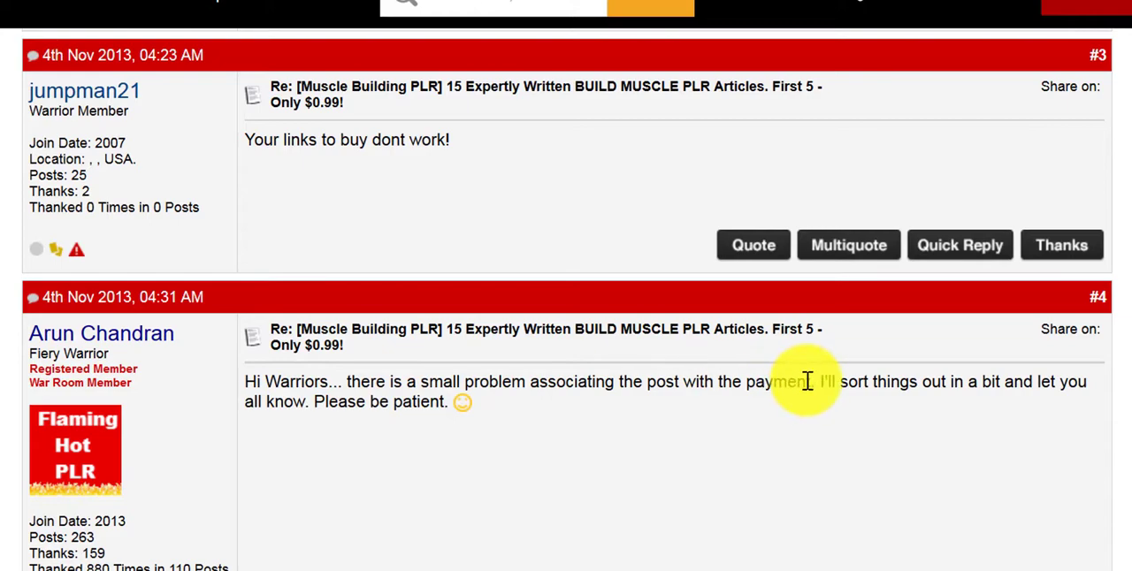
scroll(806, 381, "down", 2)
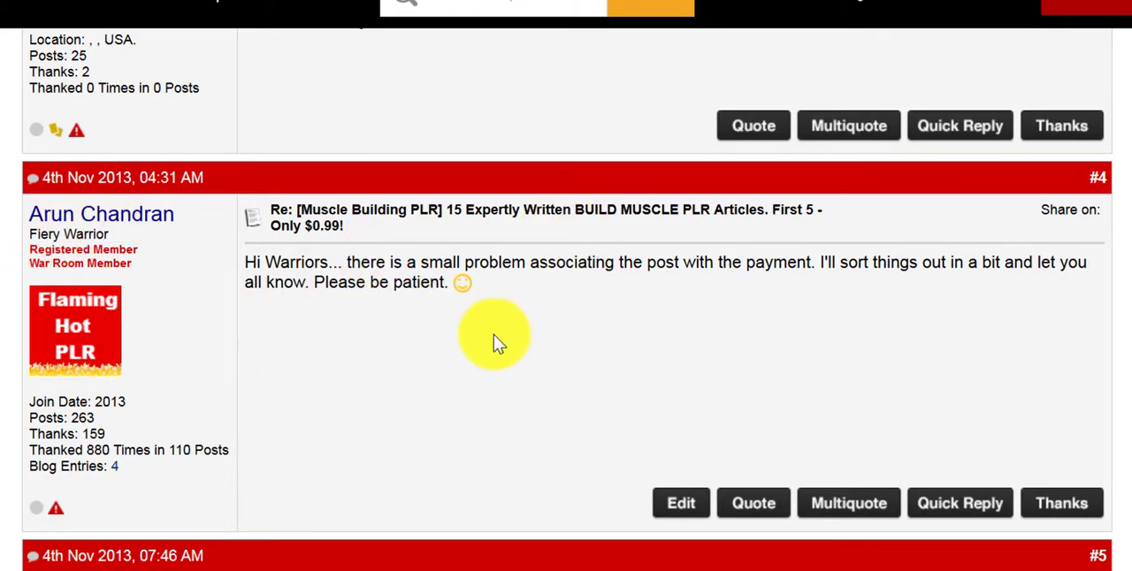
scroll(235, 274, "down", 5)
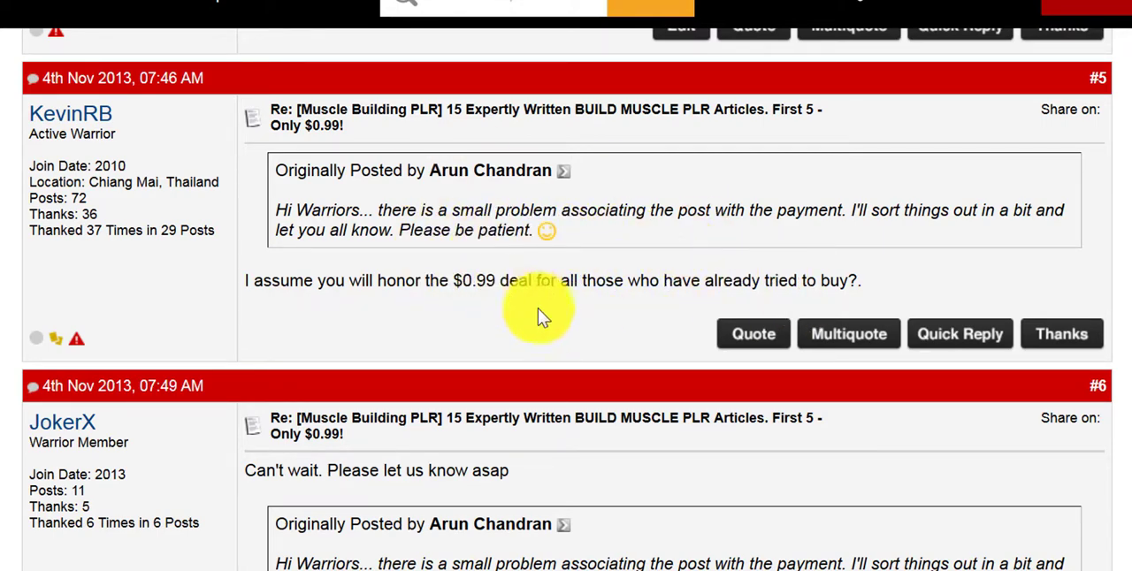
scroll(588, 314, "down", 3)
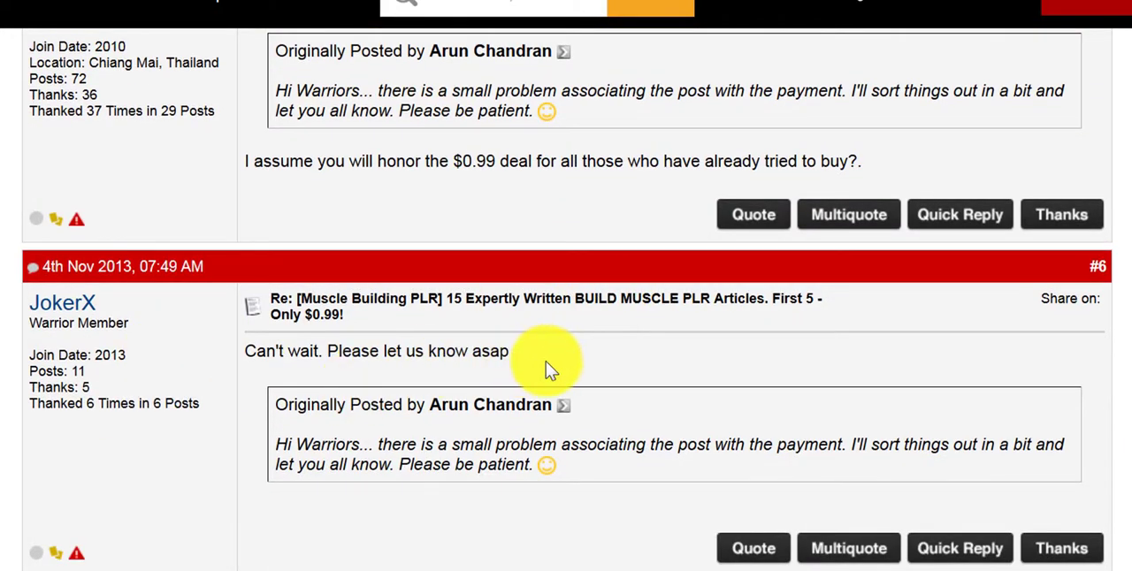
scroll(546, 361, "down", 9)
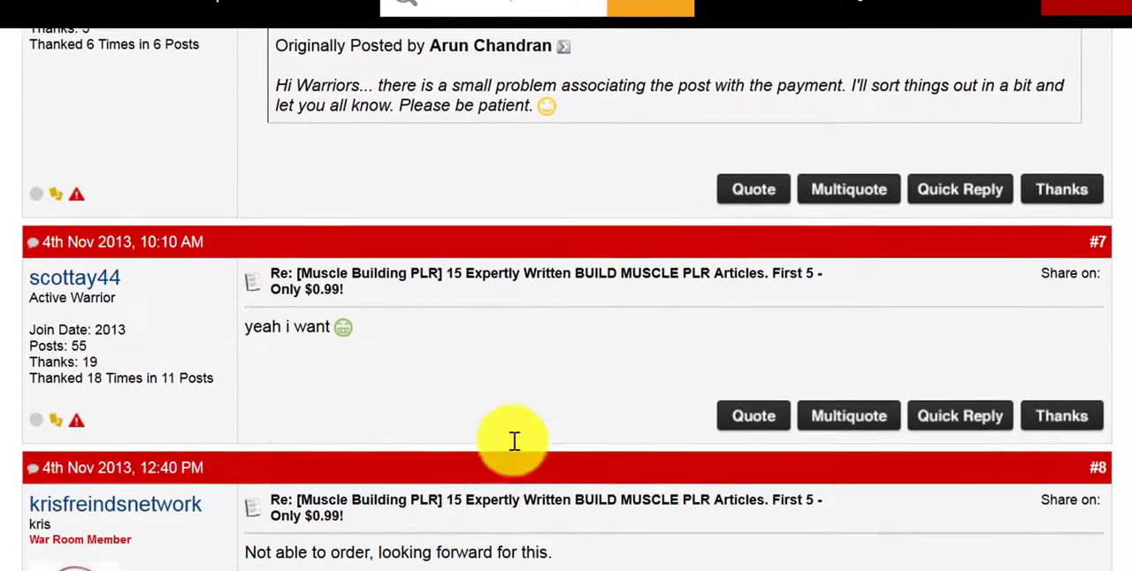
- Read the Muscle Building thread's replies #7 to #13, including the seller's updates on the payment problem and buyers' reactions
scroll(513, 440, "down", 7)
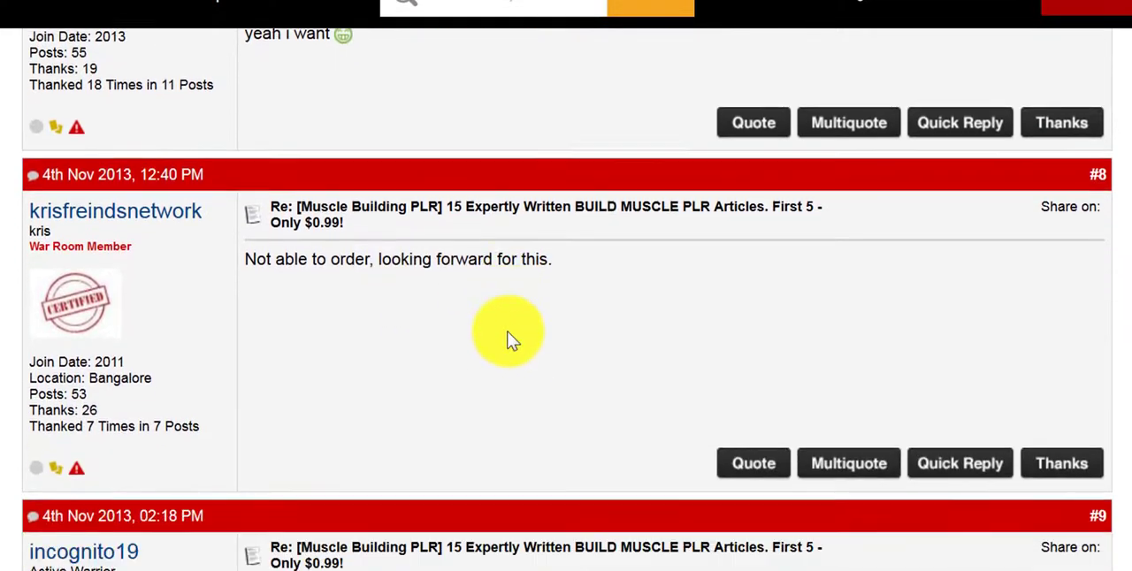
scroll(511, 340, "down", 4)
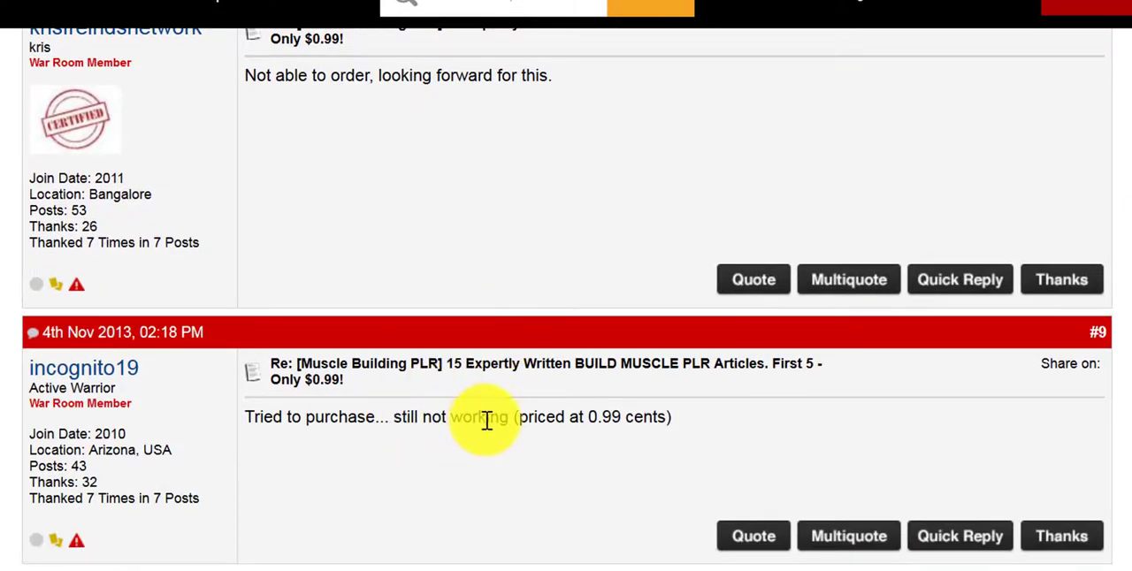
scroll(682, 441, "down", 6)
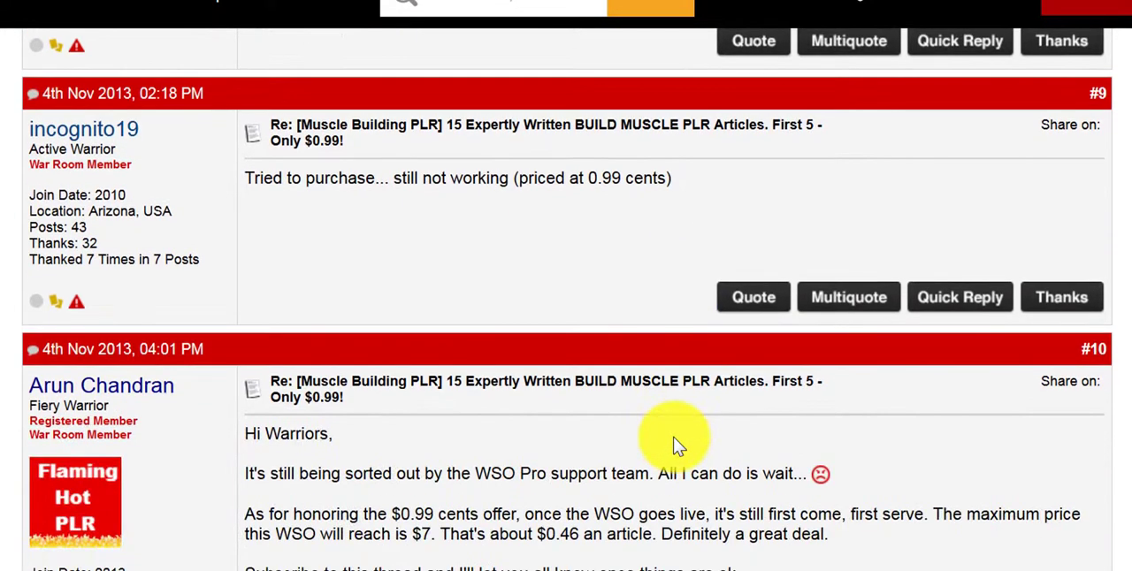
scroll(673, 436, "down", 3)
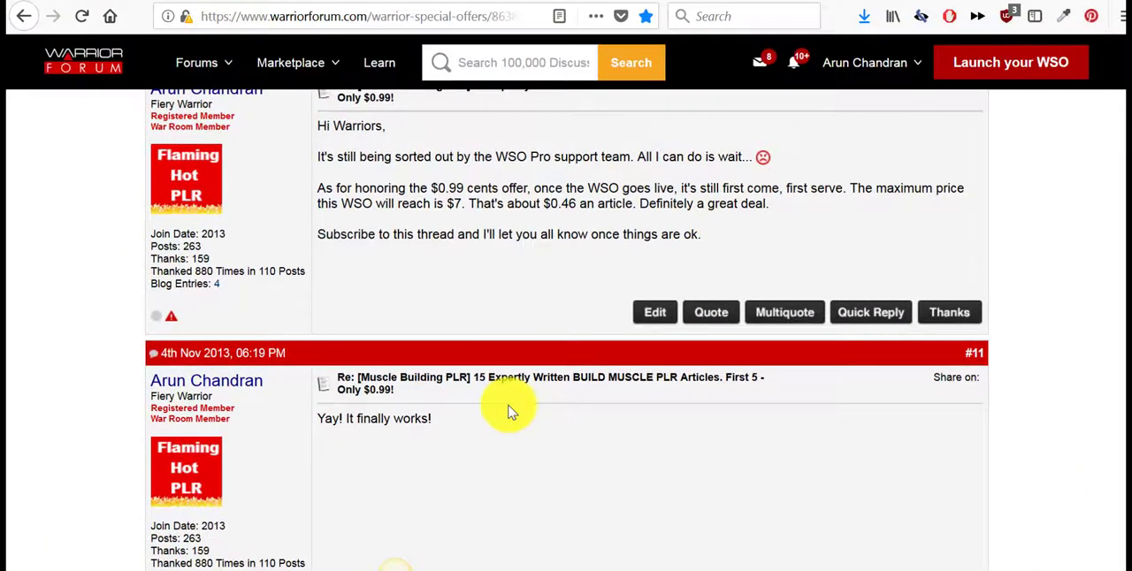
scroll(510, 412, "down", 5)
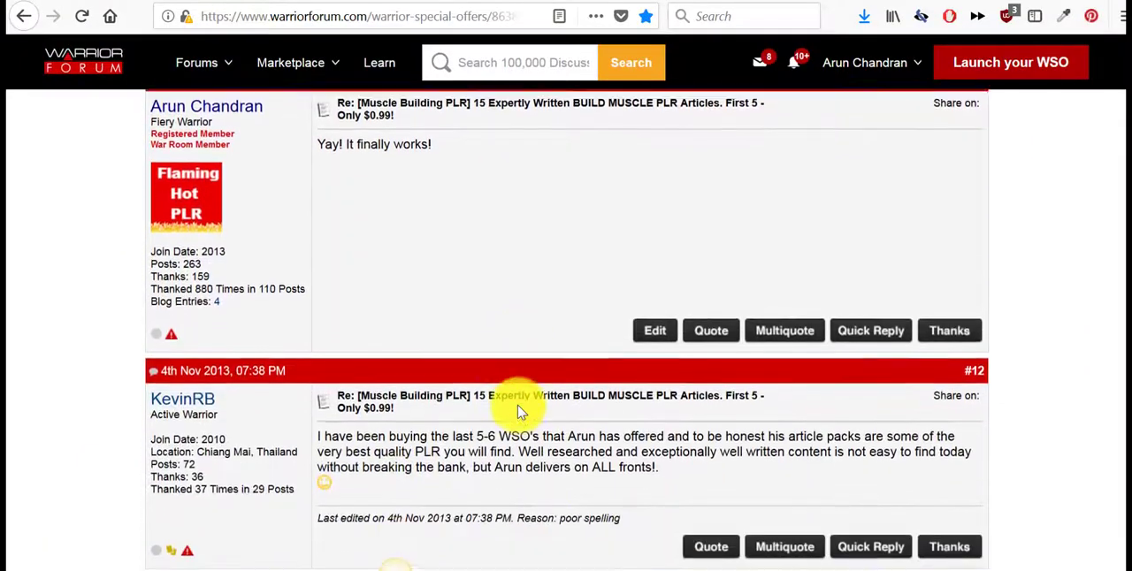
scroll(520, 412, "down", 6)
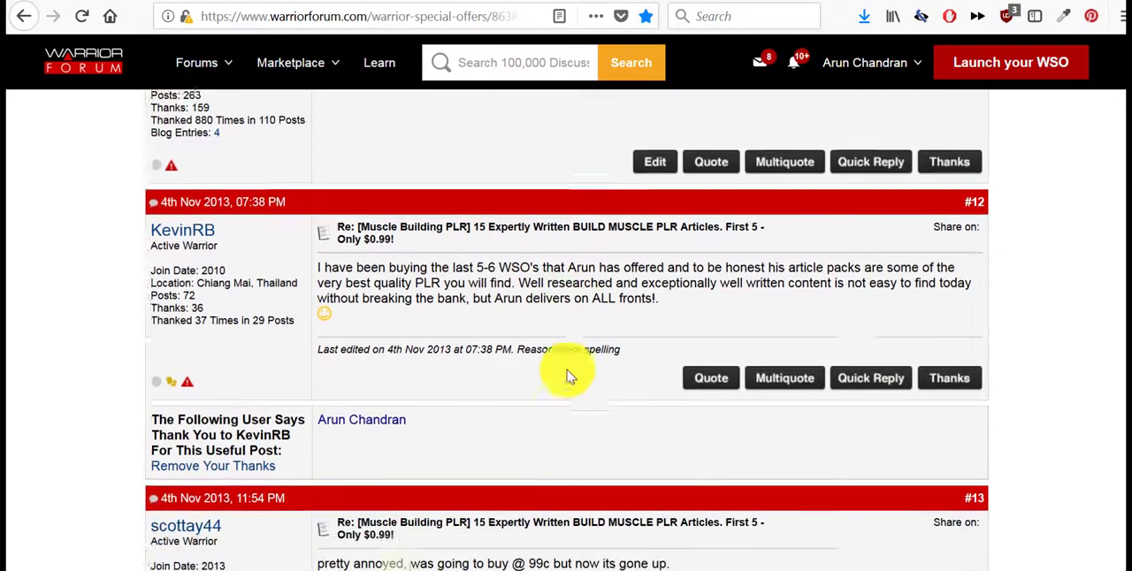
scroll(566, 376, "down", 2)
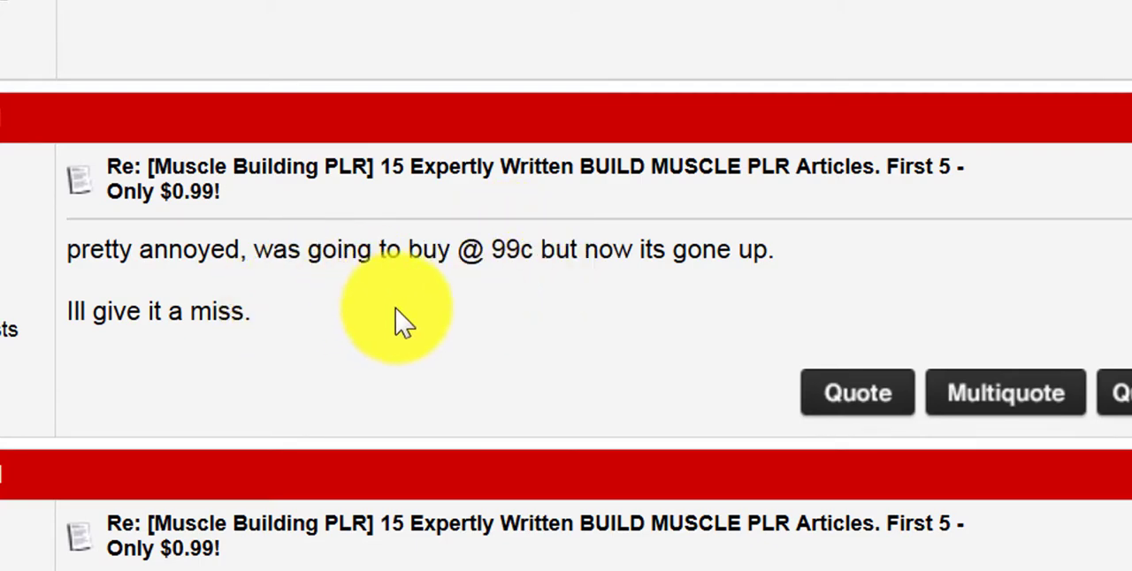
scroll(405, 323, "down", 3)
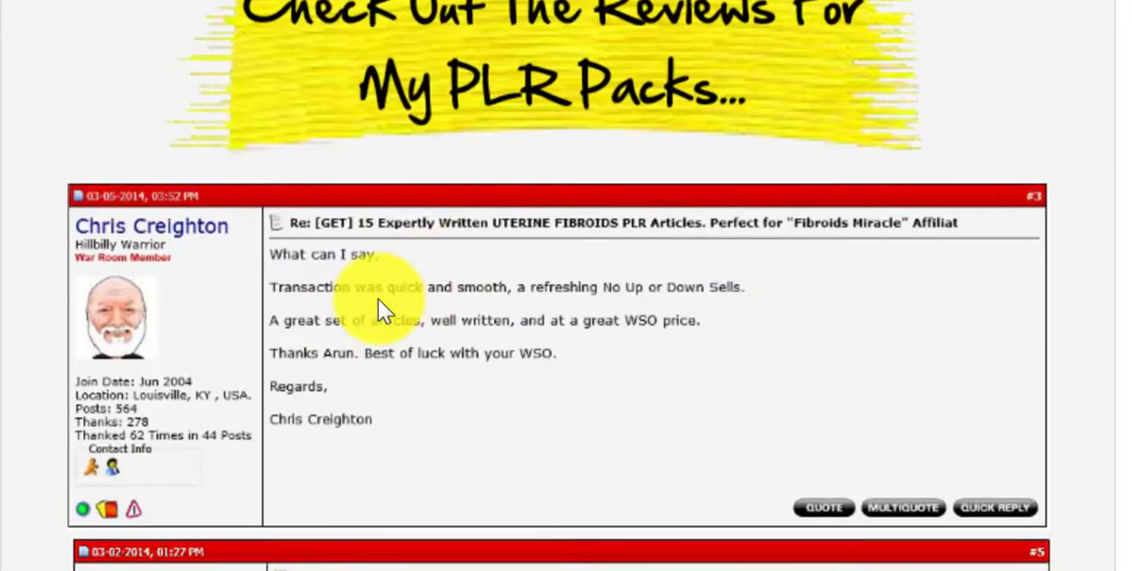
- Go over the review screenshots under "Check Out The Reviews For My PLR Packs" again, down to the thread's replies
scroll(435, 321, "down", 5)
scroll(445, 322, "down", 4)
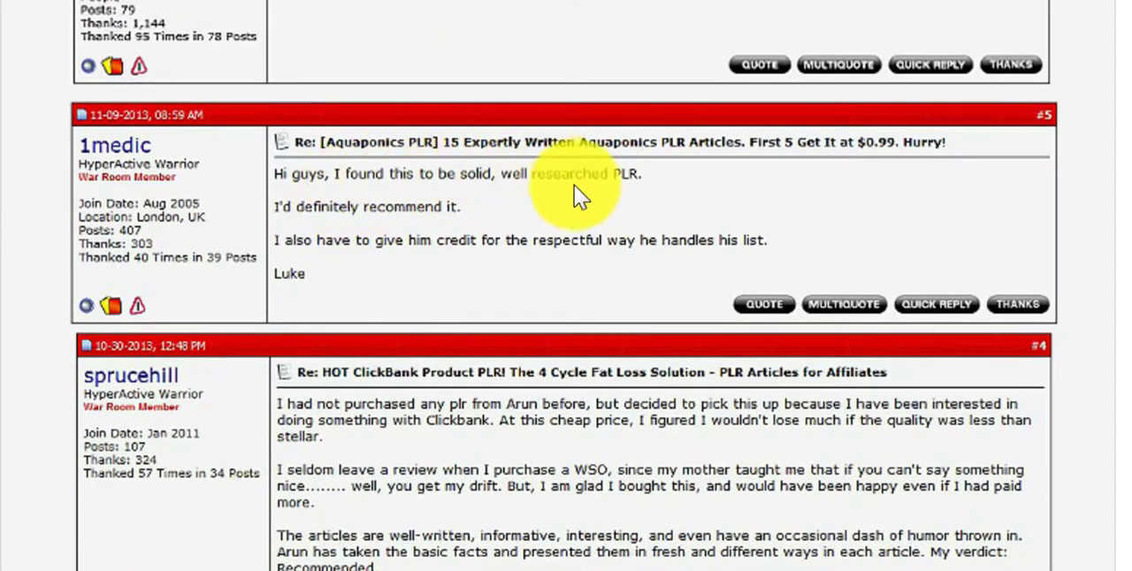
scroll(580, 231, "down", 5)
scroll(441, 195, "down", 2)
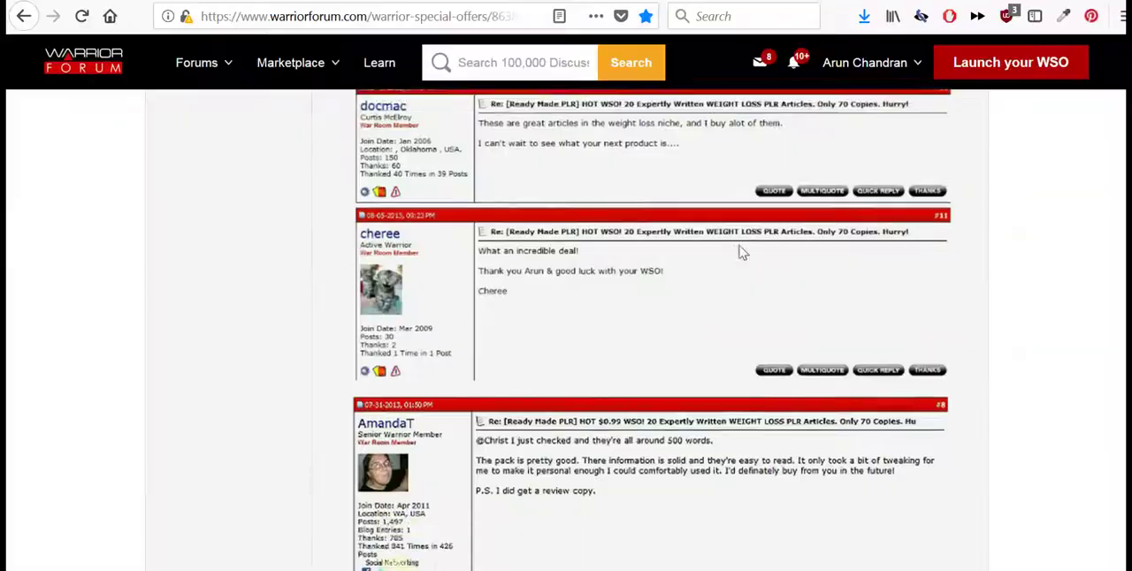
scroll(740, 251, "down", 15)
scroll(695, 247, "up", 2)
scroll(695, 259, "up", 2)
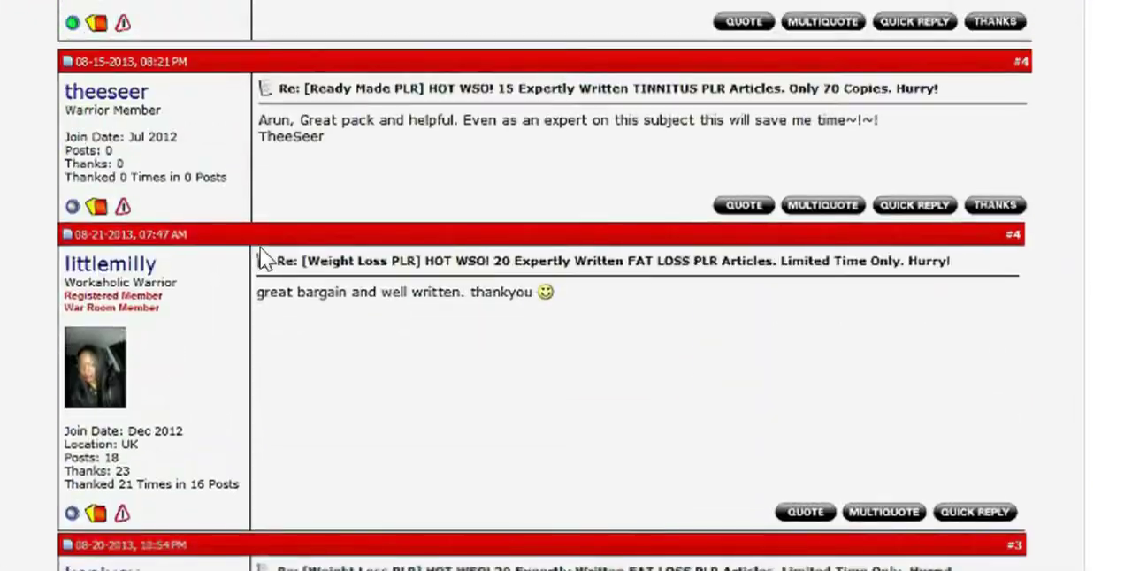
scroll(412, 303, "down", 5)
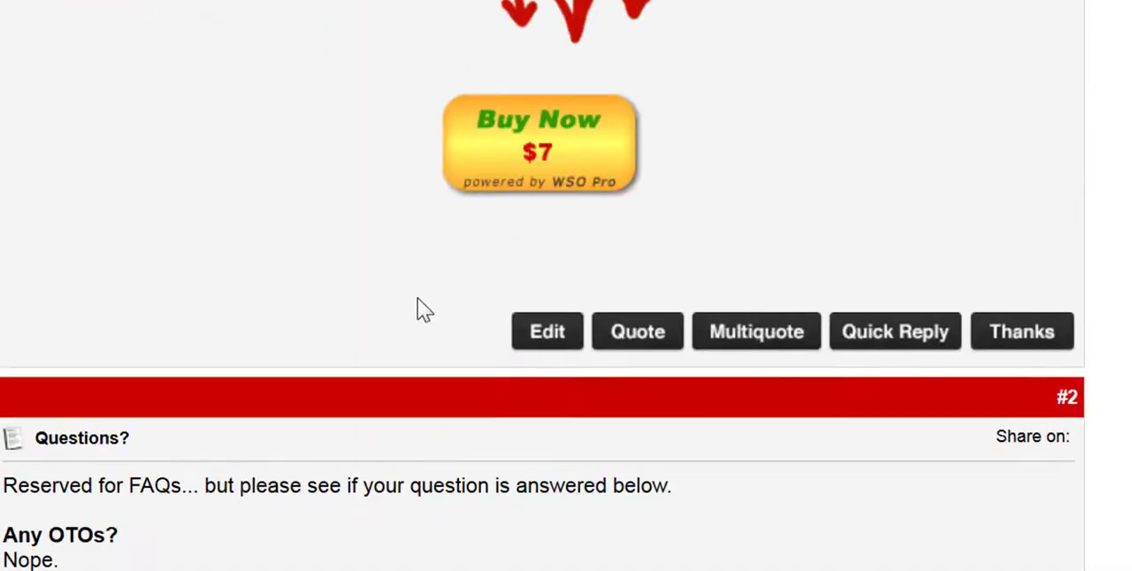
scroll(417, 309, "down", 6)
scroll(469, 303, "down", 7)
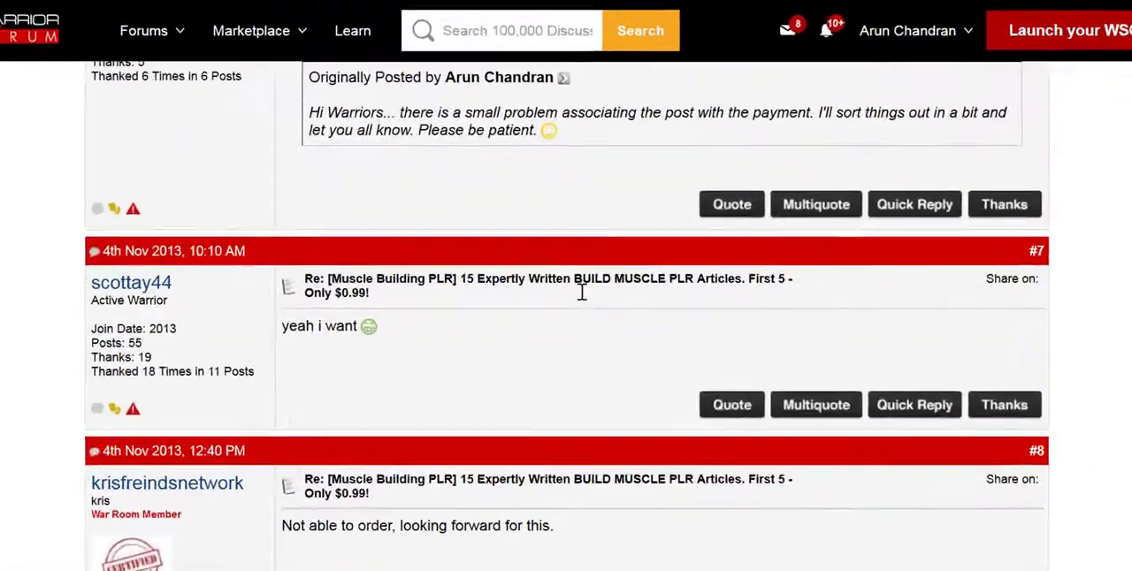
- Read the seller's closing reply (#15) to the buyers who missed the offer, and skim the whole thread again from its first post
scroll(582, 292, "down", 15)
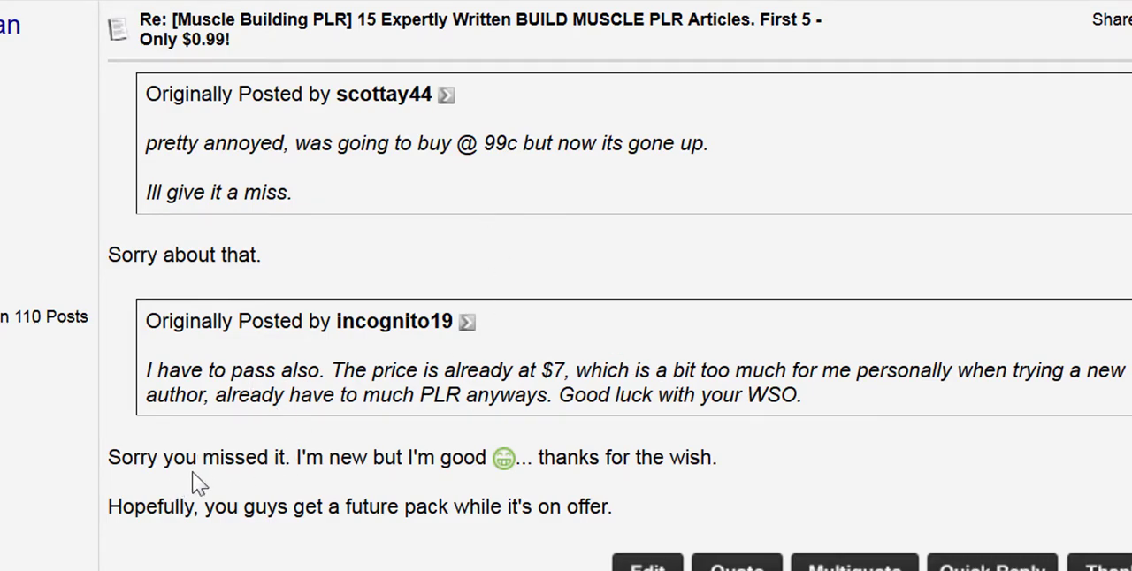
scroll(478, 431, "down", 2)
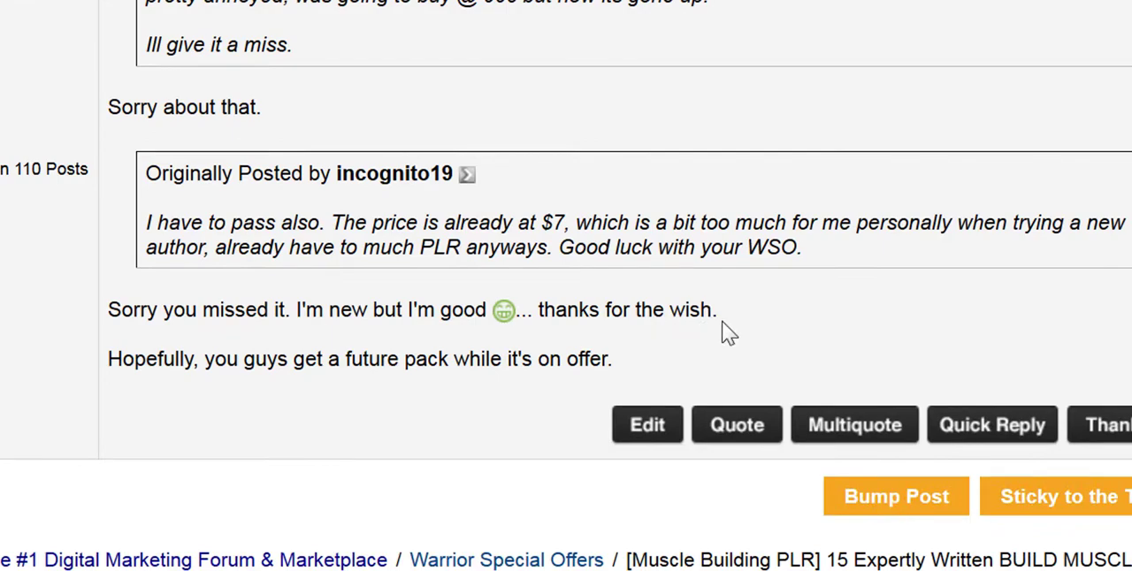
scroll(725, 329, "up", 3)
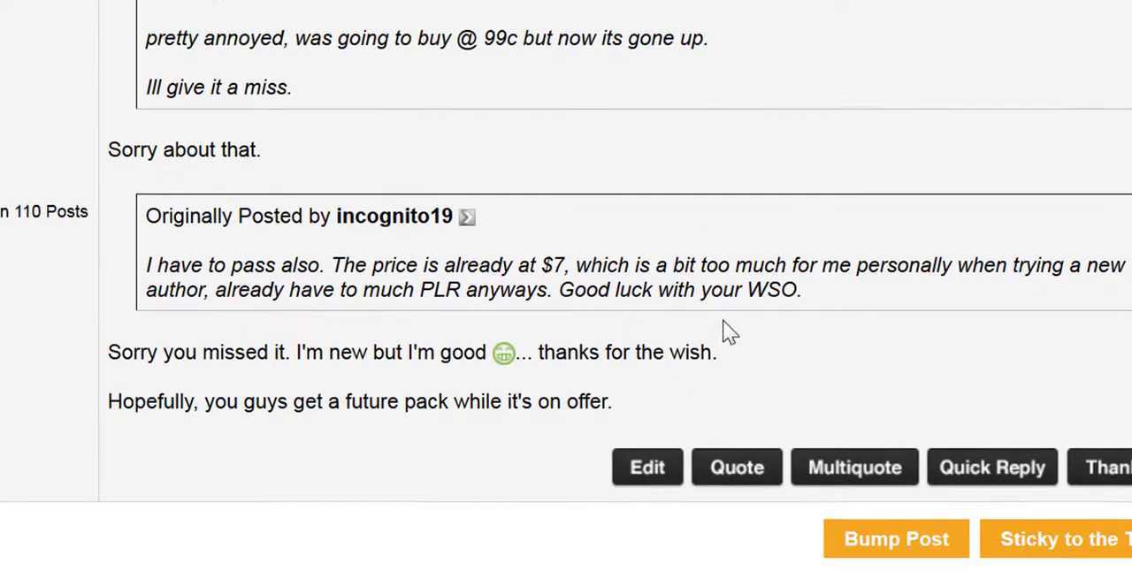
scroll(953, 197, "up", 6)
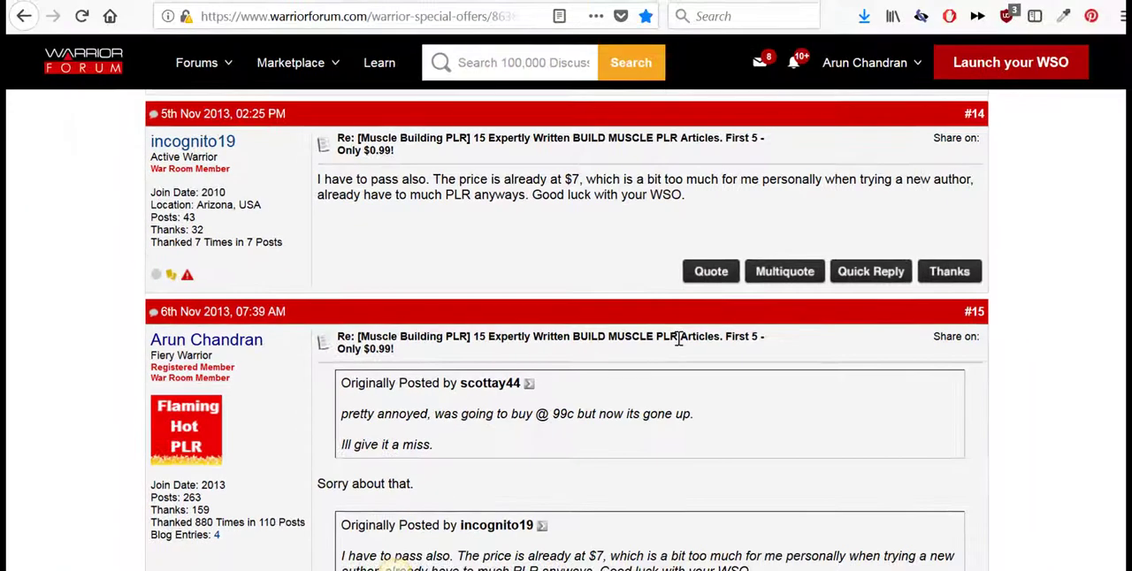
scroll(678, 339, "up", 20)
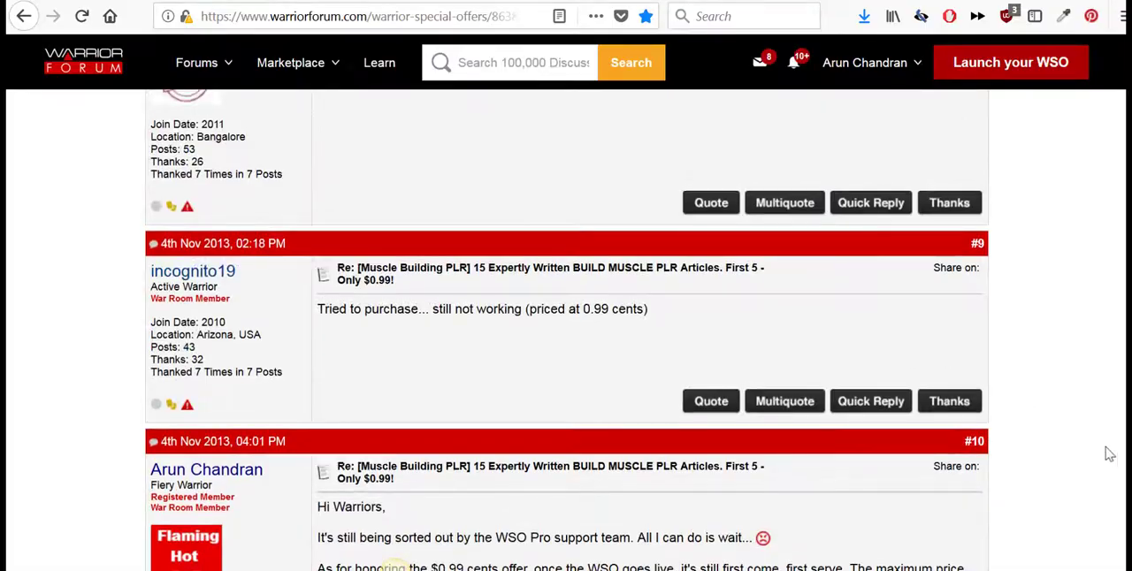
left_click_drag(1130, 471, 1130, 376)
scroll(395, 569, "up", 20)
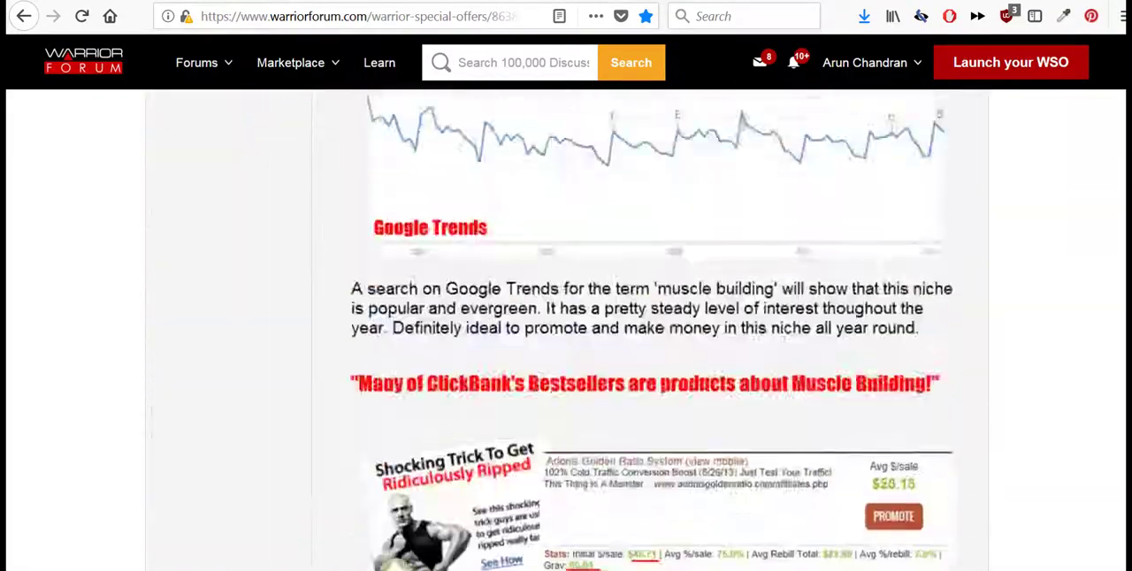
scroll(395, 566, "up", 3)
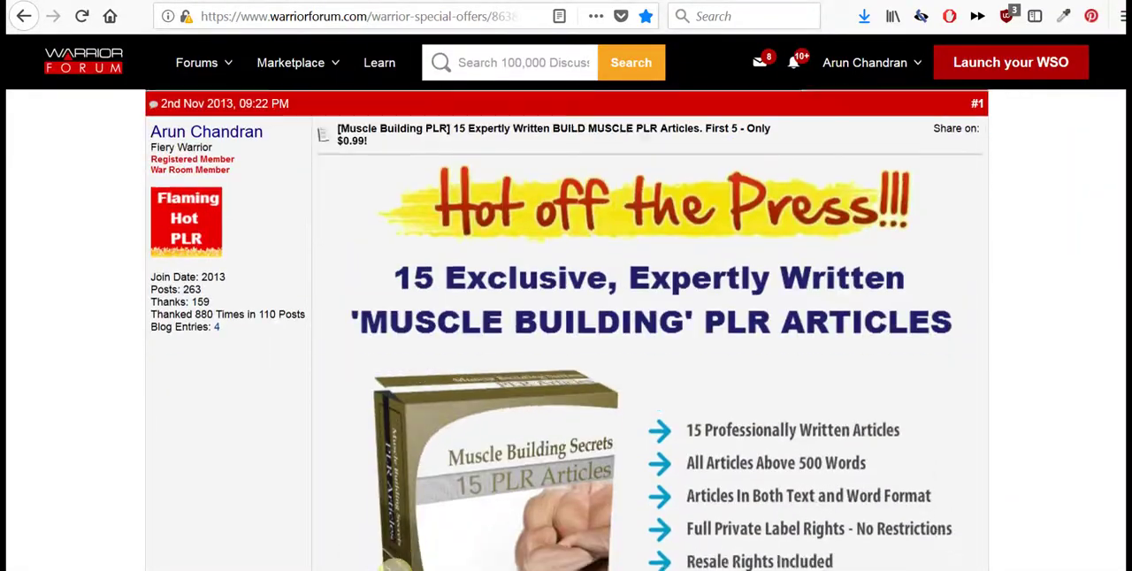
scroll(396, 566, "down", 20)
scroll(395, 566, "down", 13)
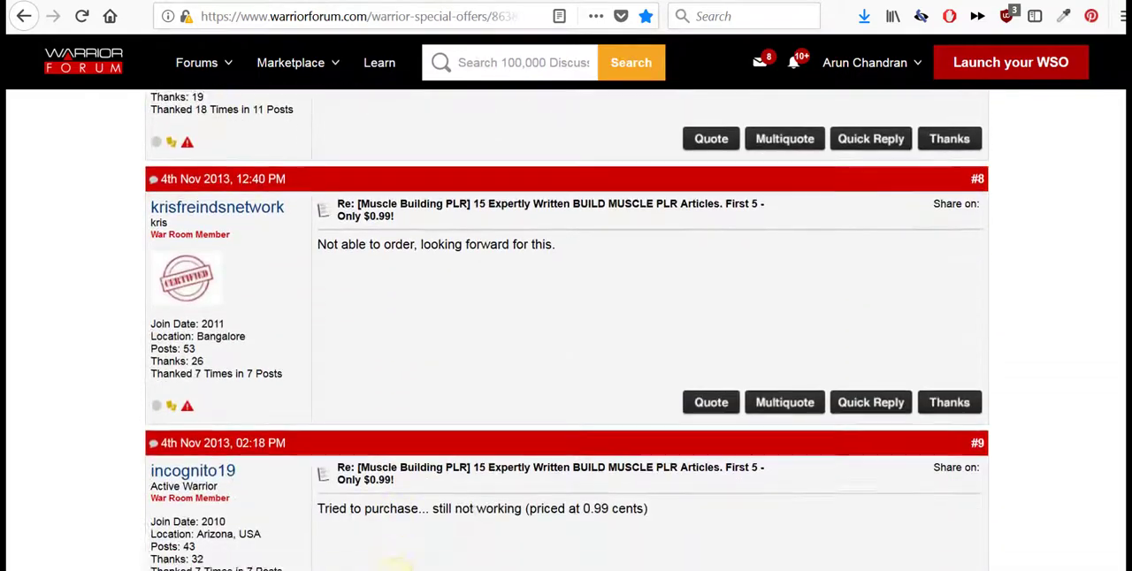
scroll(395, 566, "down", 15)
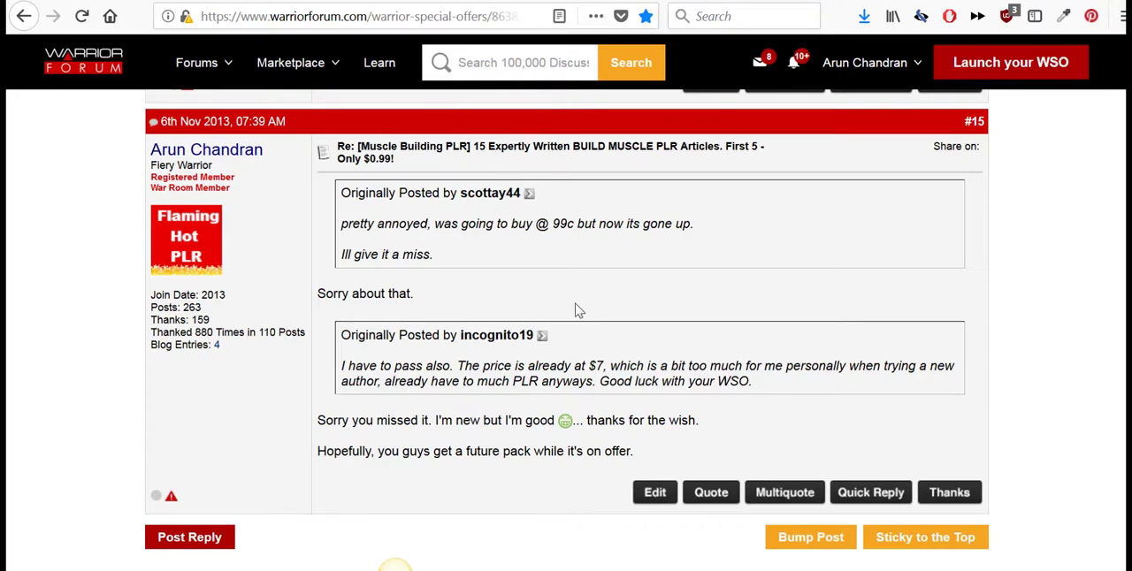
- Switch back to the sample store's live Home page and review its download banner, welcome text, store button and footer
scroll(723, 312, "up", 5)
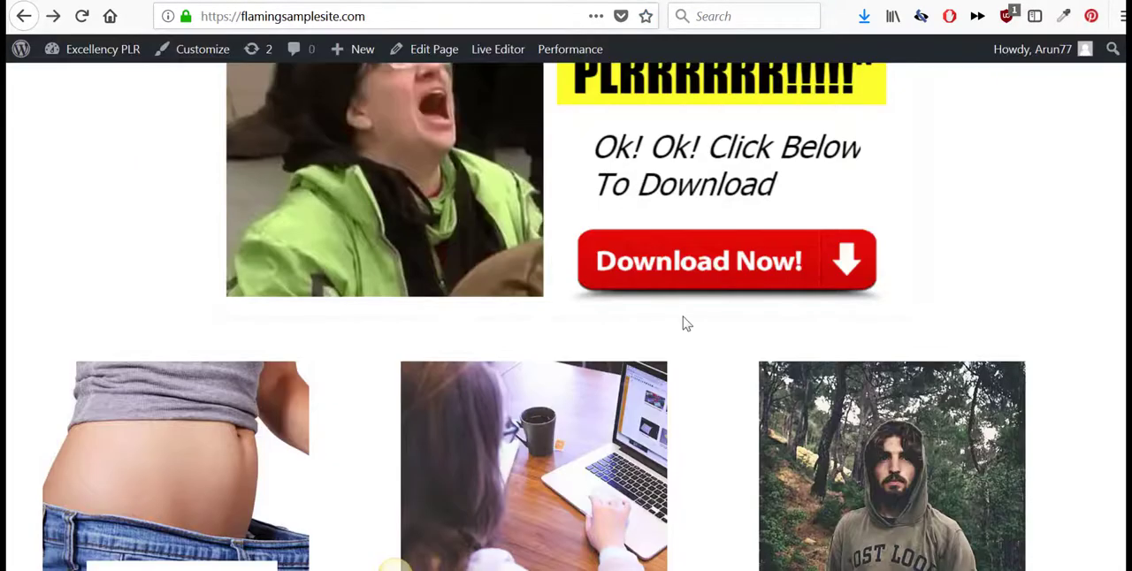
scroll(685, 314, "up", 3)
scroll(694, 318, "down", 10)
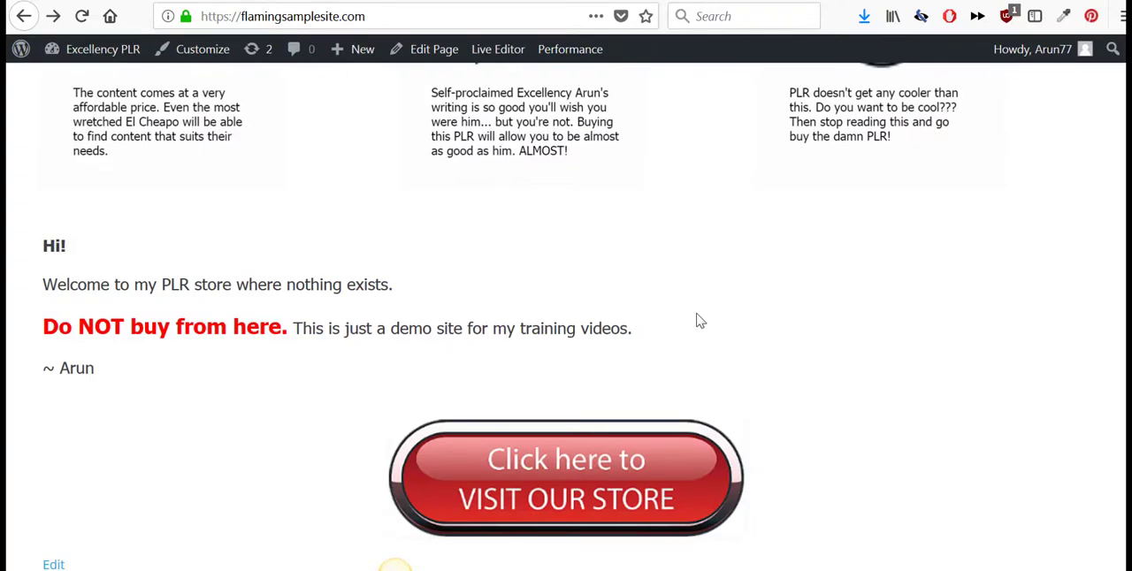
scroll(697, 314, "down", 3)
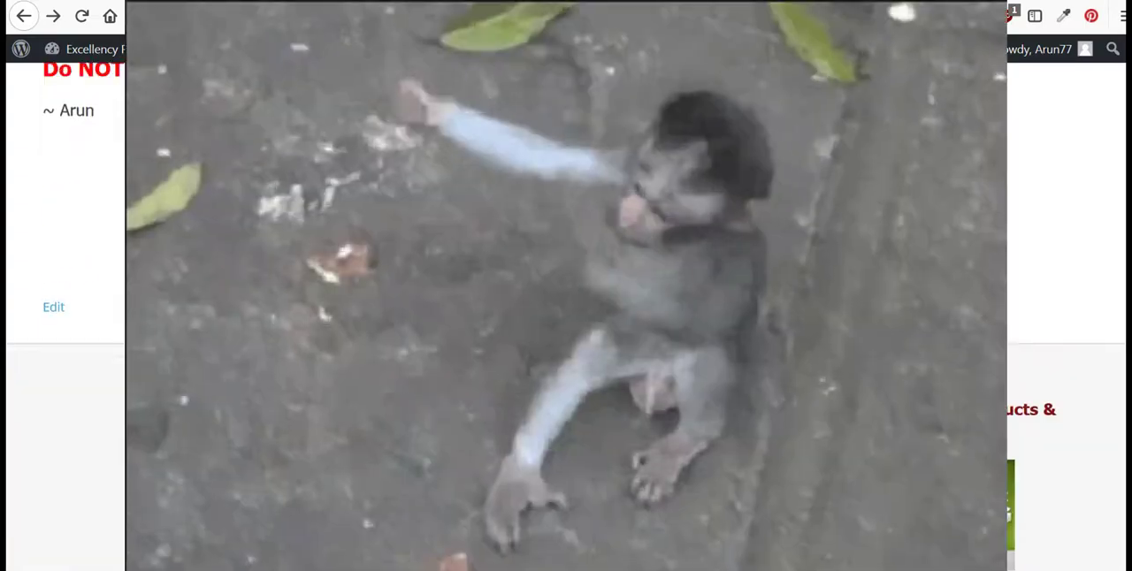
scroll(697, 314, "up", 1)
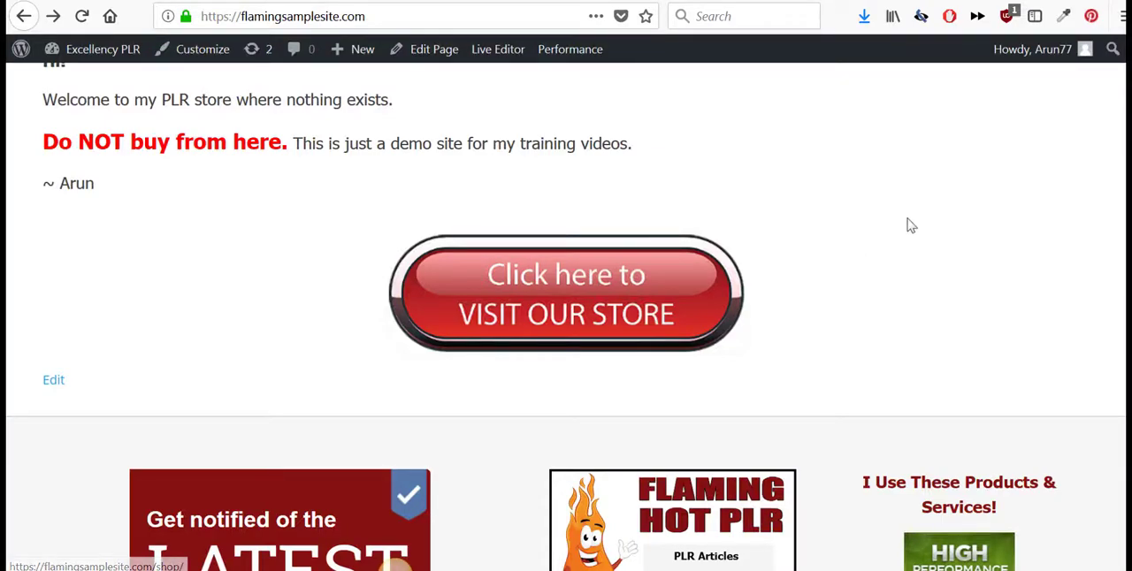
scroll(907, 230, "up", 2)
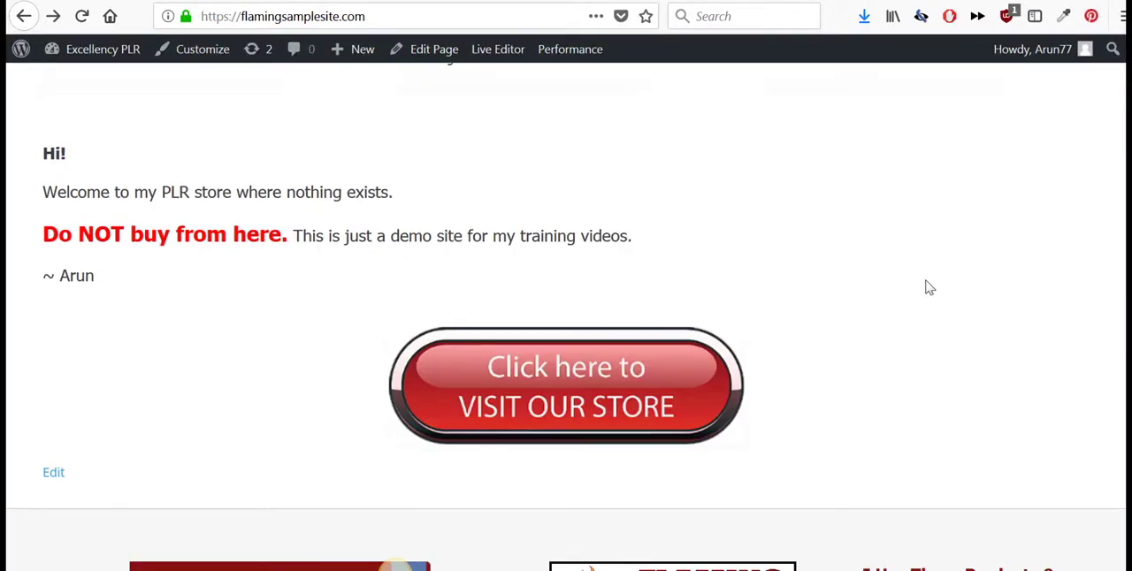